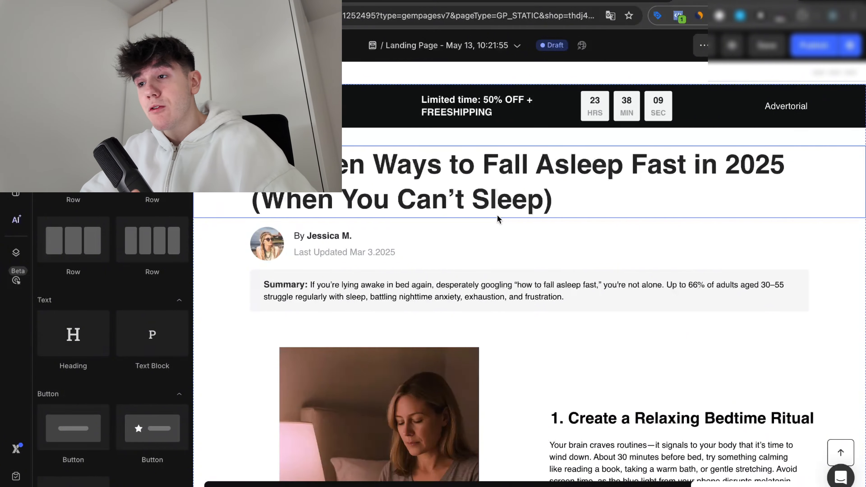
Look over the Calma gummies advertorial landing page from the headline and summary down to the closing offer box
scroll(498, 215, "down", 1)
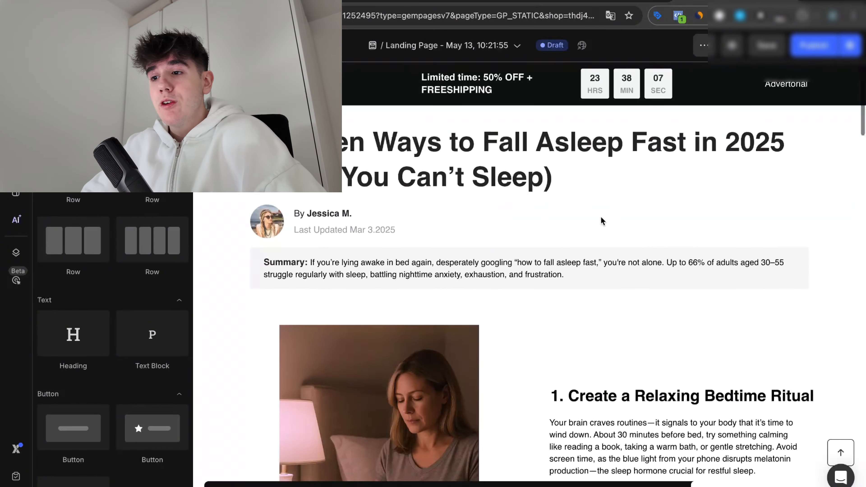
scroll(600, 216, "down", 10)
scroll(589, 226, "down", 10)
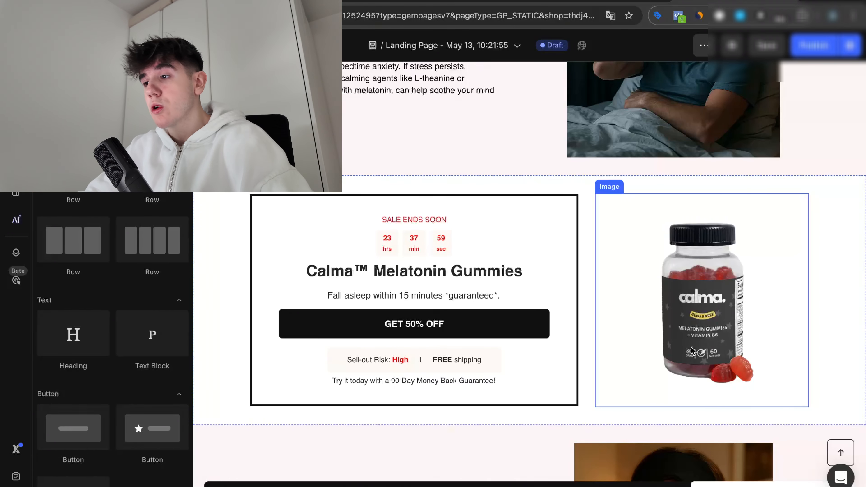
scroll(691, 349, "down", 10)
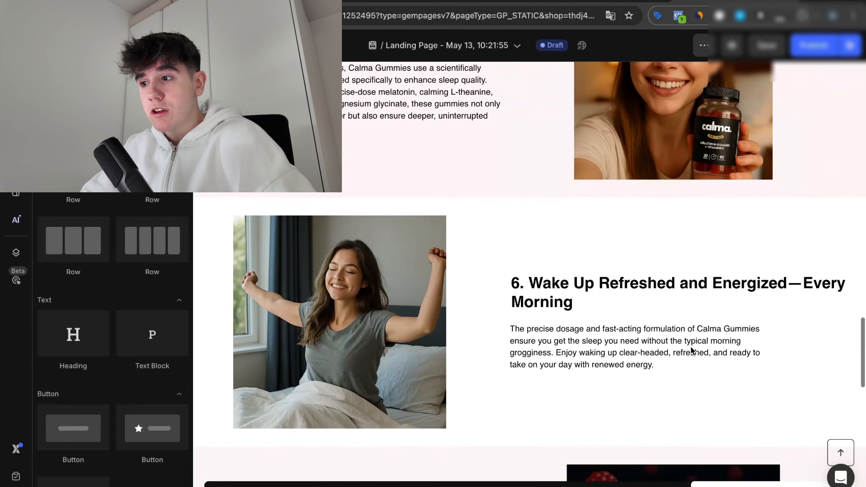
scroll(602, 345, "down", 7)
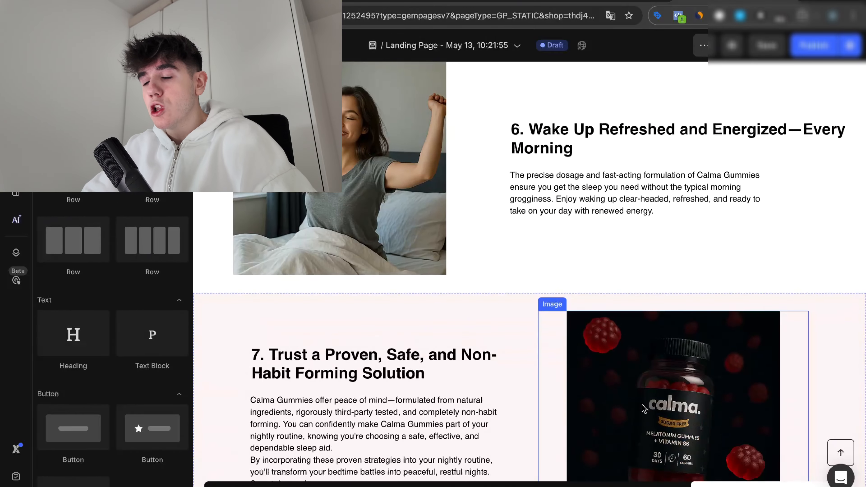
scroll(643, 408, "down", 8)
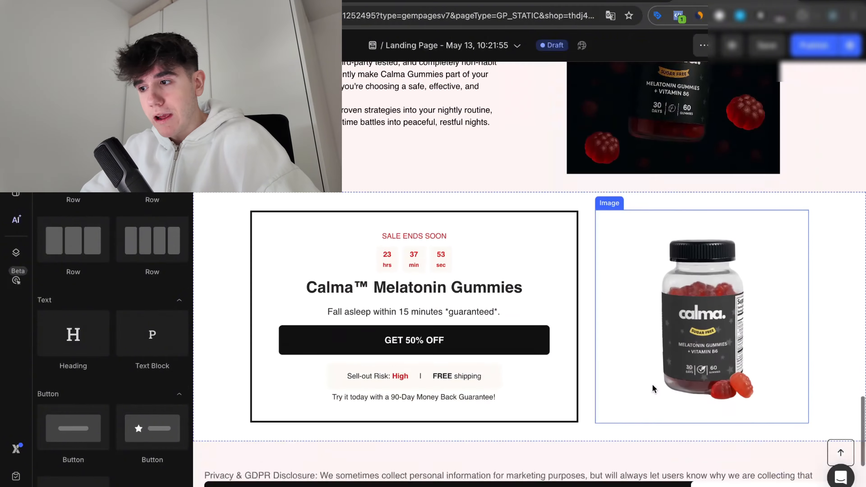
scroll(653, 388, "up", 10)
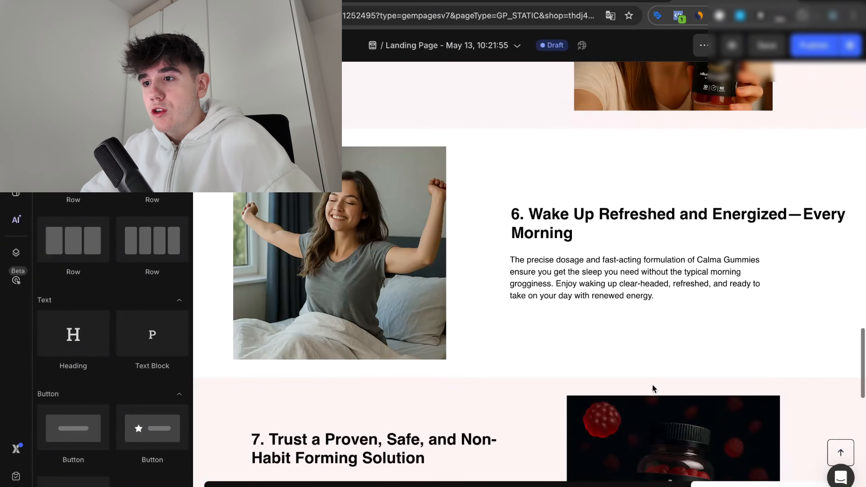
scroll(653, 388, "up", 12)
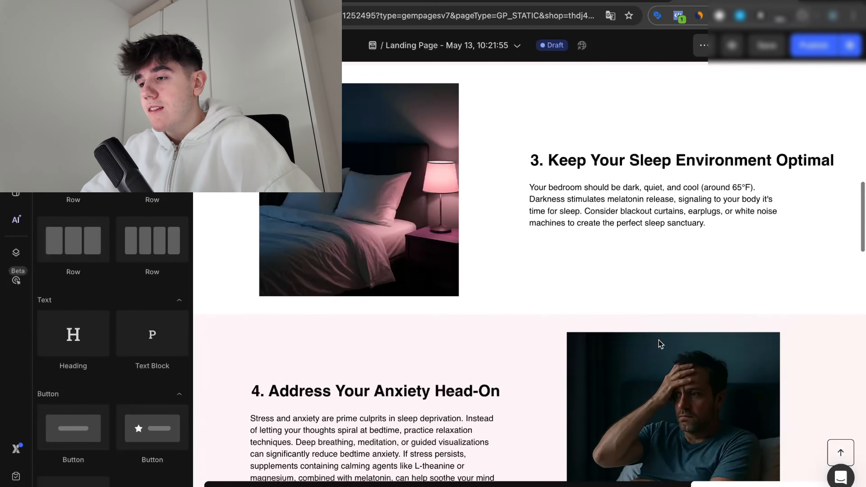
scroll(660, 344, "up", 10)
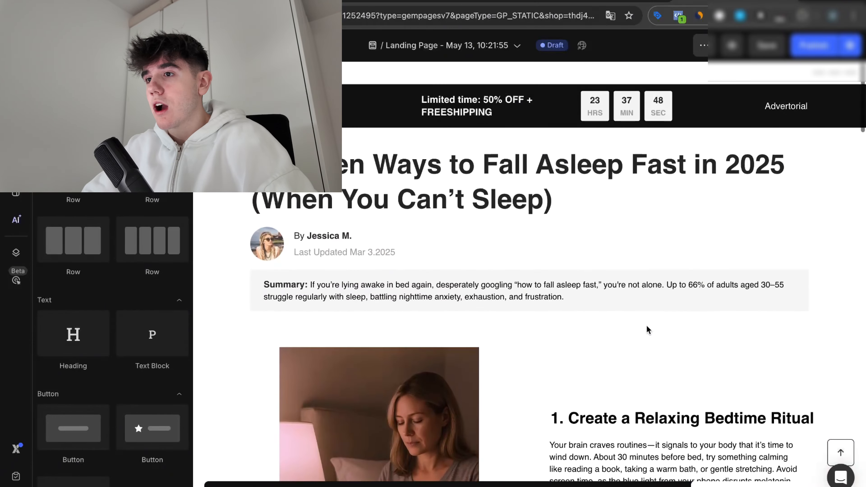
scroll(528, 218, "down", 4)
scroll(529, 205, "up", 4)
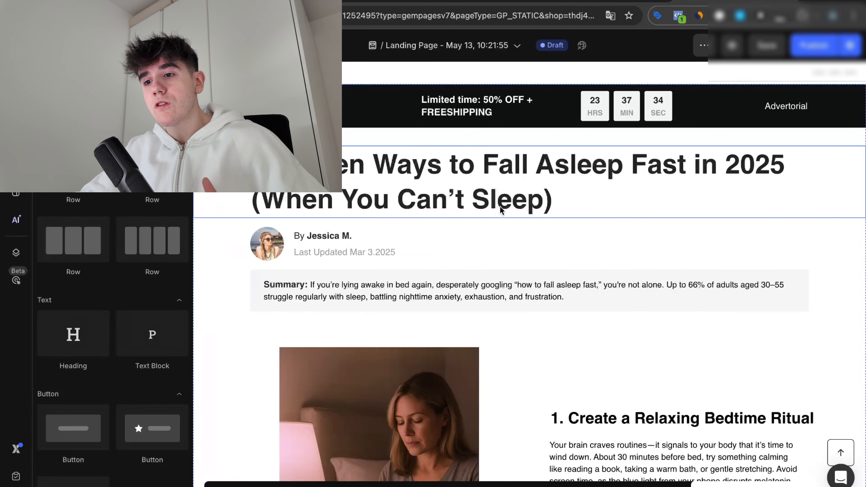
Examine the seven numbered sleep tips and the two Calma Melatonin Gummies offer boxes placed between and after them
scroll(500, 209, "down", 3)
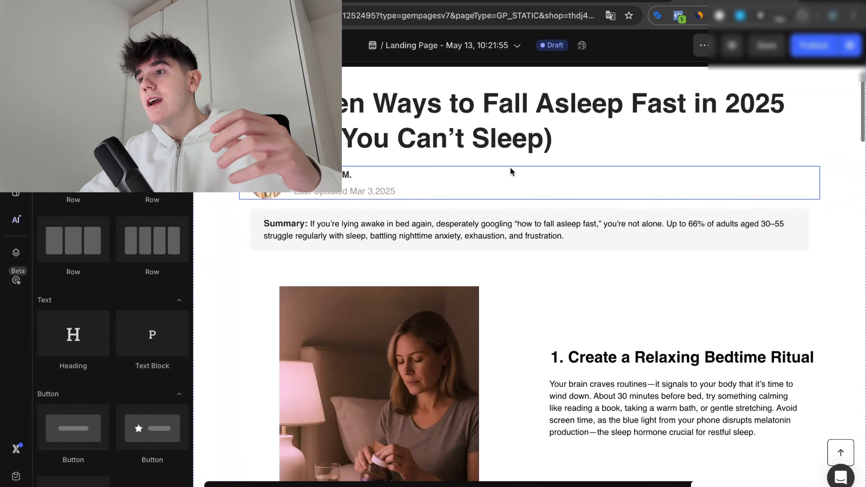
scroll(343, 112, "down", 4)
scroll(343, 113, "down", 10)
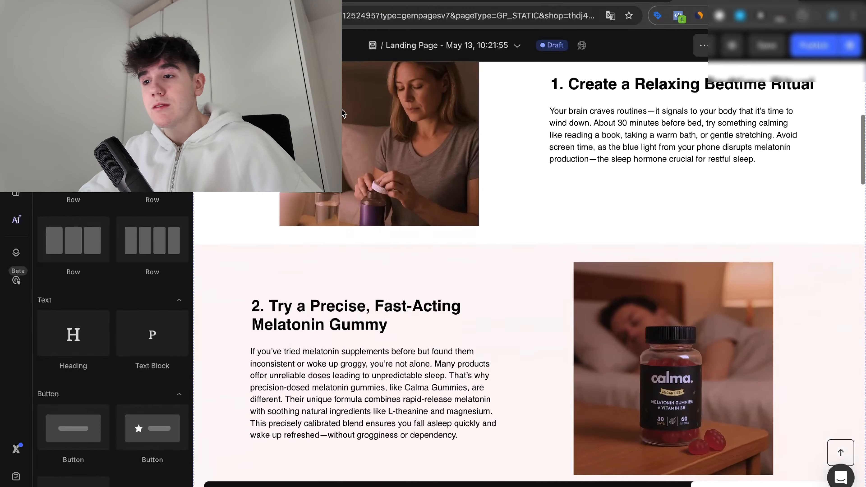
scroll(343, 112, "down", 15)
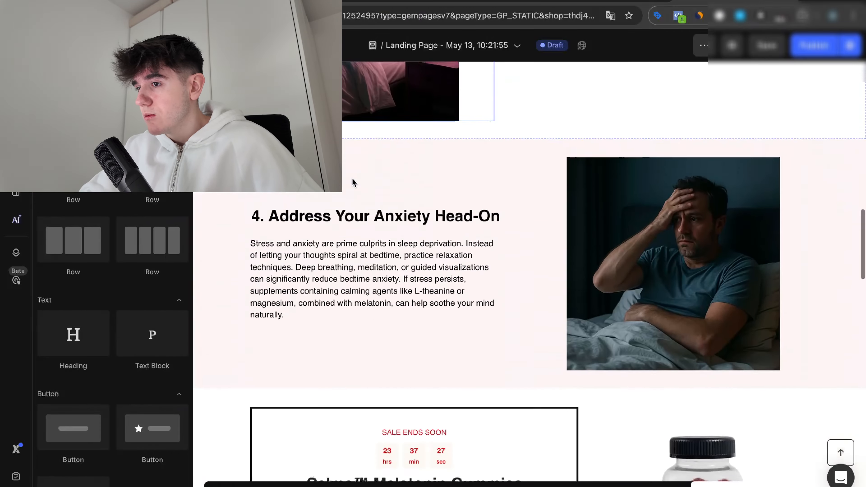
scroll(425, 167, "down", 2)
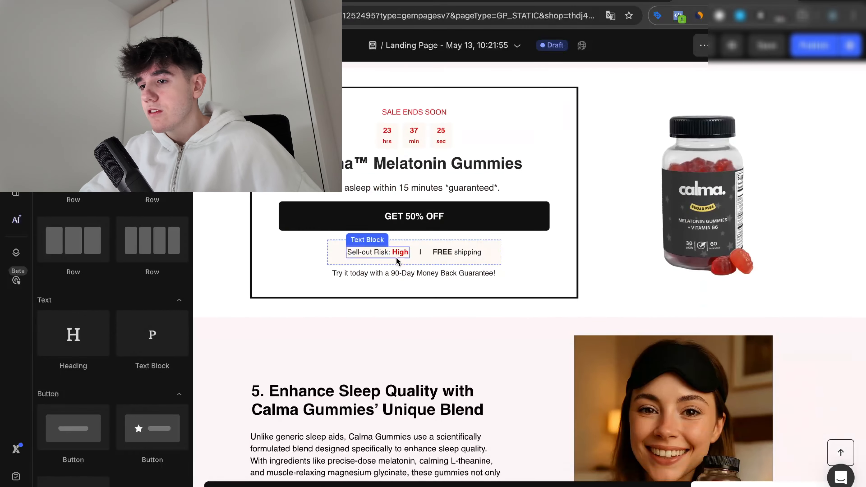
scroll(400, 248, "down", 8)
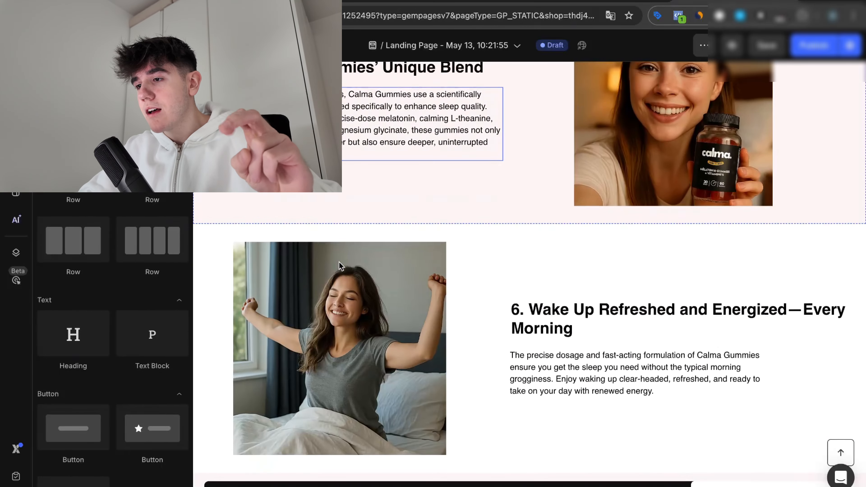
scroll(339, 266, "down", 8)
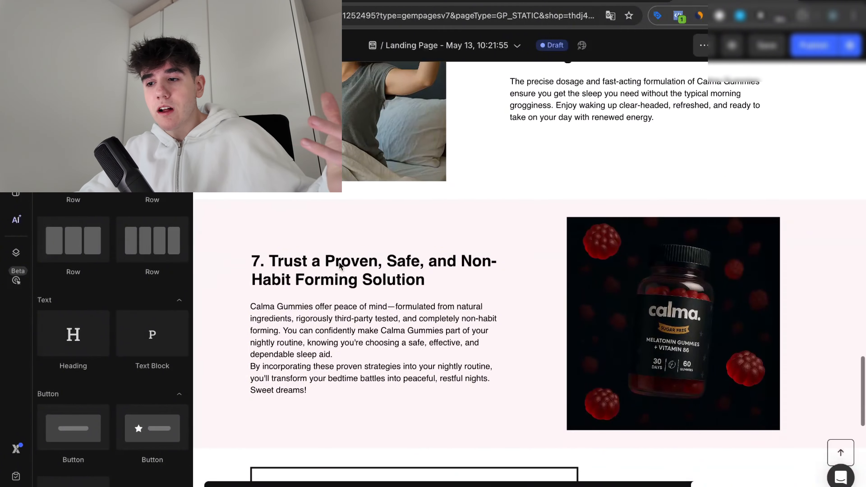
scroll(339, 265, "down", 6)
scroll(339, 265, "down", 4)
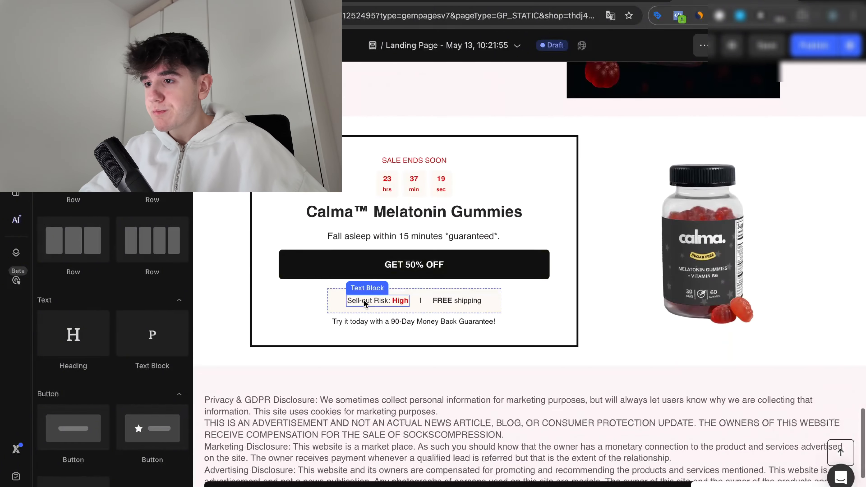
Review how the listicle sections lead into the product pitch, including the final offer, legal disclosures and footer
scroll(364, 302, "up", 9)
scroll(365, 302, "up", 5)
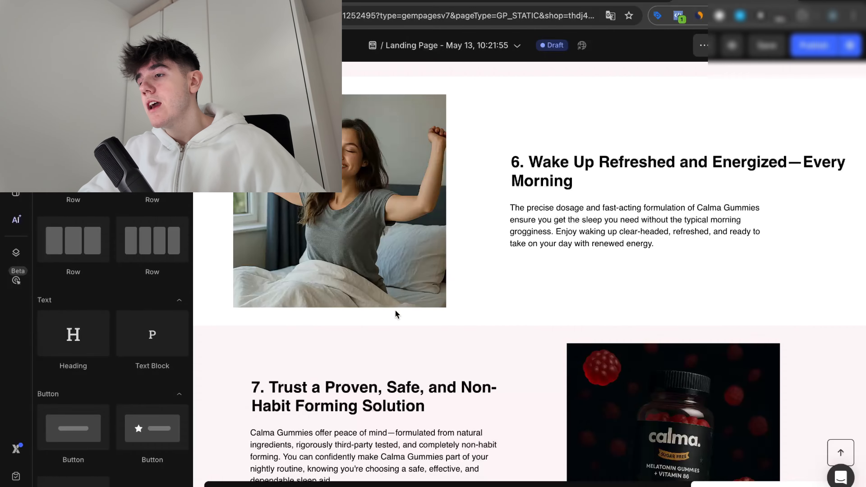
scroll(396, 313, "up", 12)
scroll(437, 332, "up", 9)
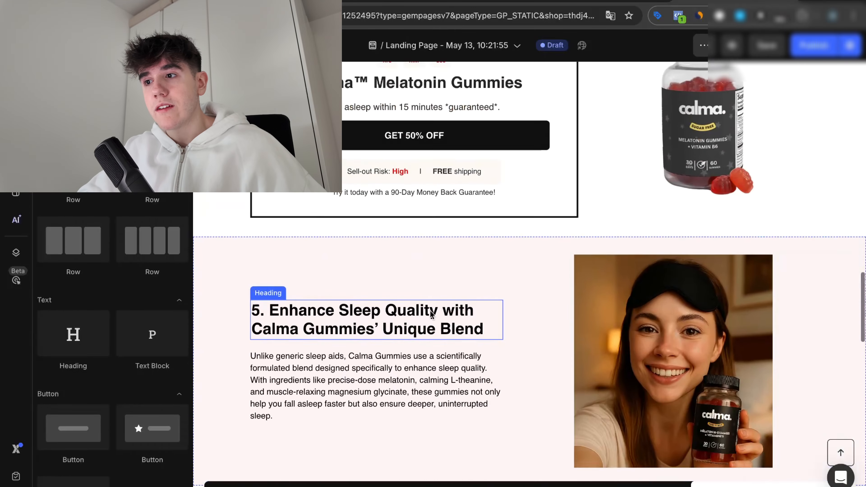
scroll(430, 314, "up", 8)
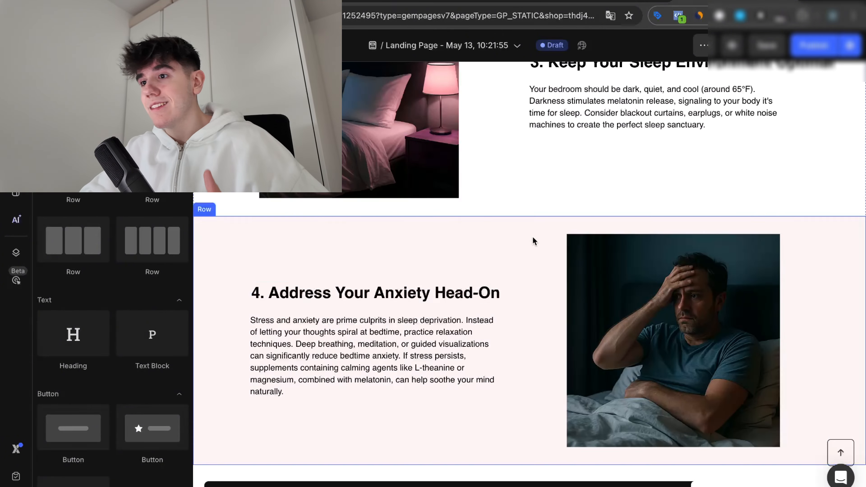
scroll(533, 240, "up", 11)
scroll(533, 235, "up", 10)
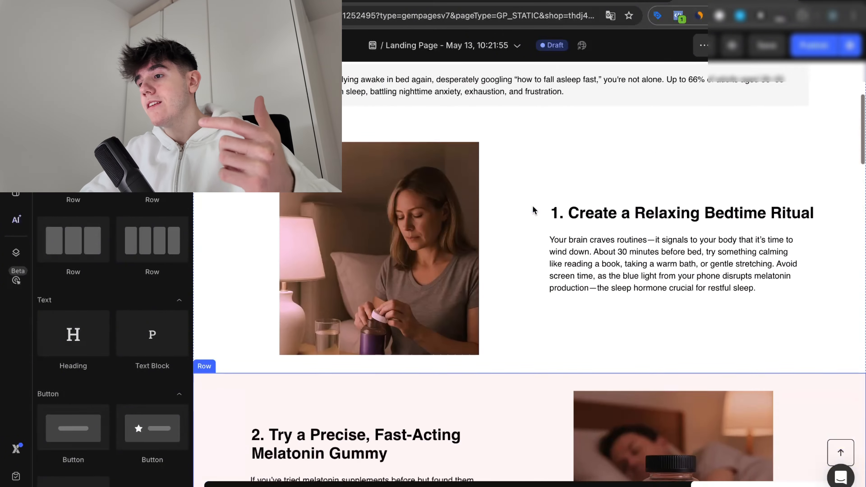
scroll(534, 209, "down", 20)
scroll(532, 205, "up", 6)
scroll(532, 205, "down", 20)
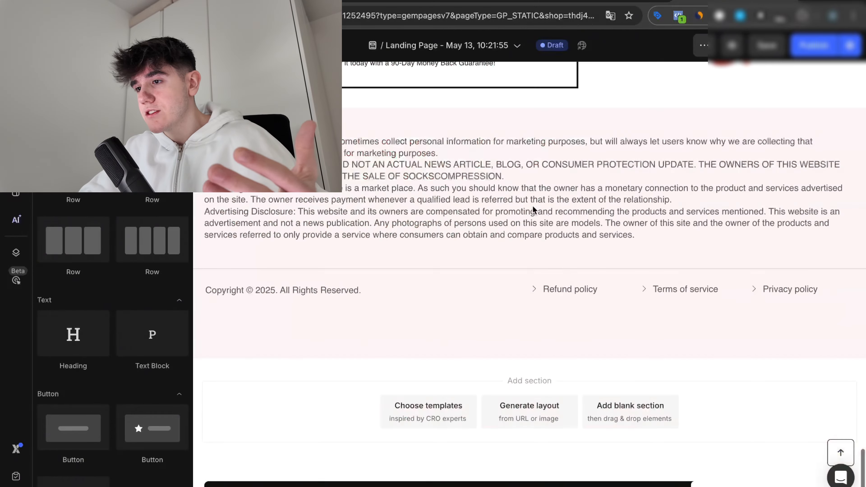
scroll(522, 188, "up", 9)
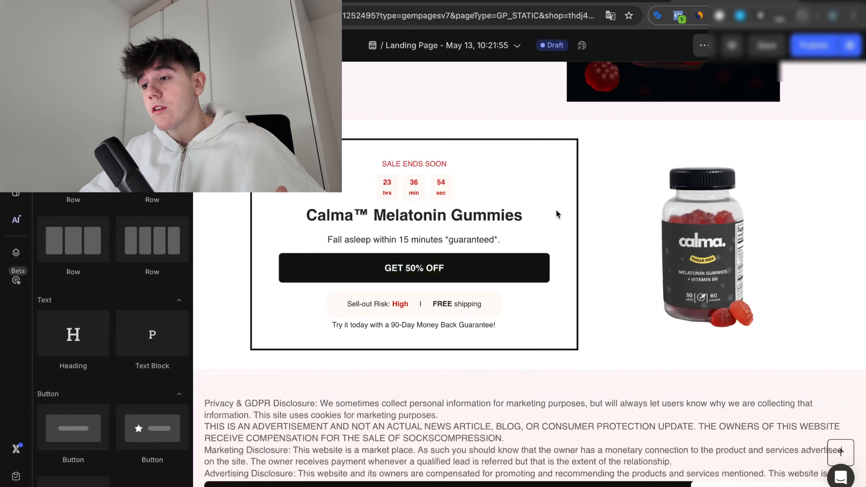
scroll(586, 248, "up", 10)
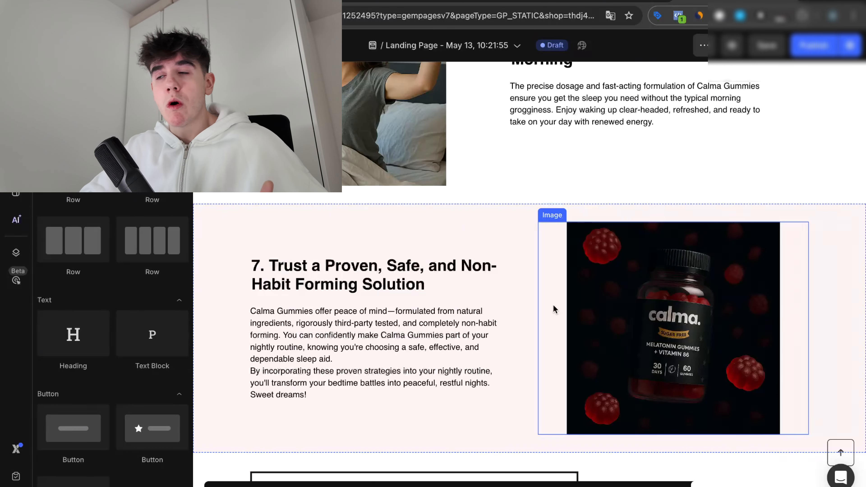
scroll(497, 286, "up", 8)
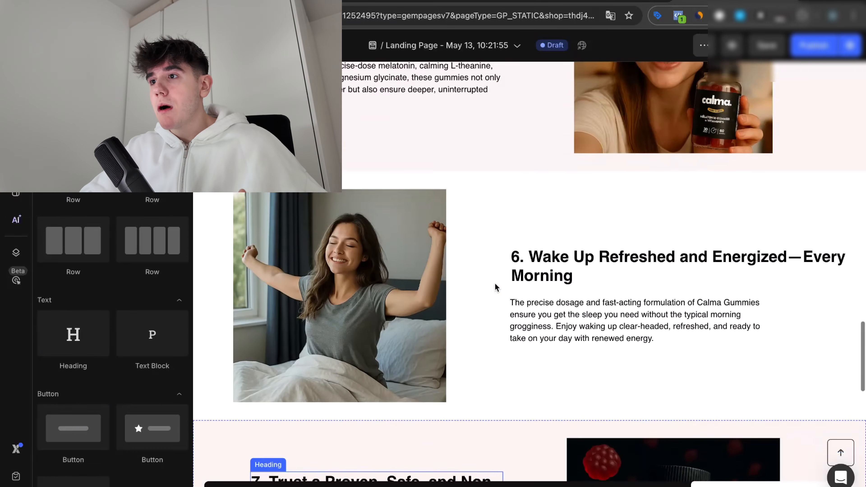
Switch to the GemPages template library and browse the Advertorial Page templates, including the Listicle design
left_click(527, 3)
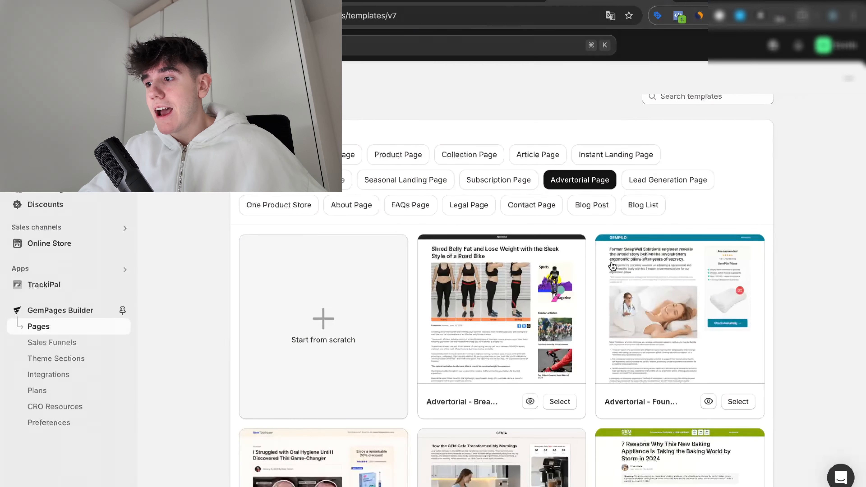
scroll(846, 304, "down", 3)
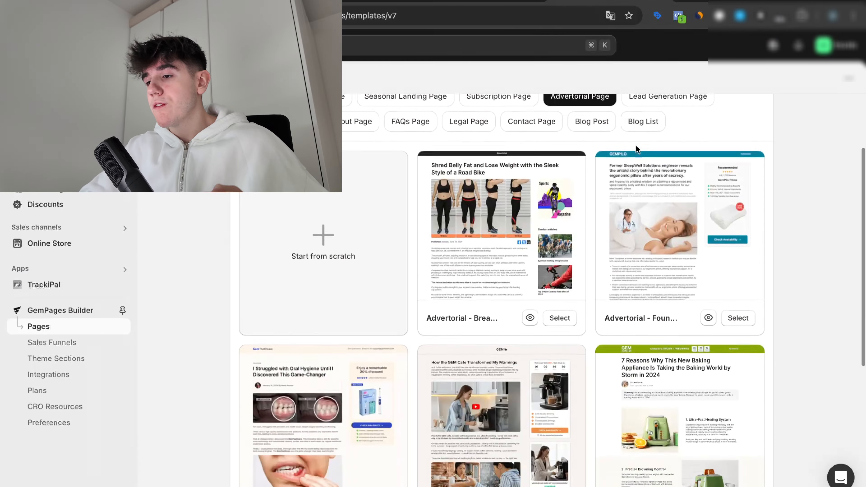
scroll(636, 149, "down", 3)
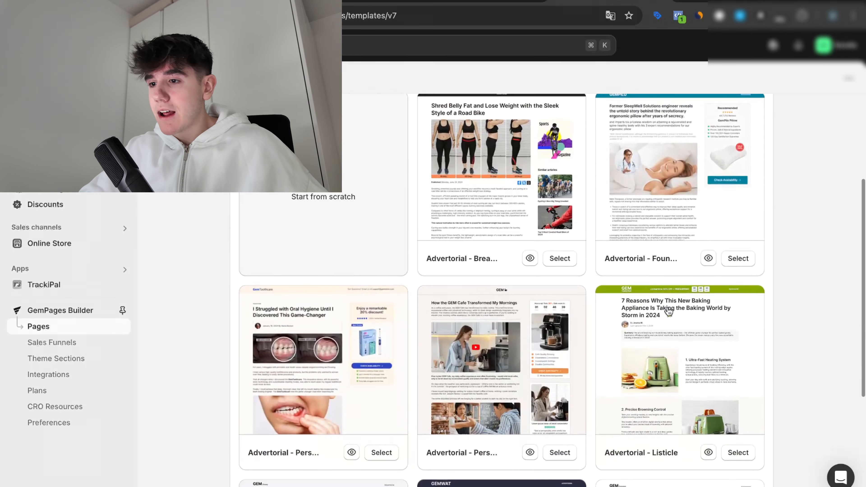
scroll(246, 374, "down", 5)
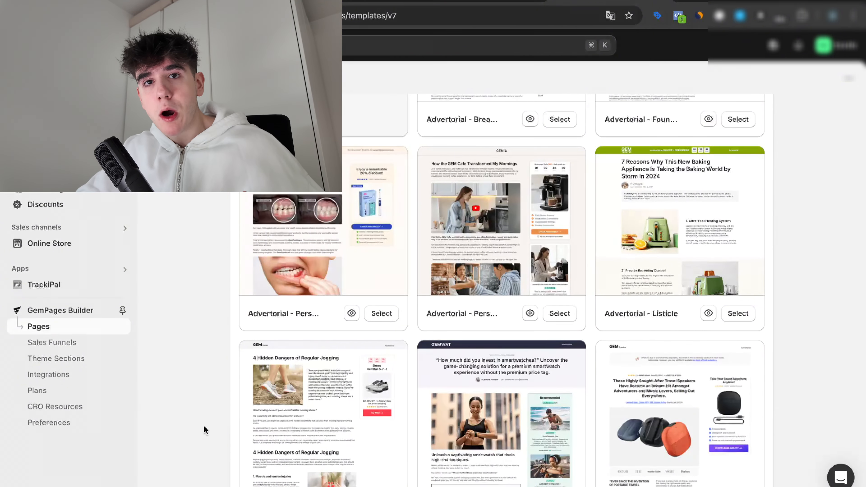
scroll(239, 423, "down", 4)
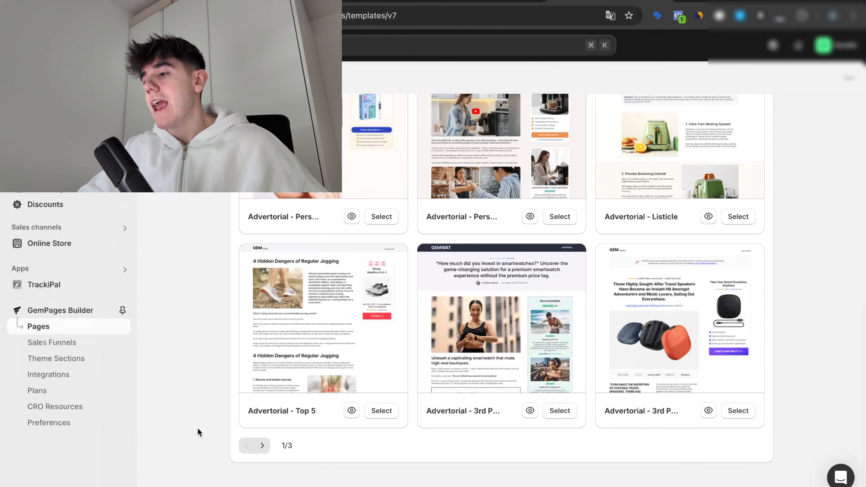
scroll(224, 470, "up", 10)
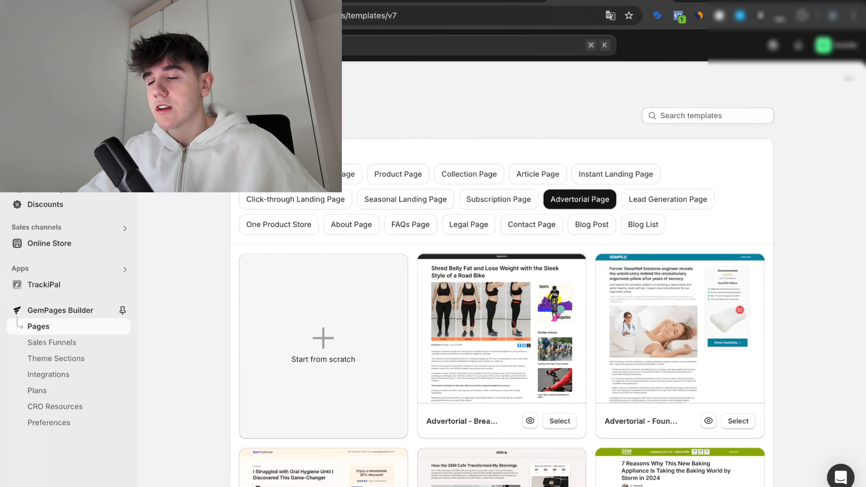
Switch to Claude in SunBrowser and read through the drafted copywriter prompt asking for a summary of the attached research PDFs
key("super+Tab")
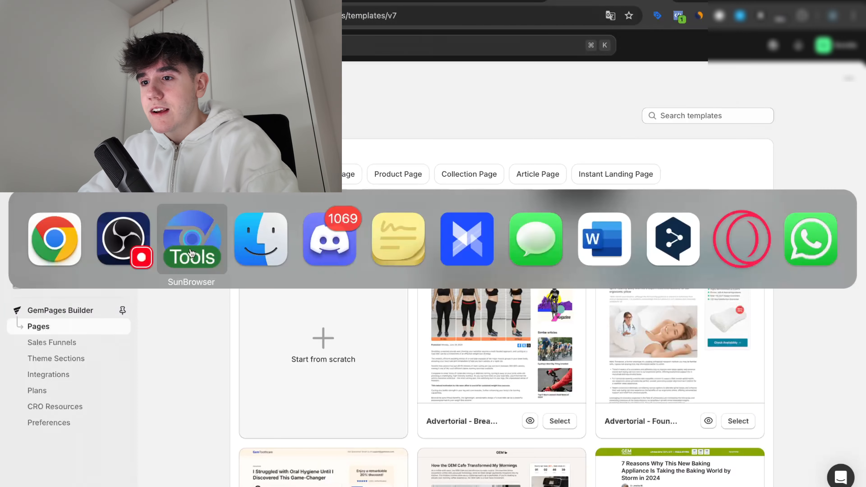
left_click(225, 244)
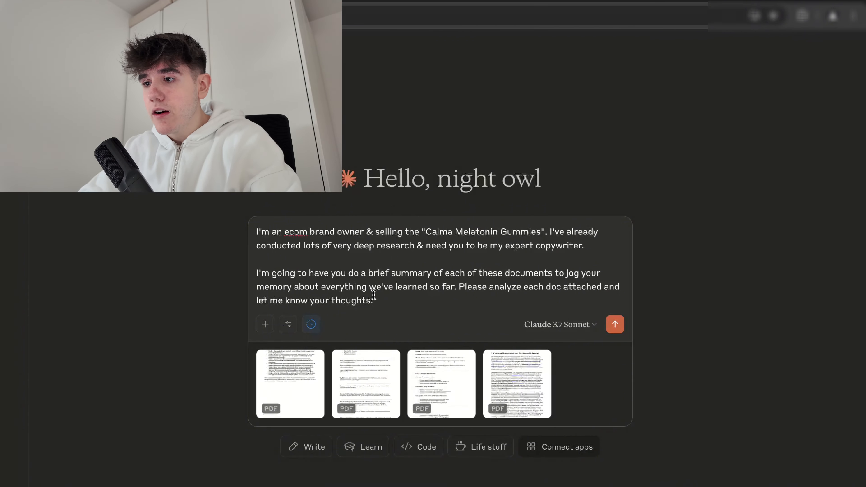
left_click_drag(260, 231, 344, 232)
left_click(348, 231)
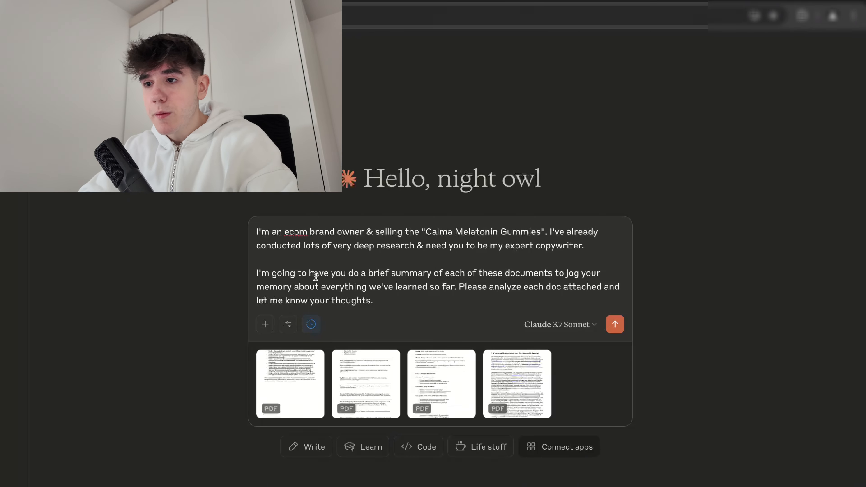
left_click_drag(257, 275, 478, 276)
left_click(383, 278)
left_click(512, 275)
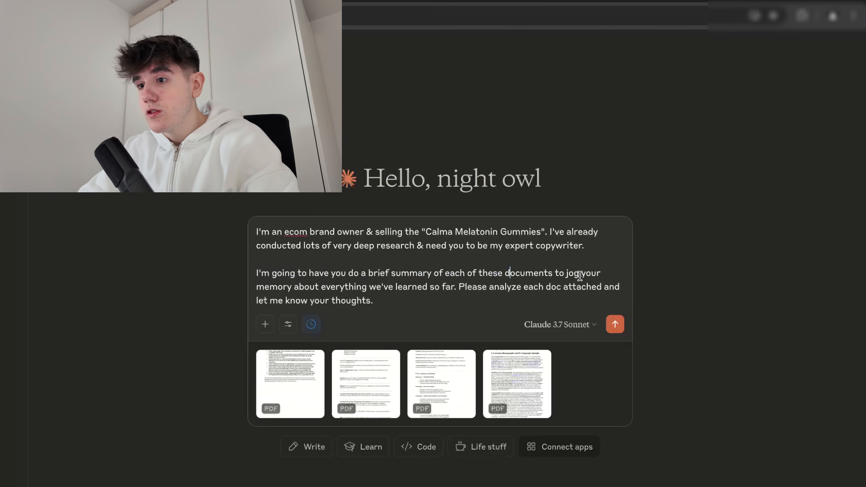
left_click_drag(303, 293, 575, 289)
left_click(445, 292)
left_click(576, 290)
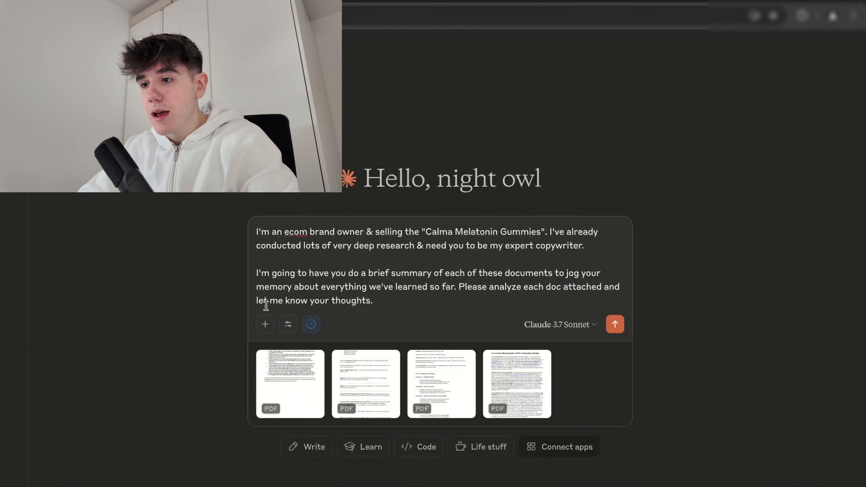
Reread the document-summary request in the Claude prompt, then switch to Google Chrome and open the Google Docs file holding the advertorial prompts
left_click_drag(265, 302, 352, 302)
left_click(352, 302)
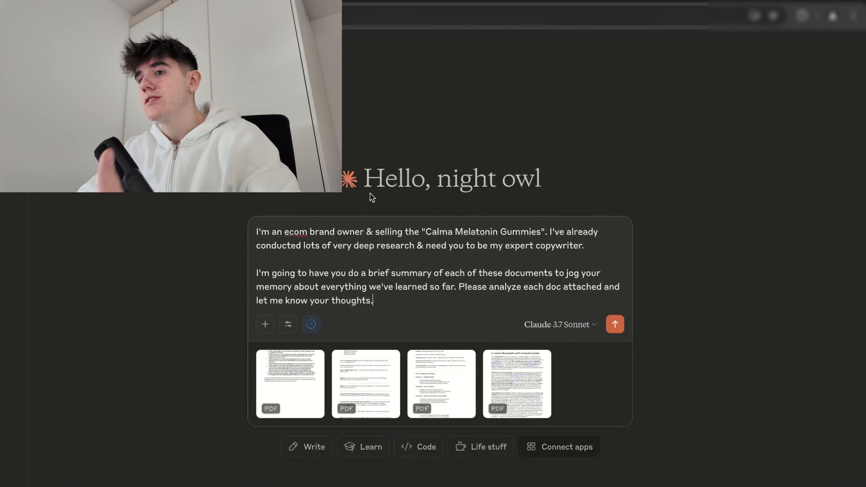
key("super+Tab")
key("super+shift+Tab")
key("super+shift+Tab")
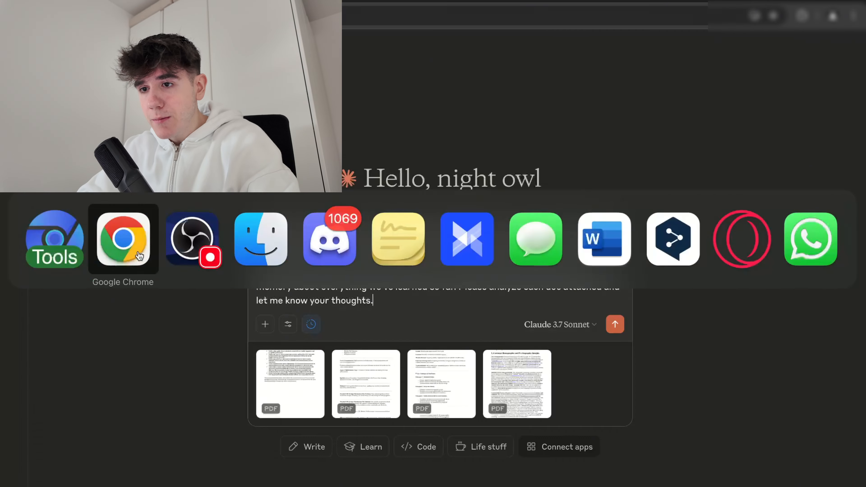
key("ctrl+shift+Tab")
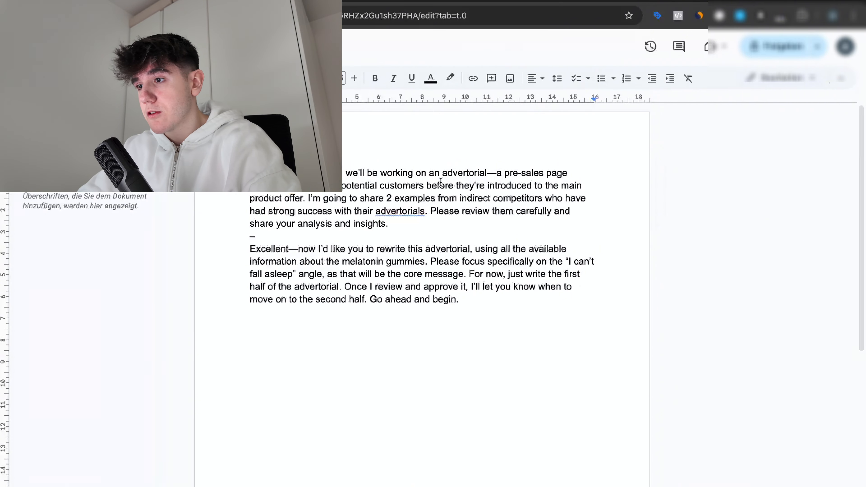
Read the first advertorial prompt in the document, covering the pre-sales page and the review of 2 examples from indirect competitors
left_click_drag(445, 186, 512, 185)
left_click(512, 186)
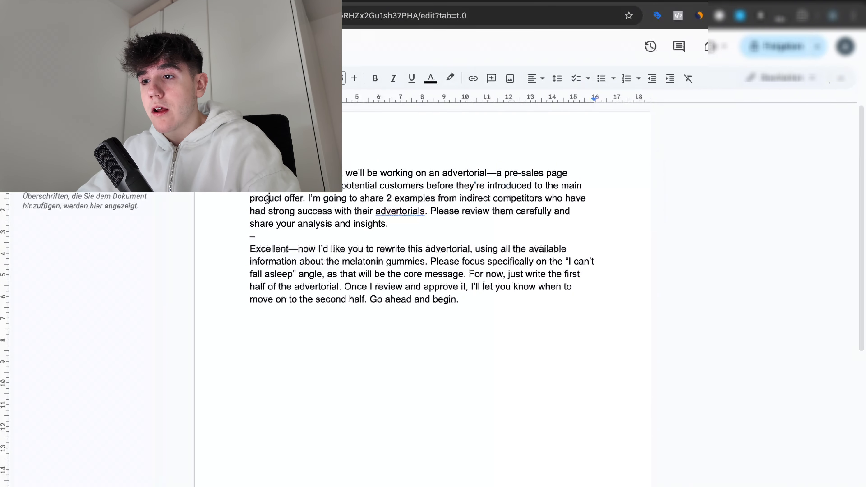
left_click_drag(358, 198, 503, 199)
left_click(436, 198)
left_click(503, 199)
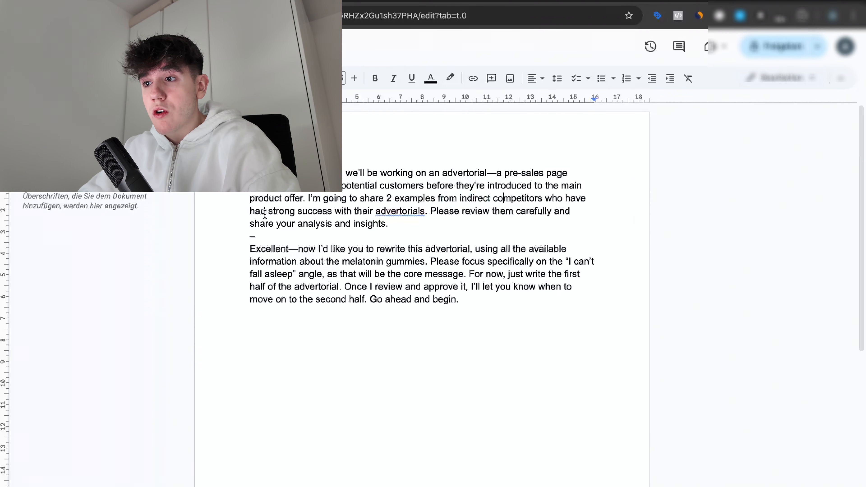
left_click_drag(261, 212, 353, 214)
left_click(449, 209)
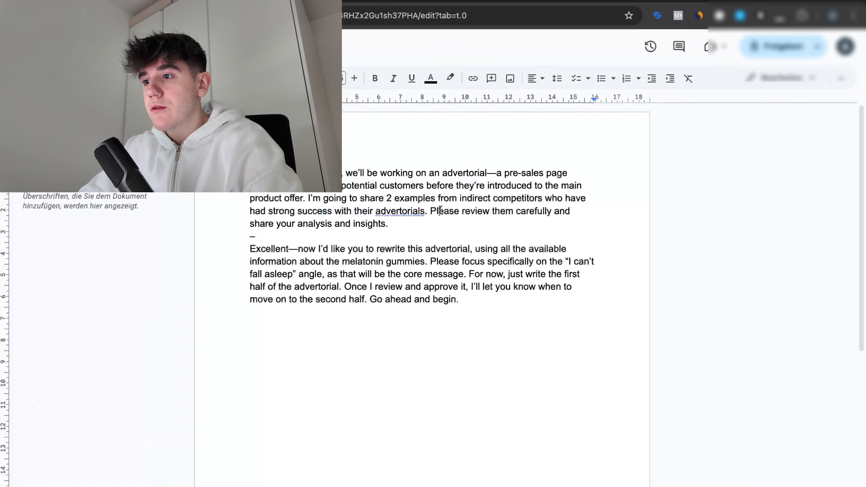
left_click_drag(439, 211, 536, 211)
left_click(320, 224)
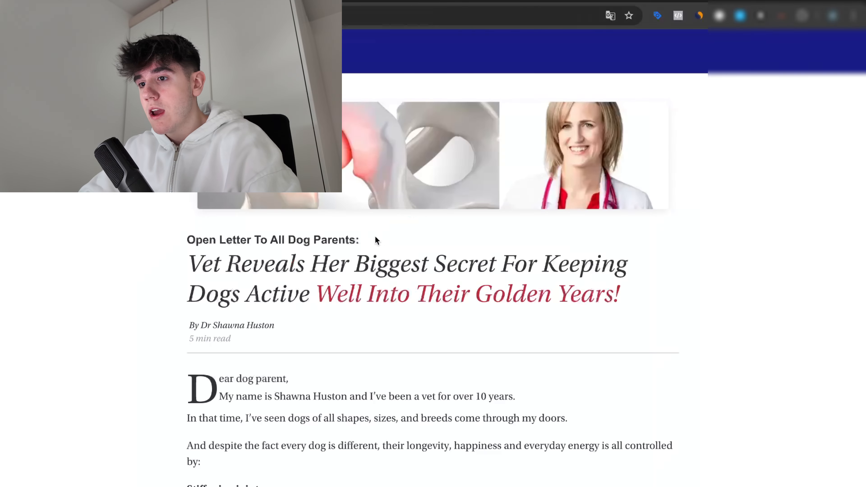
Skim the two competitor advertorials: the open letter to dog parents and the Derila pillow article
scroll(374, 235, "down", 20)
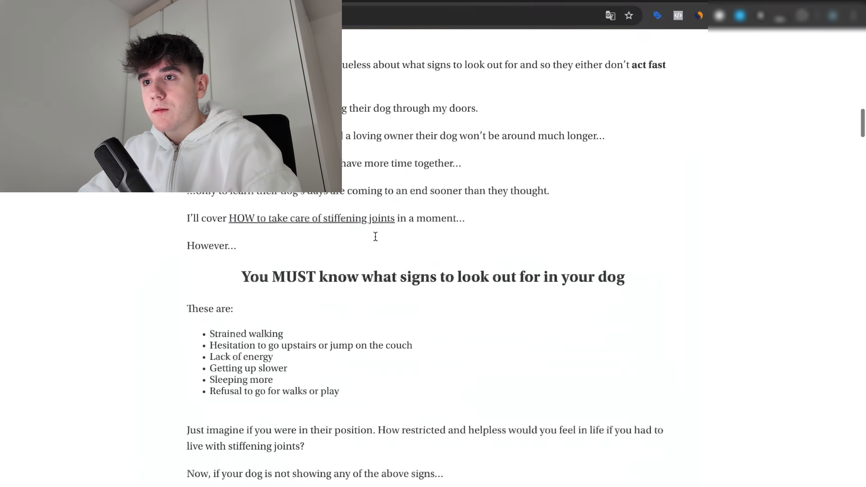
scroll(375, 236, "up", 8)
scroll(376, 235, "up", 10)
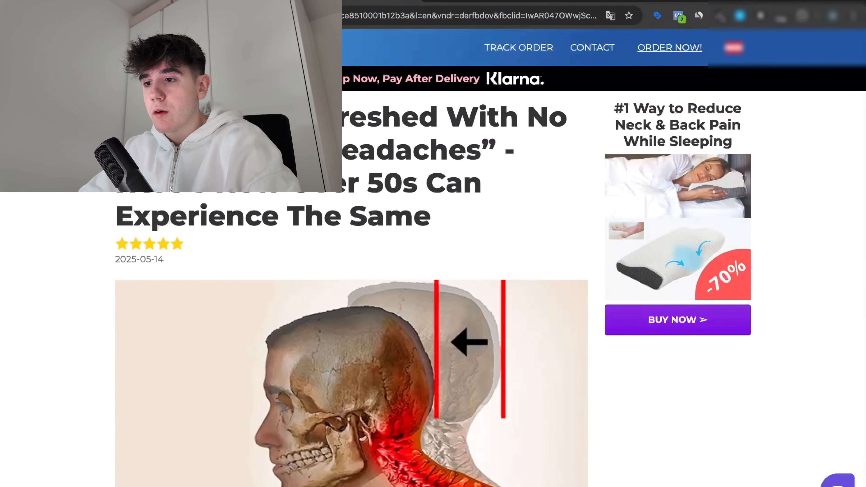
scroll(351, 307, "down", 20)
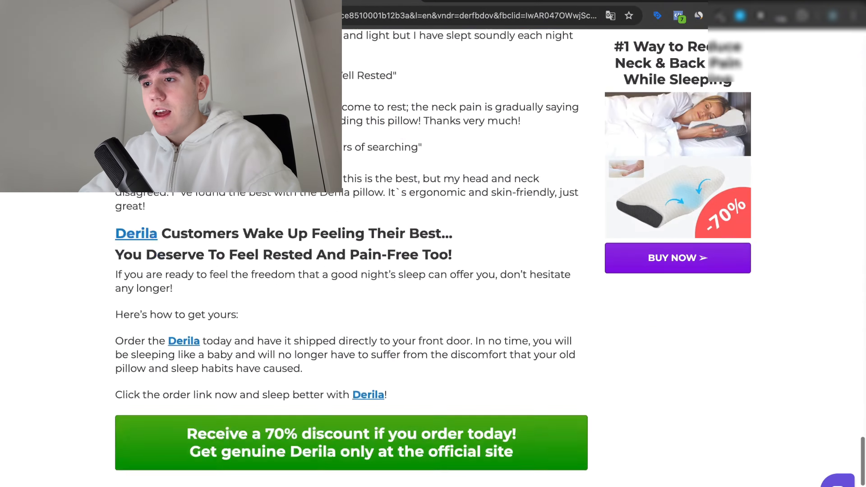
scroll(352, 307, "down", 5)
scroll(351, 307, "up", 20)
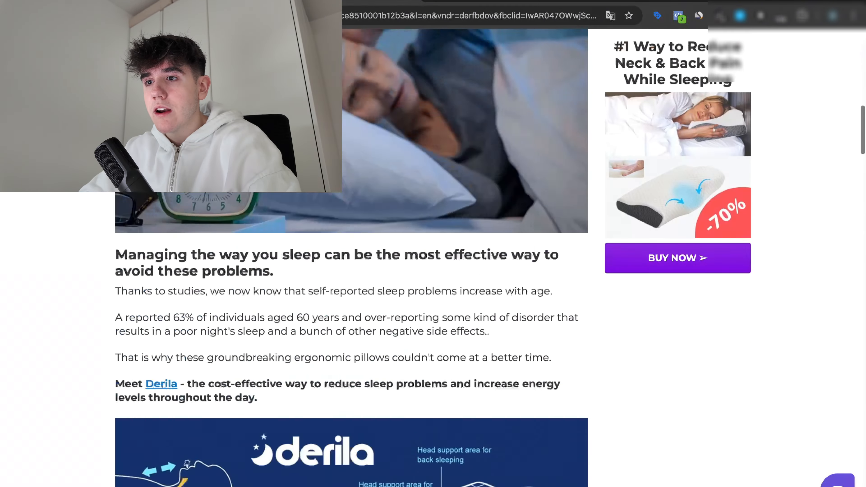
scroll(309, 216, "down", 2)
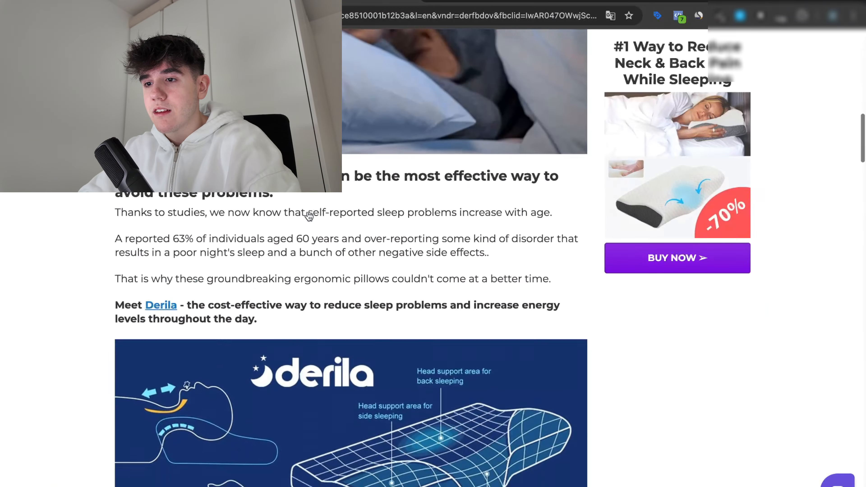
scroll(309, 215, "down", 8)
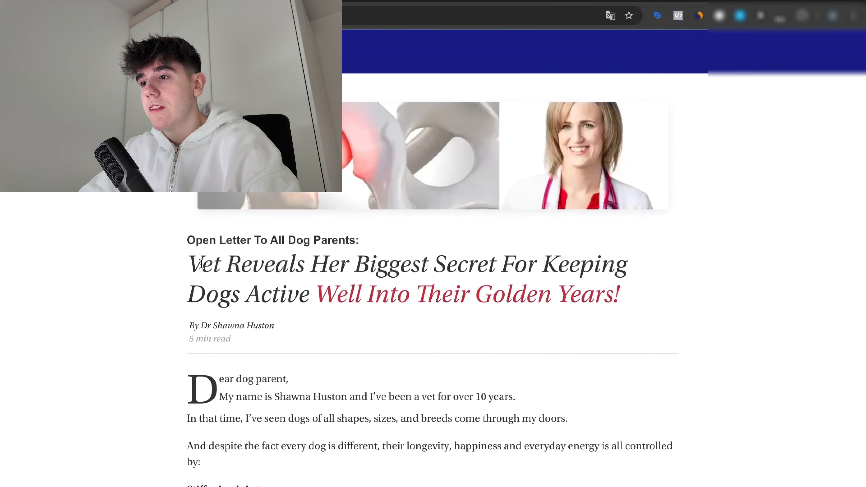
Examine the structure of the dog advertorial from ingredients to footer disclaimers, and the Derila article's product pitch and customer benefits
scroll(465, 335, "down", 20)
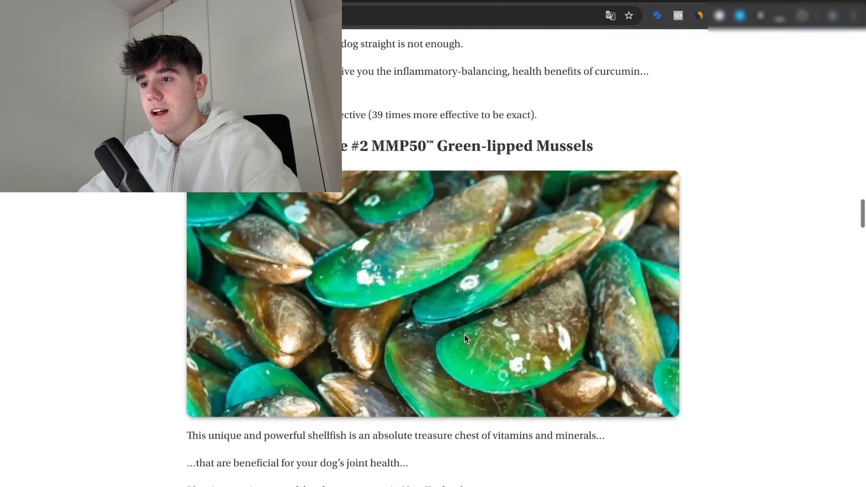
scroll(465, 335, "down", 20)
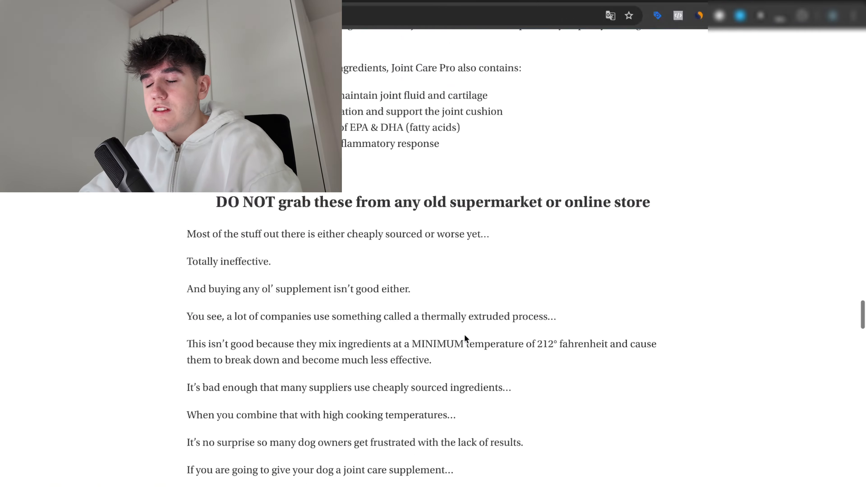
scroll(464, 335, "down", 20)
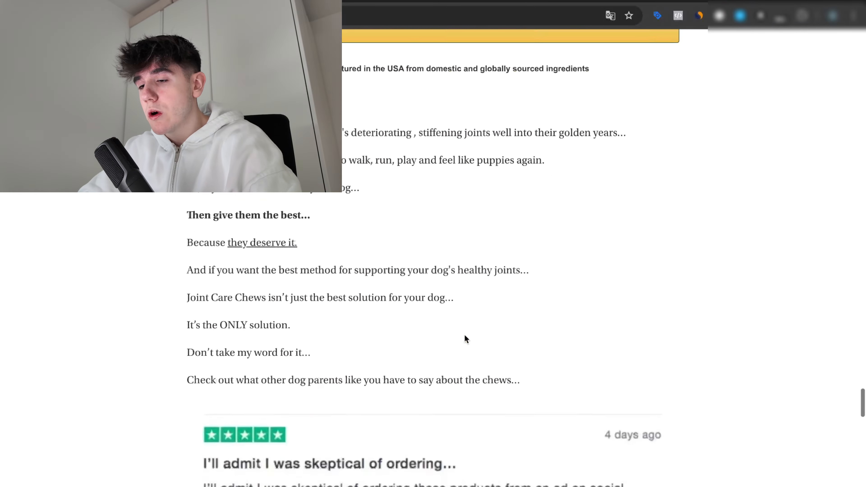
scroll(466, 338, "down", 20)
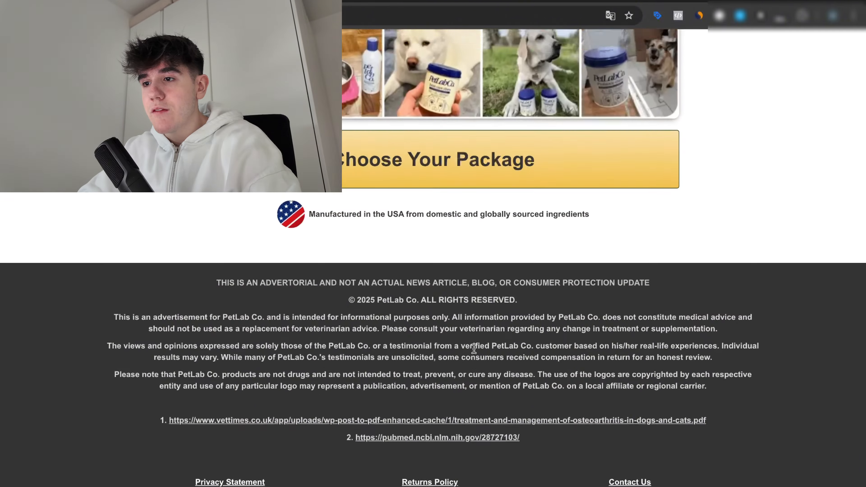
scroll(474, 349, "up", 20)
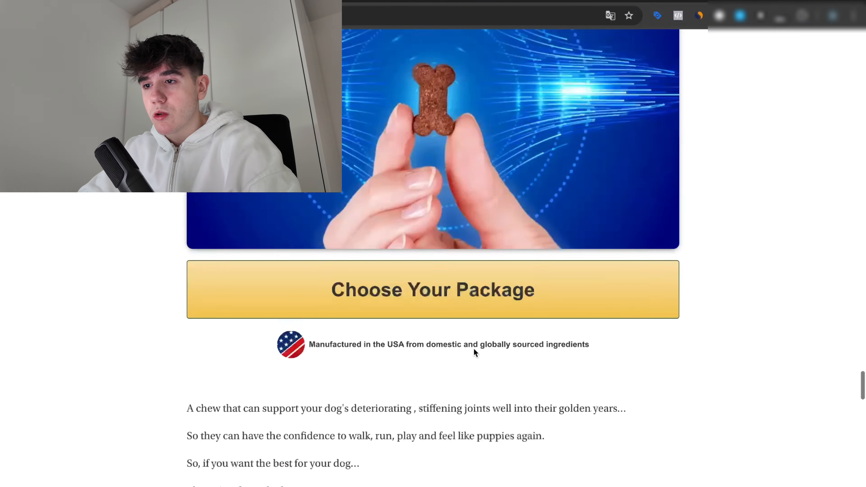
scroll(474, 352, "up", 20)
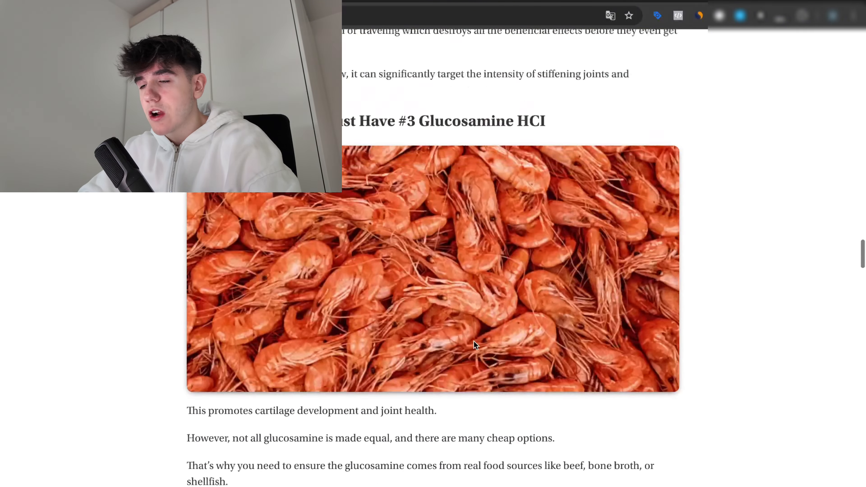
scroll(473, 342, "up", 10)
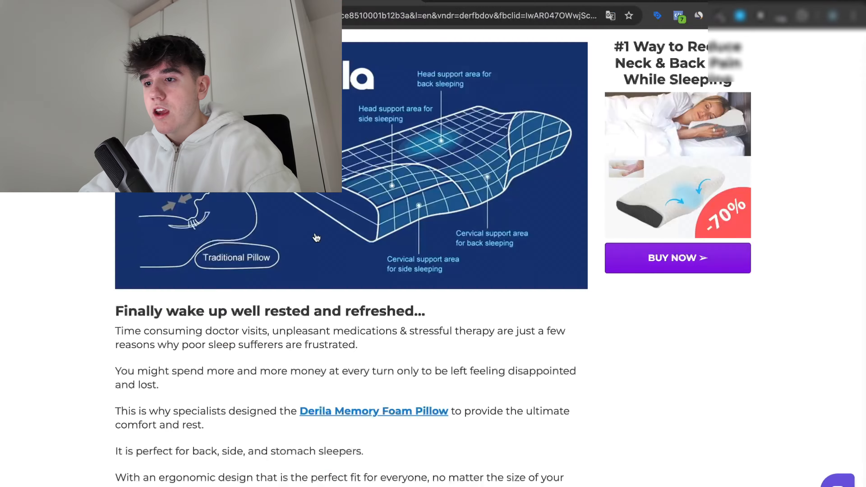
scroll(315, 236, "down", 10)
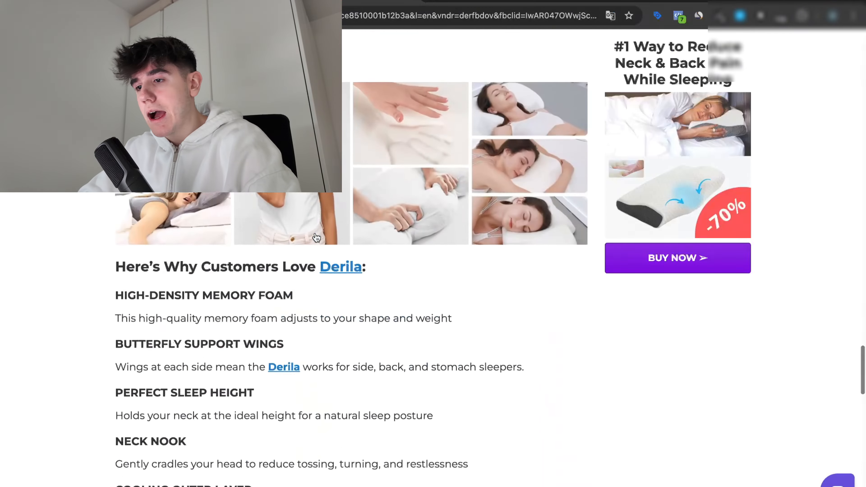
scroll(316, 238, "down", 10)
scroll(316, 233, "up", 20)
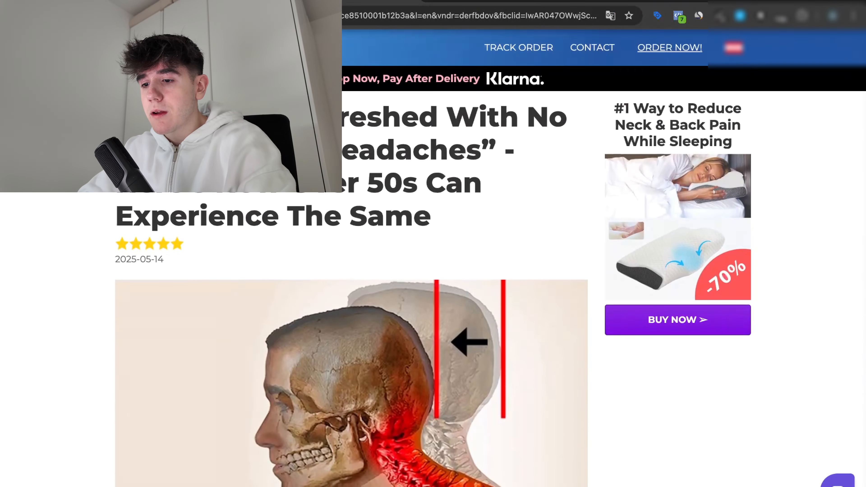
Switch to Claude in SunBrowser and submit the prompt asking for a summary of the attached research PDFs
key("super+Tab")
key("Tab")
key("shift+Tab")
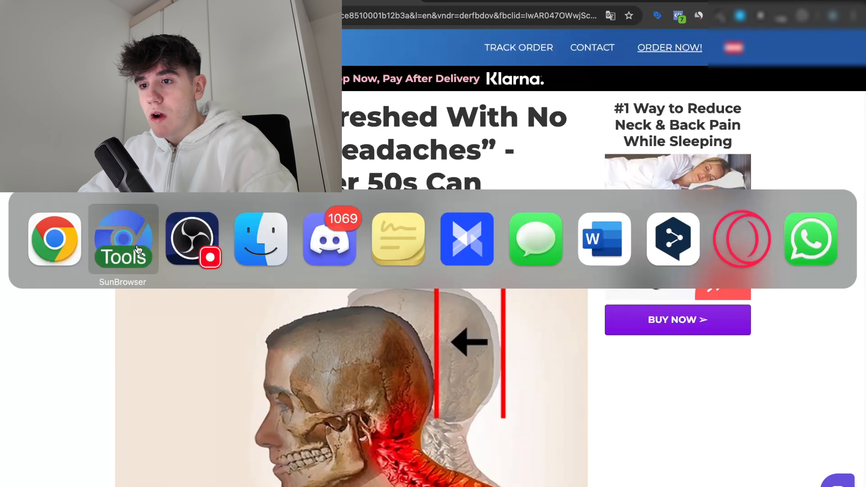
left_click(622, 324)
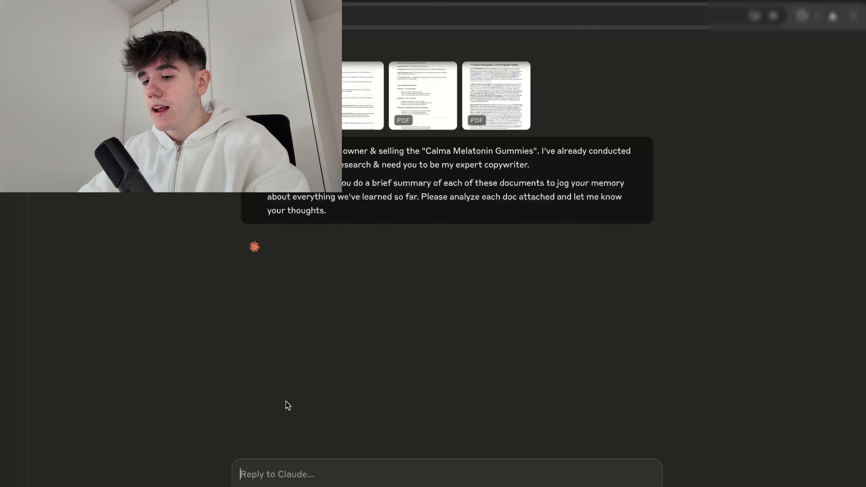
Return to Google Chrome and convert the Derila article to PDF in the online webpage-to-PDF converter using its copied URL
key("super+Tab")
key("super+shift+Tab")
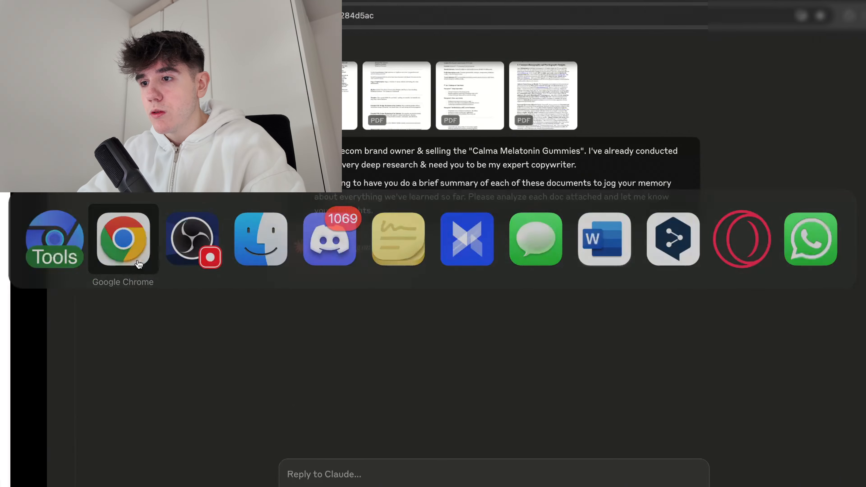
key("super+l")
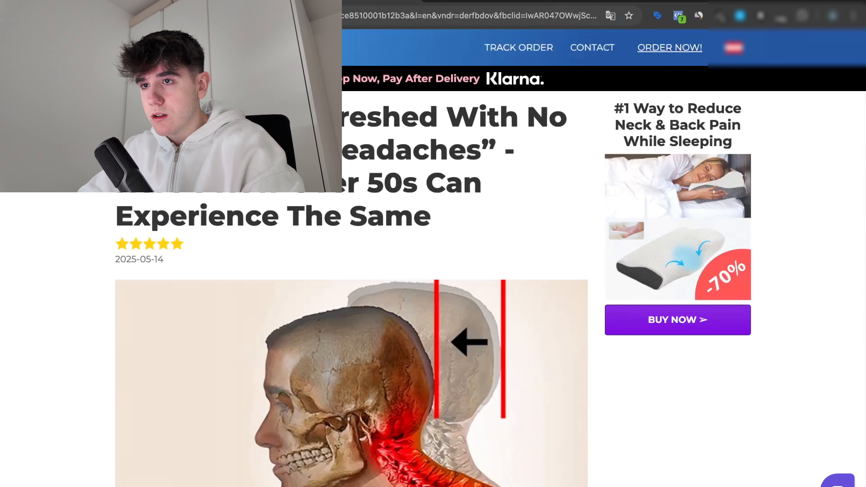
left_click(474, 0)
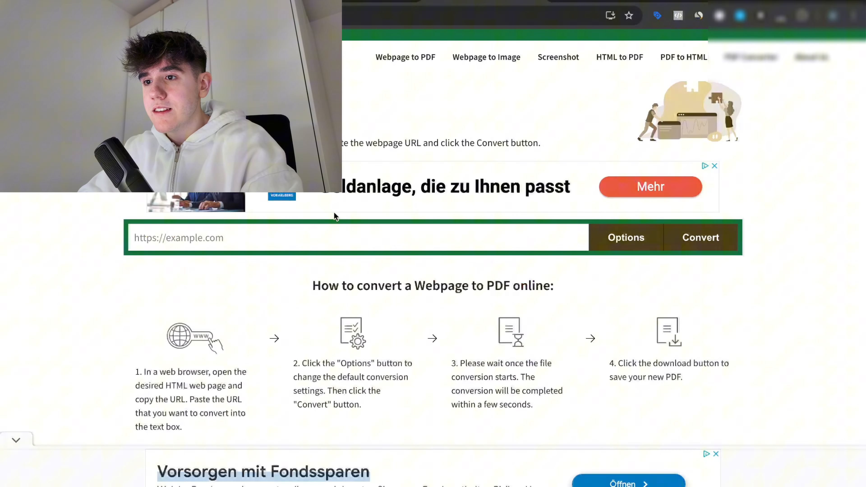
left_click(396, 251)
key("super+v")
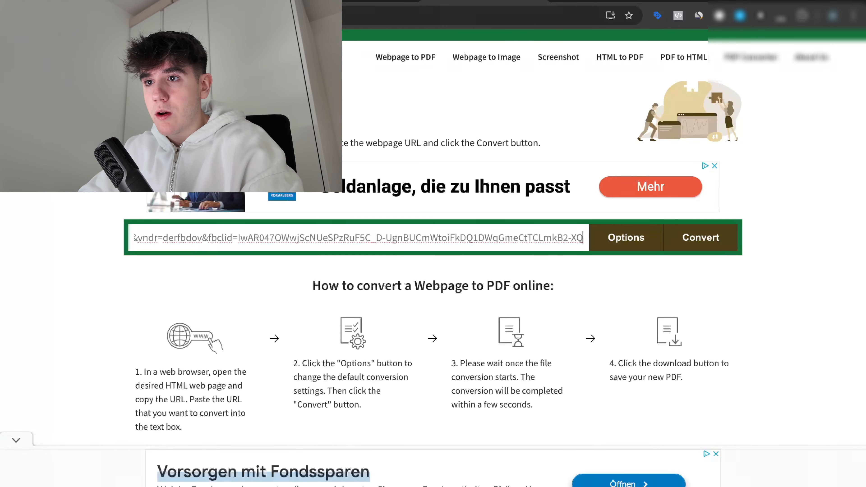
left_click(722, 237)
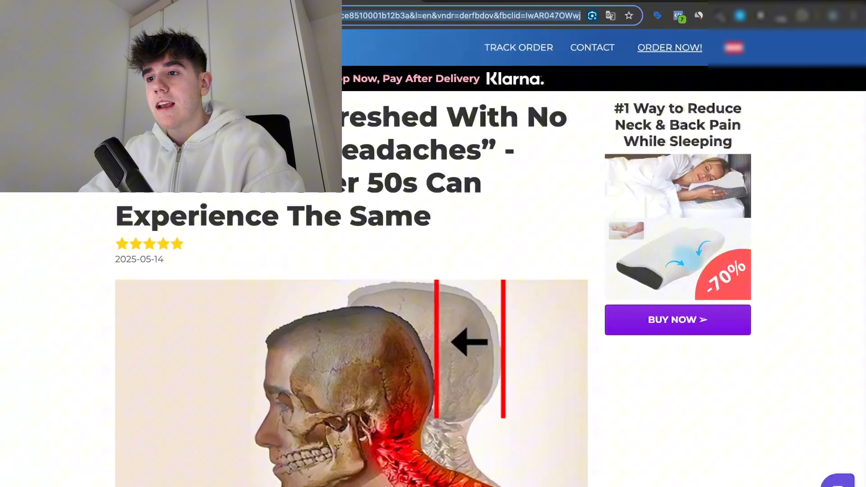
Dismiss the advert covering the Derila PDF conversion page
scroll(302, 196, "down", 15)
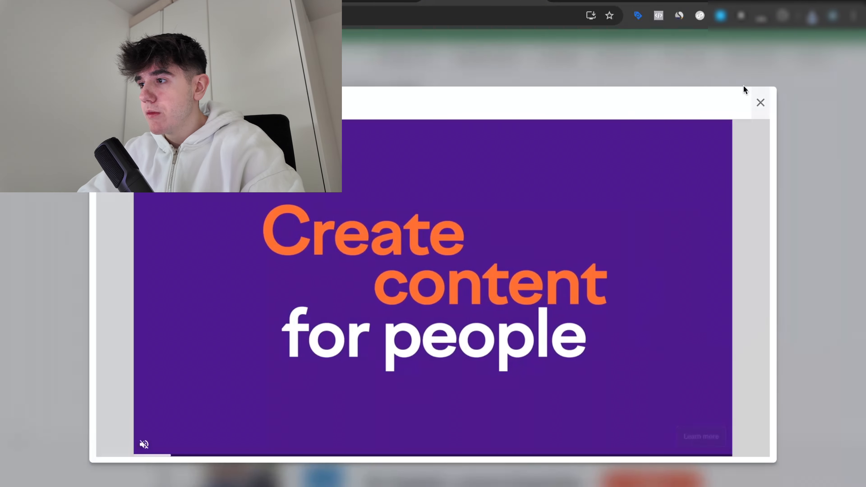
left_click(757, 102)
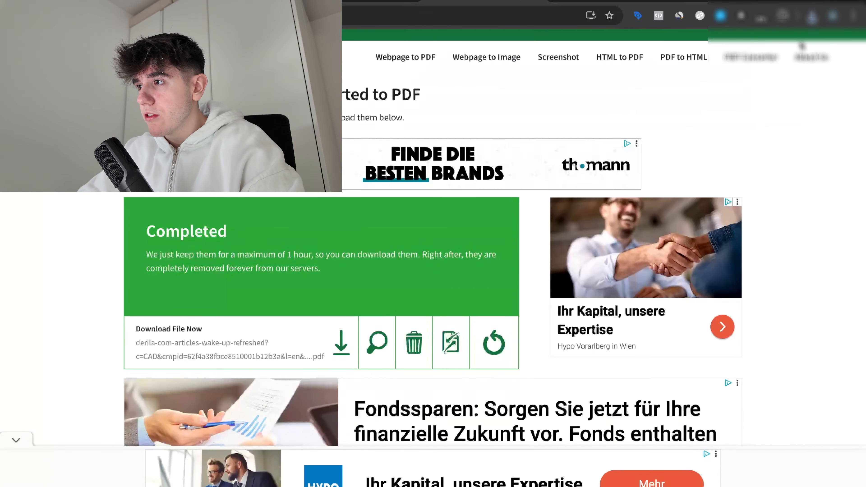
left_click(812, 16)
left_click(590, 84)
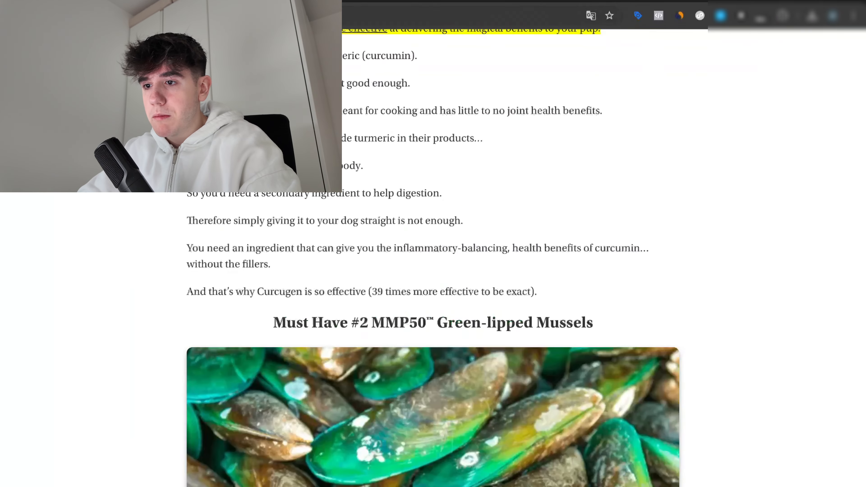
Start a new conversion of the PetLab Co. dog advertorial to PDF from its URL, and switch back to Claude in SunBrowser
left_click(273, 16)
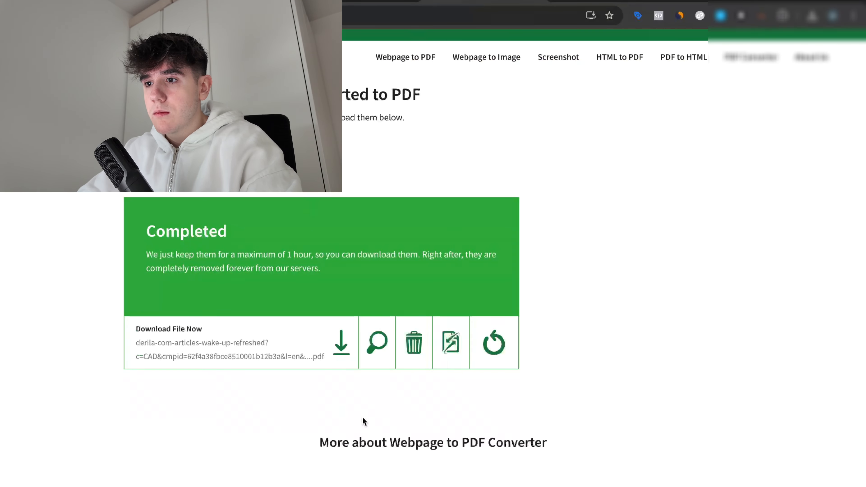
left_click(492, 341)
left_click(375, 239)
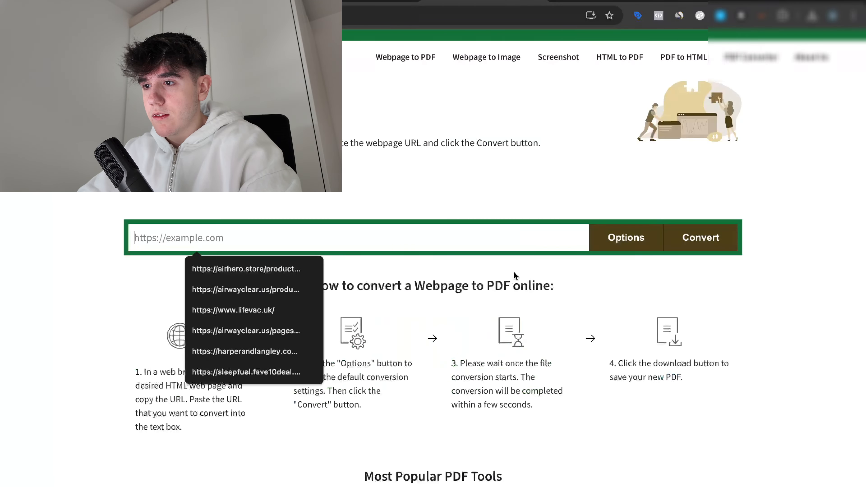
type("https://campaigns.thepetlabco.com/mcs_[hr_showlewelc]")
left_click(682, 238)
key("super+Tab")
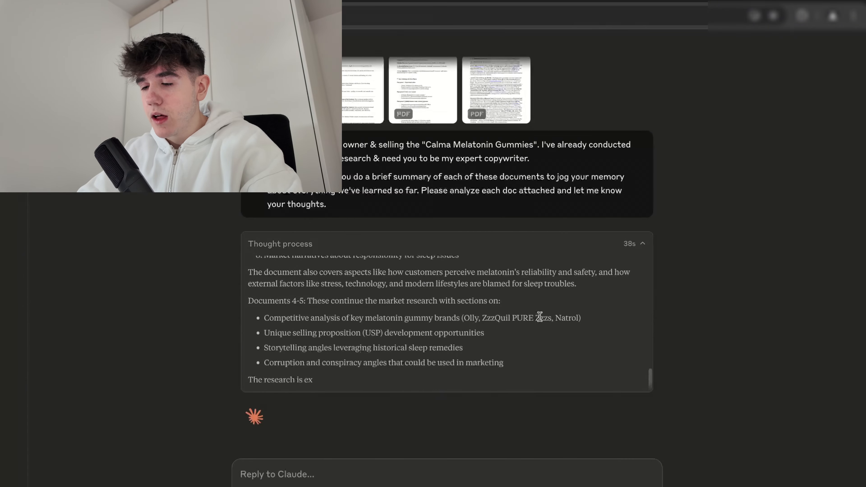
Switch to Google Chrome, copy the advertorial-analysis prompt from the Google Docs document, and return to Claude in SunBrowser
key("super+Tab")
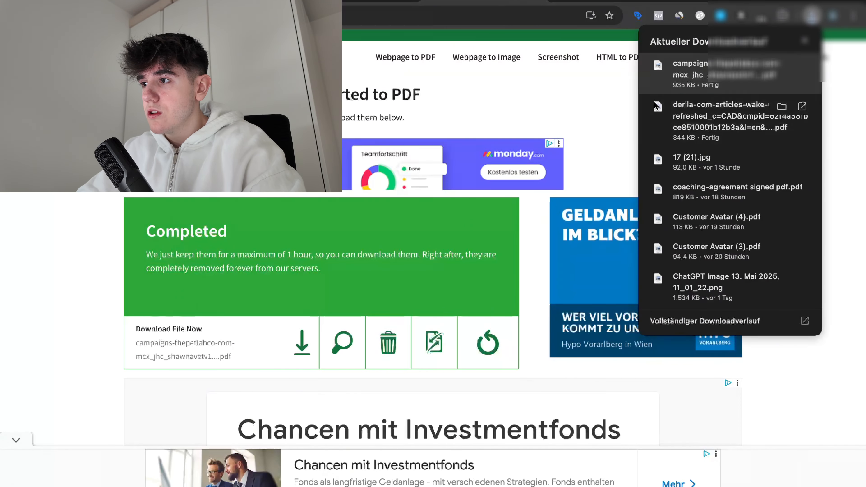
left_click(576, 82)
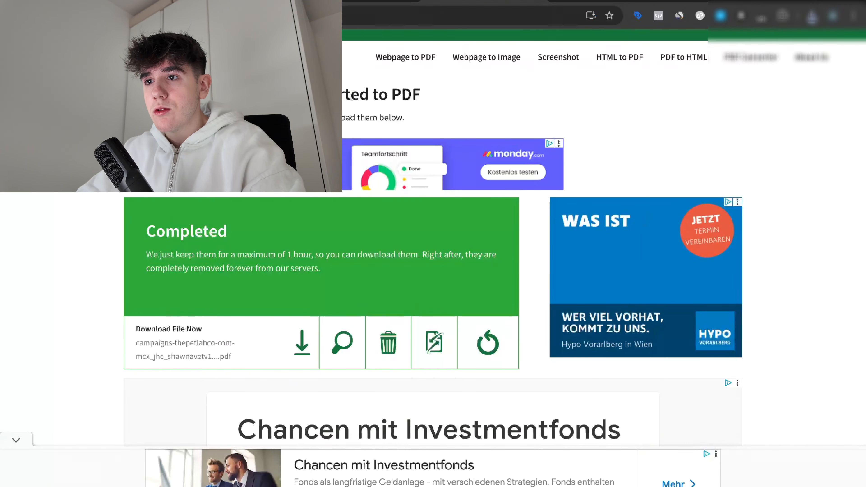
left_click(246, 2)
left_click_drag(250, 173, 395, 227)
key("super+Tab")
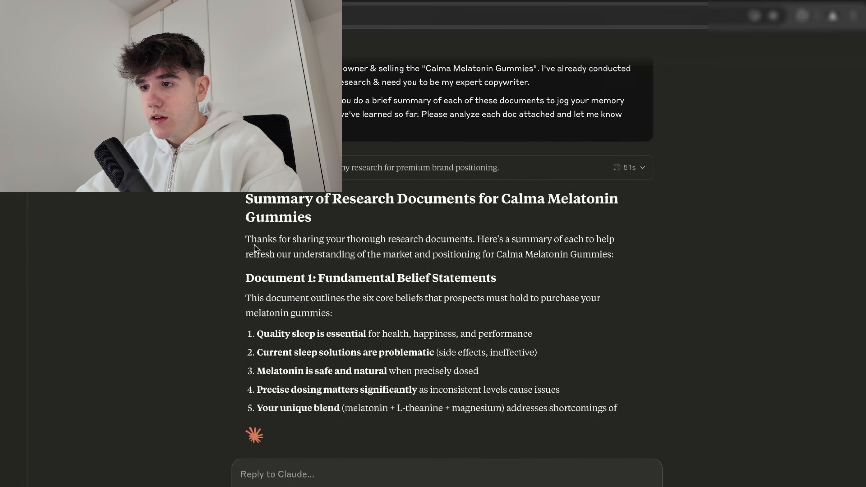
Read through Claude's summary of the research documents, covering the belief statements, product positioning, customer avatar and market research
left_click_drag(258, 240, 460, 240)
left_click(460, 241)
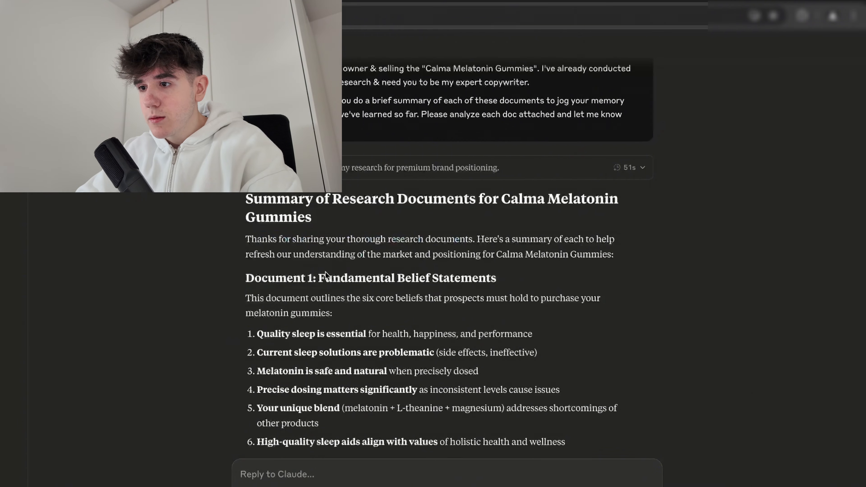
scroll(326, 276, "down", 2)
left_click_drag(346, 210, 475, 208)
left_click(475, 208)
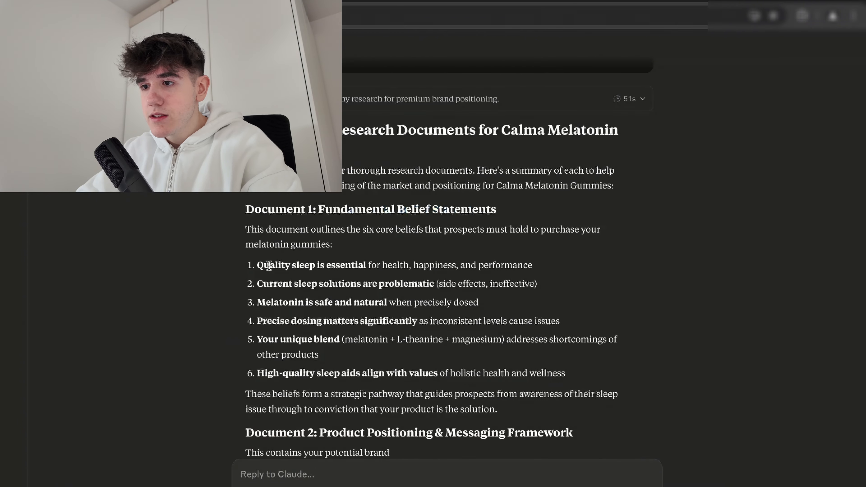
scroll(387, 290, "down", 2)
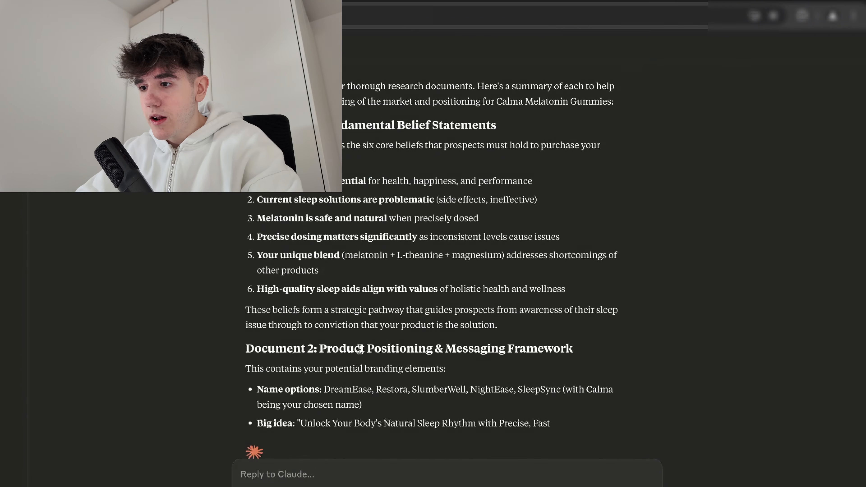
left_click_drag(326, 349, 500, 348)
left_click(451, 346)
scroll(280, 293, "down", 6)
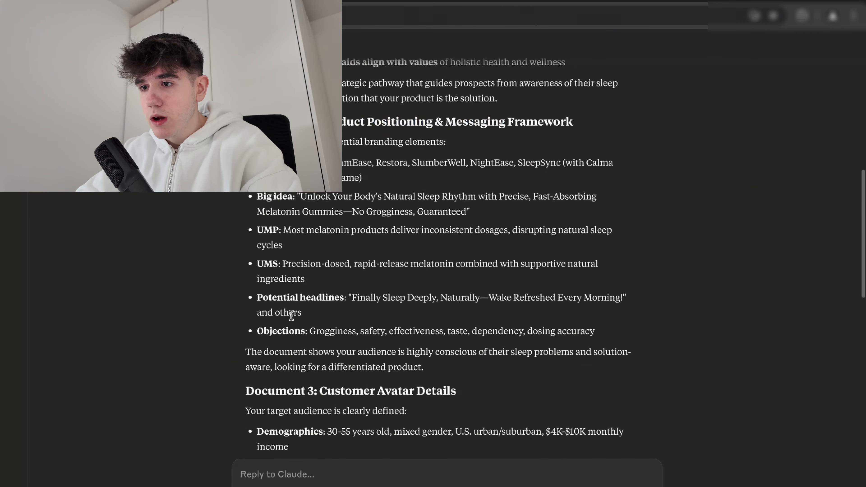
left_click_drag(315, 229, 578, 231)
left_click(487, 232)
left_click(503, 232)
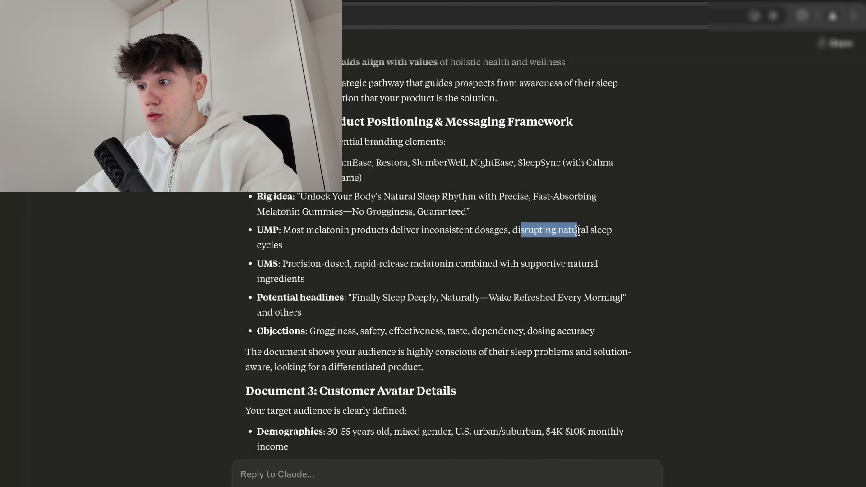
left_click(313, 251)
scroll(327, 254, "down", 15)
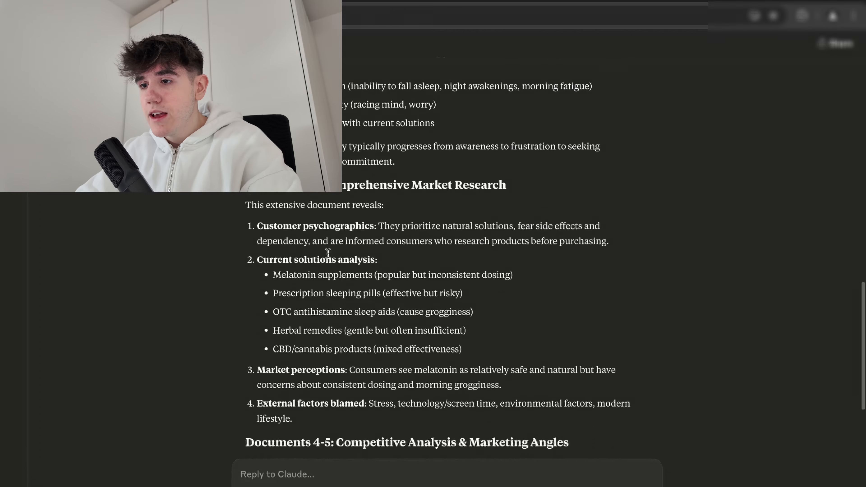
Fill the Claude reply with the copied prompt asking for an analysis of 2 advertorial examples from indirect competitors
left_click(362, 478)
type("Great job so far! Next, we’ll be working on an advertorial—a pre-sales page aimed at warming up potential customers before they’re introduced to the main product offer. I’m going to share 2 examples from indirect competitors who have had strong success with their advertorials. Please review them carefully and share your analysis and insights.")
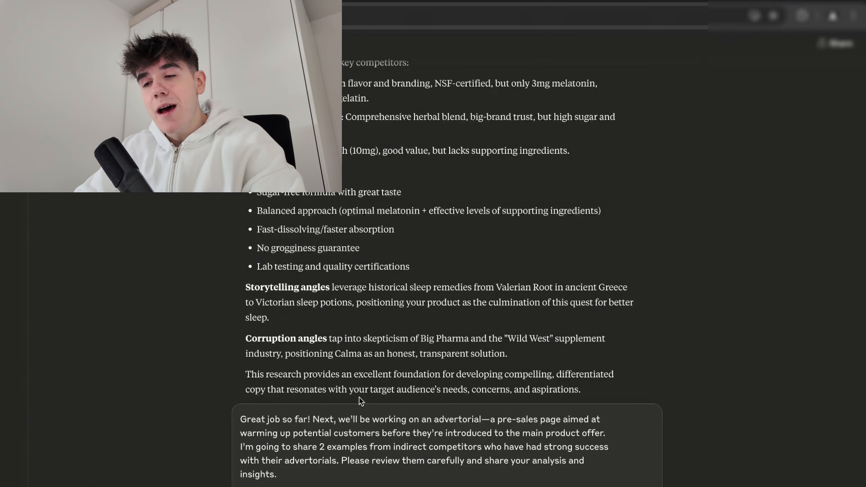
scroll(410, 350, "down", 2)
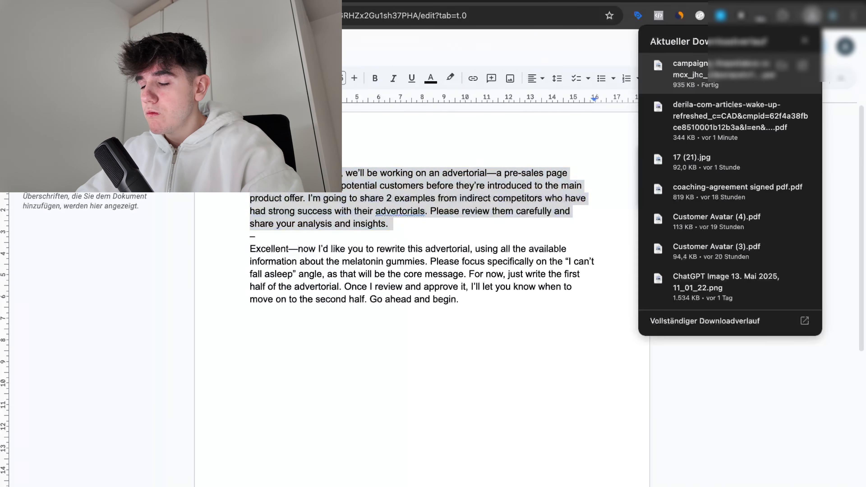
Switch to Google Chrome, take its window out of full screen, and place the downloaded PetLab Co. and Derila PDFs on the desktop
key("super+Tab")
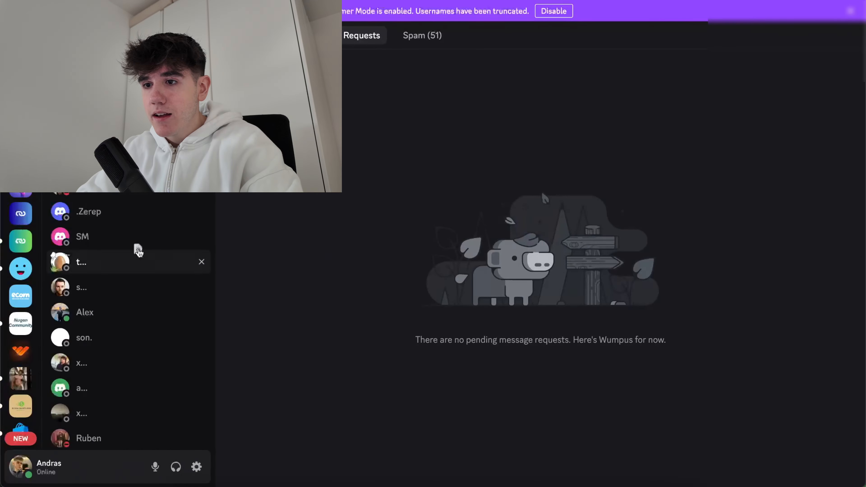
key("super+Tab")
key("ctrl+super+f")
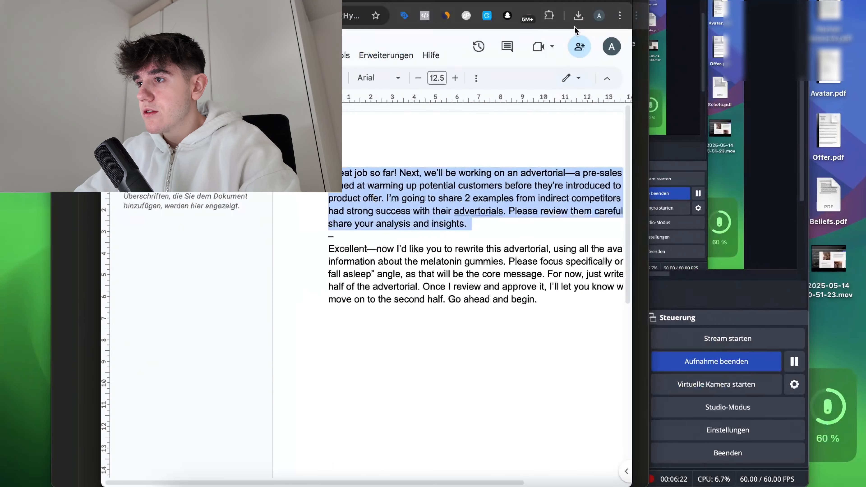
left_click(578, 17)
left_click_drag(75, 234, 76, 235)
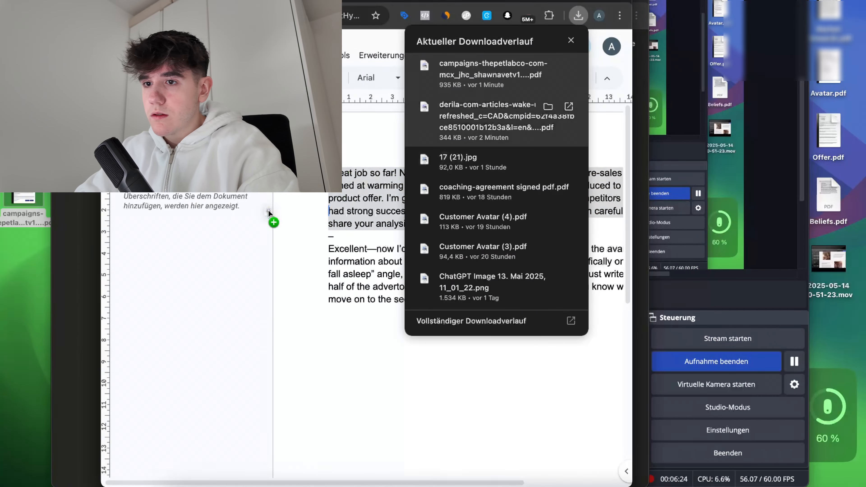
Switch to SunBrowser, attach both advertorial PDFs from the desktop to the Claude reply, and restore the browser windows to full screen
left_click(659, 12)
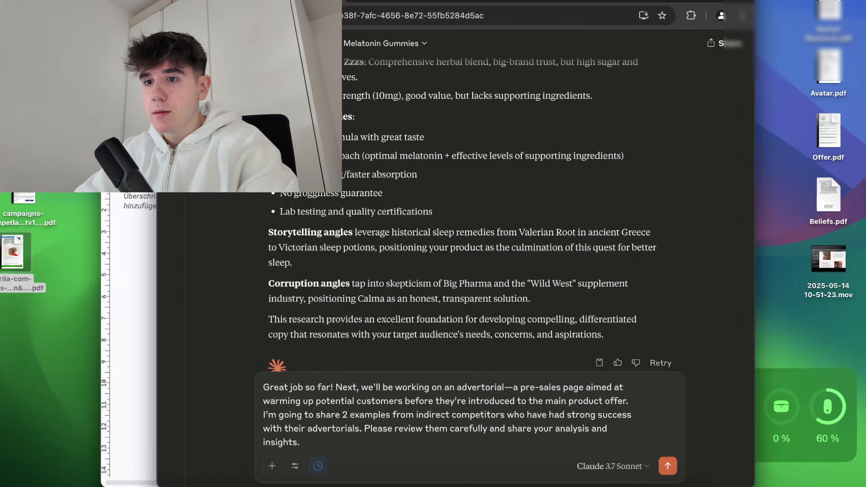
left_click_drag(53, 297, 308, 414)
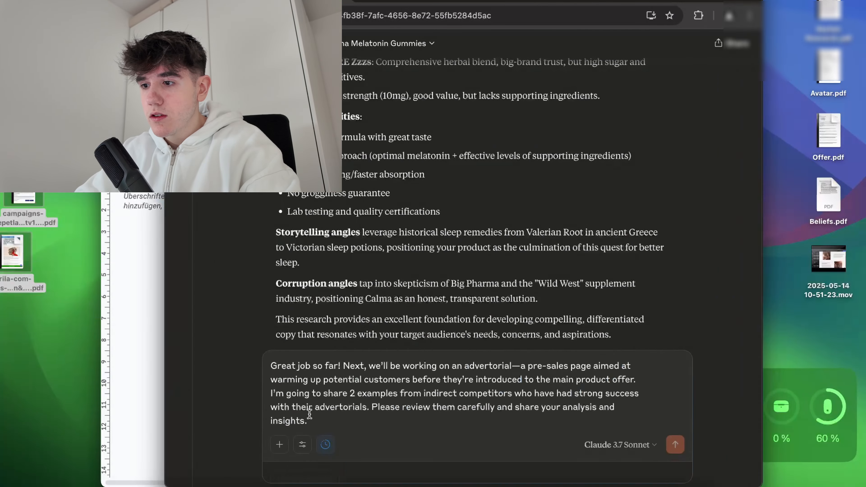
key("ctrl+super+f")
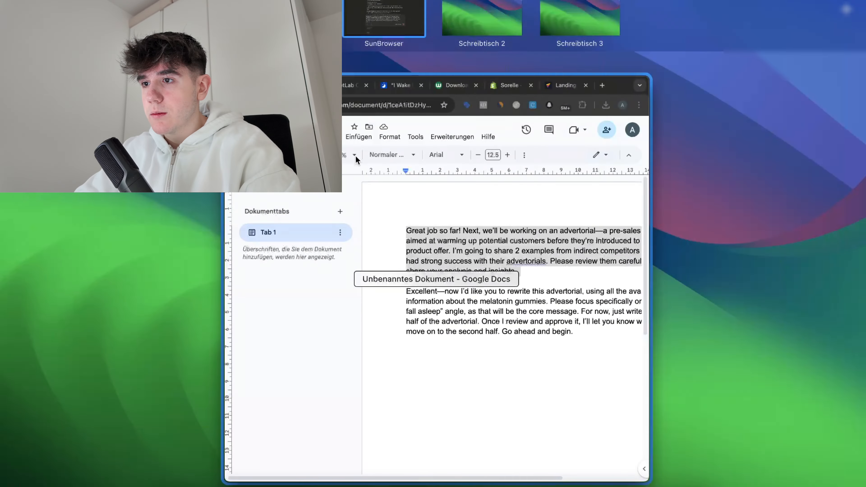
key("ctrl+super+f")
key("ctrl+Up")
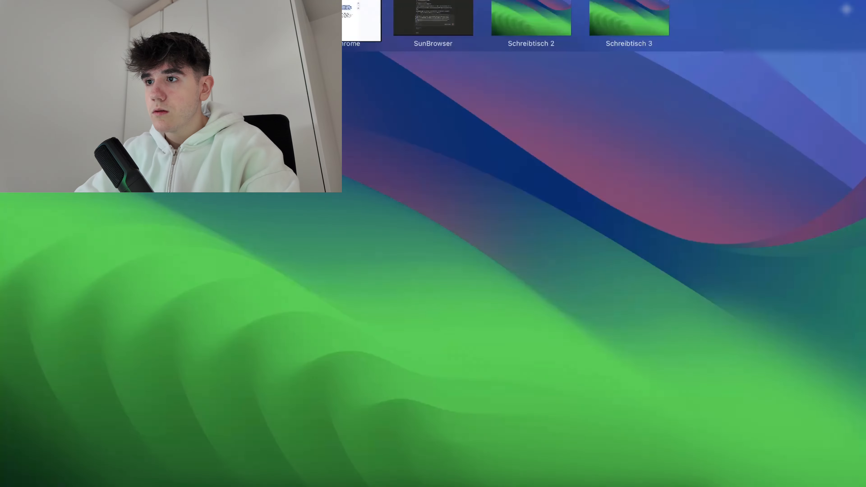
left_click(433, 19)
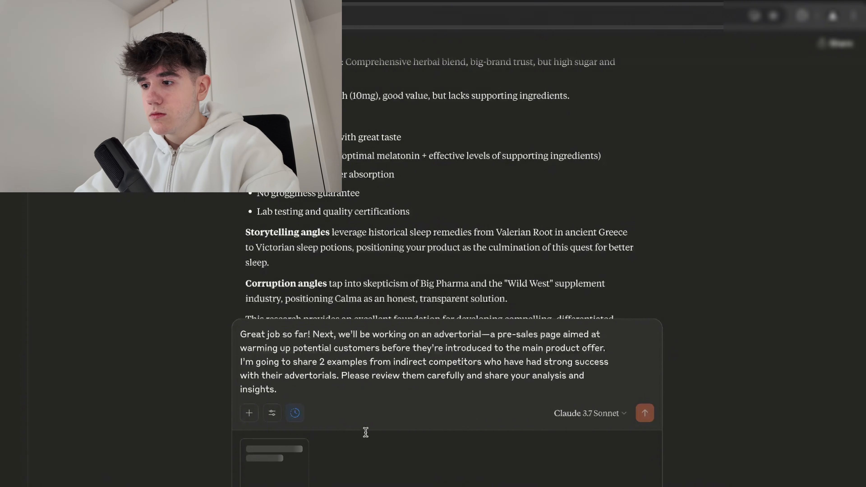
scroll(305, 269, "down", 3)
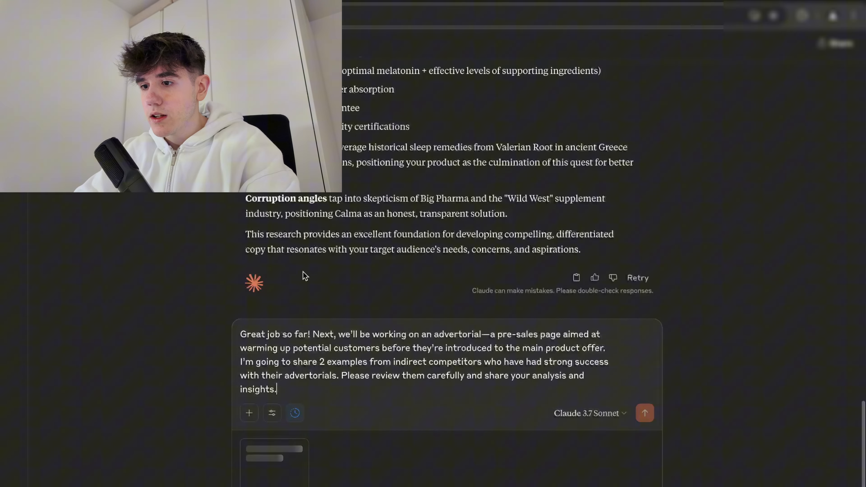
left_click(249, 413)
left_click(341, 429)
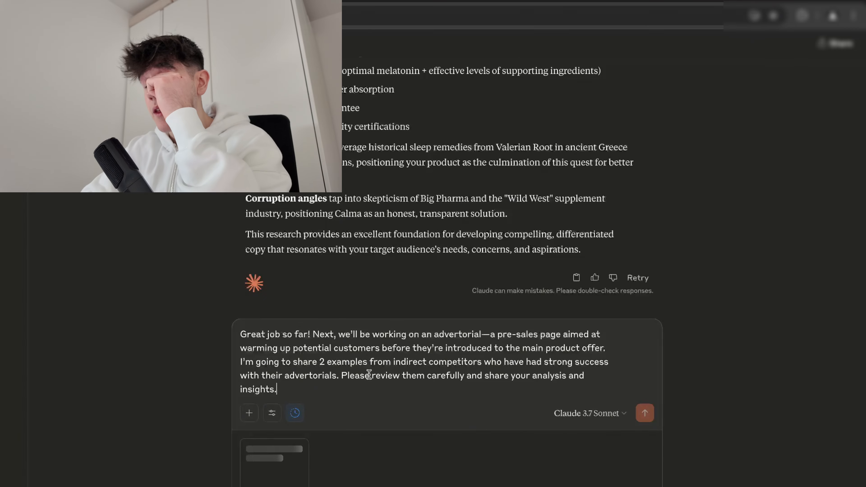
scroll(374, 267, "up", 5)
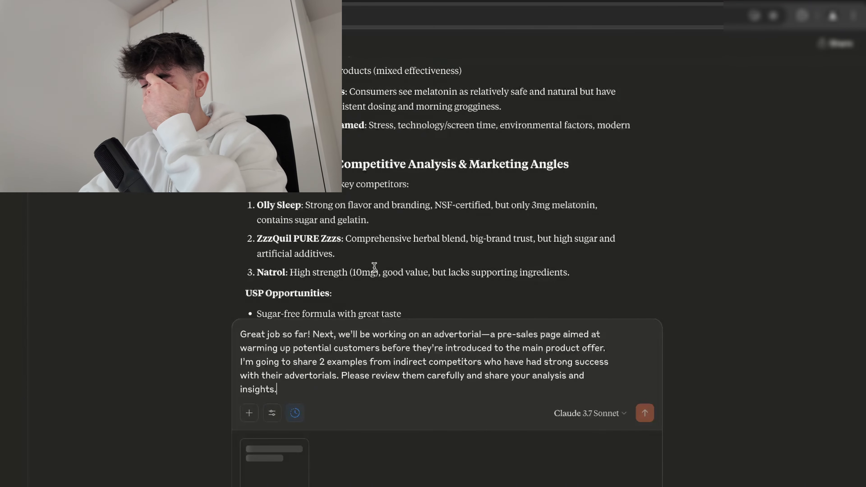
scroll(399, 315, "down", 5)
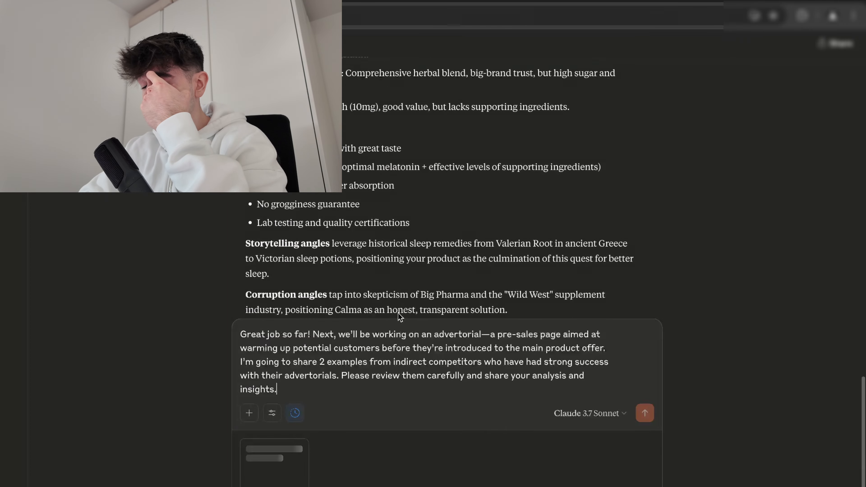
scroll(406, 381, "down", 3)
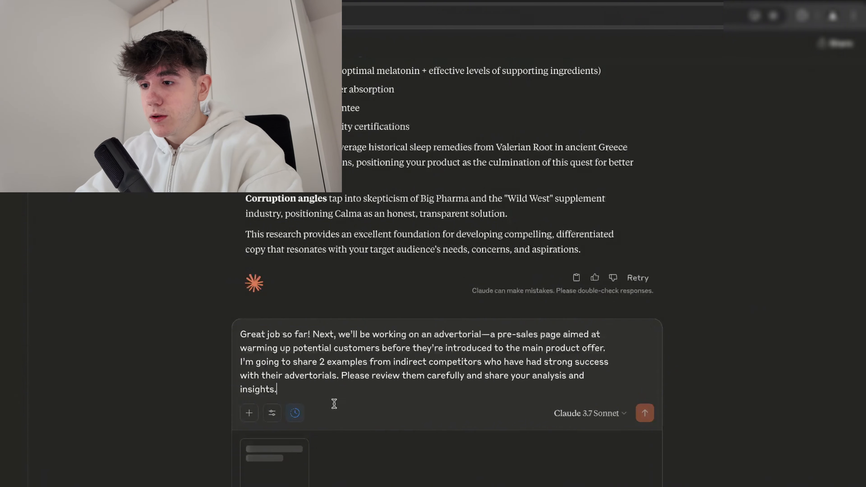
Switch to Google Chrome and read the document's second prompt, which requests the first half of a rewritten advertorial on the "I can't fall asleep" angle
key("super+Tab")
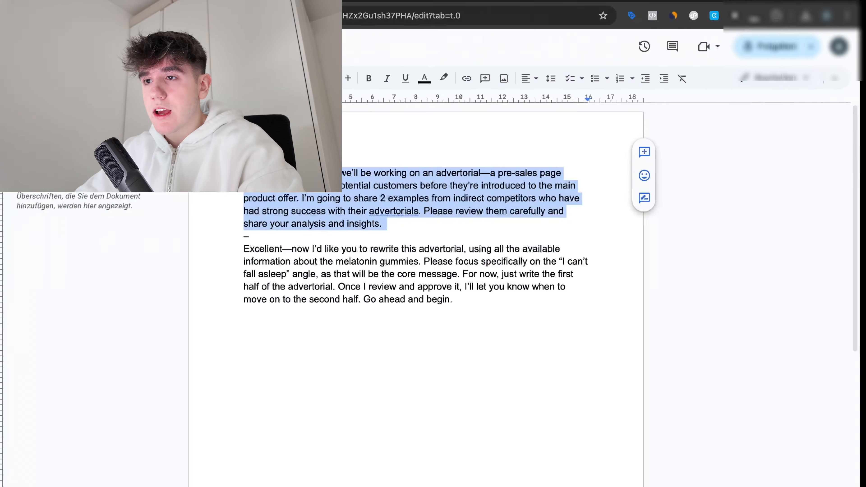
left_click(258, 243)
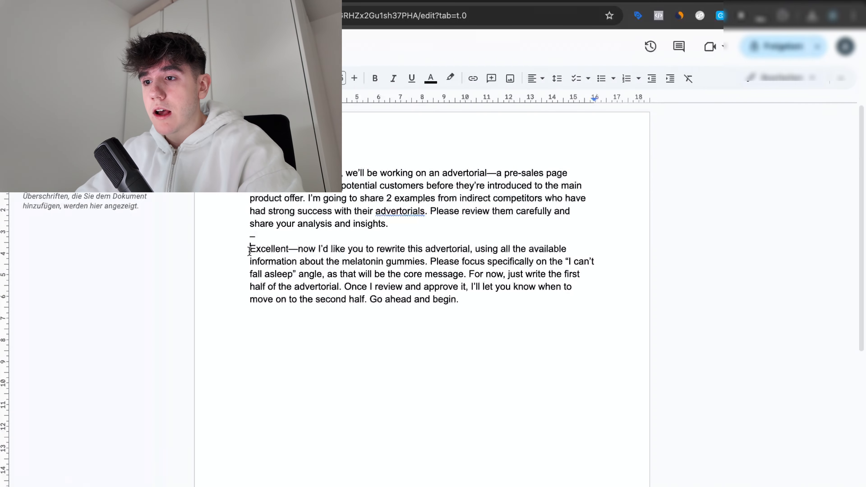
left_click_drag(249, 252, 542, 250)
left_click(329, 252)
left_click(445, 250)
left_click(540, 249)
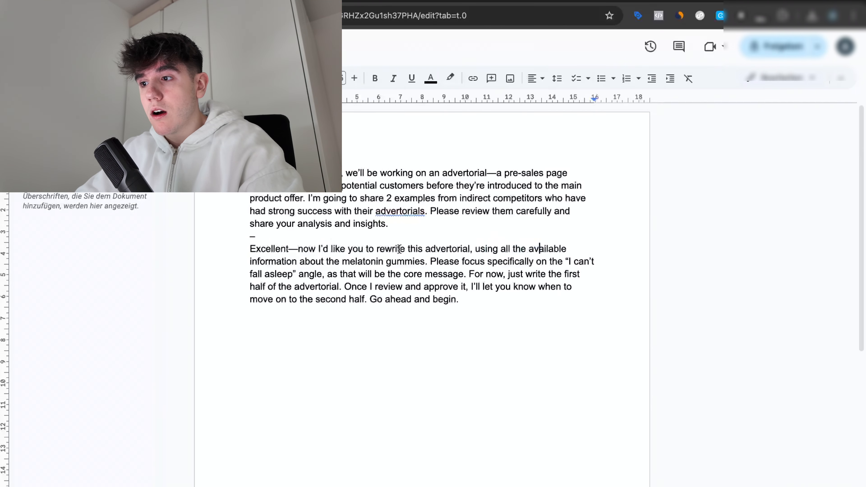
left_click_drag(250, 261, 564, 263)
left_click(397, 262)
left_click(583, 265)
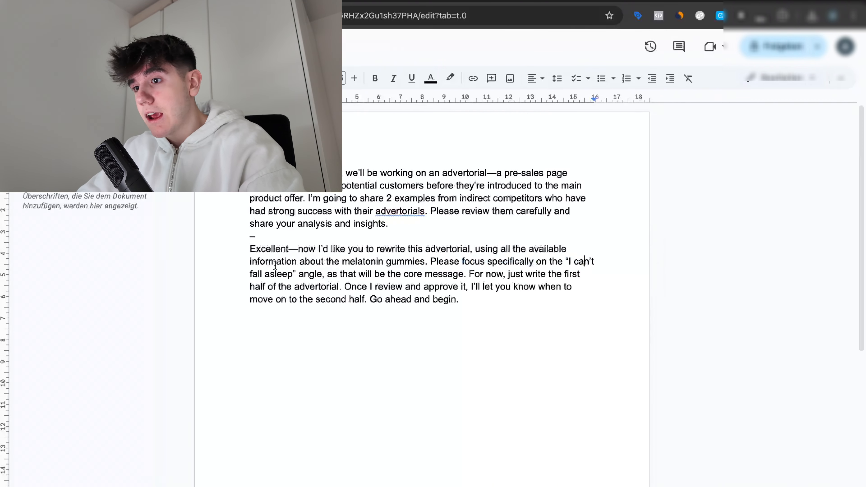
left_click_drag(257, 274, 288, 274)
left_click(337, 274)
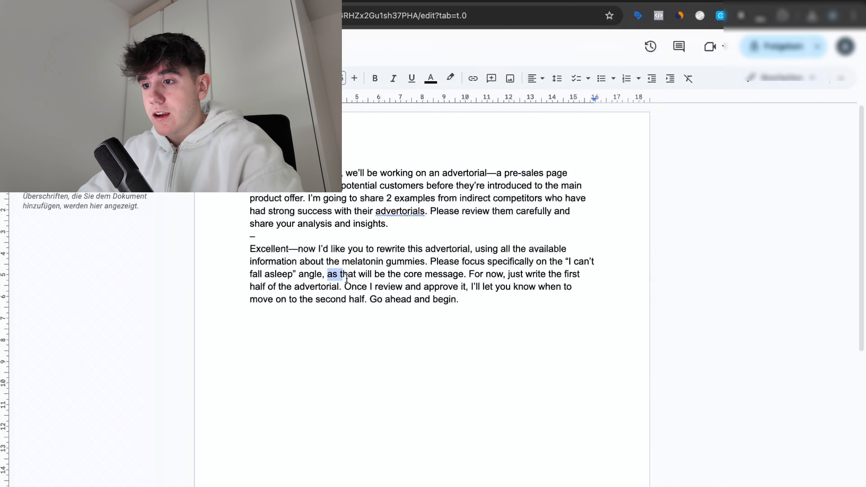
left_click_drag(346, 278, 569, 276)
left_click(453, 278)
left_click(569, 275)
left_click_drag(357, 287, 443, 288)
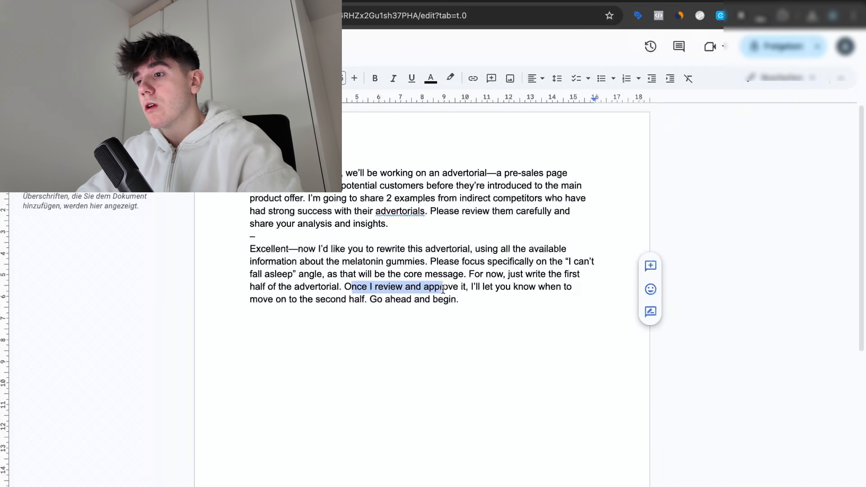
left_click(443, 288)
left_click_drag(504, 288, 554, 288)
left_click(554, 287)
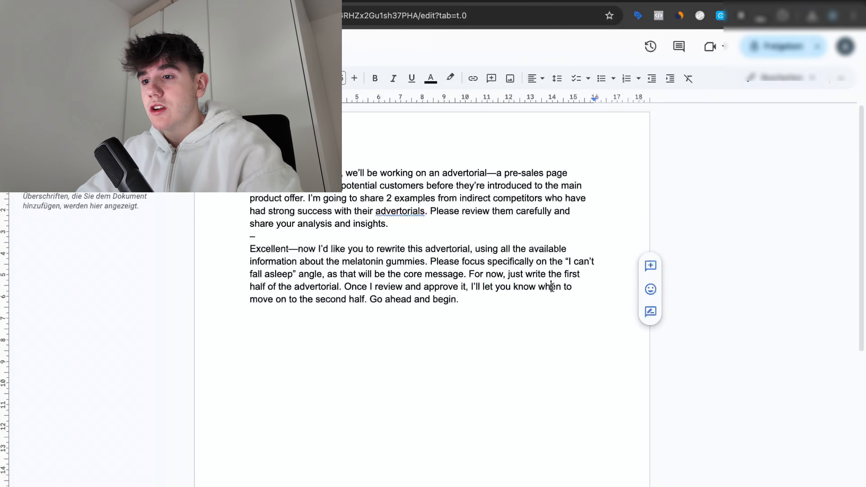
left_click_drag(275, 300, 423, 300)
left_click(354, 299)
left_click(423, 300)
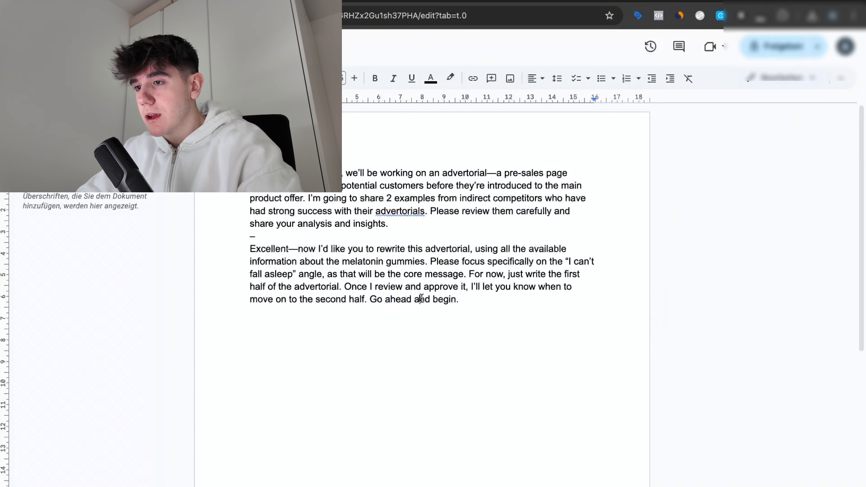
Switch to Claude in SunBrowser, try to submit the prompt with both PDFs, then remove the PetLab Co. PDF and append "(1/2)" to the prompt
key("super+Tab")
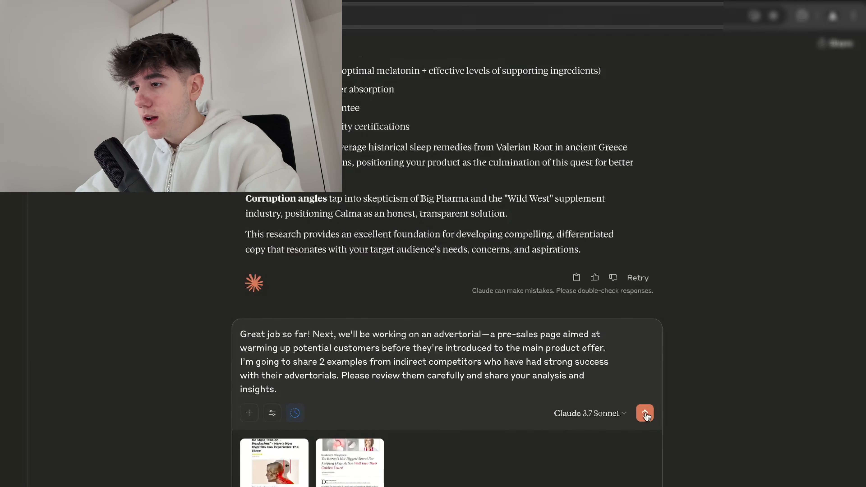
left_click(644, 414)
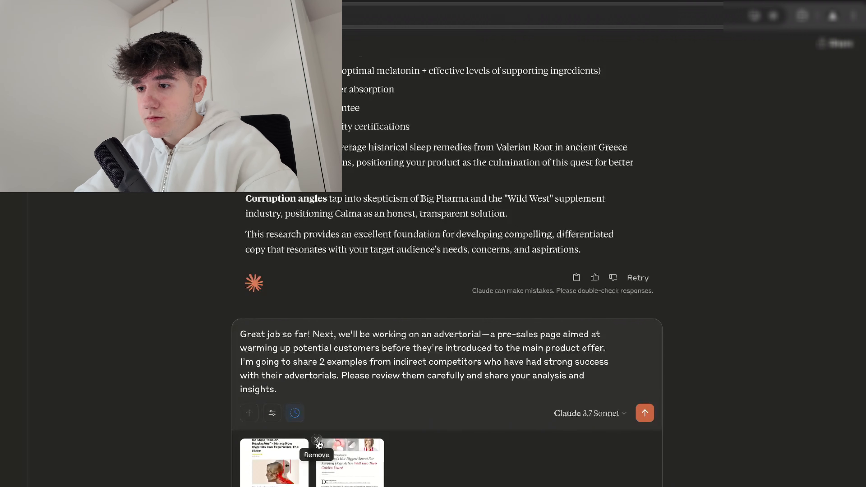
left_click(316, 440)
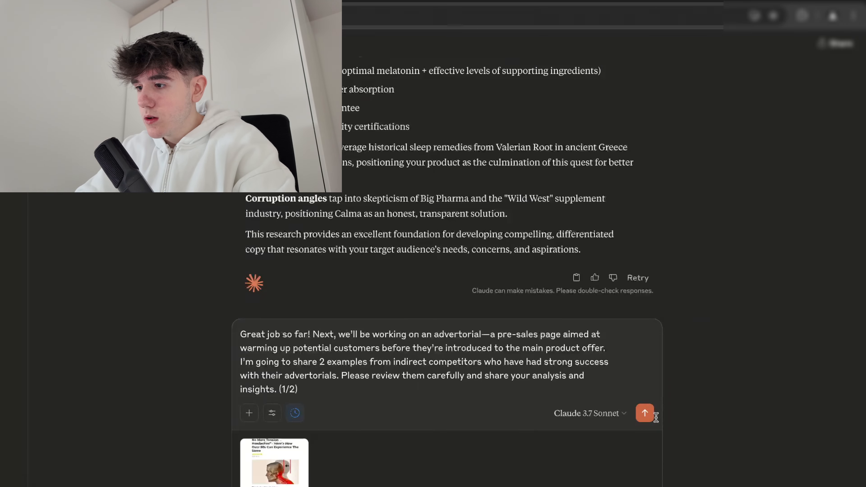
Submit the prompt with the Derila PDF, then take SunBrowser out of full screen and reposition the PetLab Co. PDF on the desktop
left_click(649, 418)
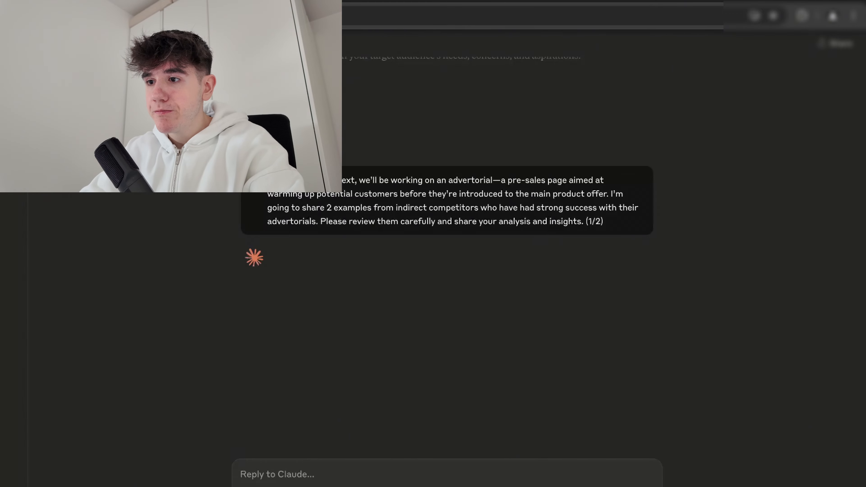
double_click(218, 3)
left_click(87, 254)
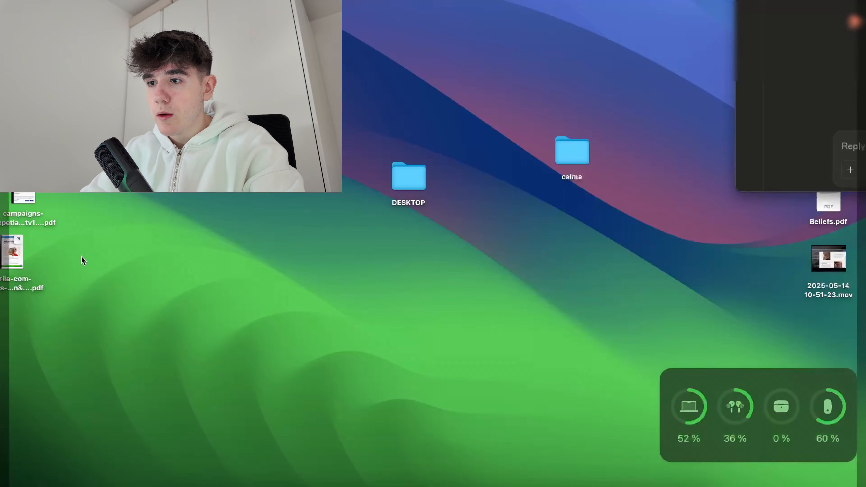
left_click(82, 256)
left_click_drag(14, 196, 86, 270)
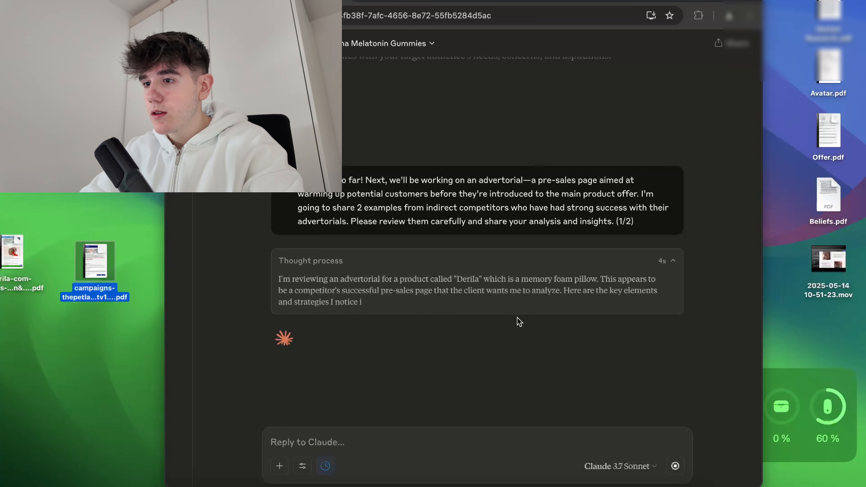
left_click(660, 311)
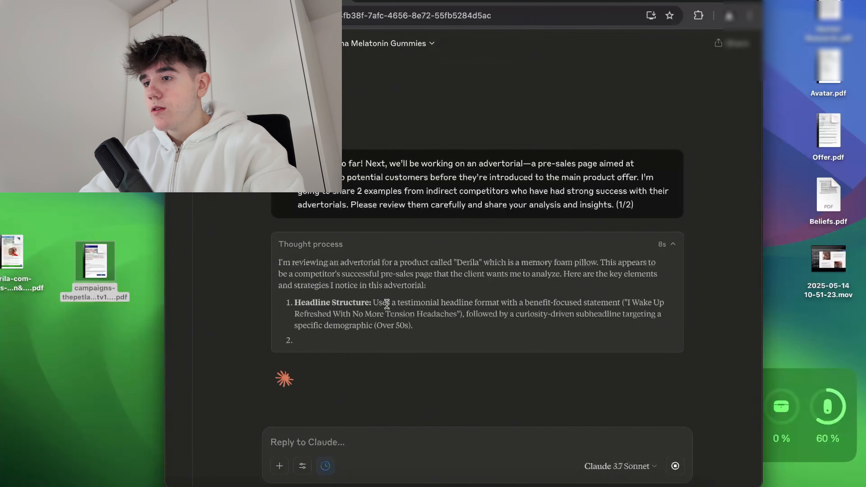
Read the Strategic Structure & Messaging section of Claude's Derila advertorial analysis, from the testimonial headline through pain point amplification
scroll(388, 237, "up", 10)
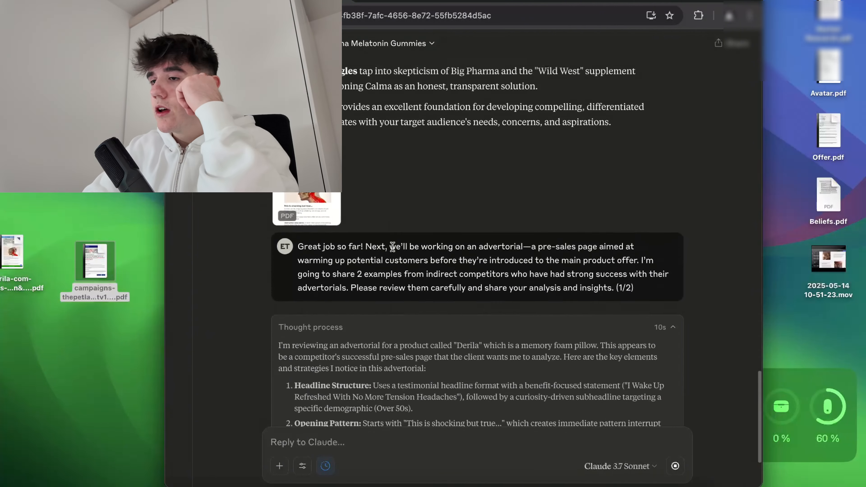
scroll(388, 236, "down", 10)
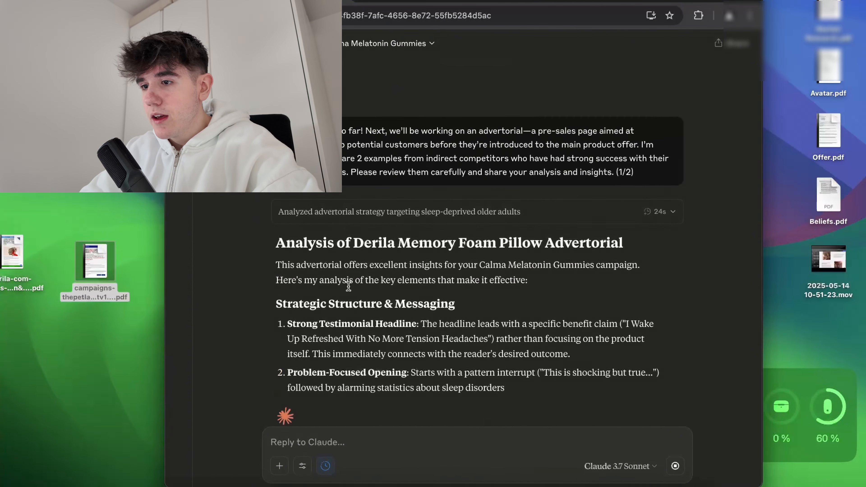
scroll(358, 327, "down", 1)
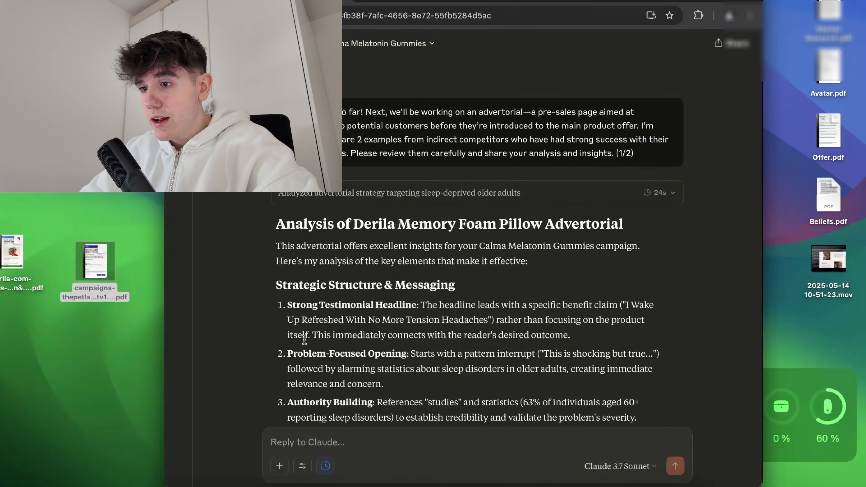
left_click_drag(304, 356, 369, 355)
left_click(371, 357)
scroll(372, 362, "down", 2)
left_click_drag(300, 329, 357, 326)
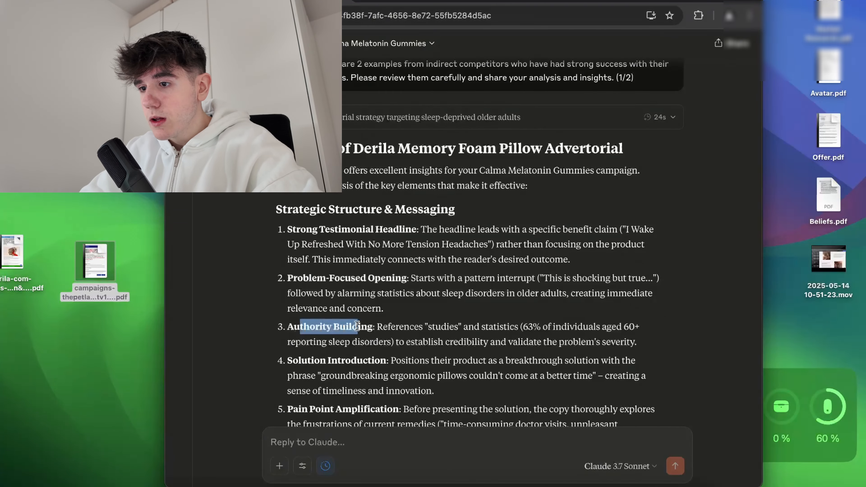
left_click(358, 327)
scroll(361, 377, "down", 2)
left_click_drag(293, 337, 352, 336)
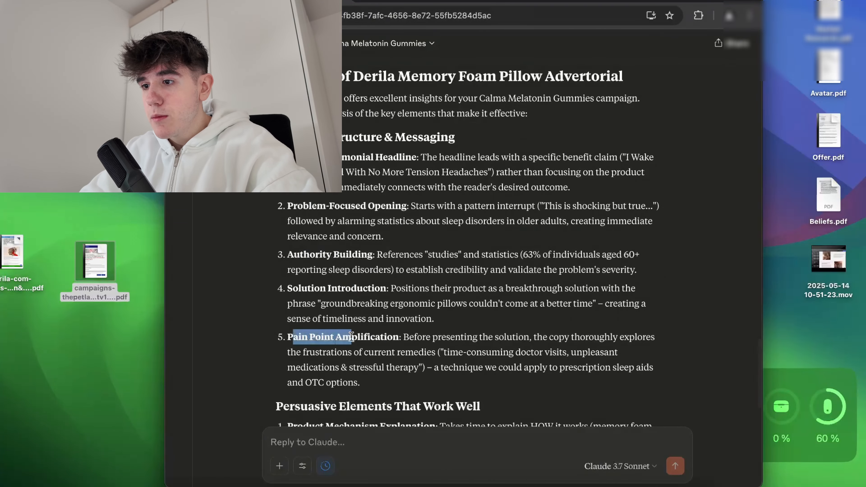
left_click(352, 336)
scroll(351, 336, "down", 3)
Read the Persuasive Elements That Work Well section and the suggested applications for Calma Melatonin Gummies in Claude's analysis
left_click_drag(295, 285, 443, 286)
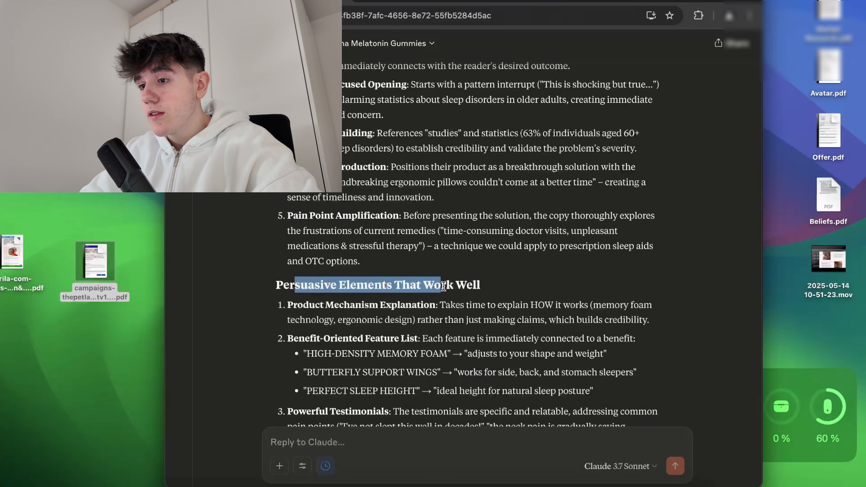
left_click(340, 309)
left_click_drag(300, 302, 413, 305)
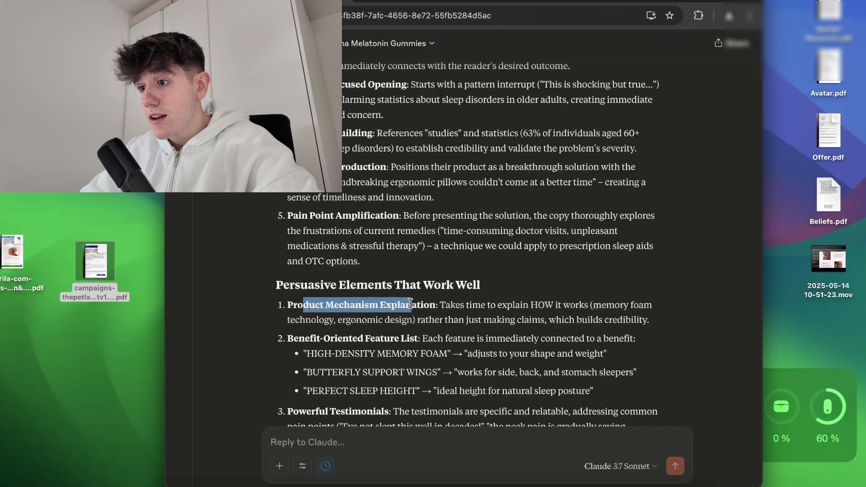
left_click(354, 331)
left_click_drag(309, 339, 418, 339)
left_click(317, 361)
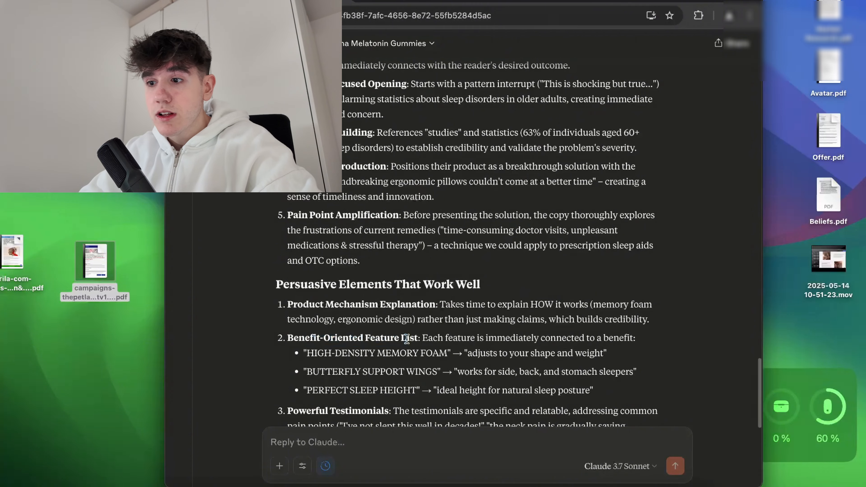
scroll(314, 364, "down", 2)
left_click_drag(307, 356, 386, 359)
left_click(386, 359)
scroll(391, 375, "down", 2)
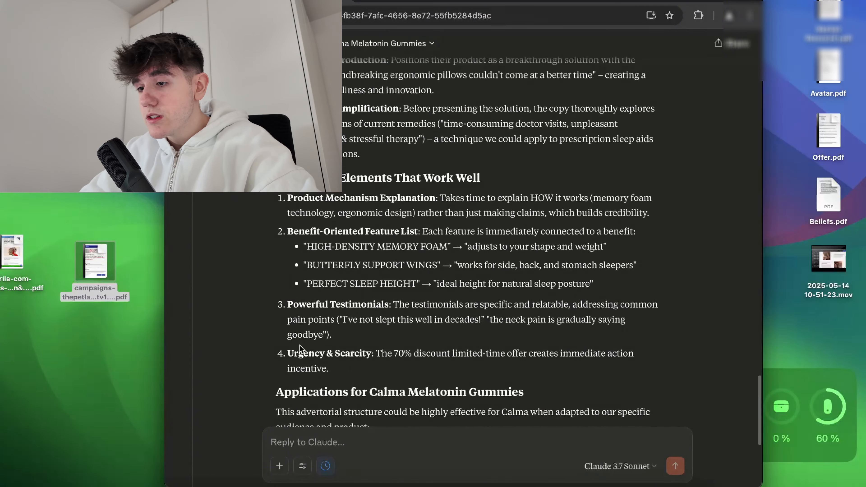
left_click_drag(299, 352, 382, 352)
scroll(415, 349, "down", 2)
left_click(415, 349)
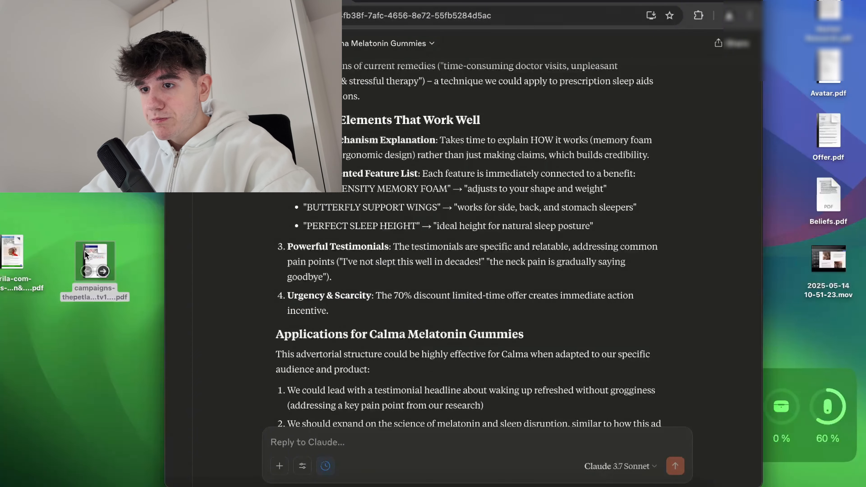
scroll(283, 349, "down", 6)
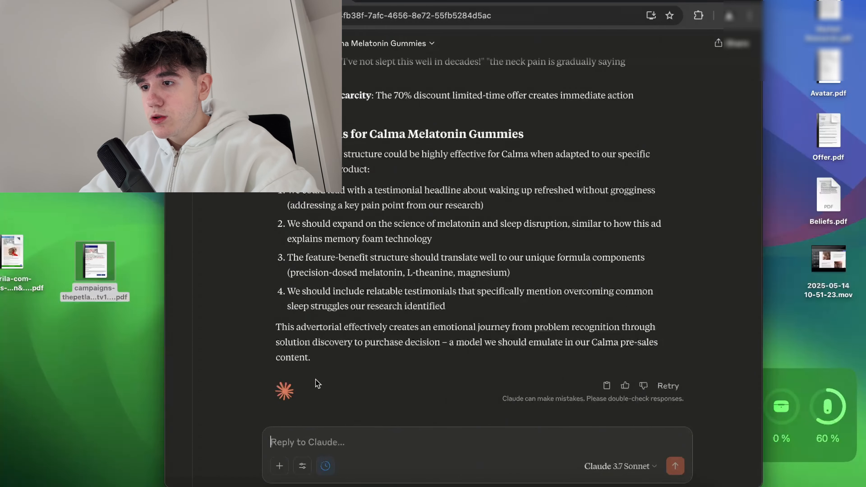
Copy the full text of the sent advertorial review prompt, including "(1/2)", into the Claude reply
scroll(324, 396, "up", 15)
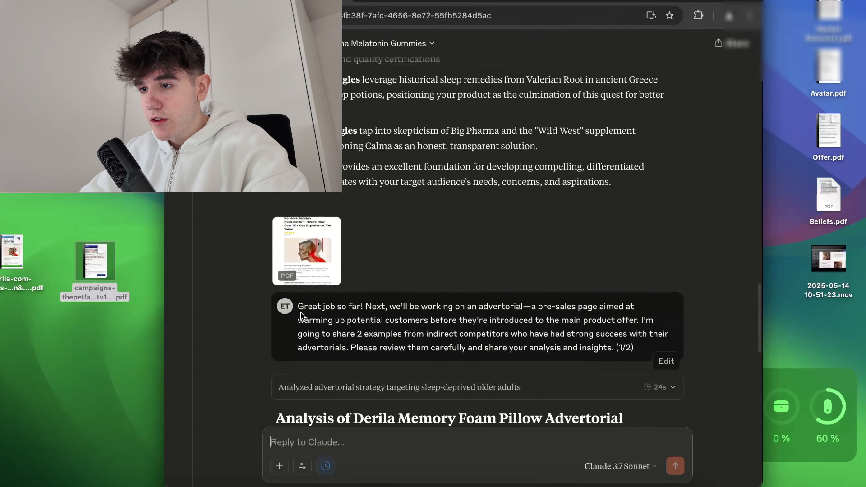
left_click_drag(299, 311, 525, 359)
key("super+c")
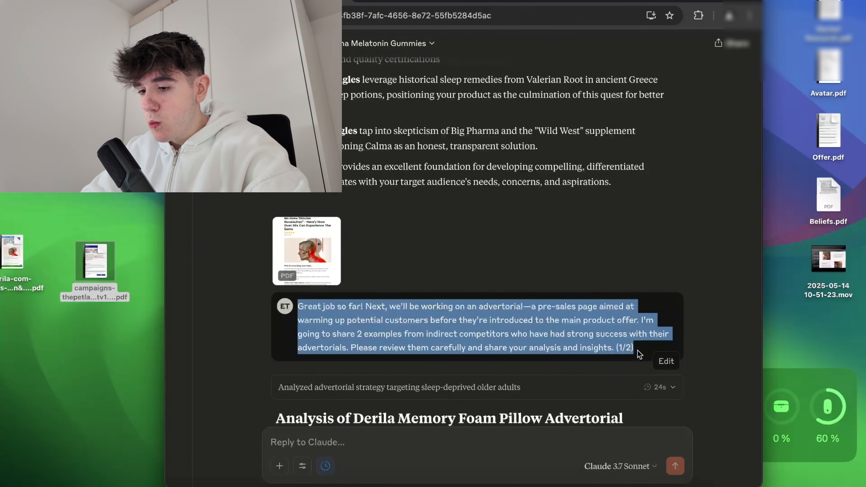
left_click(449, 443)
key("super+v")
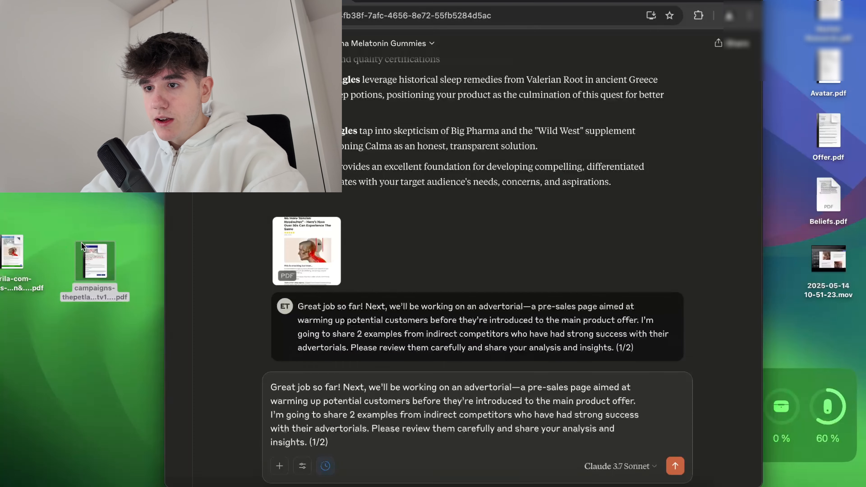
Attach the PetLab Co. PDF from the desktop to the reply, return SunBrowser to full screen, and try to submit the message
left_click_drag(82, 246, 417, 420)
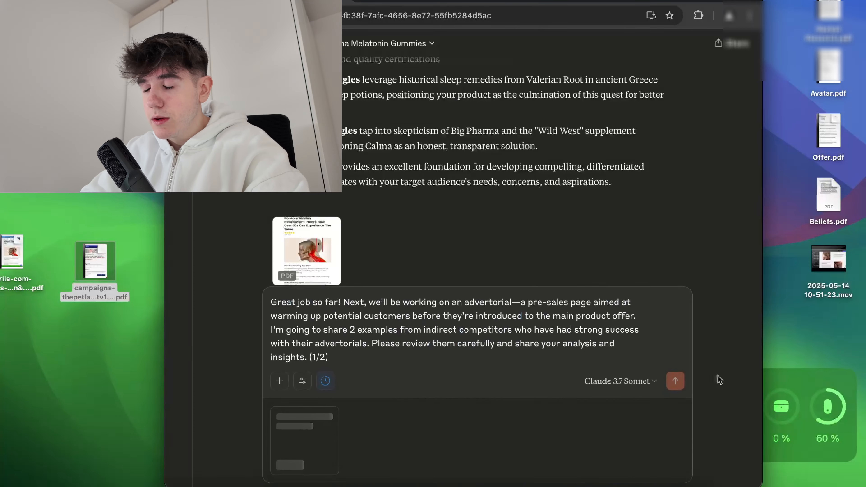
key("ctrl+super+f")
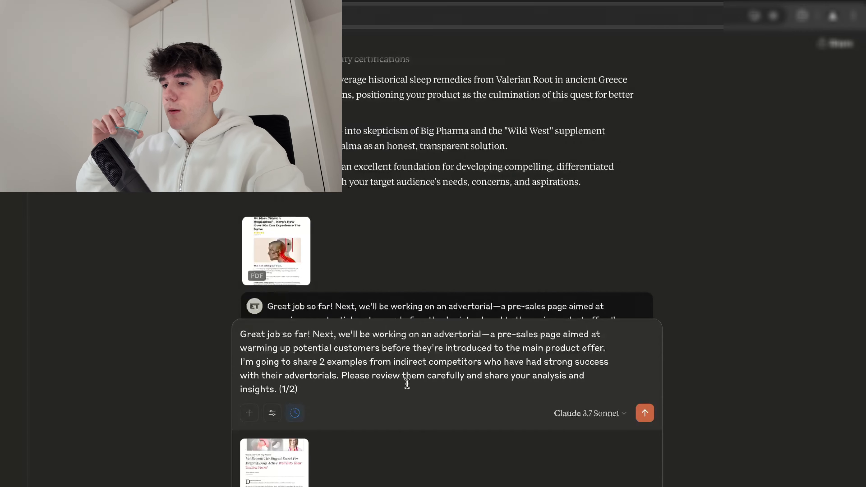
key("Return")
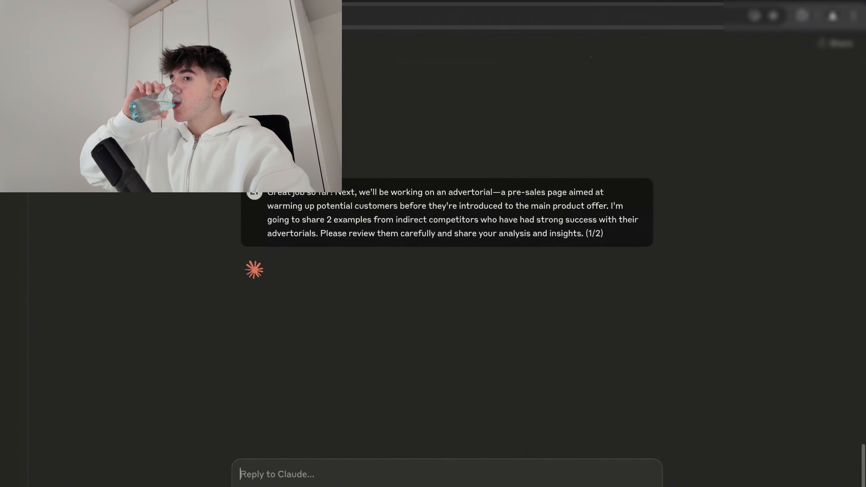
key("super+v")
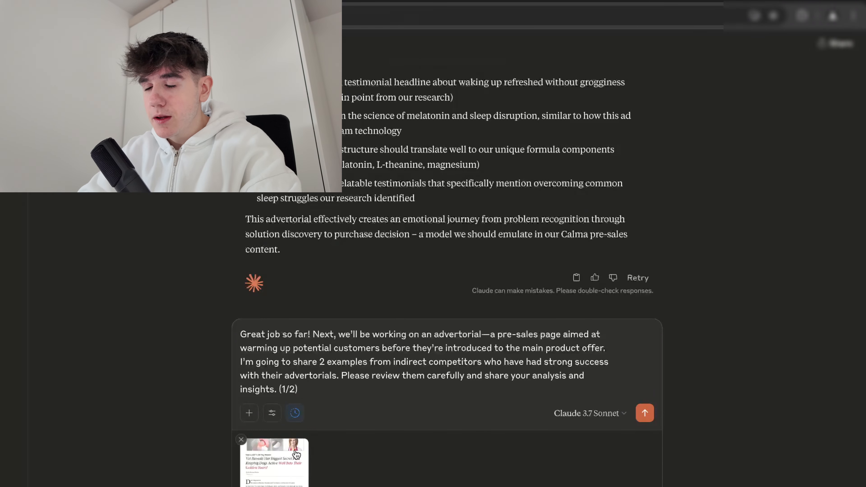
Open the PetLab Co. PDF from the desktop, skim it from beginning to end, and close it
key("ctrl+Right")
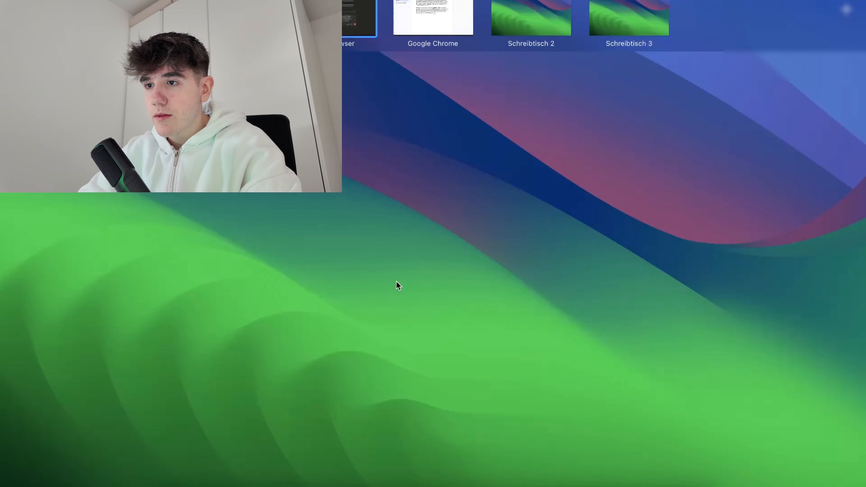
left_click(396, 283)
double_click(98, 255)
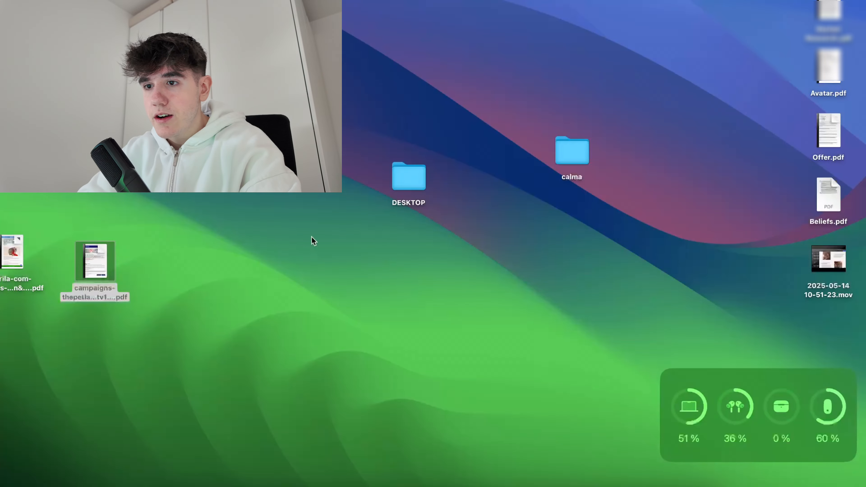
scroll(311, 237, "down", 20)
scroll(311, 238, "down", 20)
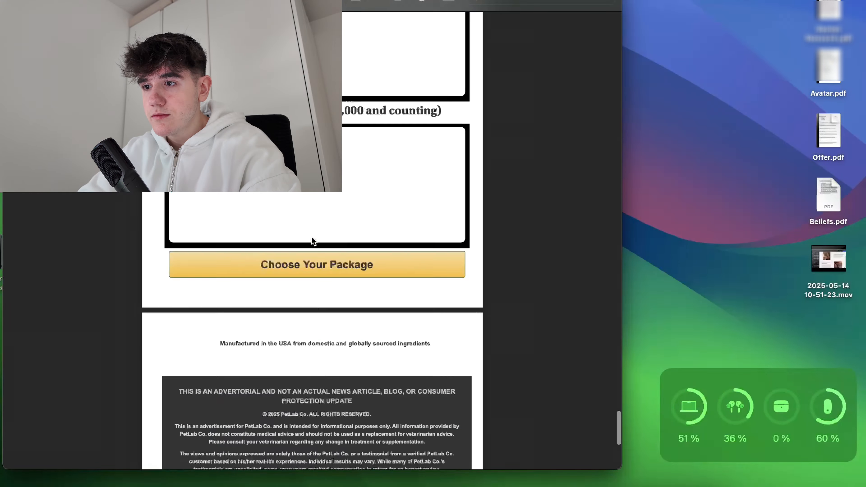
scroll(312, 239, "up", 20)
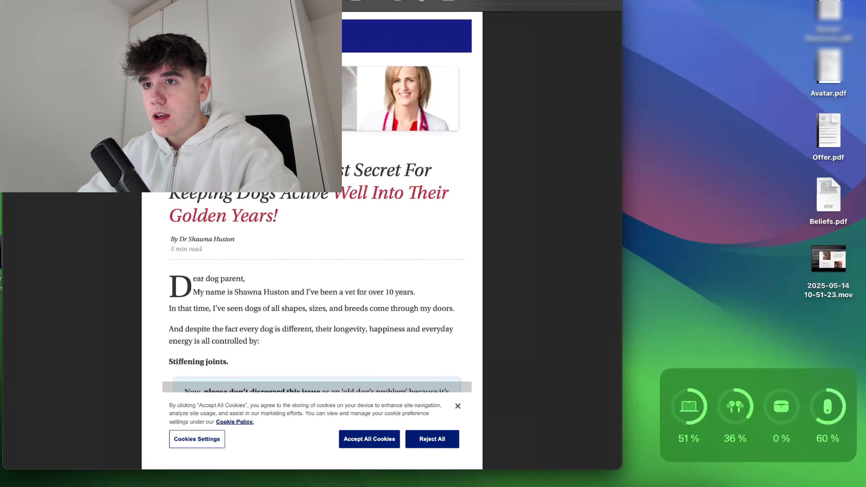
left_click(15, 1)
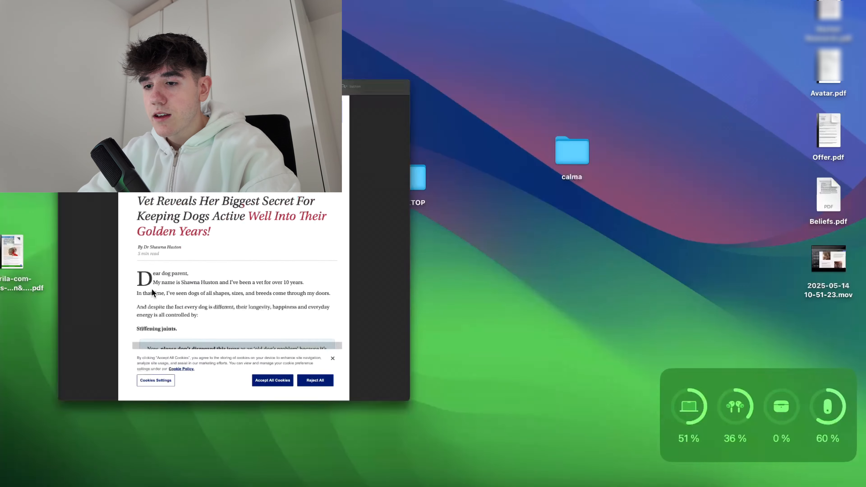
Switch to Google Chrome and look through the Webpage to PDF Converter page holding the converted PetLab Co. file
left_click(176, 486)
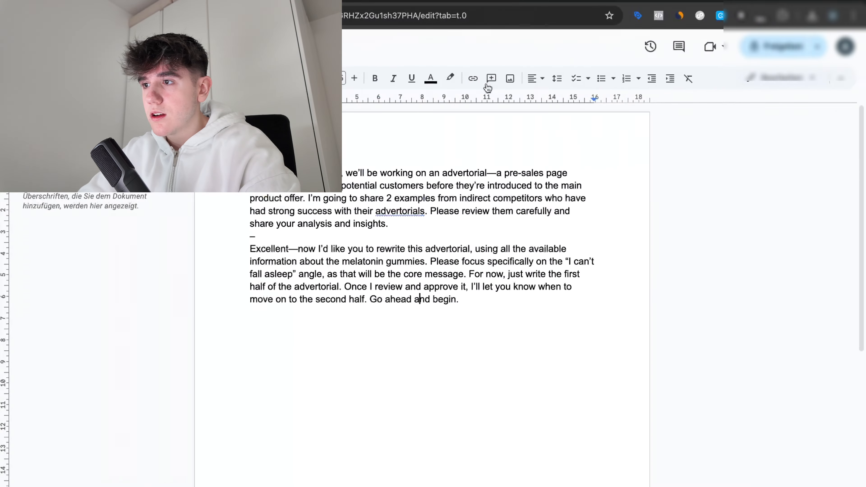
left_click(497, 1)
scroll(364, 263, "down", 3)
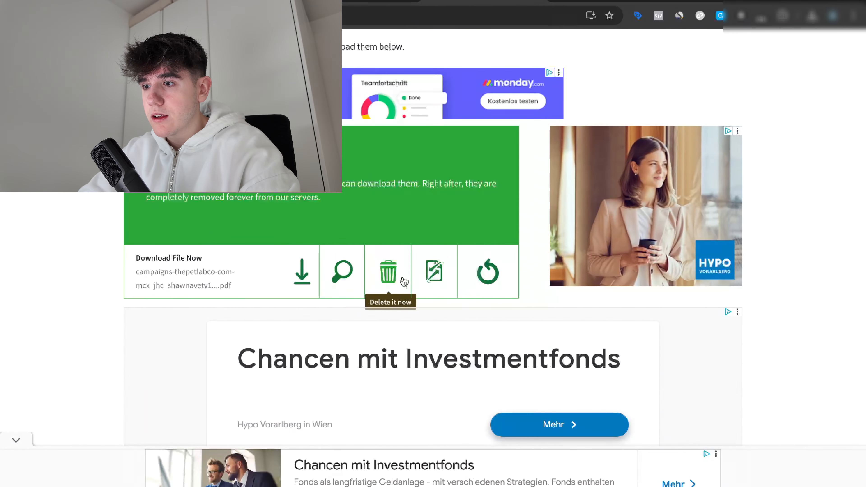
scroll(400, 306, "down", 4)
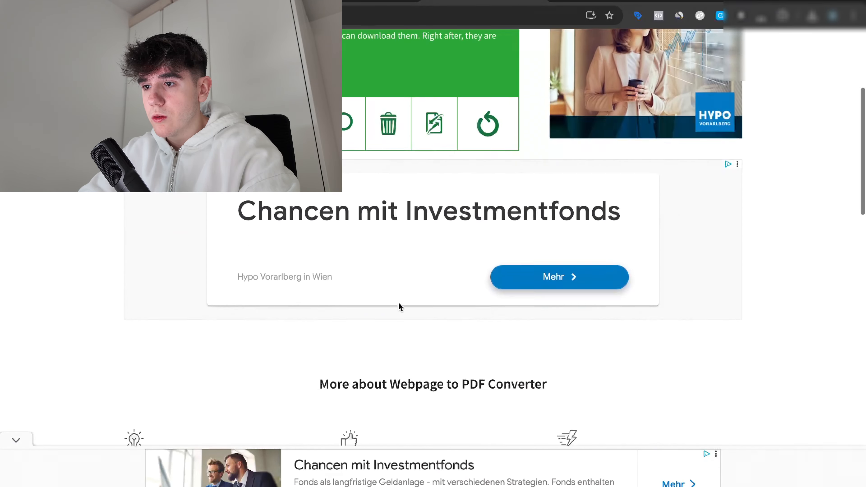
scroll(399, 305, "down", 15)
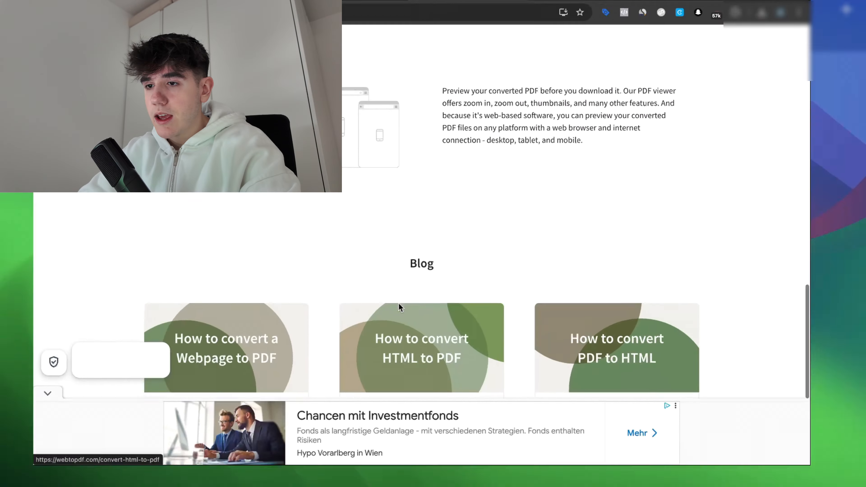
Open the PetLab Co. PDF from the desktop again, check the viewer for page-editing options, and close it
key("ctrl+Left")
left_click(156, 288)
double_click(91, 256)
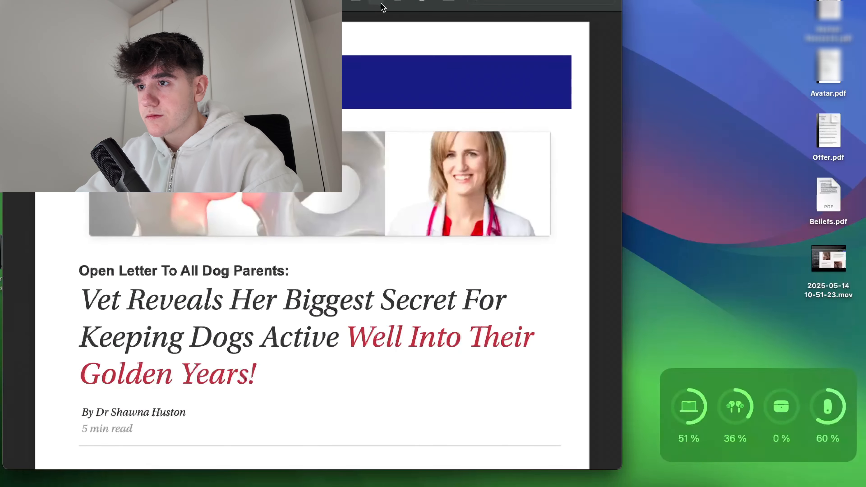
left_click(356, 2)
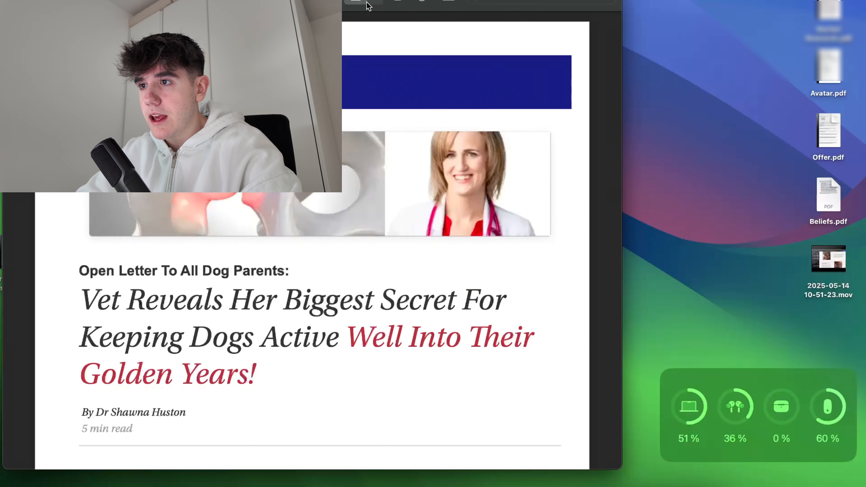
left_click(376, 2)
left_click(402, 1)
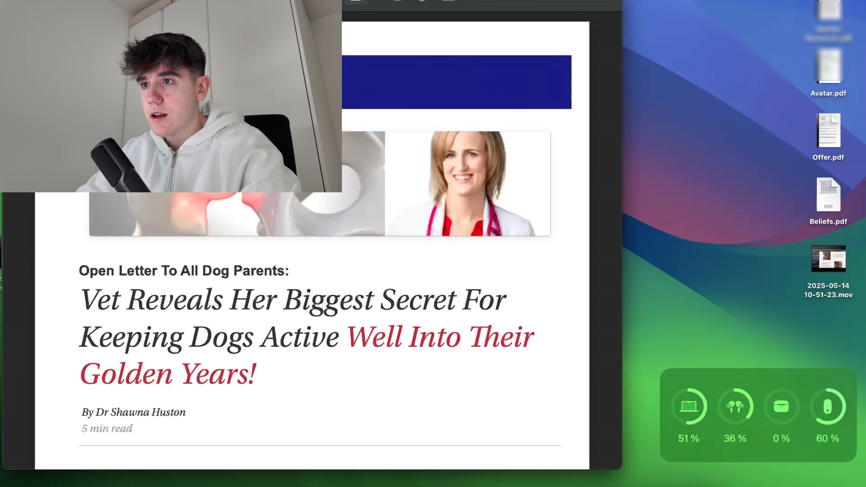
scroll(342, 71, "down", 3)
scroll(342, 71, "down", 4)
scroll(342, 71, "down", 15)
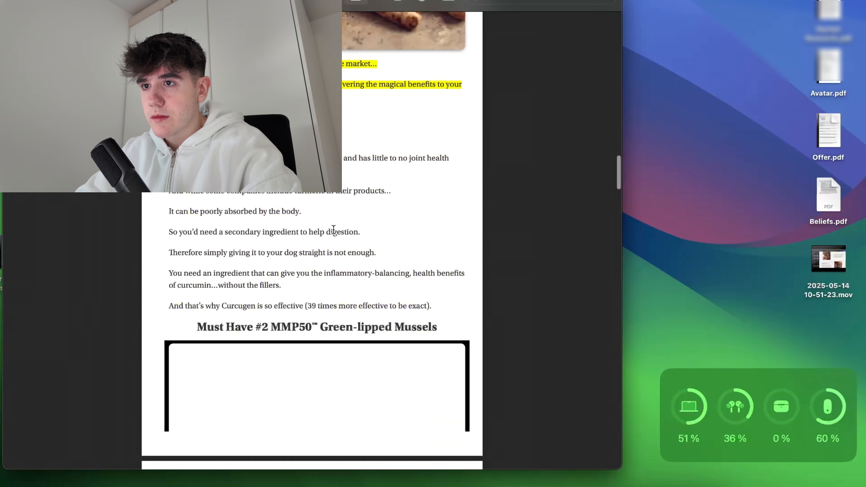
right_click(357, 278)
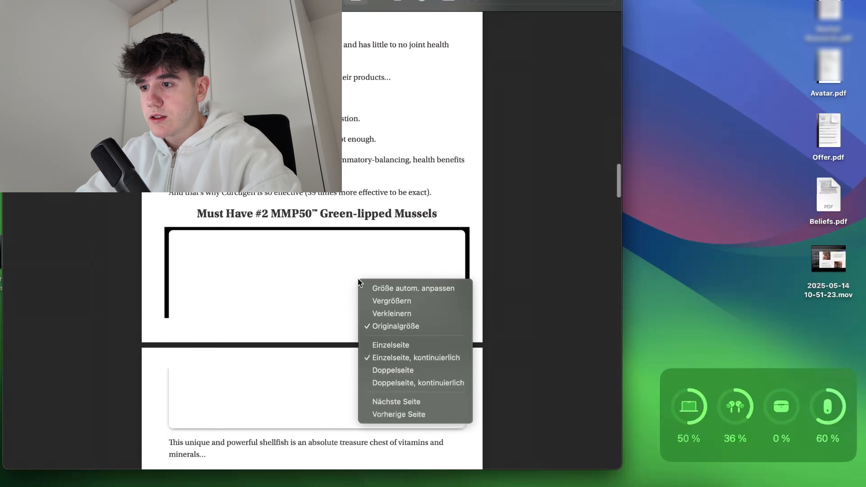
left_click(330, 285)
key("super+w")
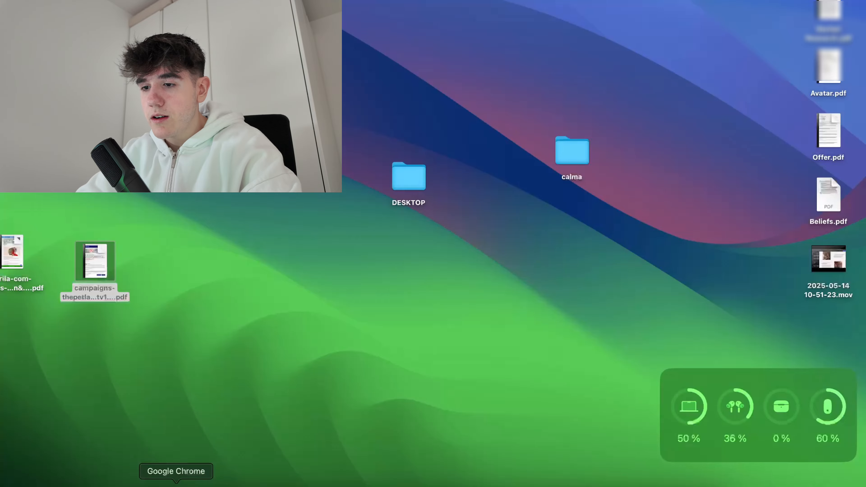
Switch to Google Chrome, preview the converted PetLab Co. PDF online, and check the viewer's options for a way to remove pages
left_click(176, 484)
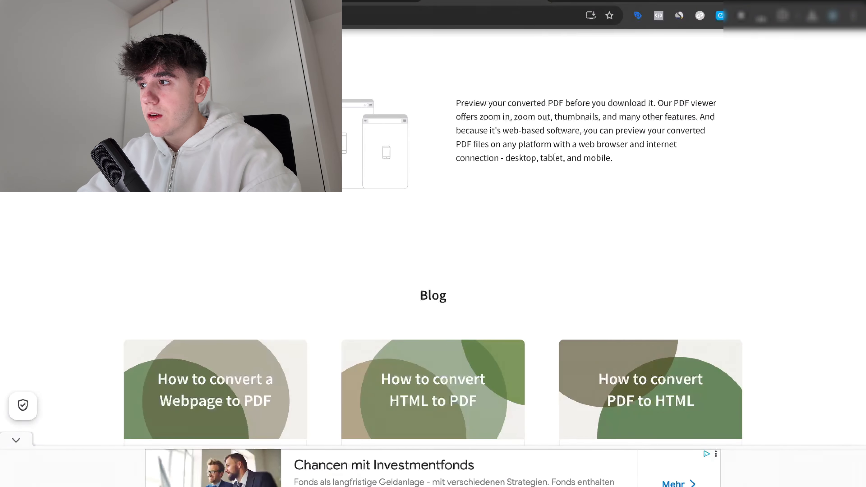
scroll(550, 154, "up", 15)
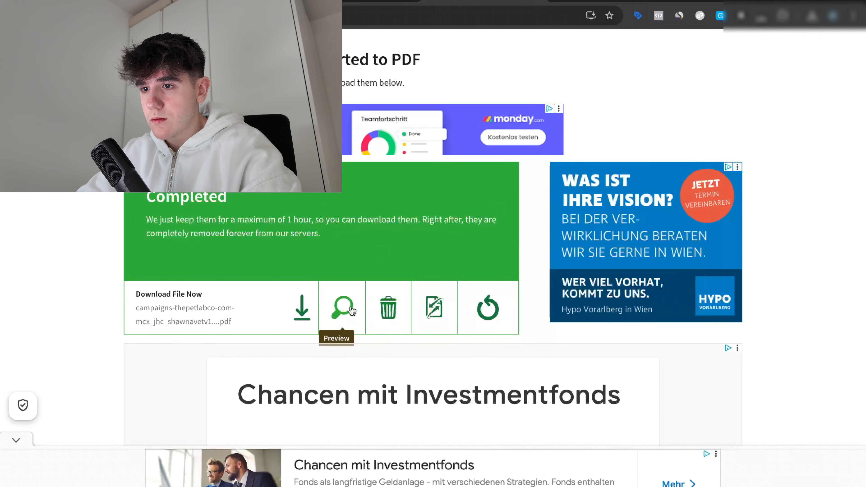
left_click(351, 310)
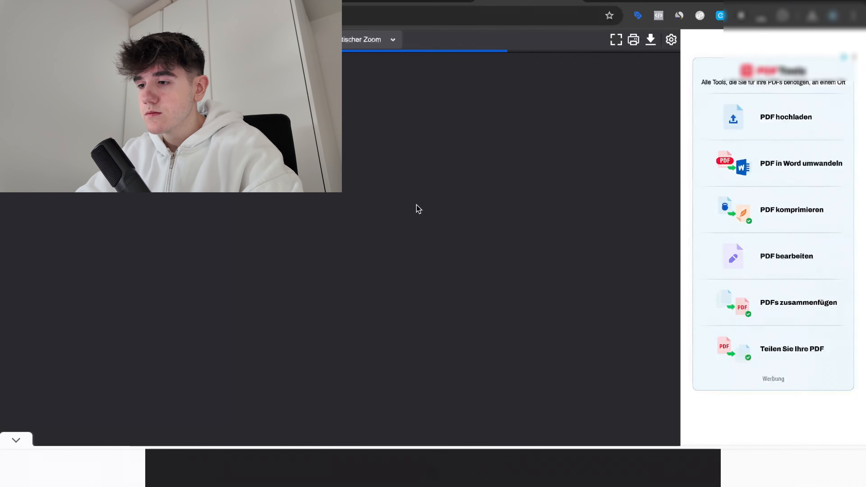
scroll(430, 287, "down", 15)
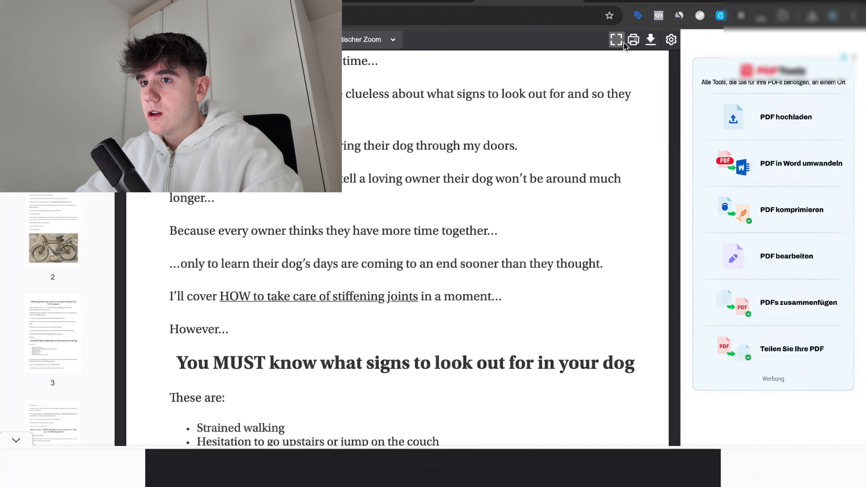
right_click(406, 164)
left_click(592, 128)
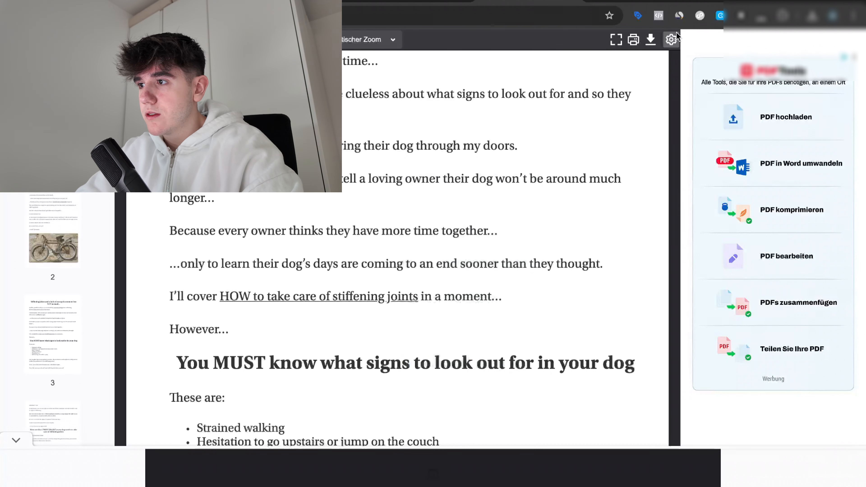
left_click(671, 39)
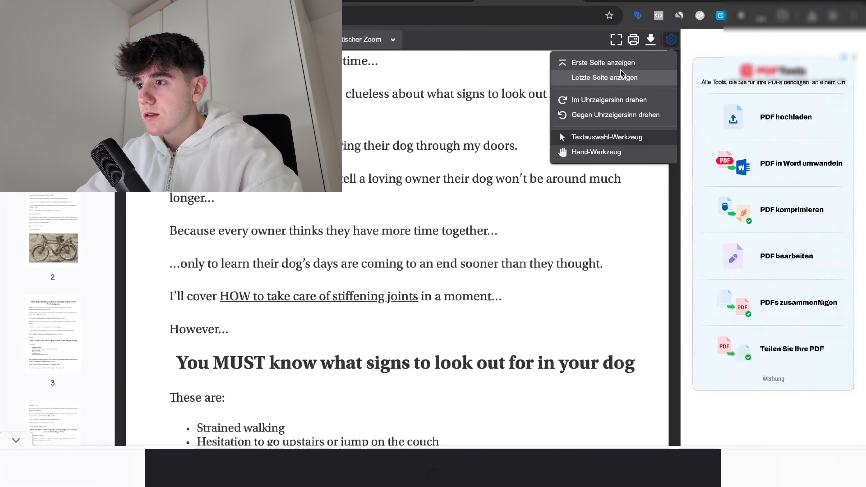
left_click(597, 194)
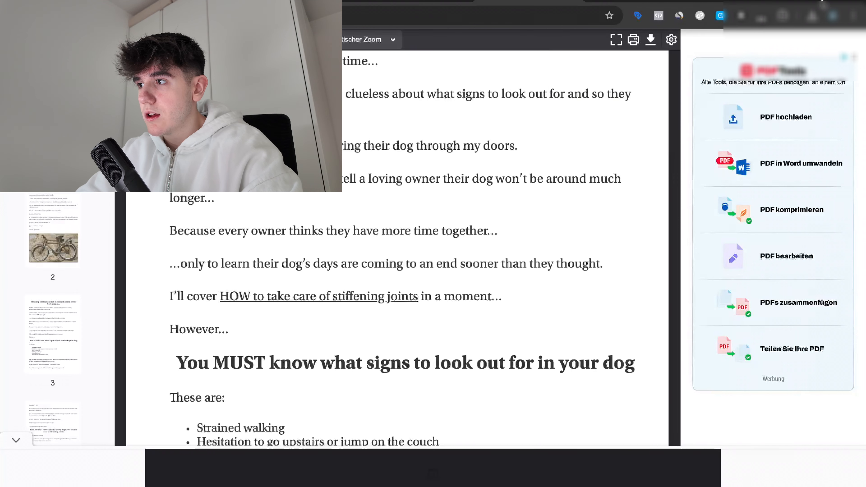
Search the web for "delete pages pdf" and load the PetLab Co. PDF into PDFAid's page remover, accepting all cookies
key("ctrl+t")
type("delete pa")
key("BackSpace")
key("BackSpace")
key("BackSpace")
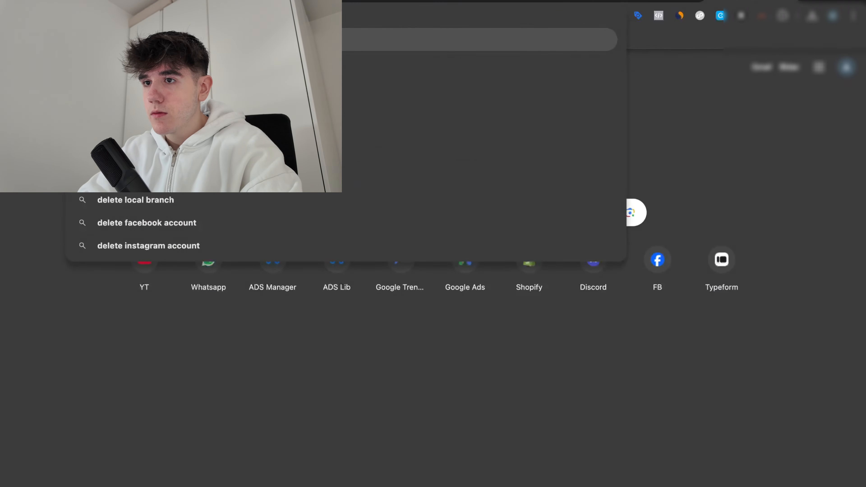
type("page")
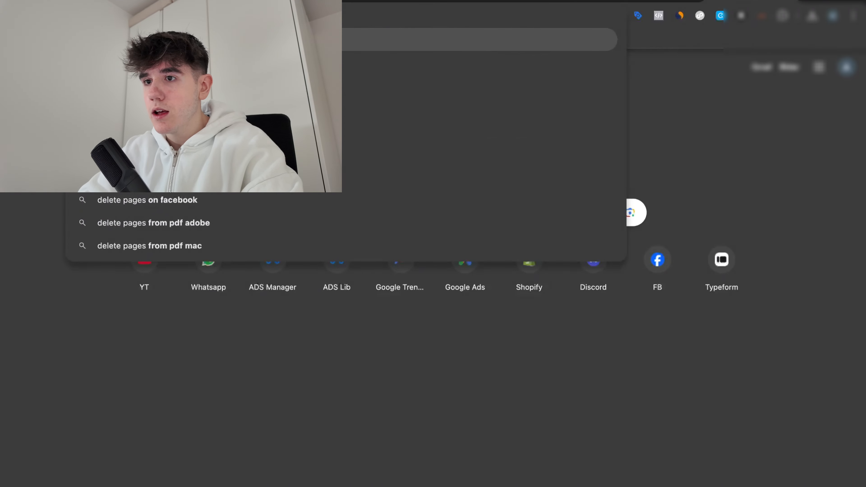
type(" pdf")
key("Return")
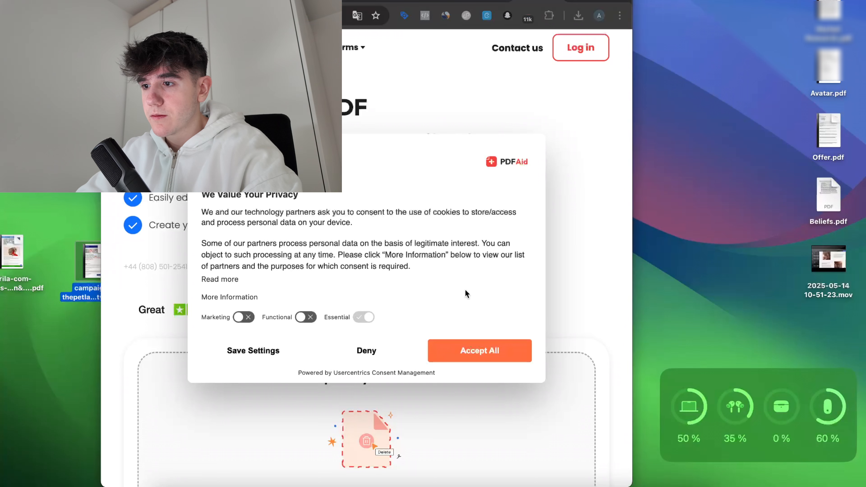
left_click(454, 351)
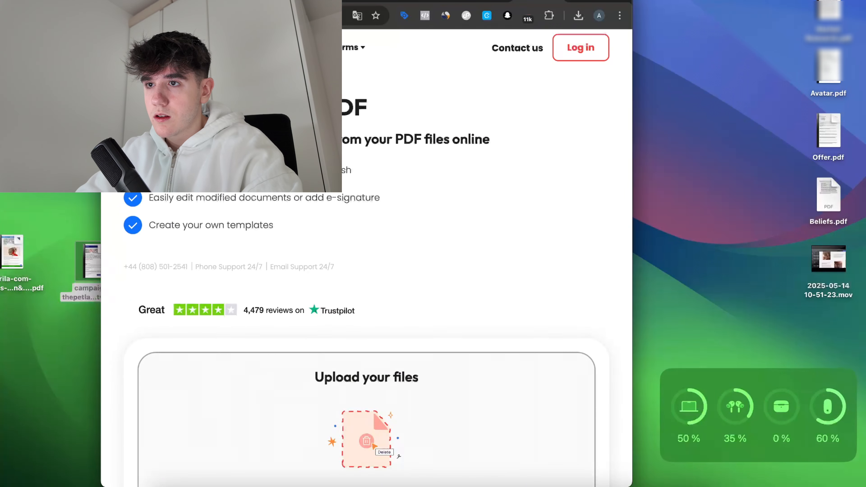
left_click(137, 1)
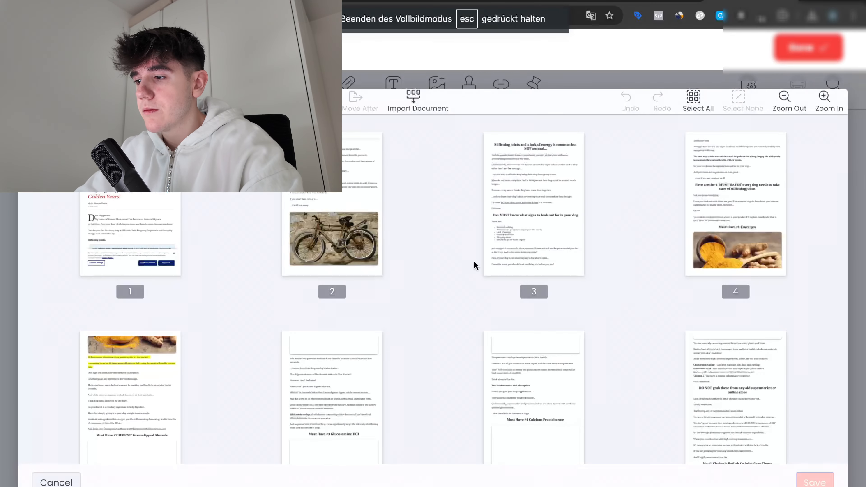
Select pages 6 to 13 of the PetLab Co. PDF for deletion
scroll(476, 266, "down", 10)
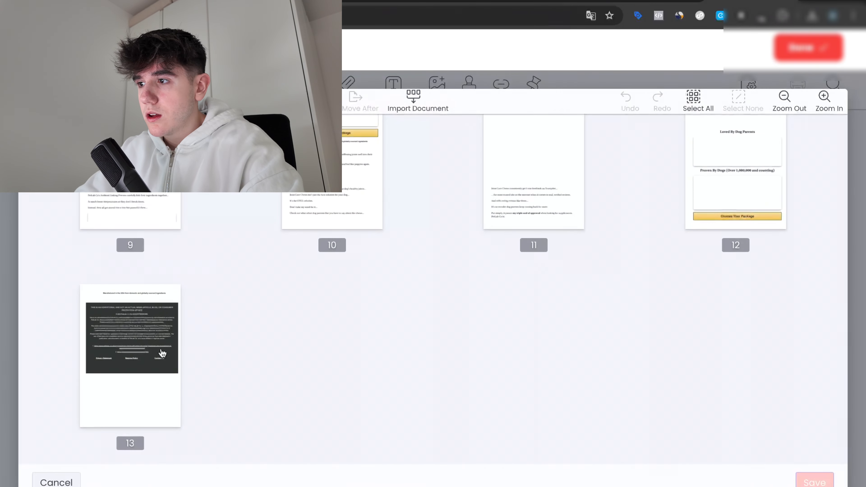
left_click(168, 324)
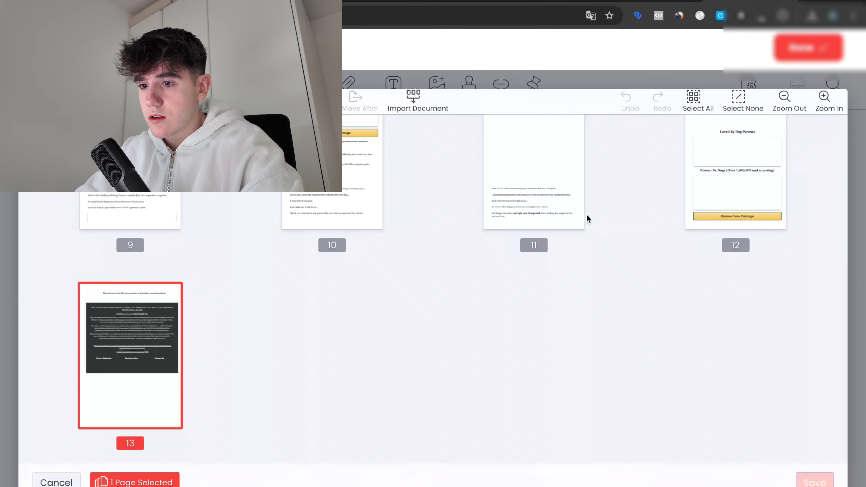
left_click(726, 198)
left_click(497, 187)
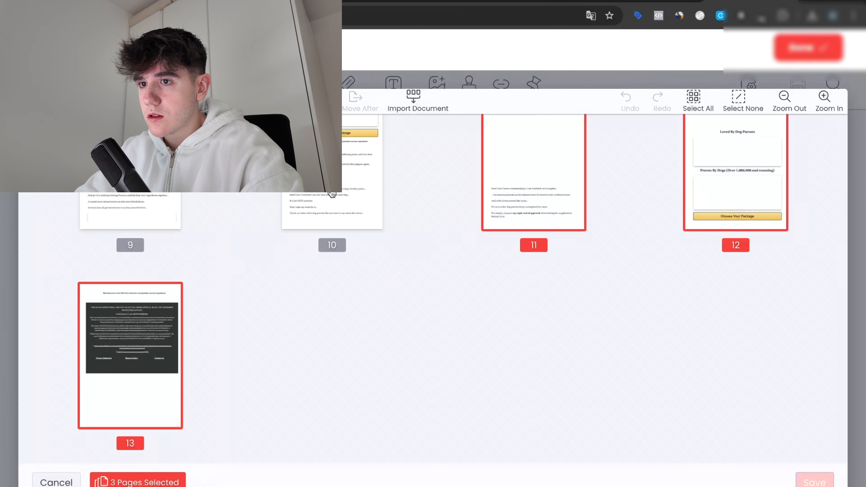
left_click(331, 195)
left_click(161, 198)
scroll(279, 248, "up", 10)
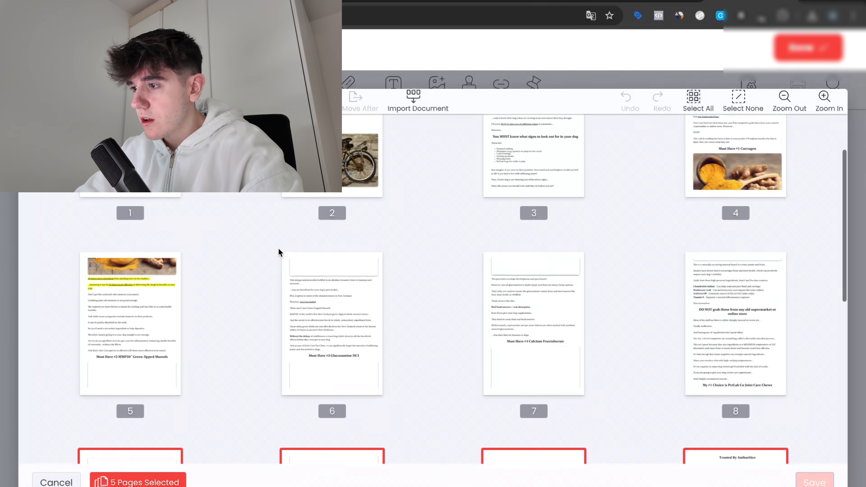
left_click(741, 357)
left_click(543, 362)
left_click(341, 343)
scroll(404, 375, "up", 2)
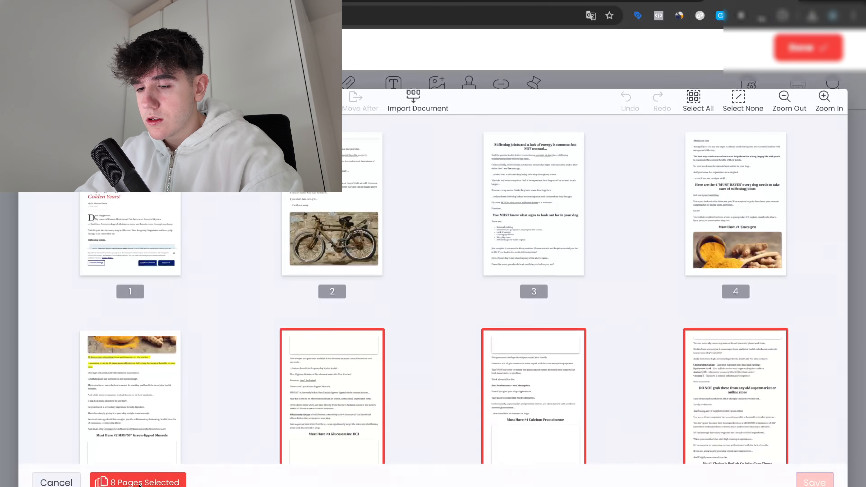
scroll(227, 457, "down", 1)
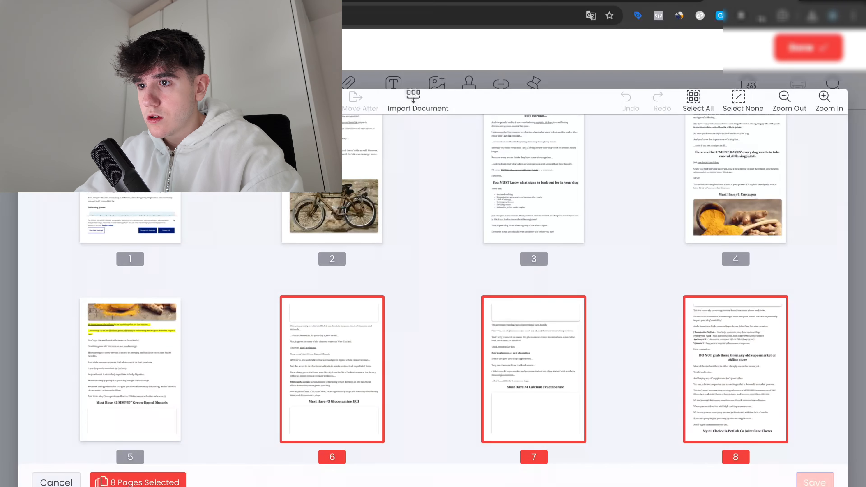
scroll(243, 222, "down", 12)
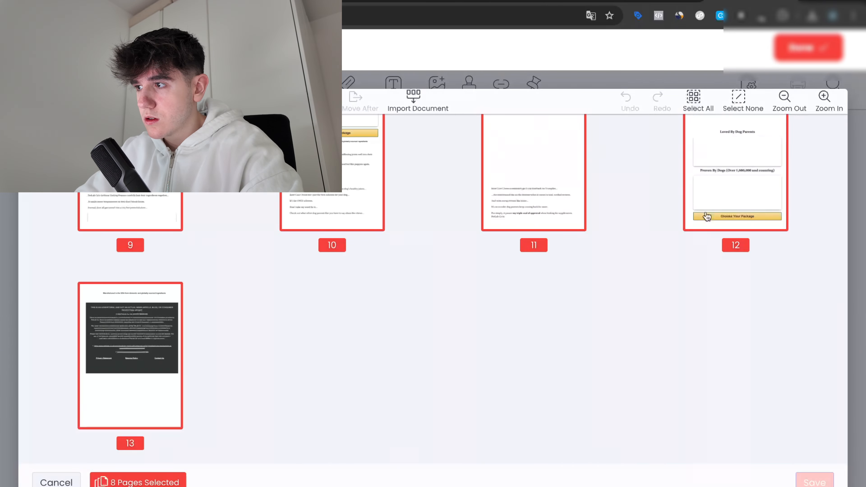
scroll(710, 222, "up", 12)
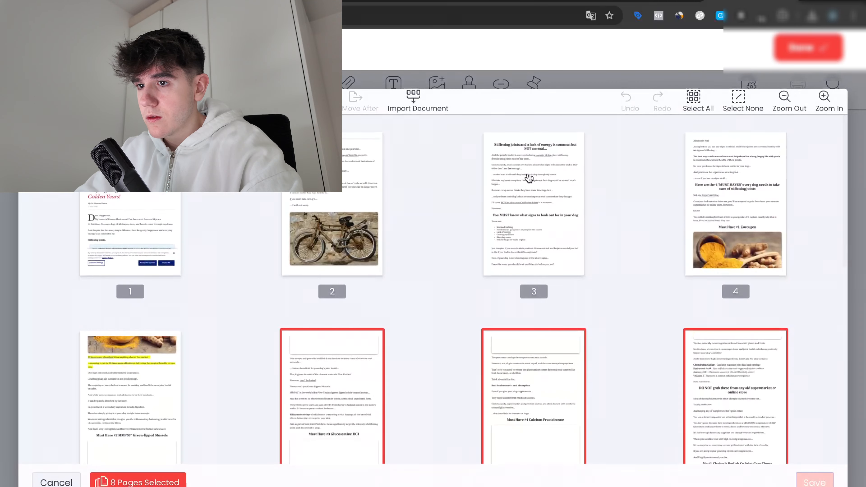
Try selecting pages 1 and 2 and deselecting pages 6 and 7, and restore the selection of pages 6 to 13
left_click(126, 232)
left_click(374, 248)
scroll(485, 256, "down", 4)
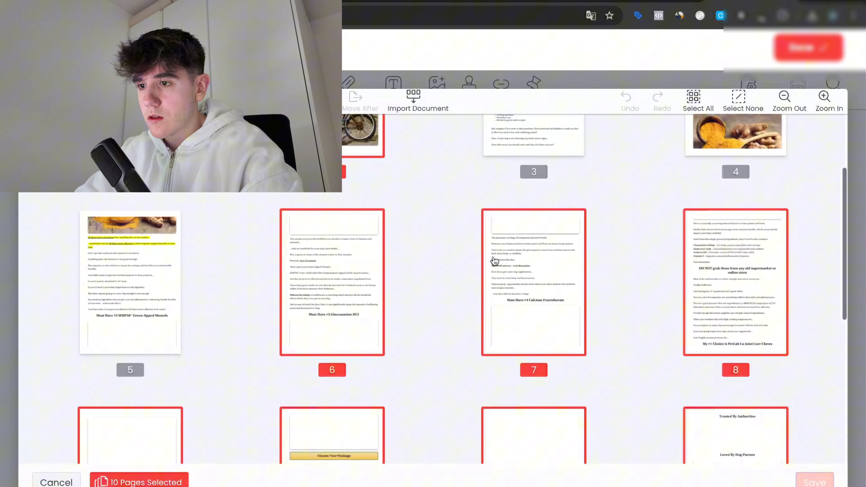
left_click(525, 300)
scroll(443, 296, "up", 3)
left_click(344, 296)
scroll(648, 326, "up", 4)
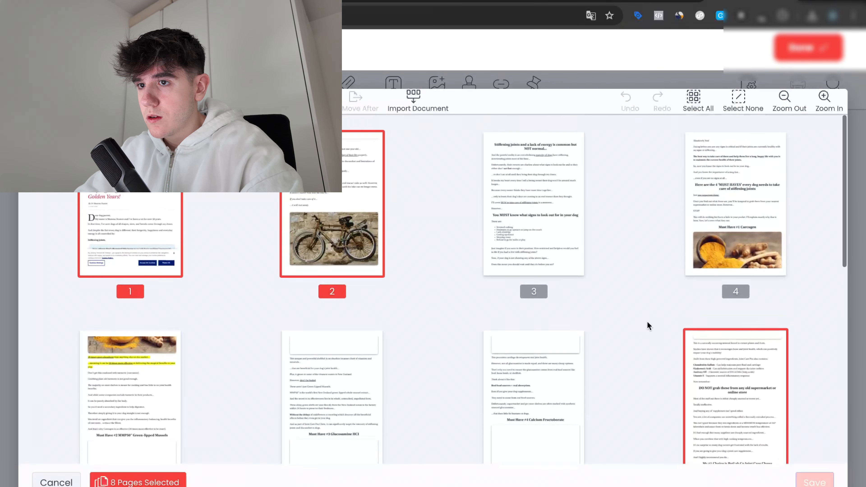
left_click(144, 231)
left_click(336, 238)
scroll(336, 239, "down", 4)
left_click(348, 247)
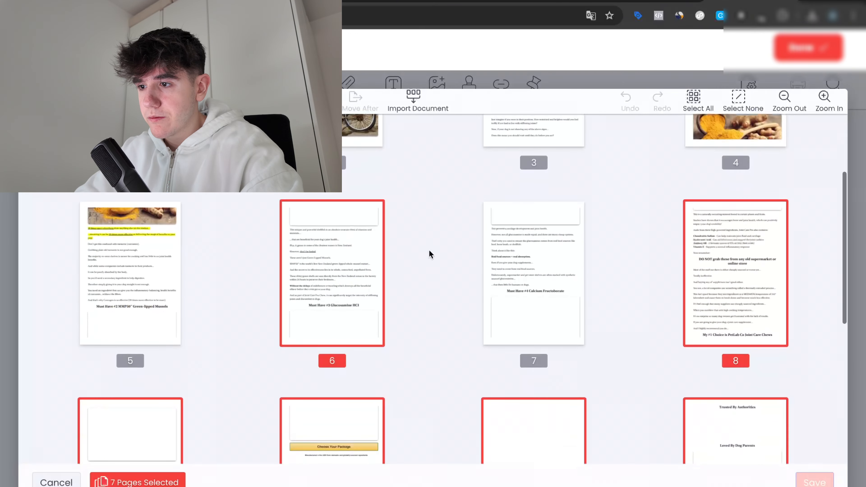
left_click(529, 260)
scroll(512, 272, "down", 9)
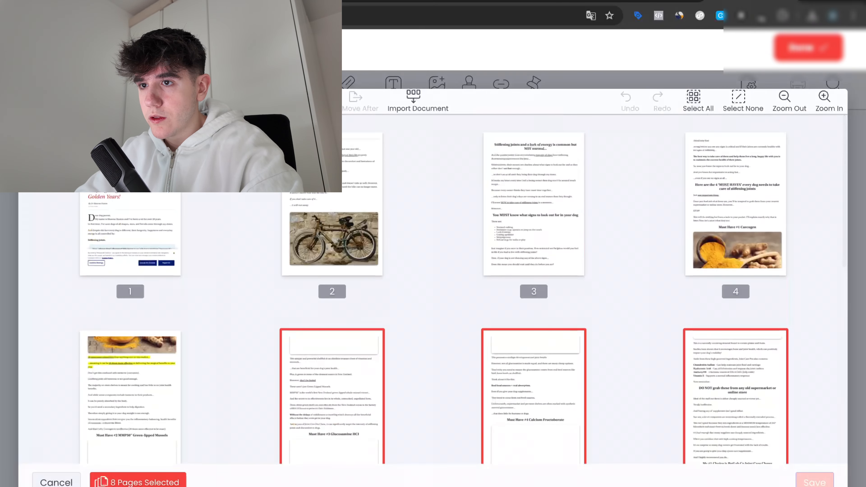
Delete the selected pages 6 to 13, save the change, and download the shortened document in PDF format
key("Delete")
left_click(815, 481)
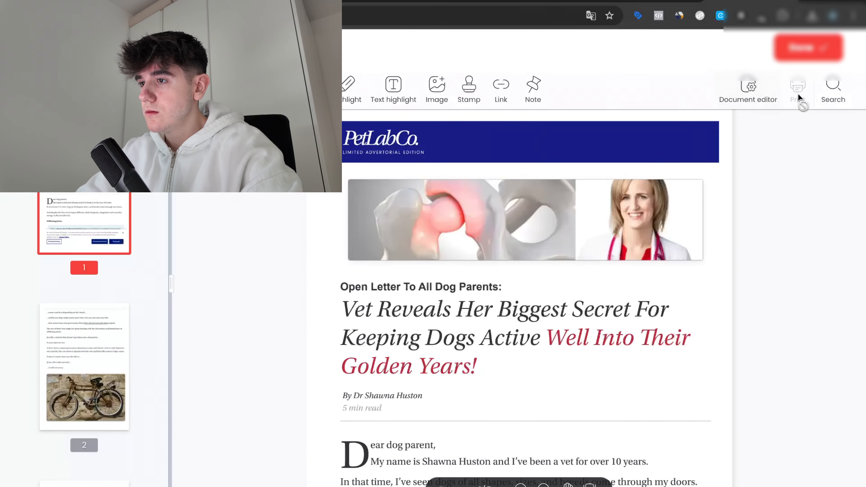
right_click(610, 261)
left_click(579, 305)
scroll(578, 305, "down", 20)
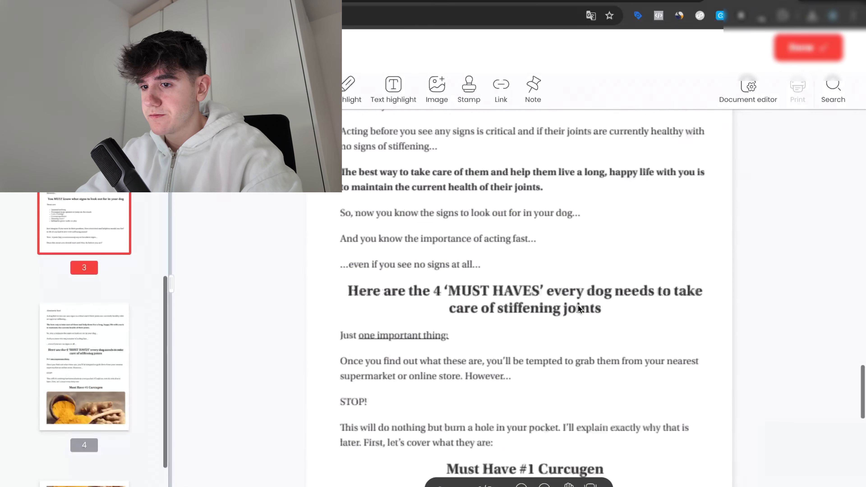
scroll(578, 304, "up", 20)
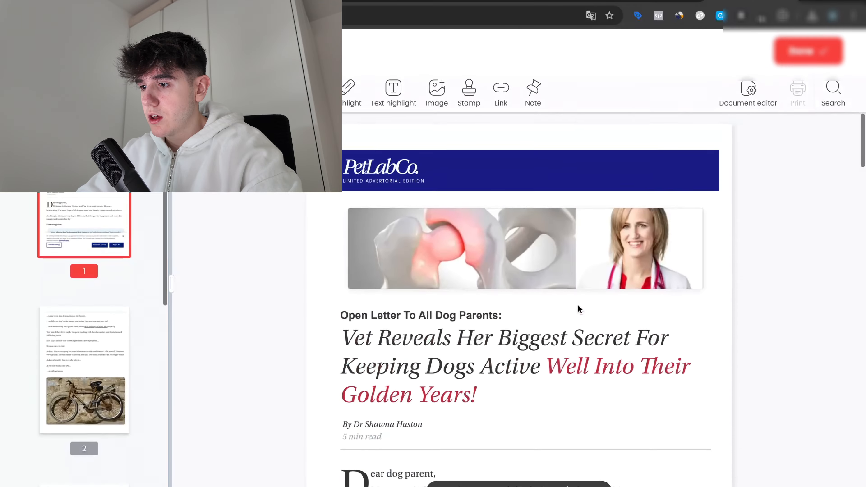
left_click(808, 48)
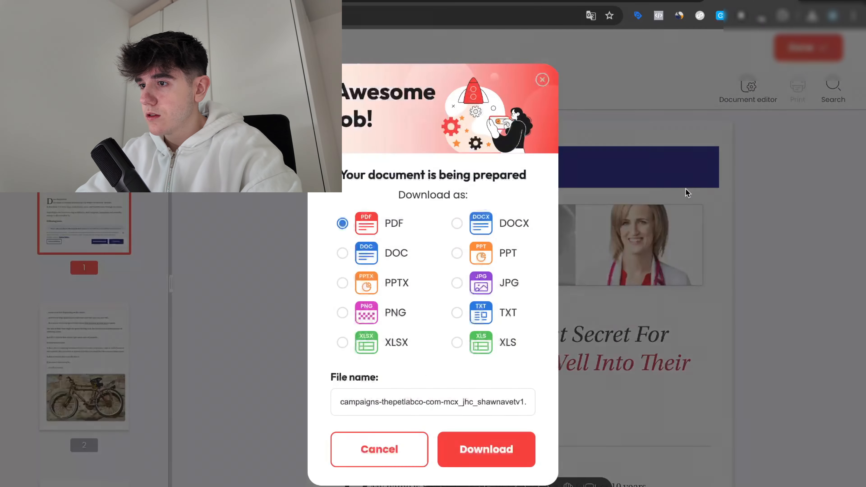
left_click(470, 452)
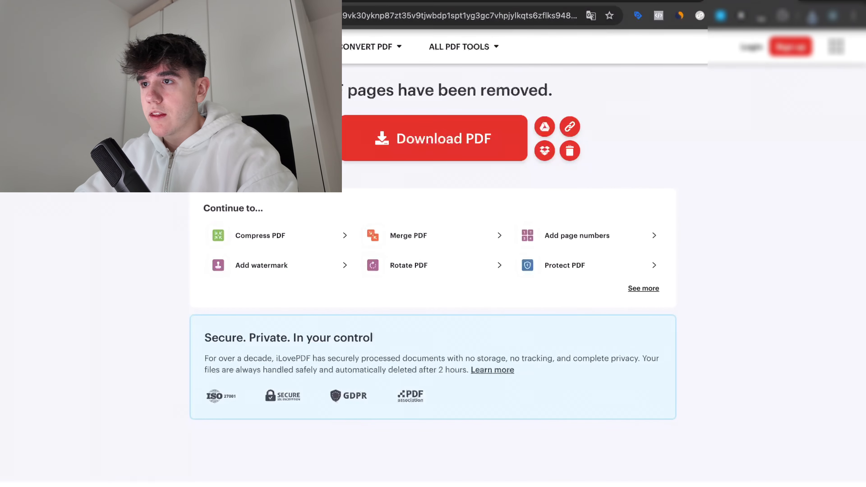
Place the shortened PetLab Co. PDF from the browser's recent downloads onto the desktop
key("ctrl+super+f")
left_click(579, 16)
left_click_drag(494, 73, 50, 363)
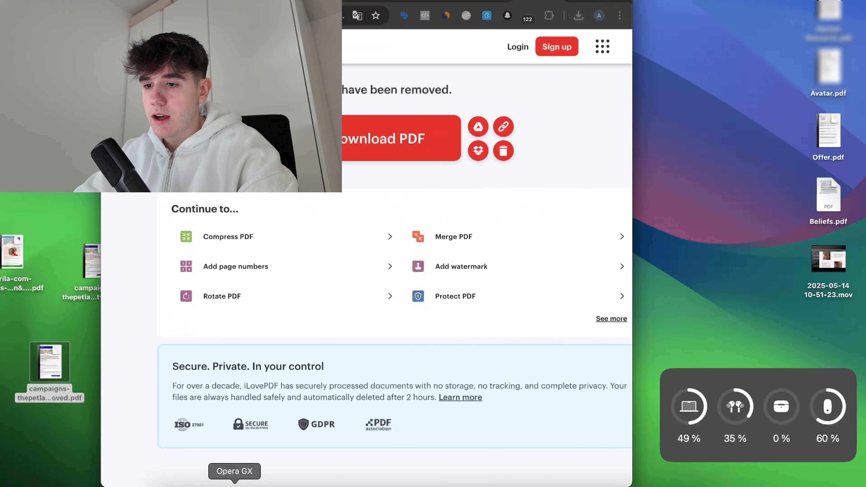
Switch to the Claude chat and change the advertorial prompt's part marker to (2/2)
left_click(234, 486)
key("super+q")
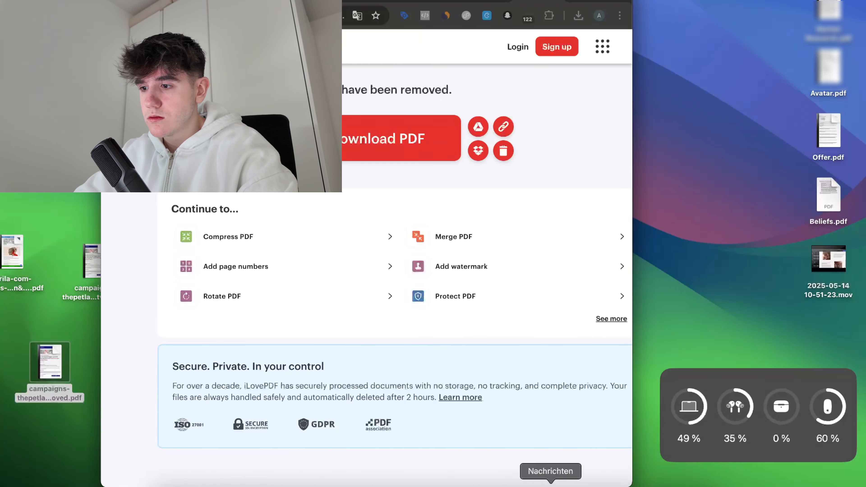
left_click(597, 486)
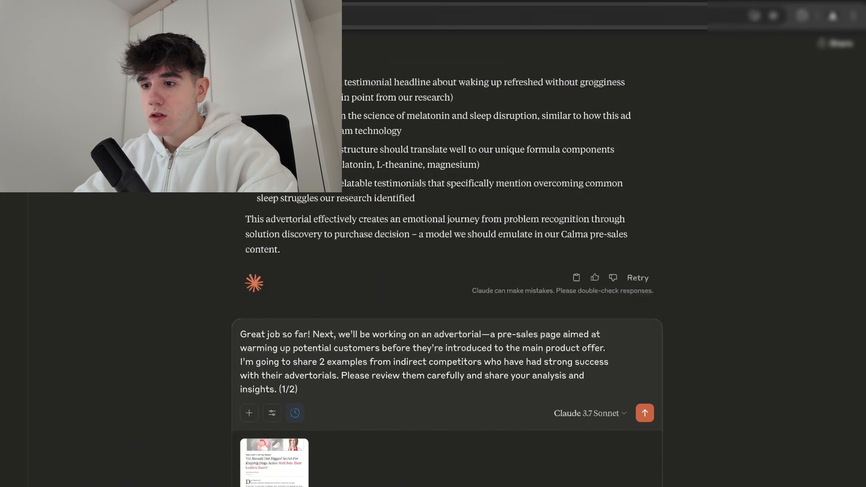
left_click(242, 440)
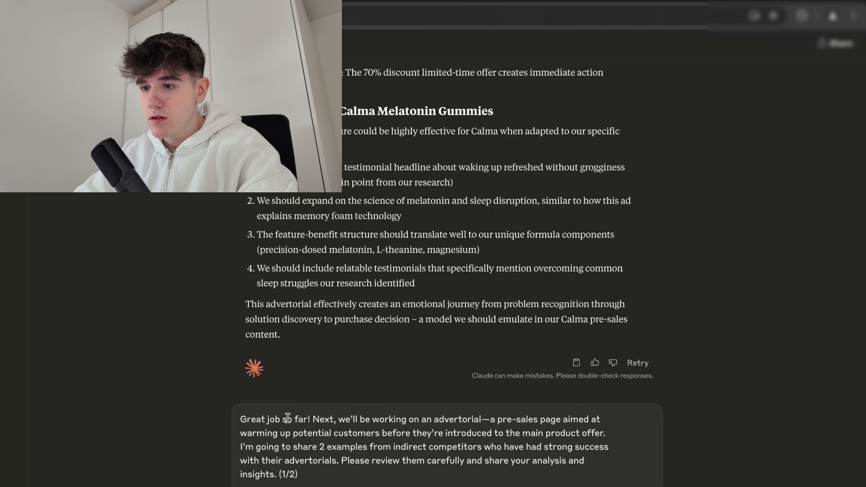
type("2")
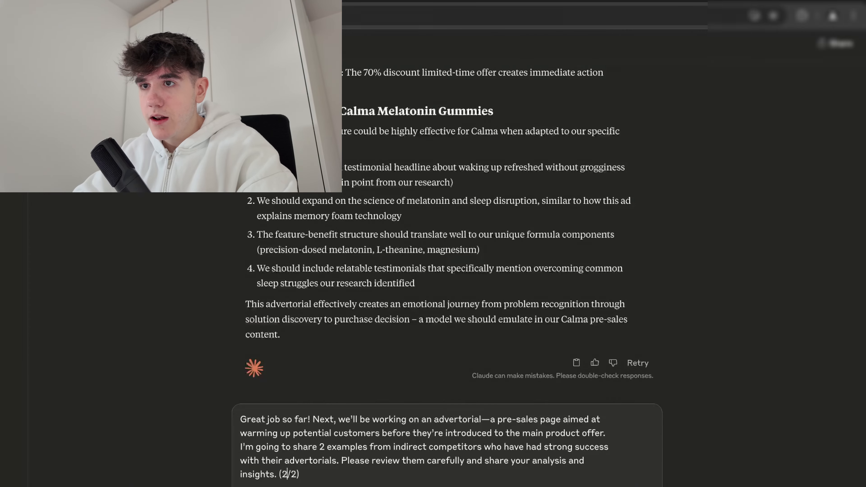
Attach the shortened PetLab Co. PDF from the desktop to the advertorial prompt and send it to Claude
left_click_drag(52, 362, 364, 407)
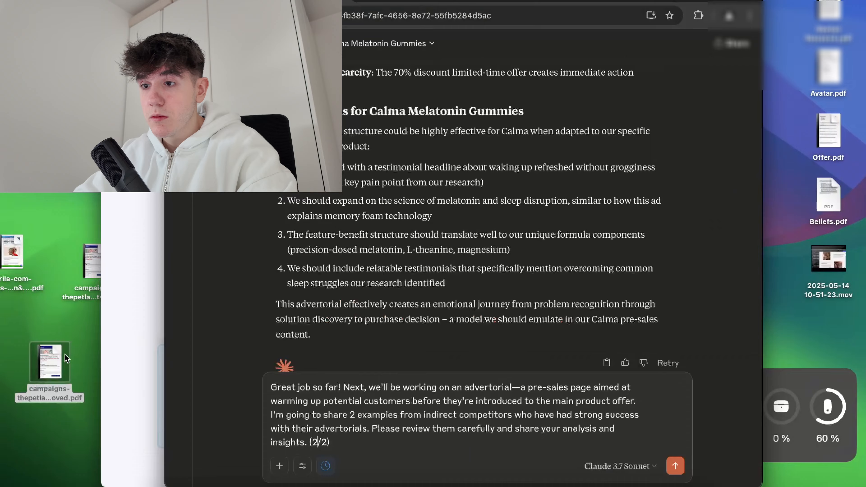
key("ctrl+super+f")
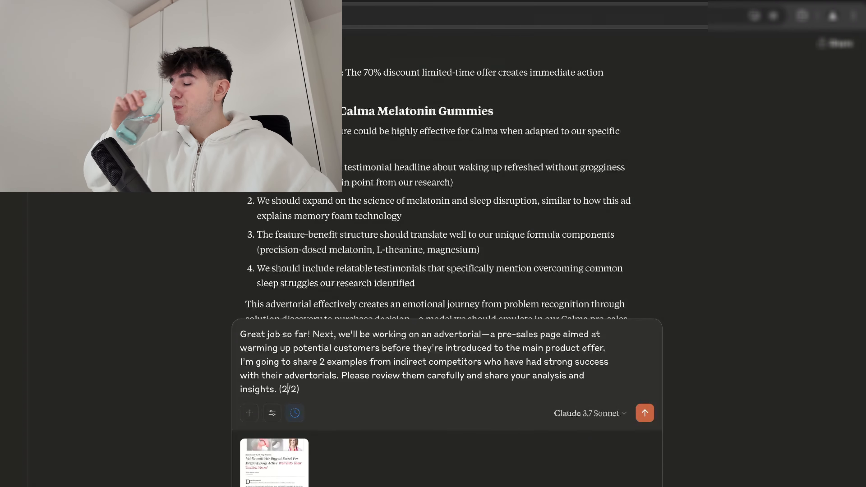
key("Return")
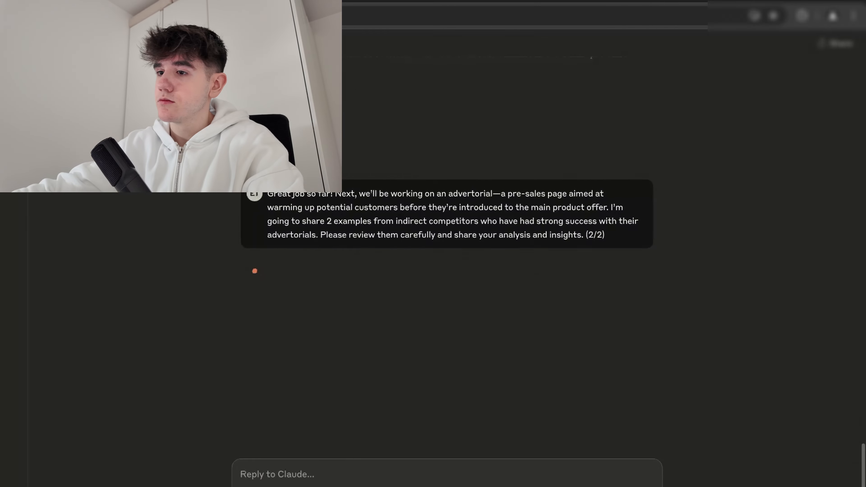
Review the Derila pillow analysis, the research document summary and Claude's response to the second advertorial in the chat
scroll(446, 282, "up", 20)
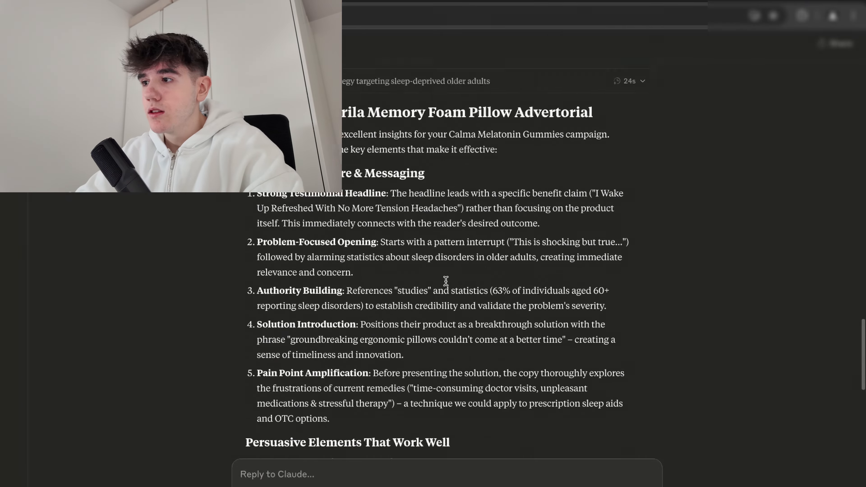
scroll(446, 281, "down", 20)
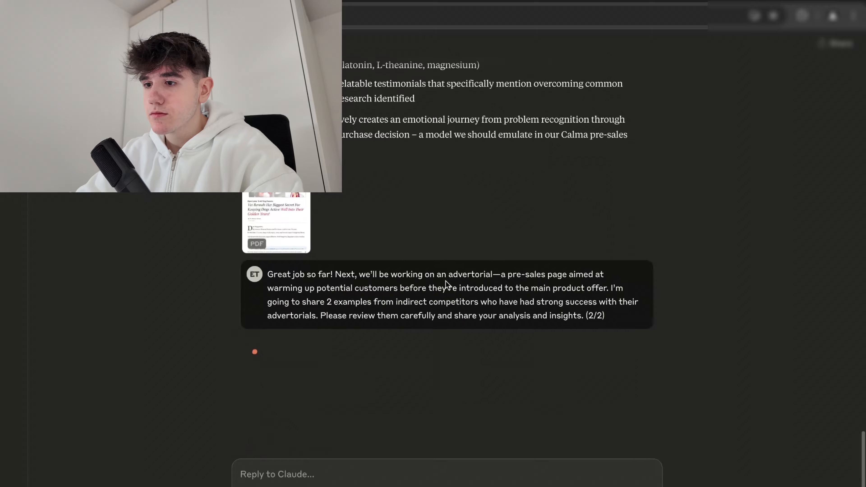
scroll(383, 177, "up", 20)
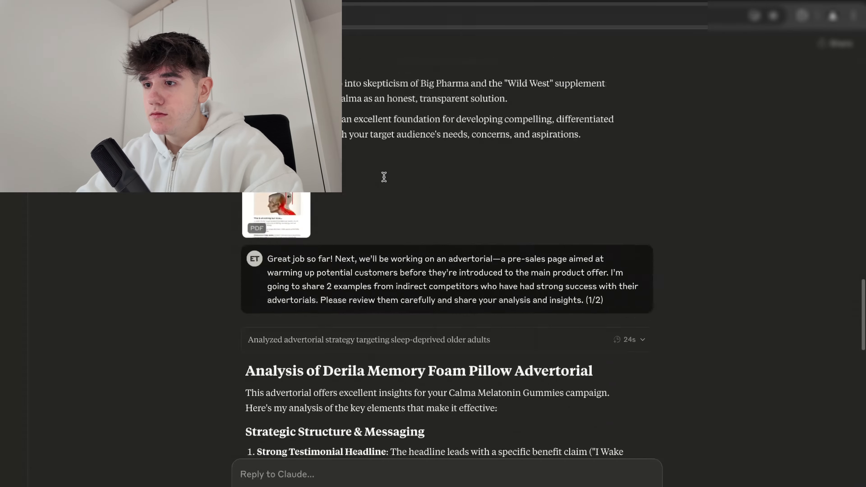
scroll(300, 274, "down", 20)
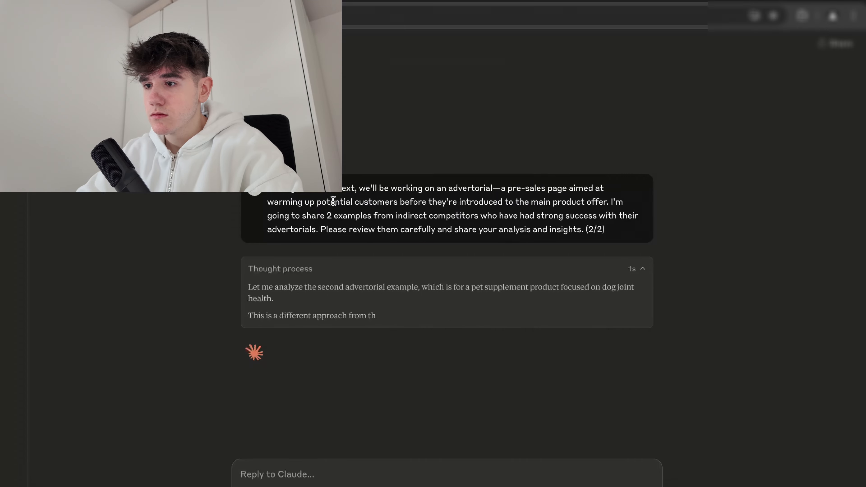
left_click_drag(381, 290, 441, 290)
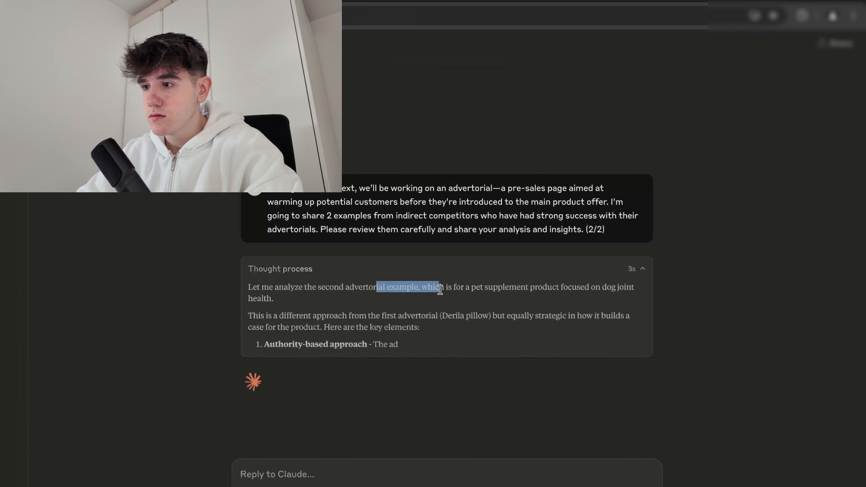
left_click(465, 306)
scroll(498, 332, "down", 1)
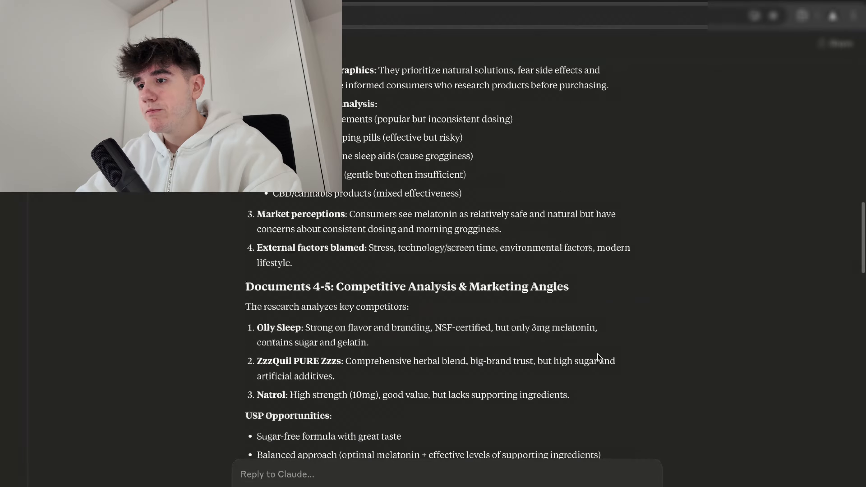
scroll(597, 354, "up", 15)
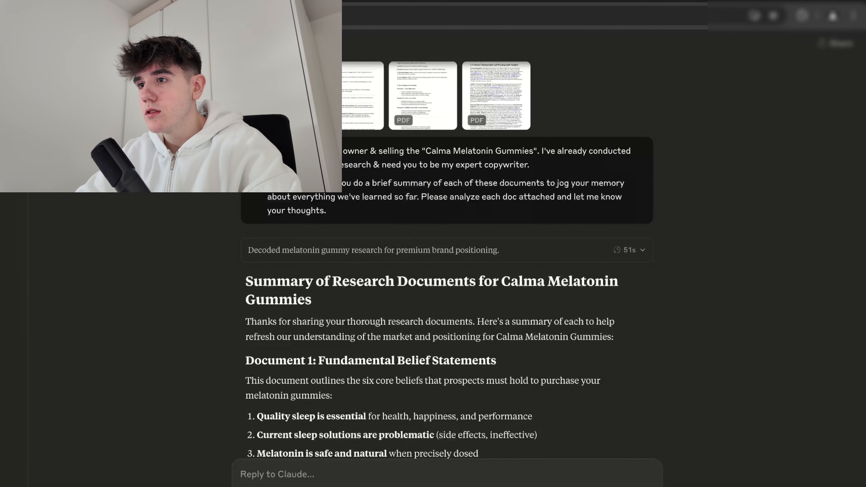
scroll(305, 239, "down", 20)
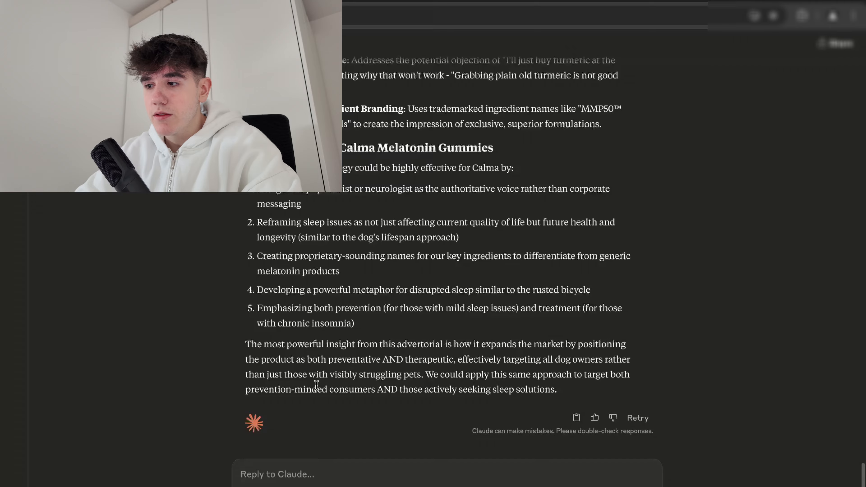
Switch to the Google Docs prompt document and copy the paragraph asking for an advertorial rewrite with the "I can't fall asleep" angle
key("super+Tab")
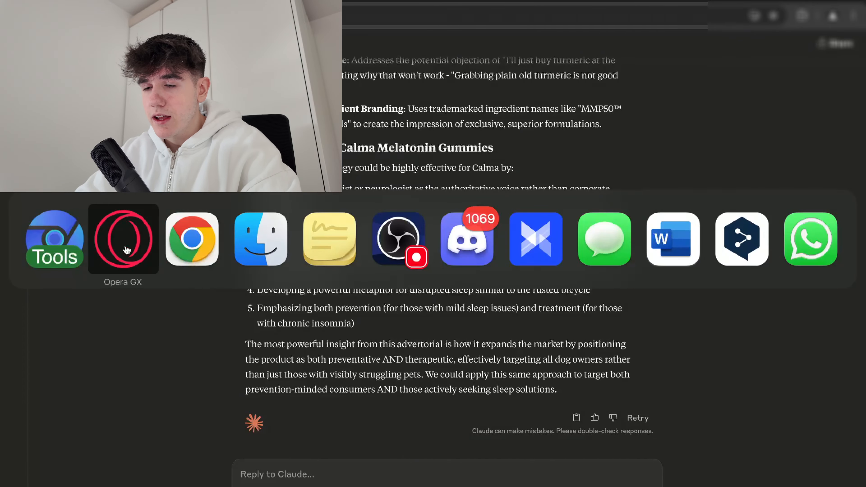
left_click(189, 295)
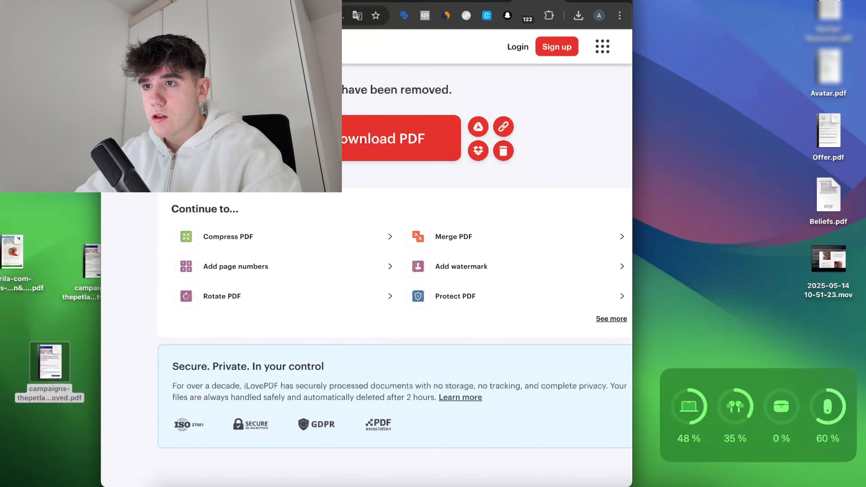
key("ctrl+super+f")
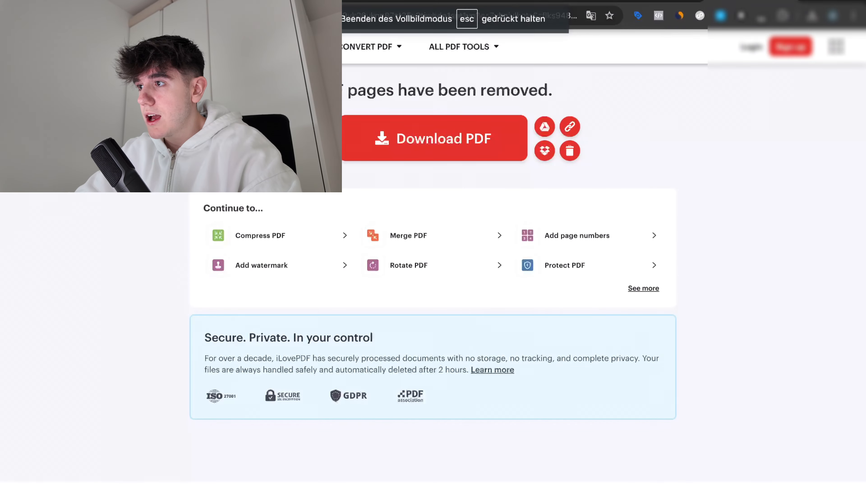
key("ctrl+Tab")
key("ctrl+Tab")
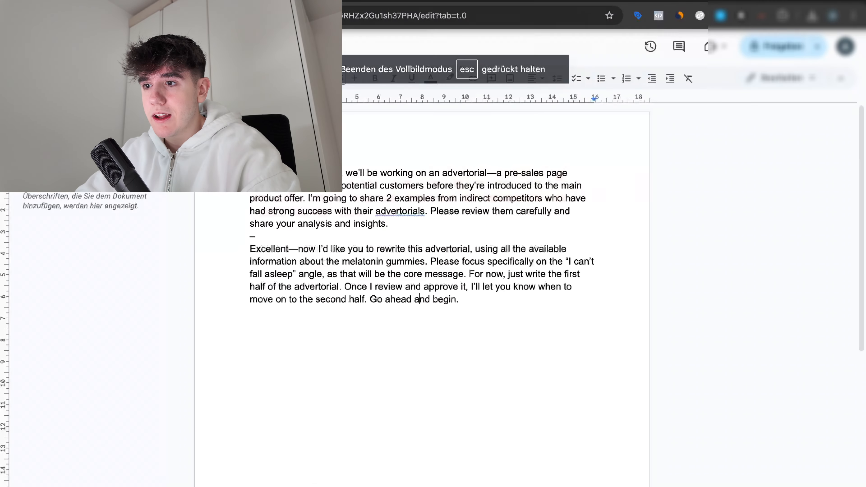
left_click_drag(247, 243, 476, 300)
key("super+c")
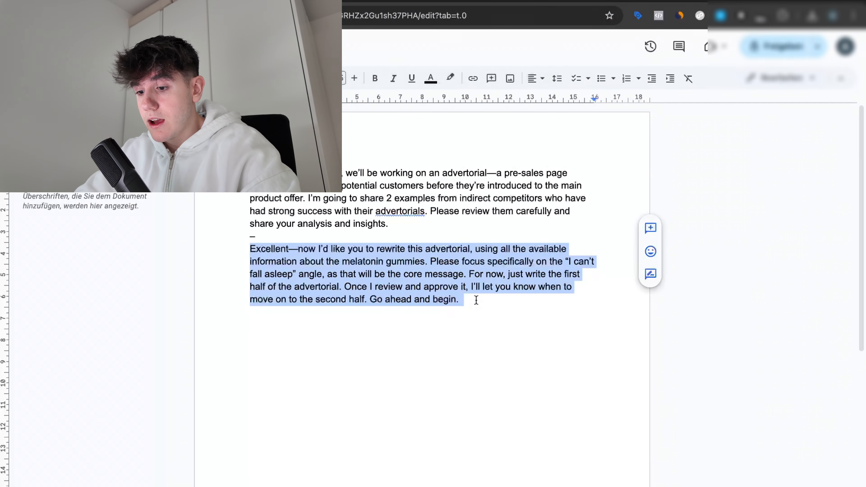
Paste the copied rewrite prompt for the first half of the advertorial into the Claude chat and send it
key("super+Tab")
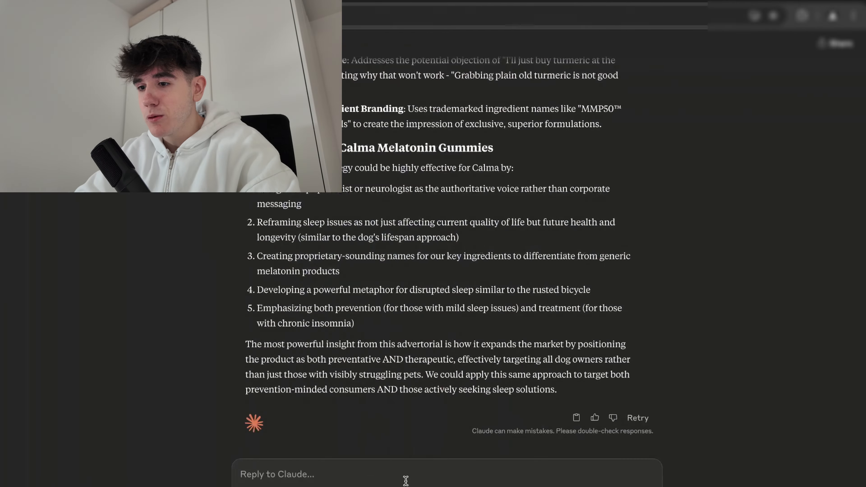
left_click(405, 481)
key("super+v")
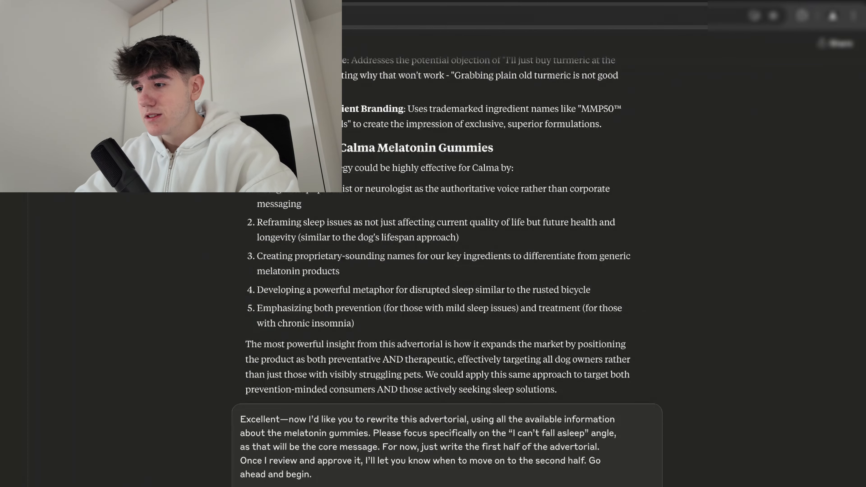
key("Return")
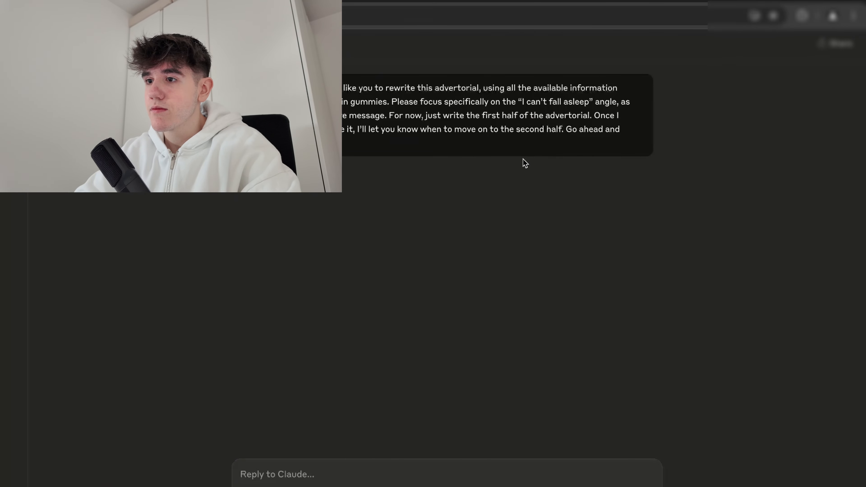
scroll(480, 131, "up", 10)
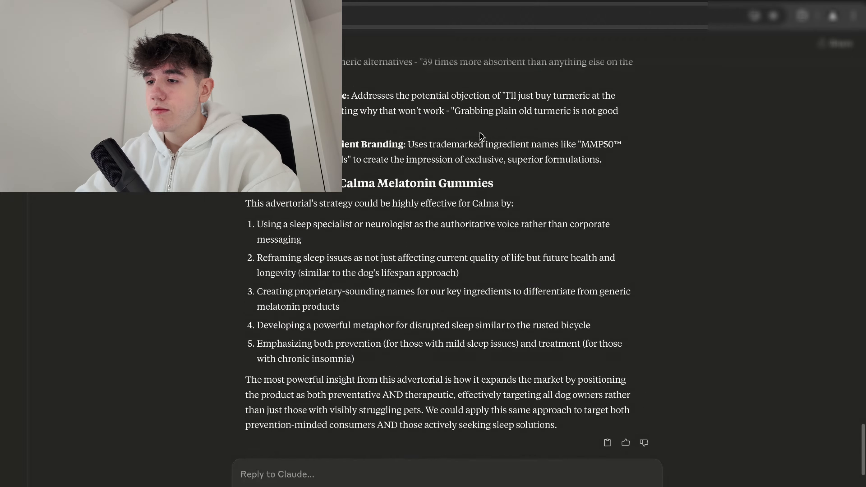
scroll(481, 136, "down", 10)
scroll(541, 151, "up", 3)
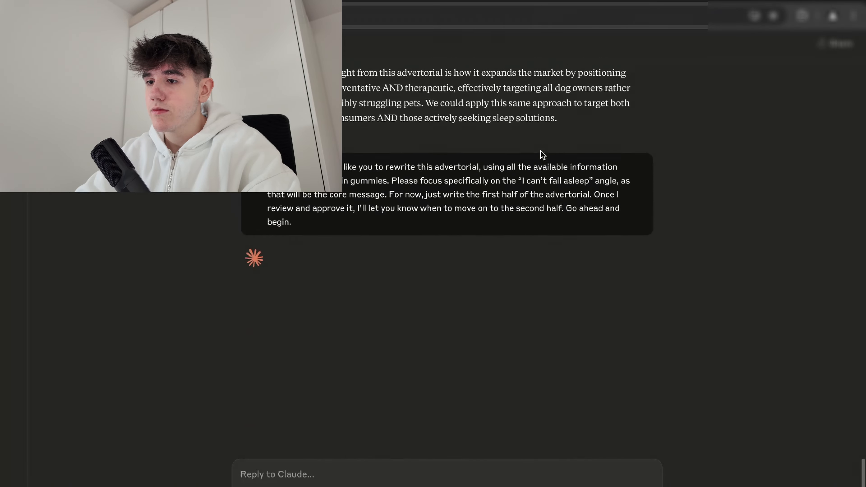
scroll(541, 151, "down", 3)
scroll(541, 151, "up", 3)
scroll(541, 151, "up", 1)
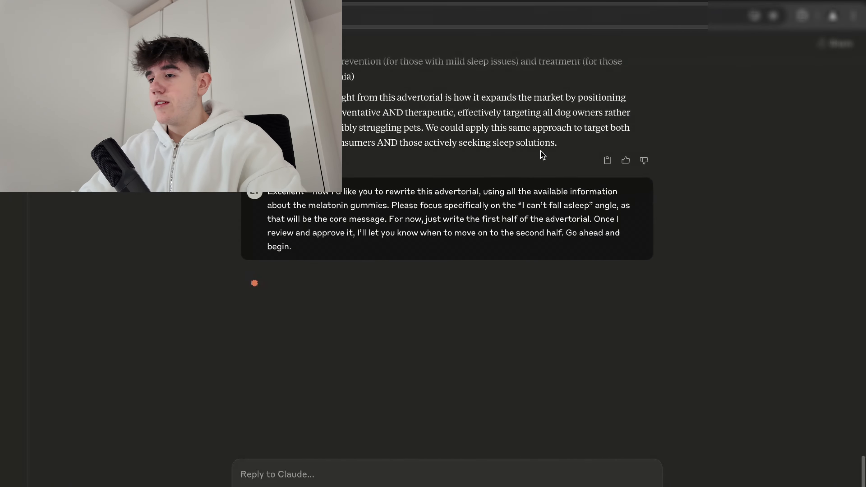
scroll(541, 151, "down", 3)
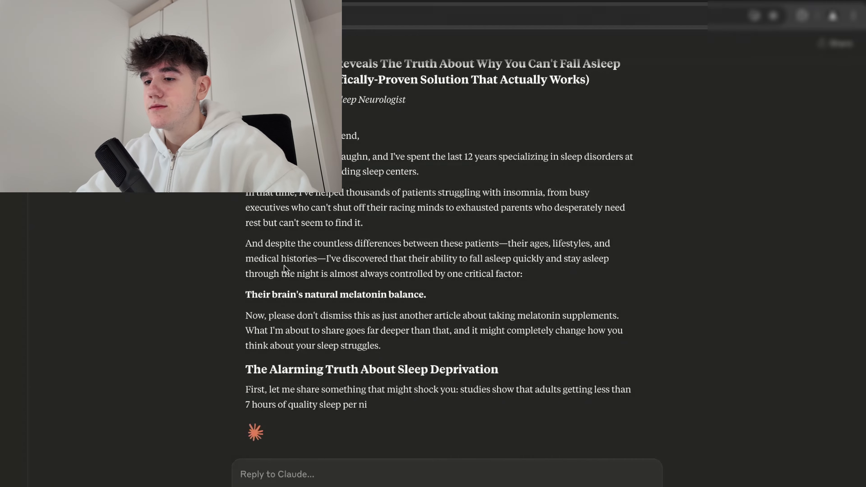
Read the headline, introduction and "The Alarming Truth About Sleep Deprivation" section of the generated advertorial
scroll(305, 319, "up", 5)
scroll(307, 319, "down", 2)
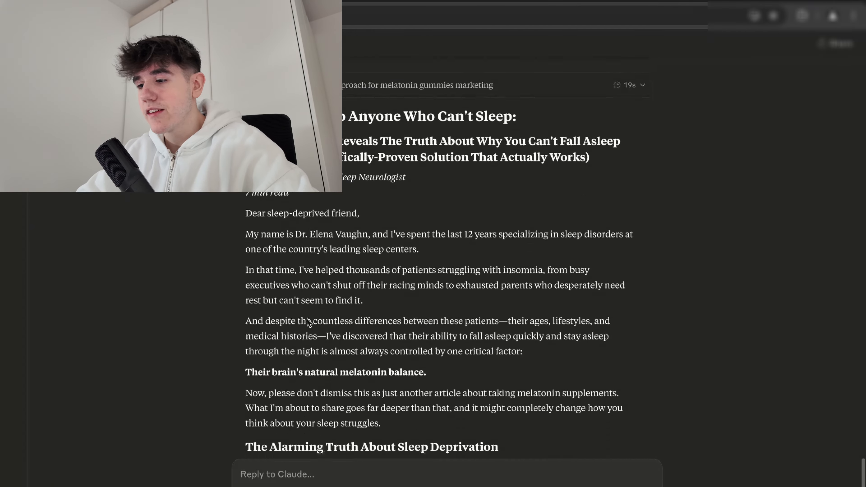
scroll(307, 321, "down", 2)
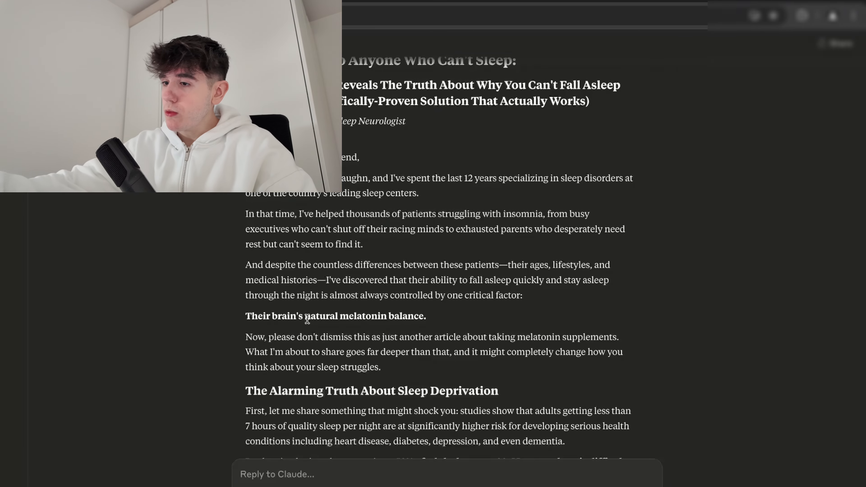
scroll(307, 319, "down", 5)
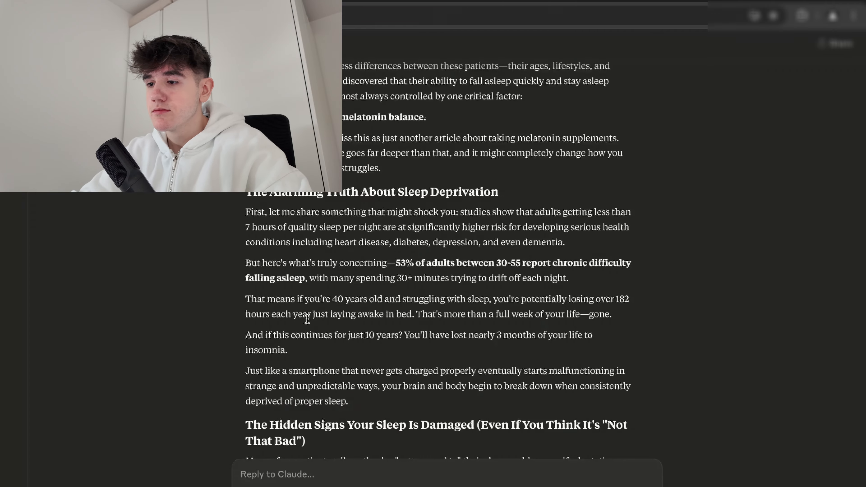
left_click_drag(304, 192, 393, 191)
left_click(394, 191)
left_click_drag(461, 190, 536, 190)
left_click(538, 191)
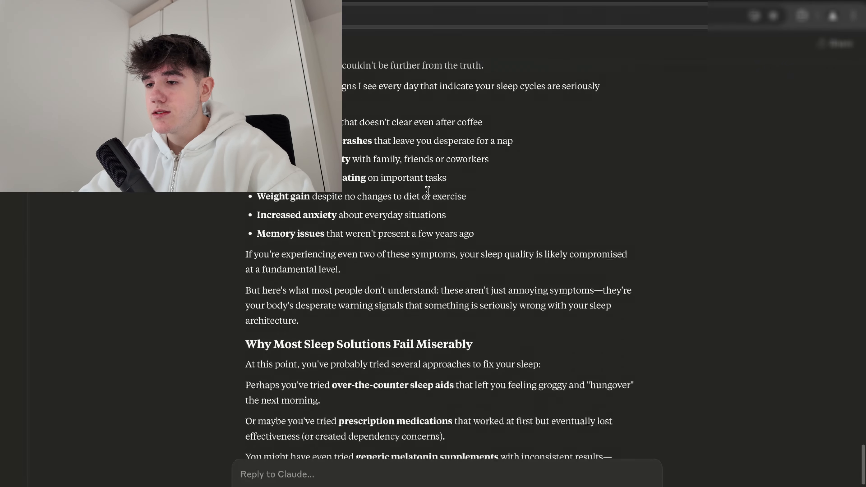
Read the advertorial's symptom list, failed sleep solutions and "The Breakthrough Discovery That Changed Everything" sections through to the closing ingredient paragraph
left_click_drag(247, 254, 439, 256)
left_click(438, 256)
scroll(436, 256, "up", 10)
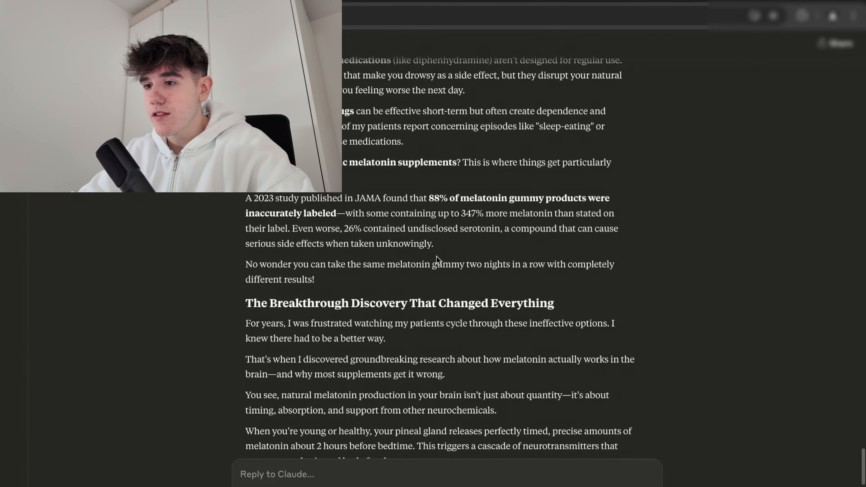
scroll(367, 226, "down", 10)
scroll(393, 388, "up", 1)
scroll(432, 403, "down", 1)
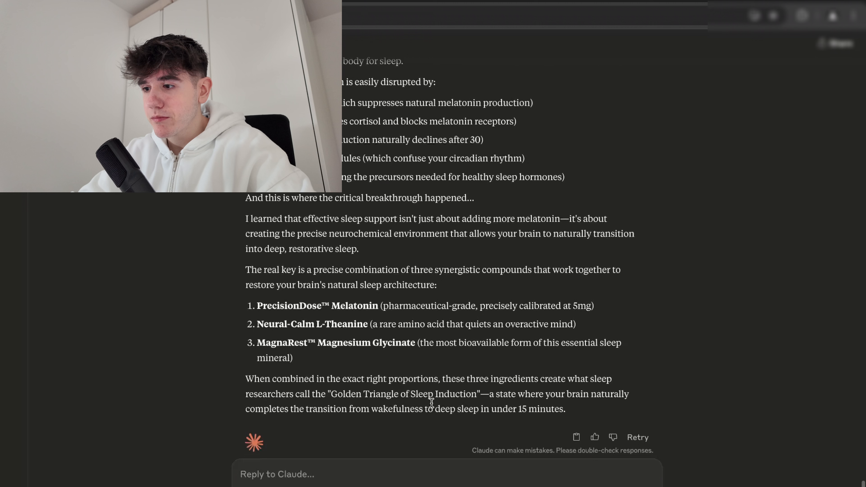
left_click_drag(496, 396, 562, 396)
left_click(563, 396)
left_click_drag(268, 410, 387, 409)
Try to send Claude the follow-up message "great job! Go ahead & write the second half"
left_click(363, 456)
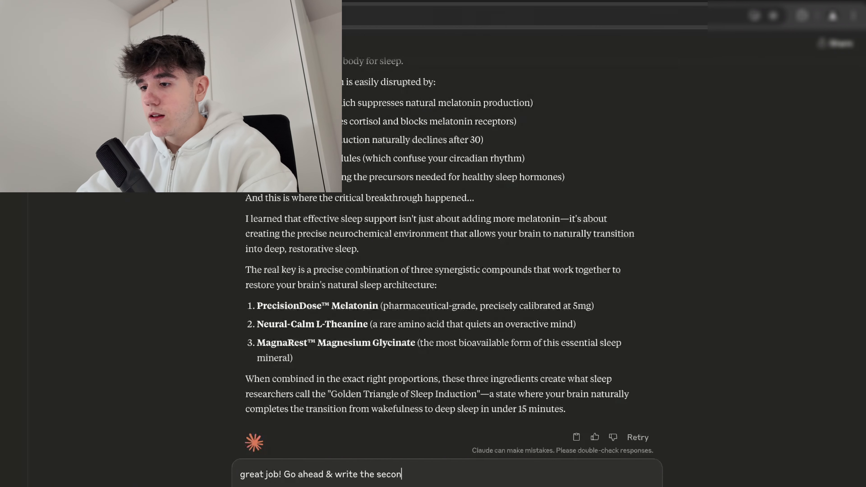
type("f")
key("Return")
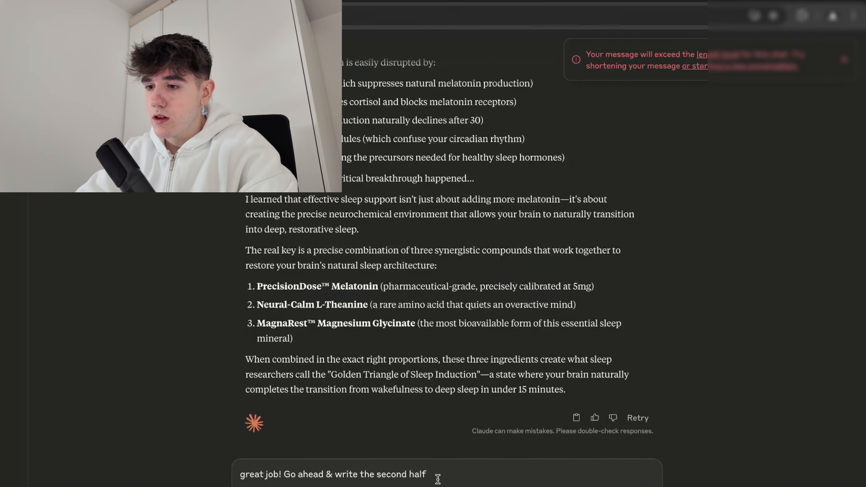
Add "(until the output length is maxed out)," to the unsent message and replace "write the second half" with "continue"
scroll(382, 318, "up", 1)
scroll(382, 318, "up", 15)
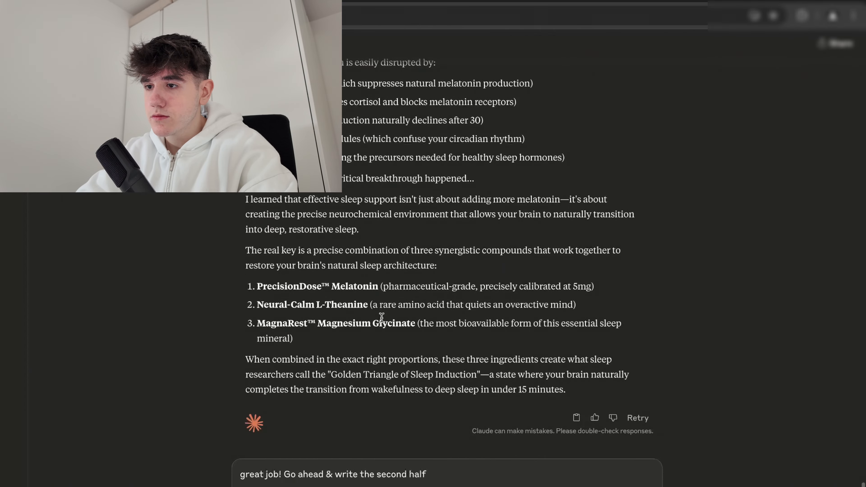
scroll(374, 285, "up", 10)
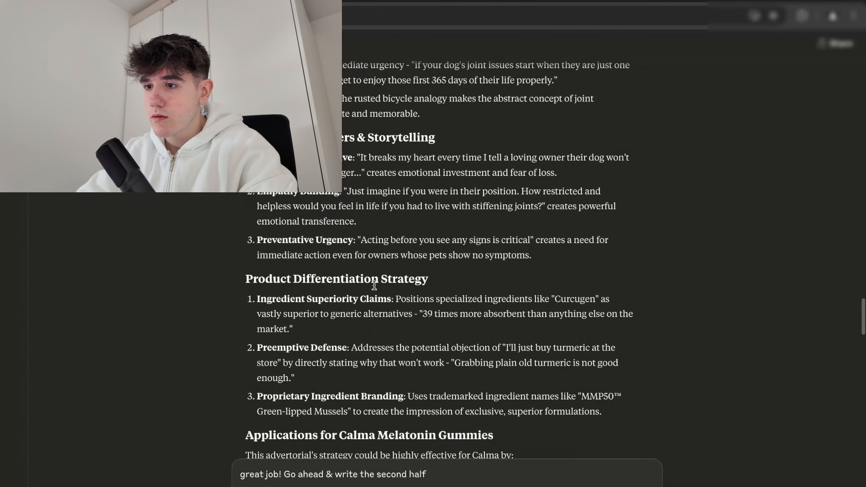
scroll(374, 285, "down", 20)
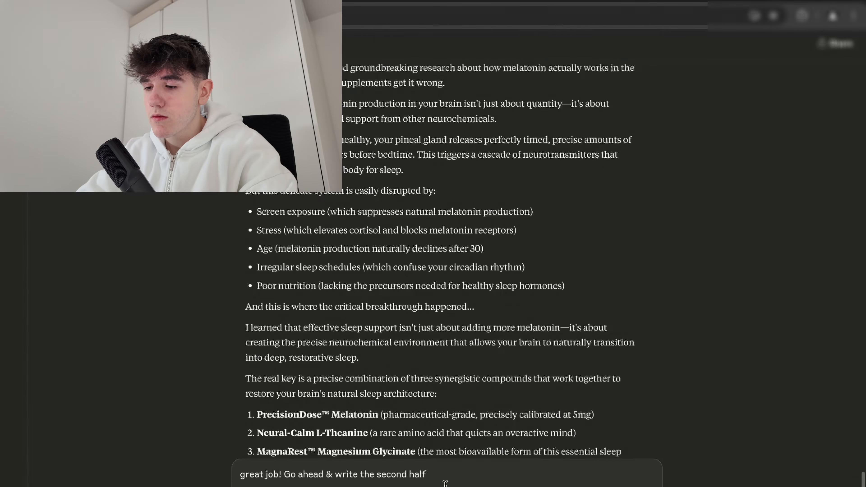
scroll(459, 400, "down", 5)
type("(until")
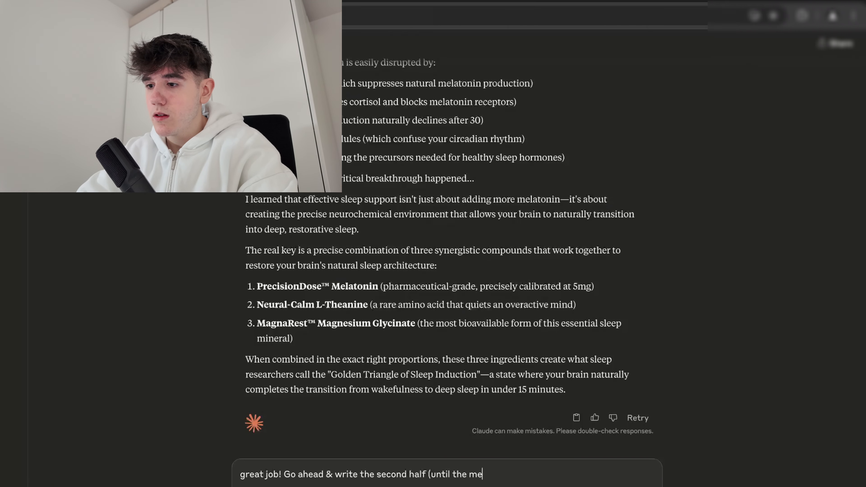
type(" the output length is ma")
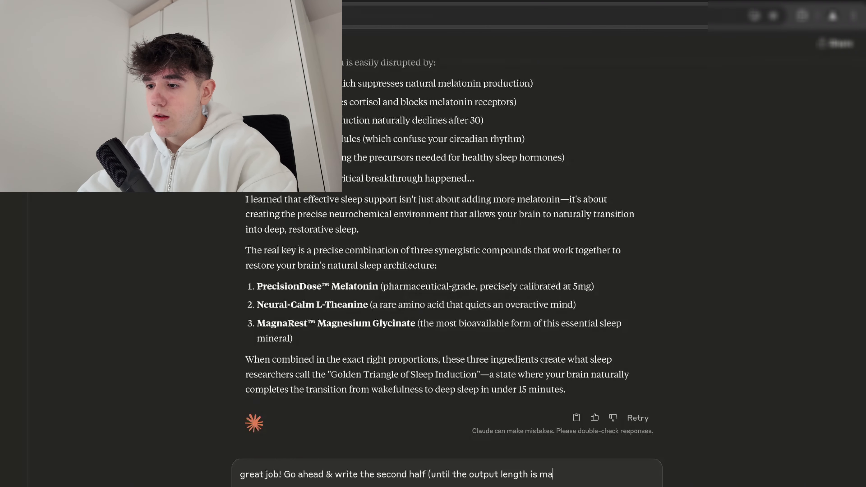
type("xed out),")
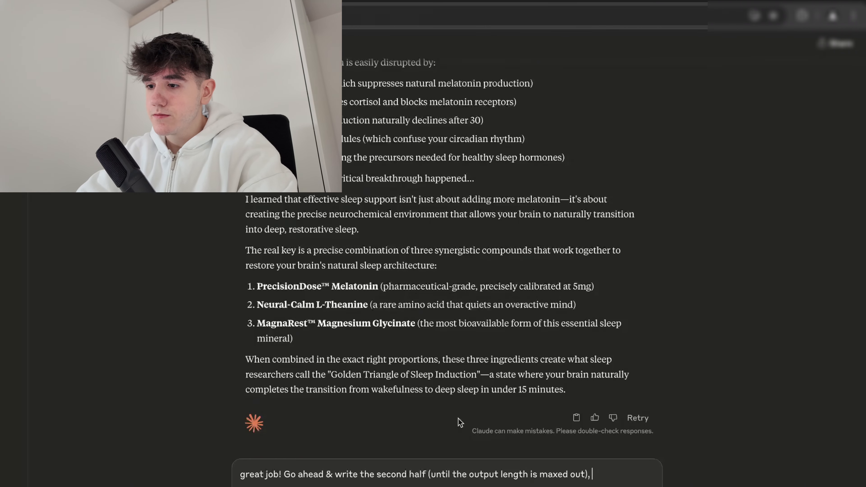
left_click_drag(425, 474, 335, 474)
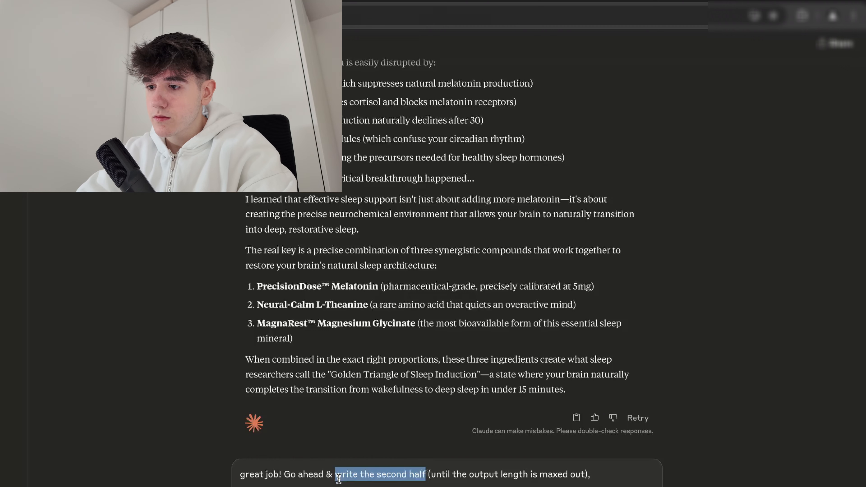
type("continue")
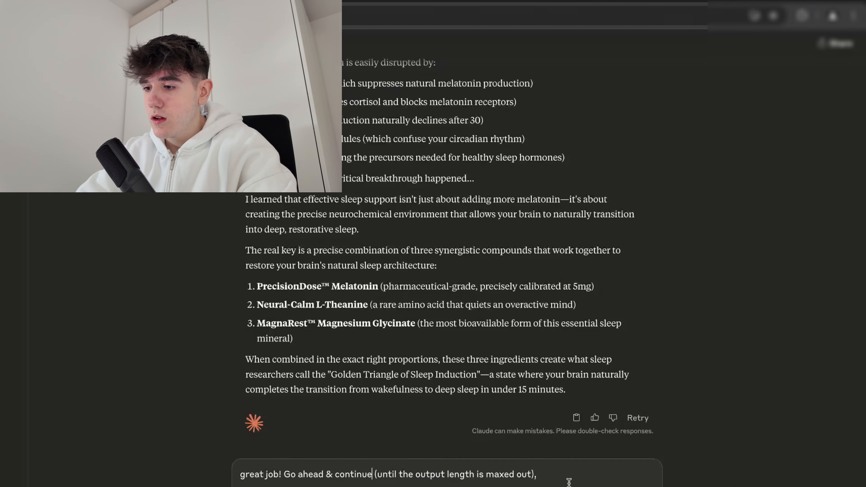
Add "let me know if you're complete or Ill have to enter another prompt to continue" and try to send the message
left_click(568, 482)
type("let me")
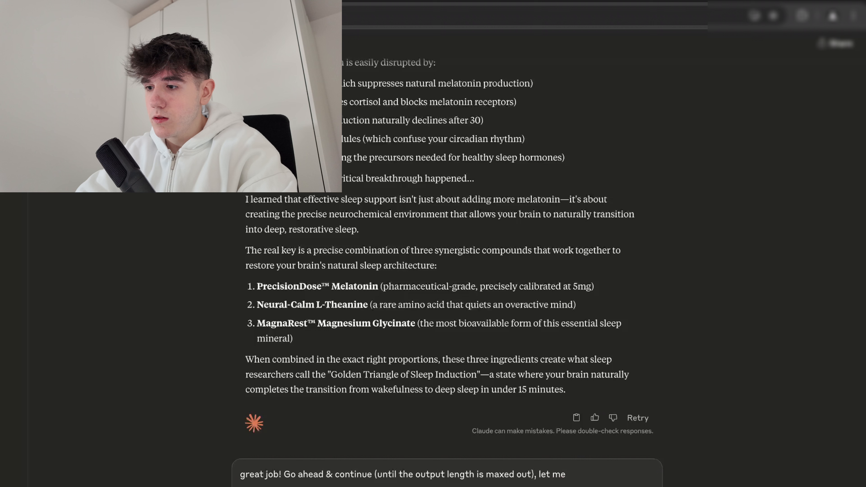
type("k now if yo")
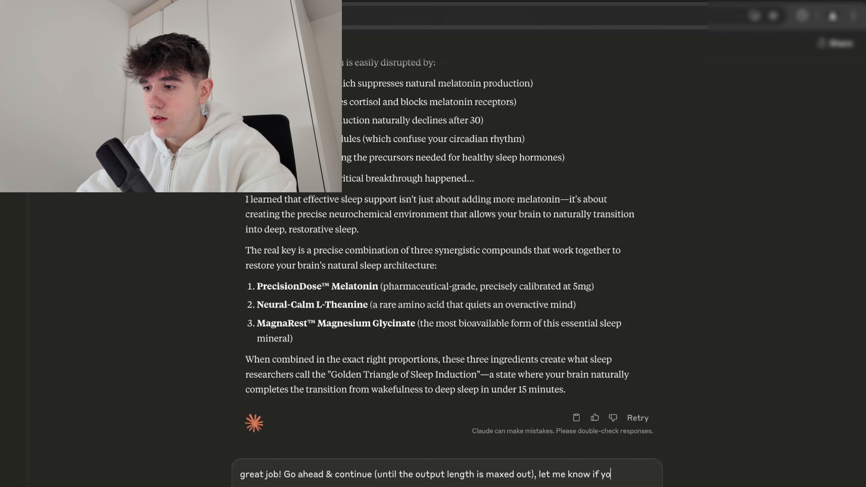
type("u're complete")
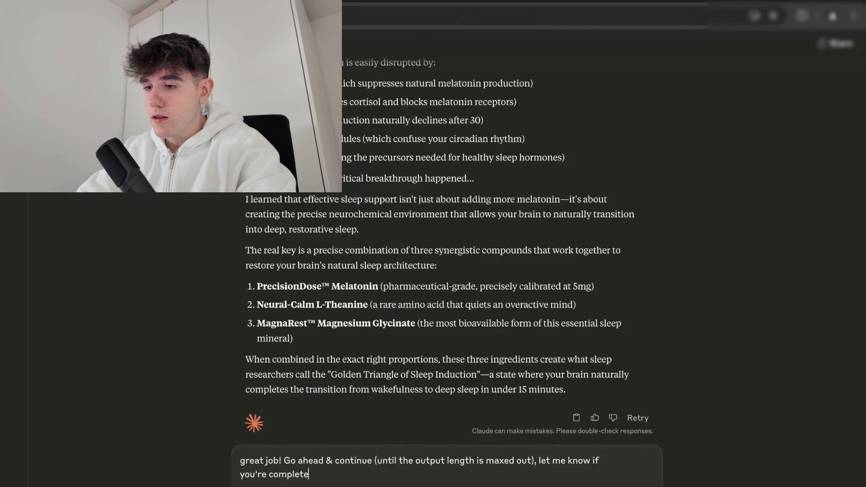
type(" or Ill have to")
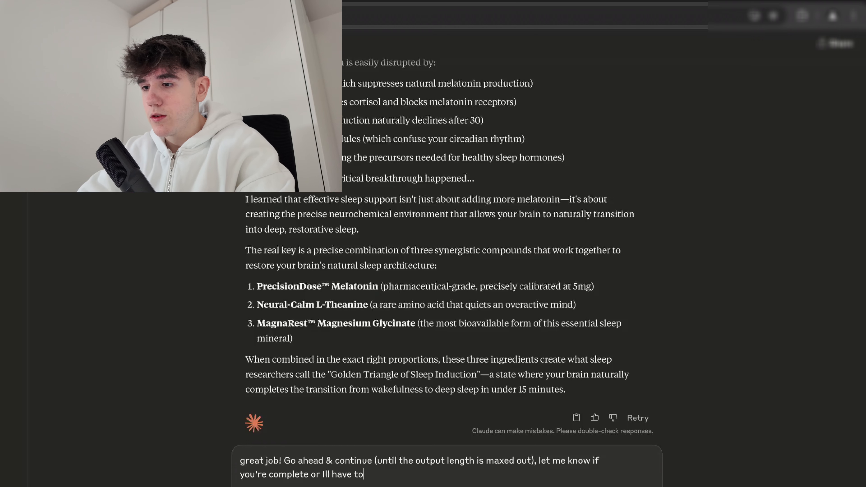
type(" enter anithe")
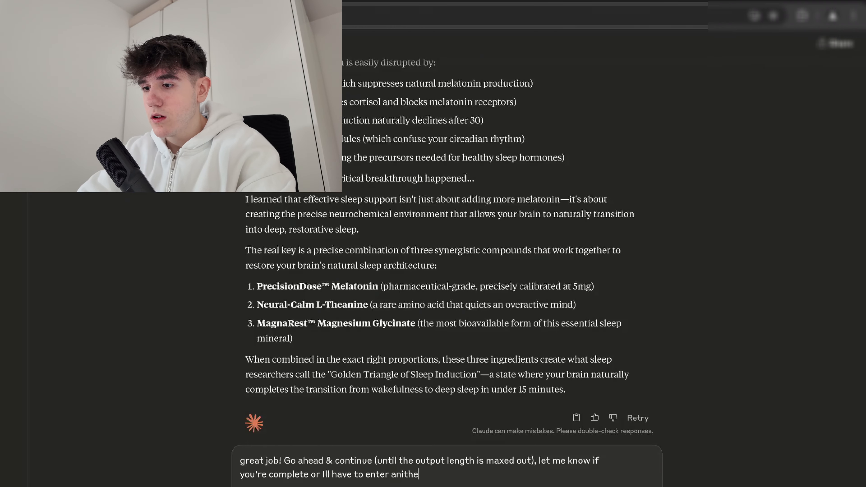
key("BackSpace")
key("BackSpace")
key("BackSpace")
key("BackSpace")
type("other prom")
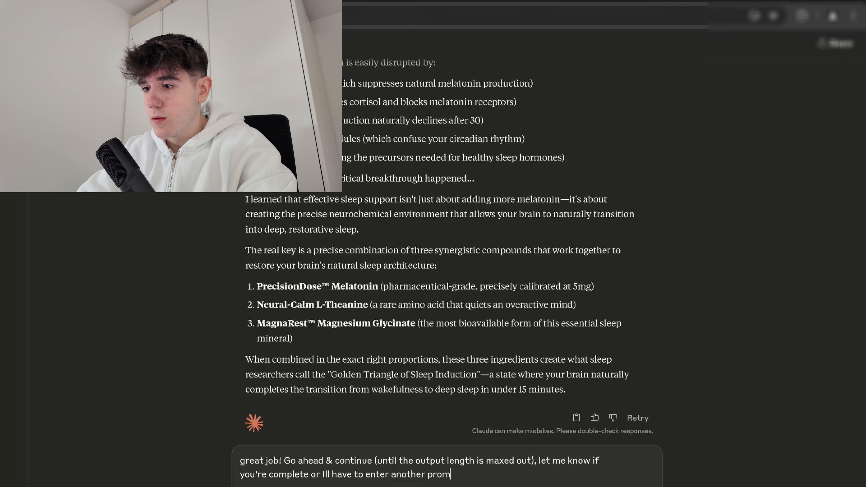
type("pt to continue")
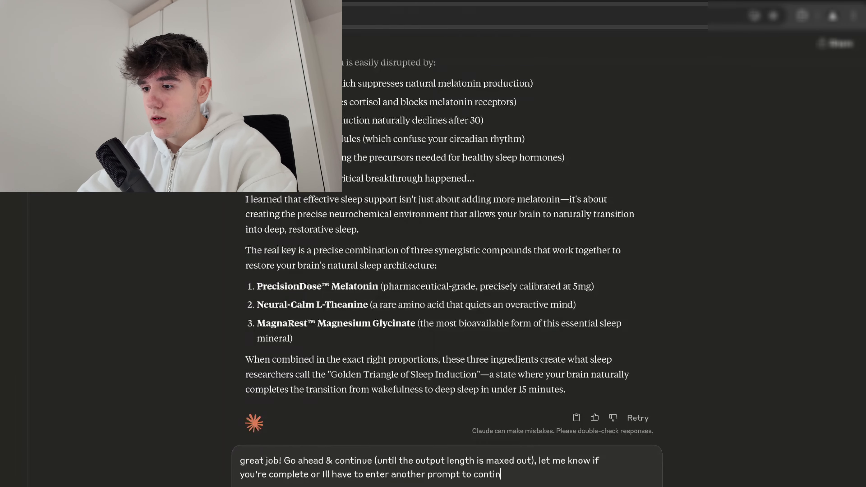
key("Return")
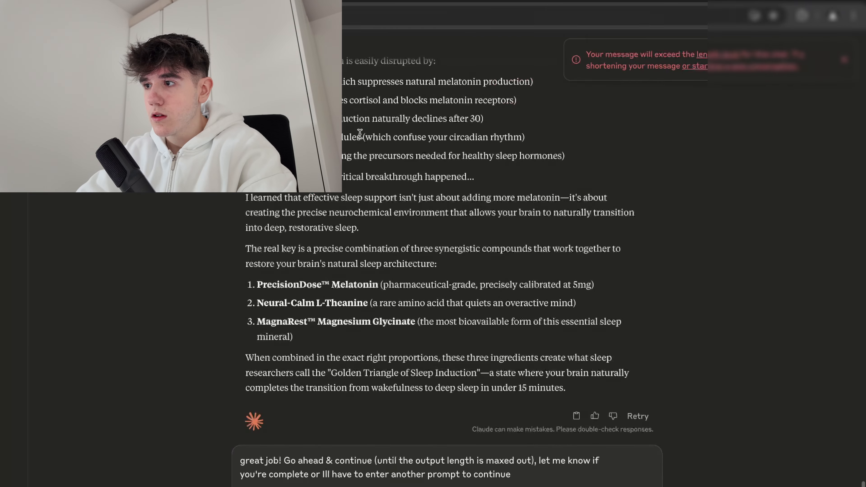
Shorten the unsent message in stages to "great job! Go ahead & continue", retrying the send after each cut
scroll(381, 163, "down", 1)
key("F2")
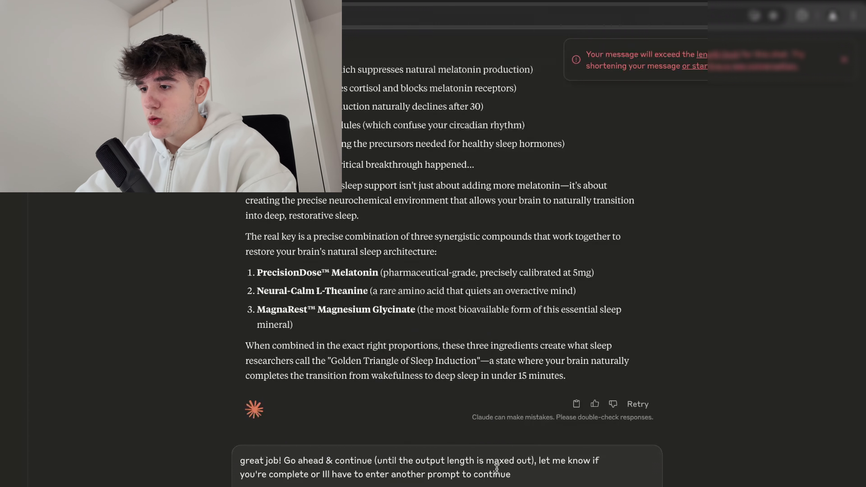
mouse_move(535, 477)
left_mouse_down()
mouse_move(427, 475)
mouse_move(537, 460)
left_mouse_up()
key("BackSpace")
key("Return")
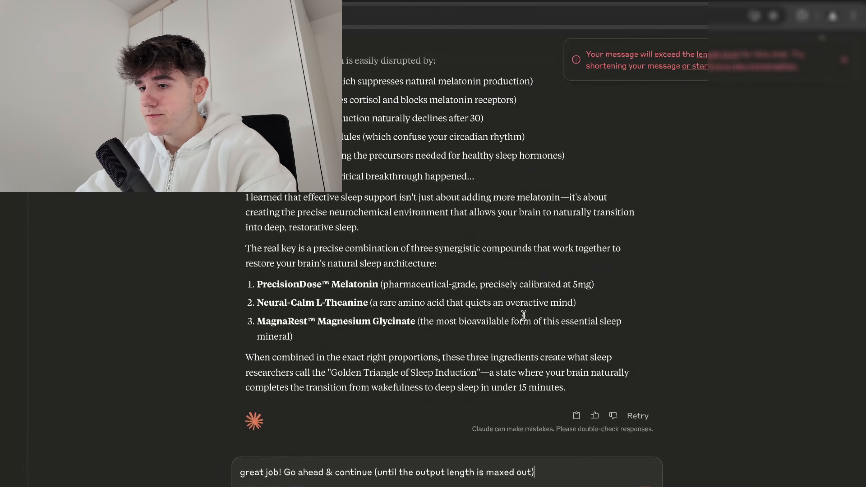
left_click_drag(550, 474, 369, 475)
key("BackSpace")
key("Return")
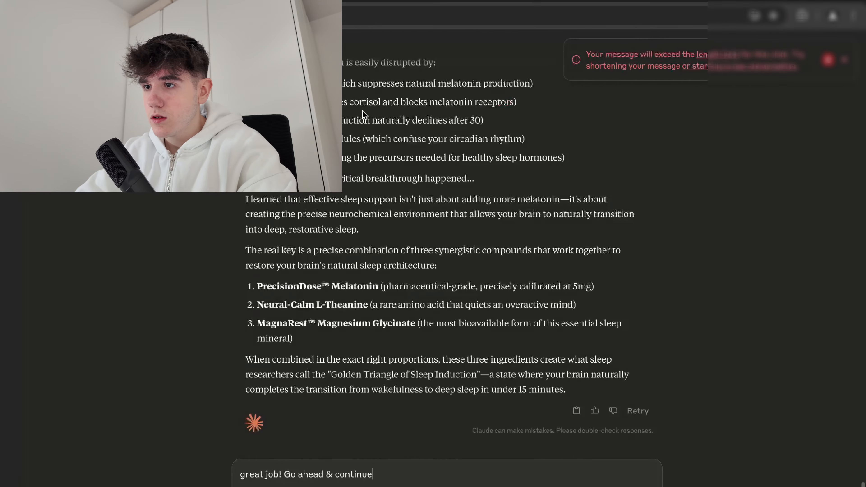
Raise the screen brightness and extend the unsent message to "great job! Go ahead & continue writing it"
key("XF86MonBrightnessUp")
key("XF86MonBrightnessUp")
type("w")
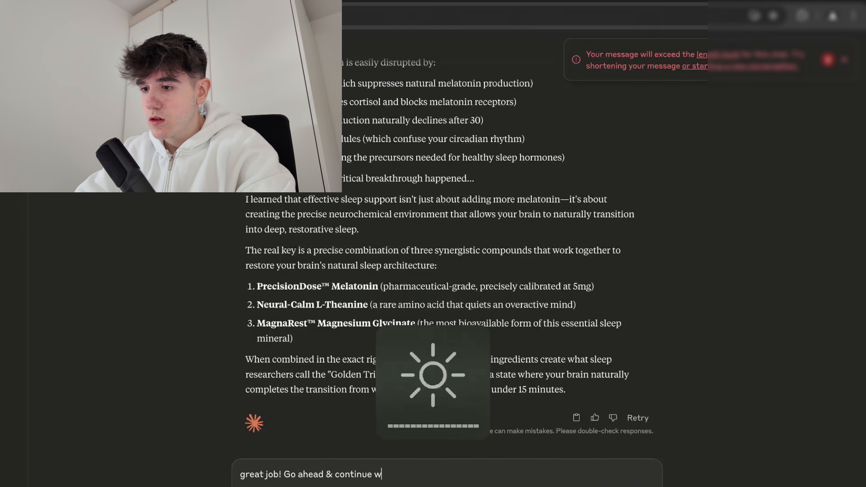
type("riting it")
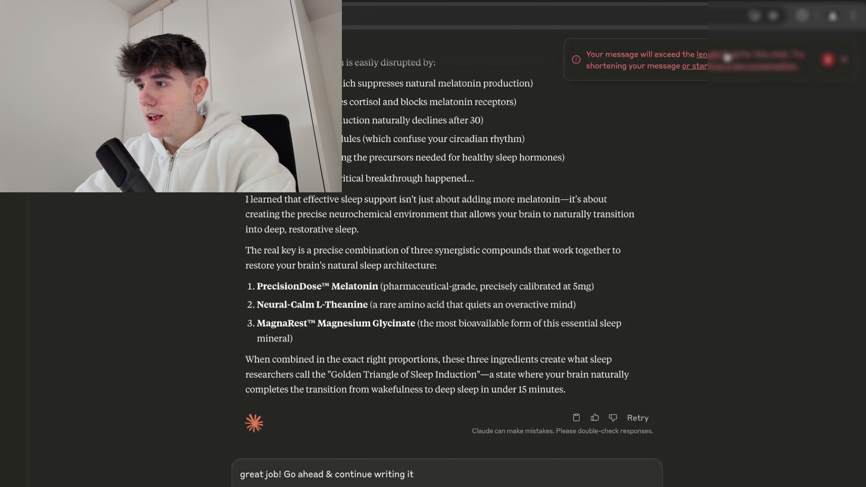
Open the help article linked in the length-limit notice and examine the articles on Claude's context window and maximum prompt length
left_click(725, 57)
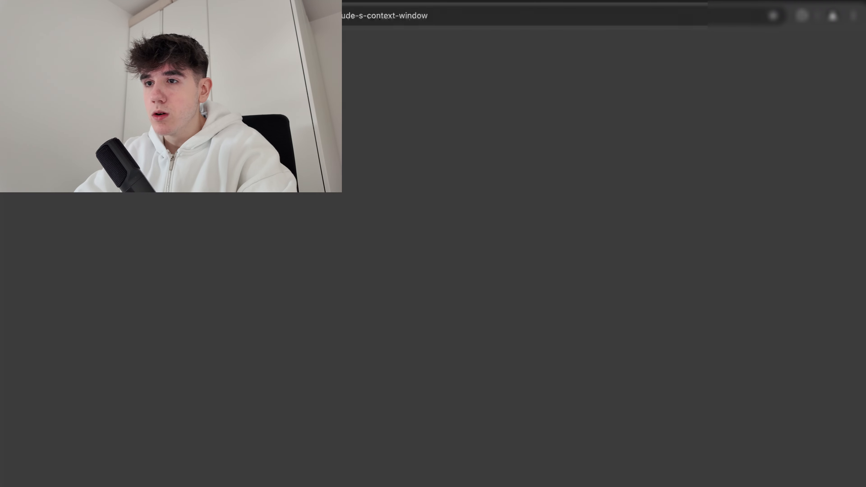
scroll(392, 333, "down", 3)
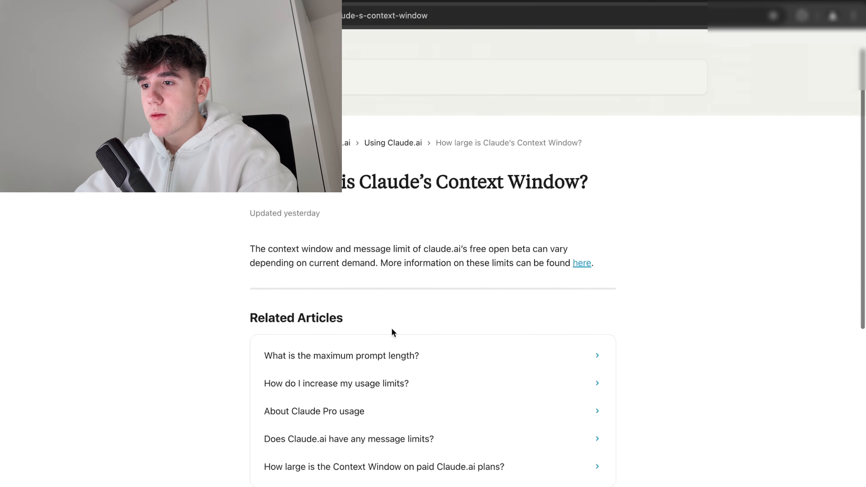
left_click(392, 336)
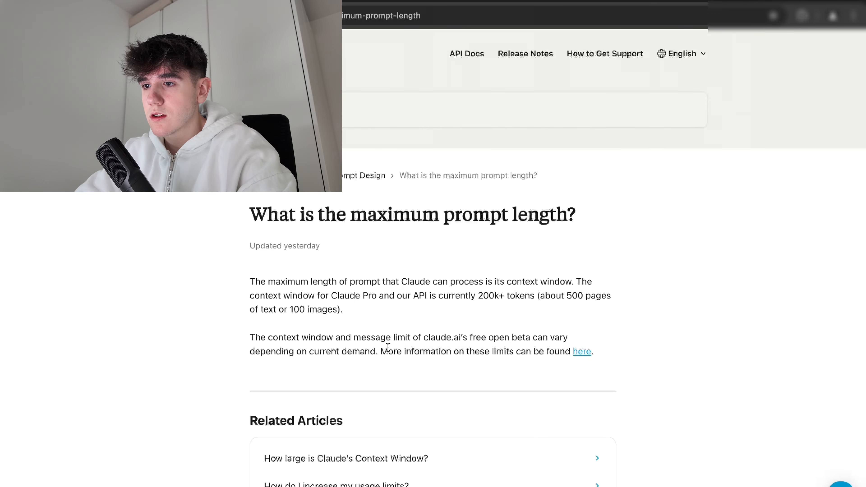
scroll(402, 348, "down", 3)
left_click(341, 269)
scroll(338, 208, "down", 3)
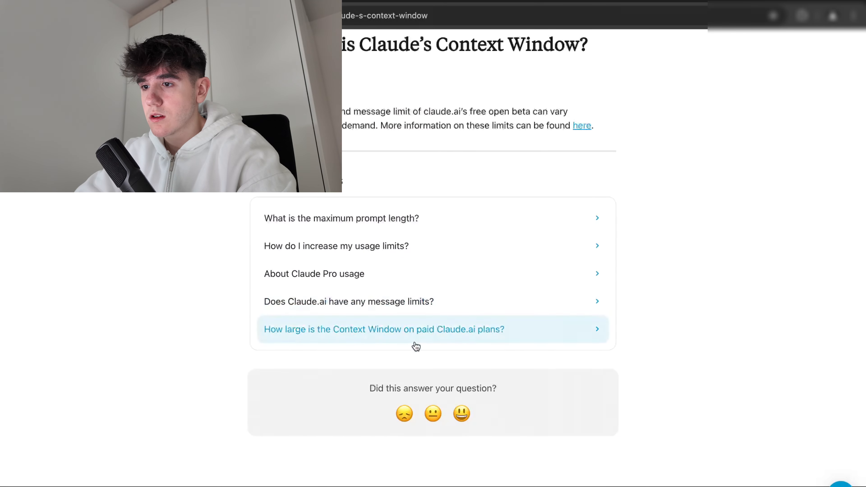
scroll(406, 287, "up", 2)
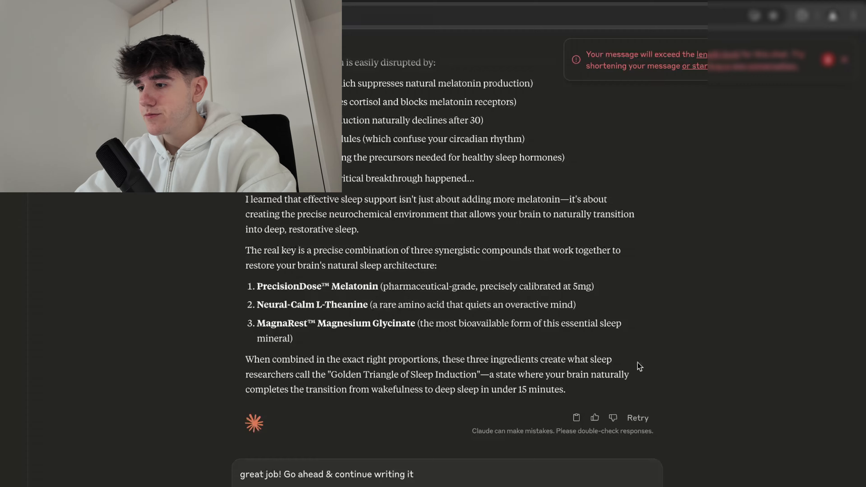
Dismiss the length-limit notice in the Claude chat and reword the message to "great job! Go ahead & keep writing it"
left_click(845, 60)
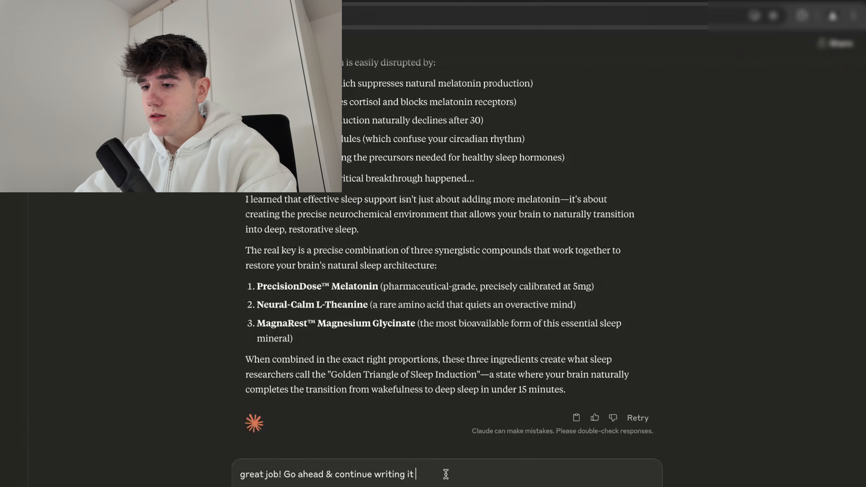
scroll(359, 394, "up", 7)
scroll(375, 427, "down", 7)
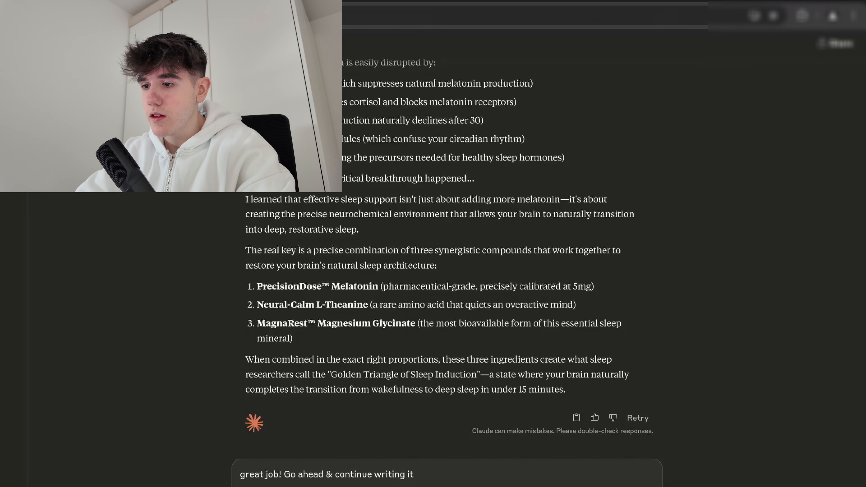
key("BackSpace")
key("BackSpace")
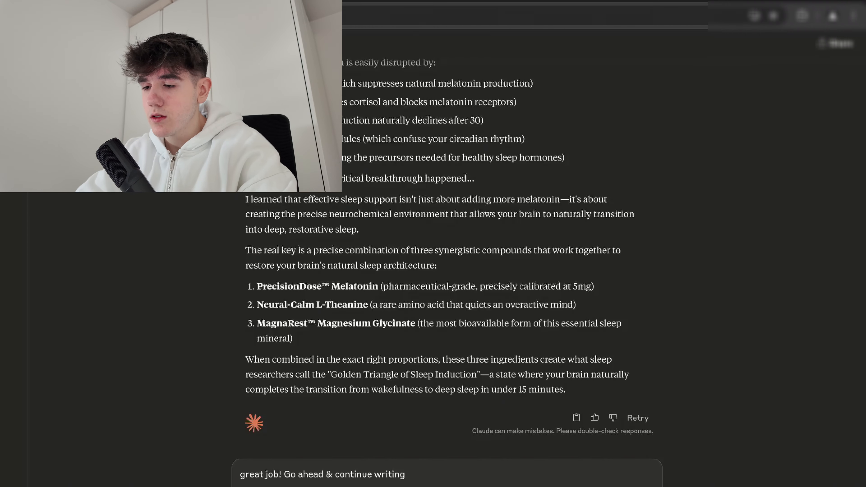
double_click(367, 474)
type("keep")
left_click(410, 475)
type("it")
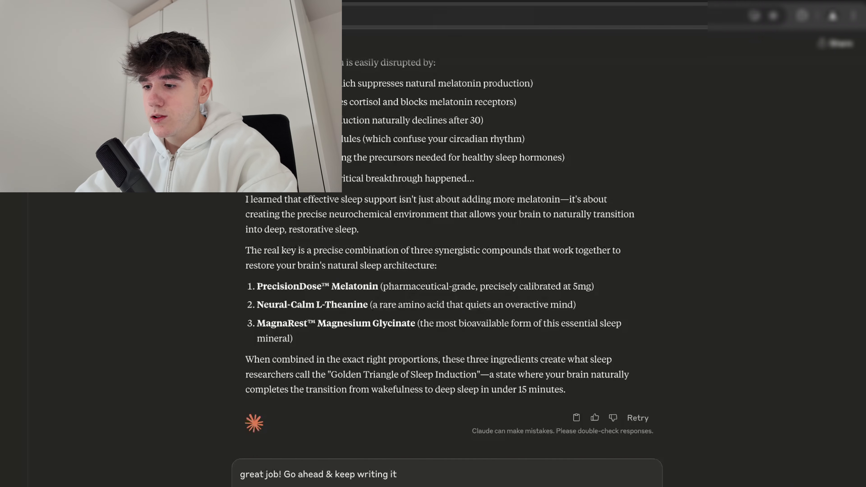
Try sending the message with "(2/3)" added, and again with "(first half of the ending" added instead
type(" (")
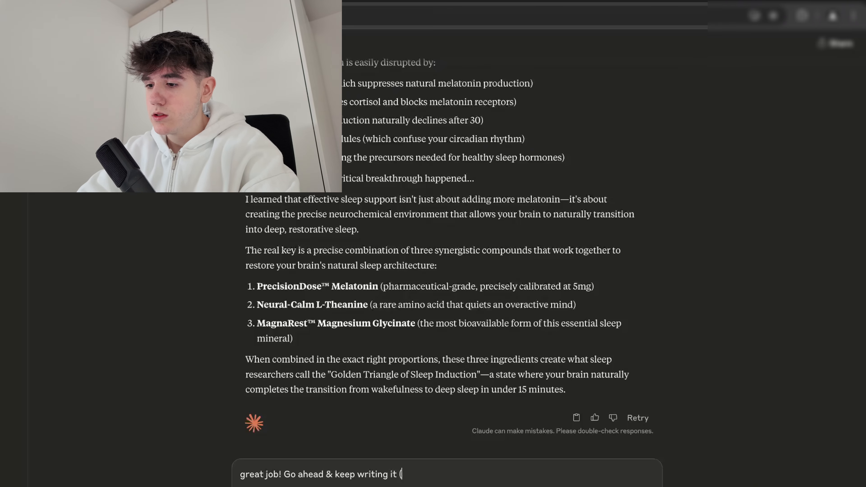
type("2/3)")
key("Return")
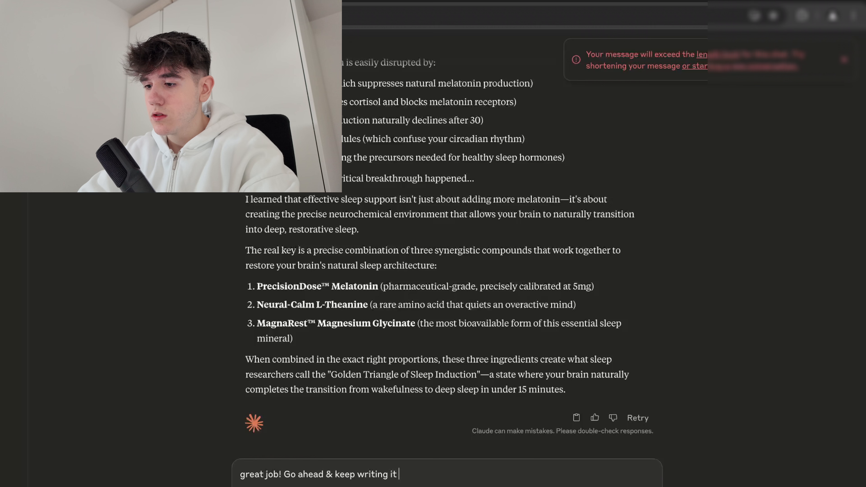
type("(")
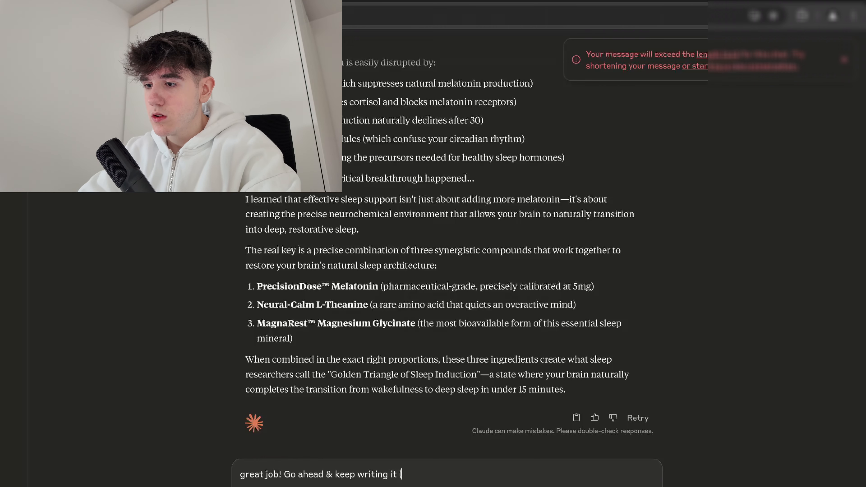
type("first half of")
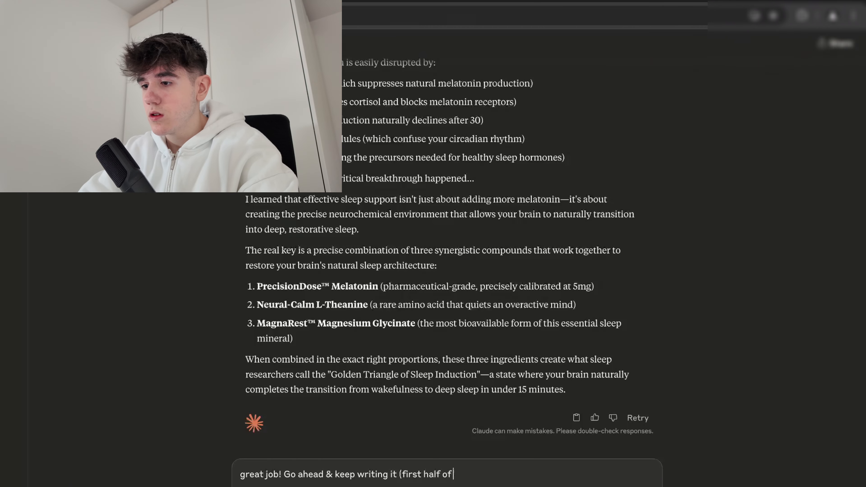
type(" the ending")
key("Return")
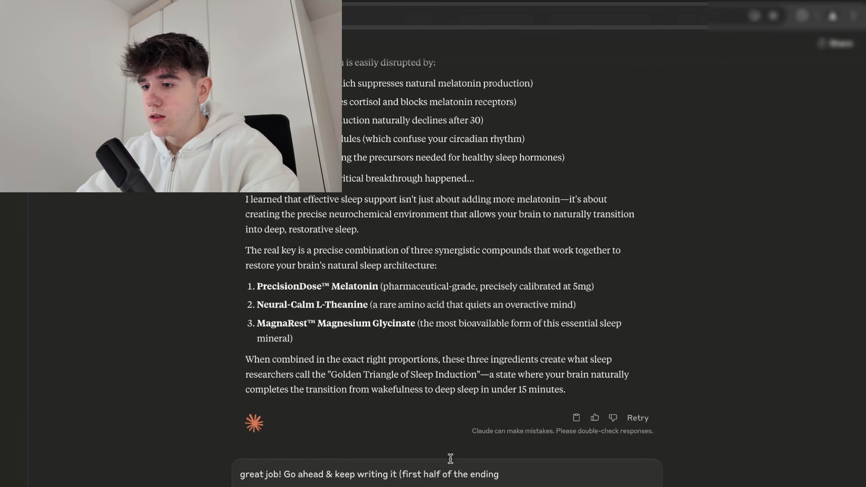
Replace the unsent message with "How long would you make it?" and try sending it
left_click_drag(512, 473, 234, 473)
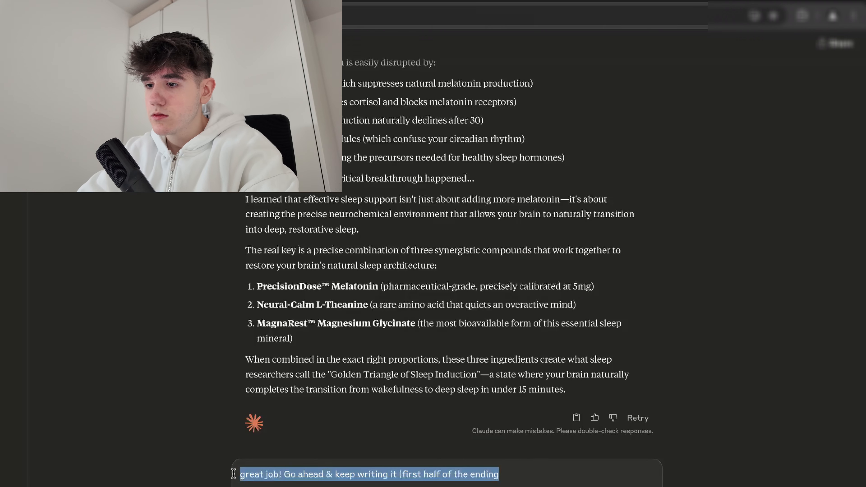
type("How I")
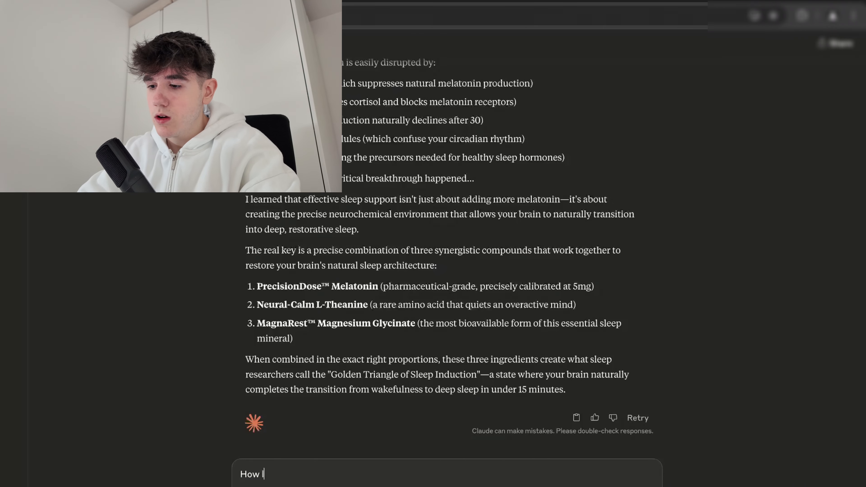
type("ong would you write it")
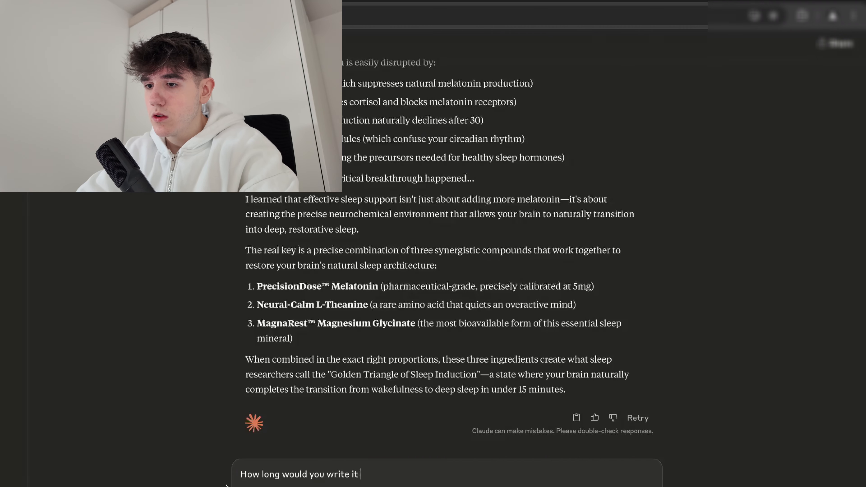
left_click_drag(369, 476, 324, 477)
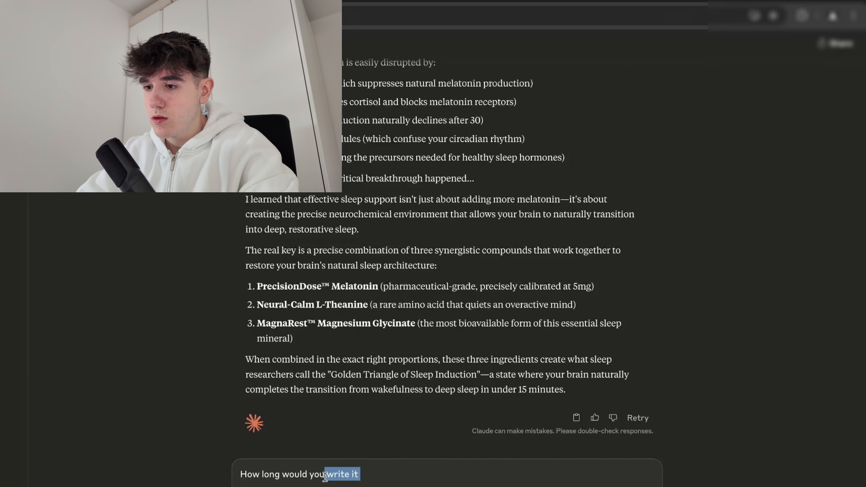
type("make it?")
key("Return")
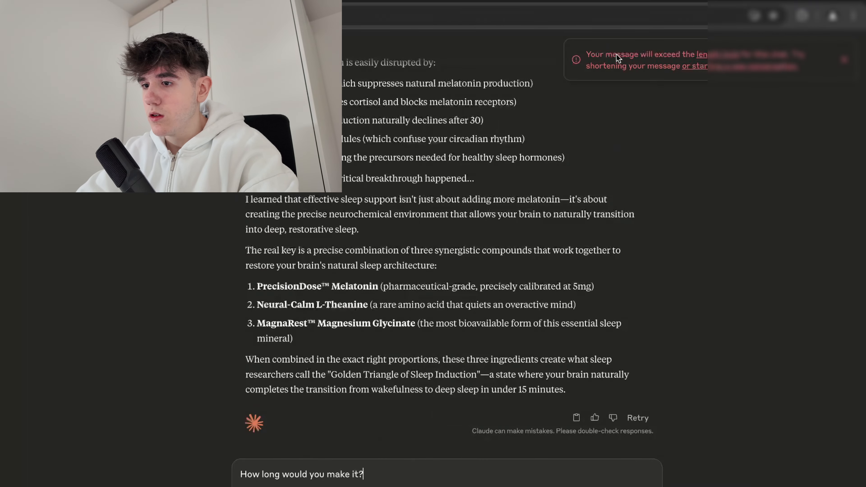
Clear the unsent message and reload the Claude chat
left_click(443, 482)
key("ctrl+a")
key("BackSpace")
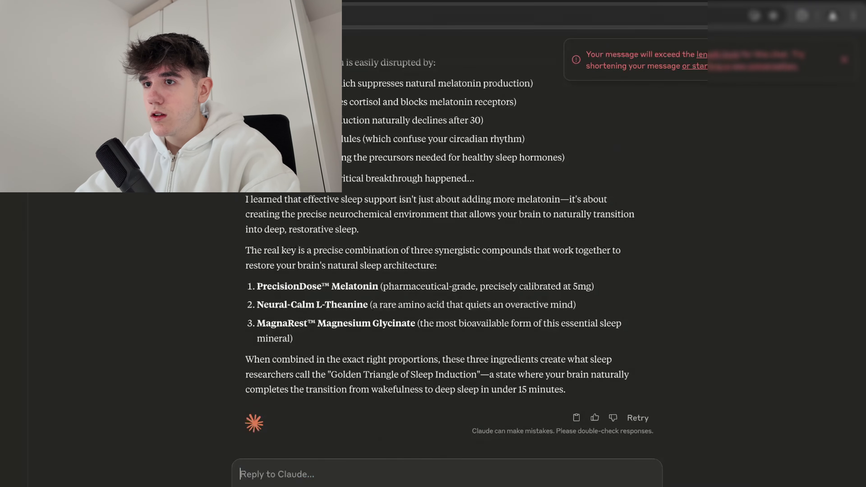
key("super+r")
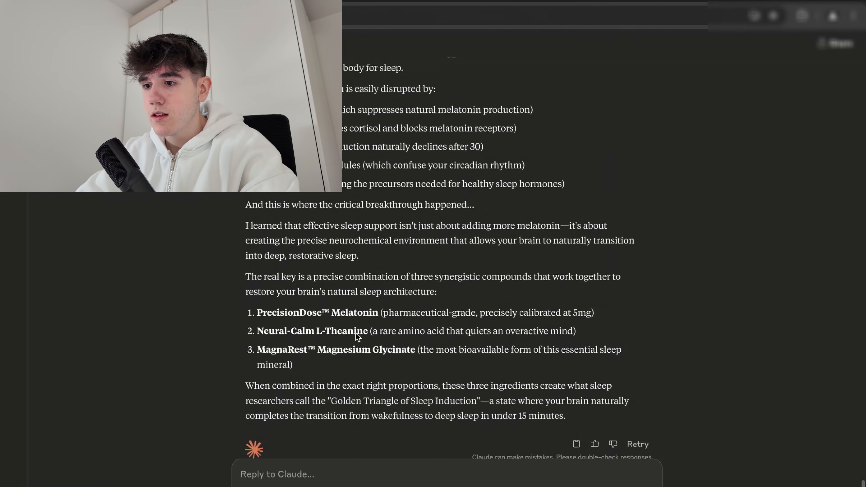
Copy the advertorial's entire first half from the chat, from "Open Letter To Anyone Who Can't Sleep:" through the "Golden Triangle of Sleep Induction" paragraph
scroll(357, 338, "up", 20)
scroll(357, 338, "down", 10)
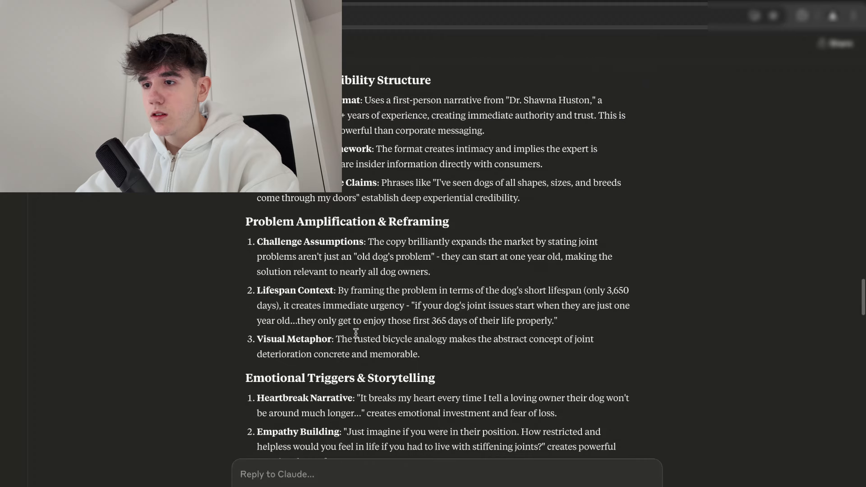
scroll(356, 333, "up", 4)
scroll(355, 332, "up", 4)
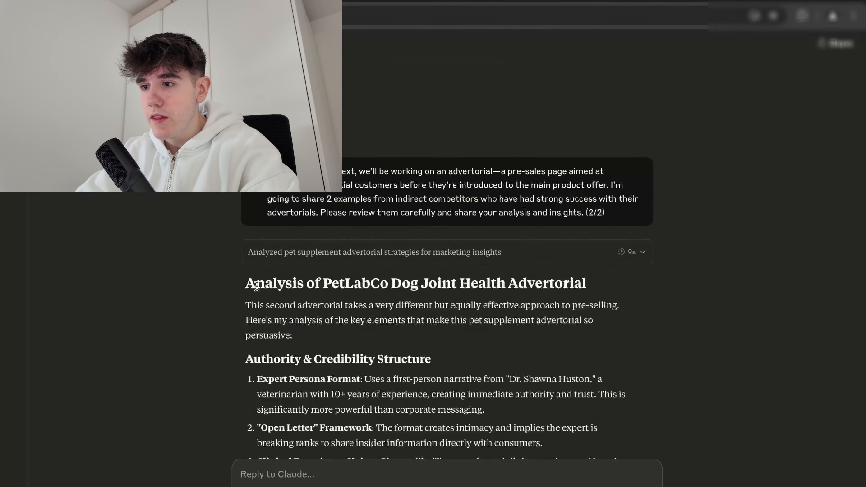
scroll(241, 292, "down", 20)
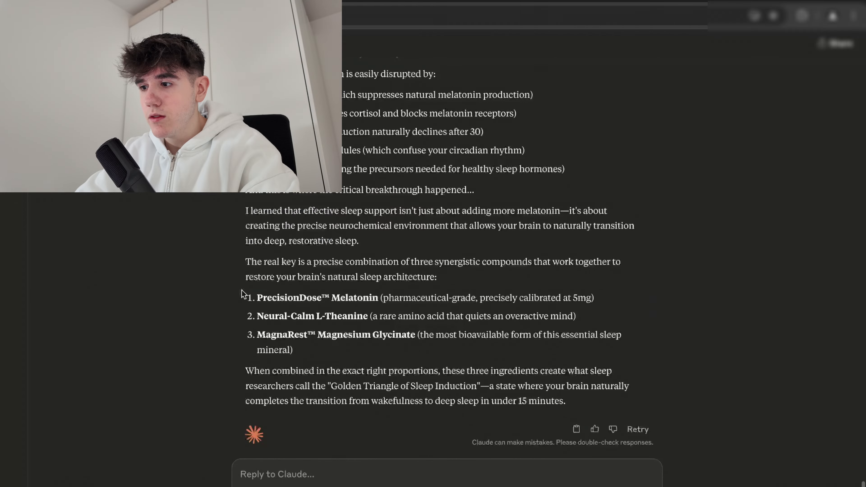
scroll(242, 291, "up", 15)
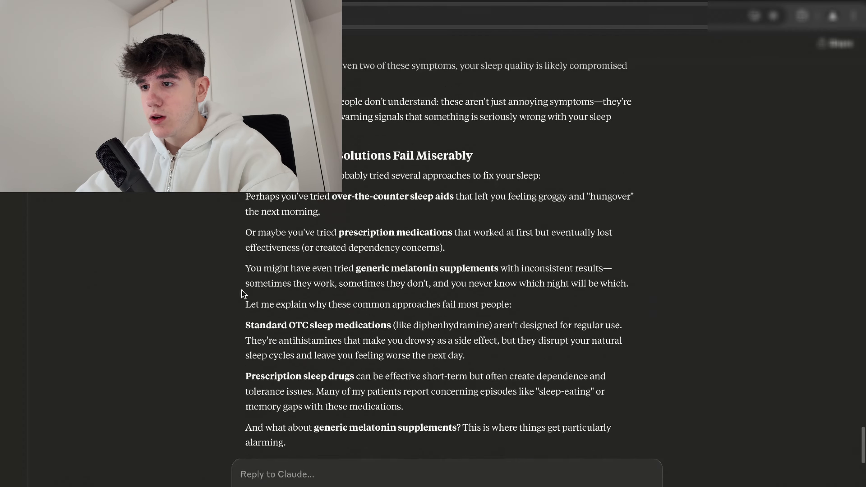
scroll(242, 292, "up", 10)
scroll(242, 294, "down", 1)
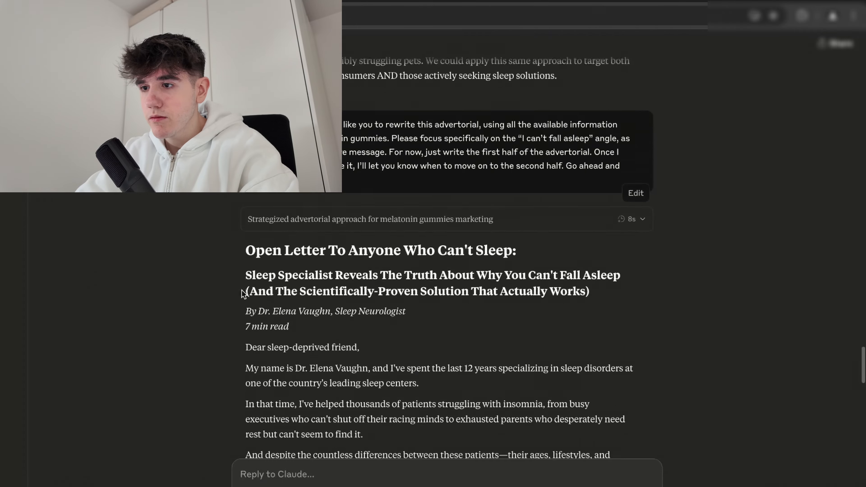
left_click_drag(245, 248, 582, 391)
Switch to the Google Docs prompt document, add a dash separator below the last prompt, paste the copied advertorial beneath it and review it
key("ctrl+Up")
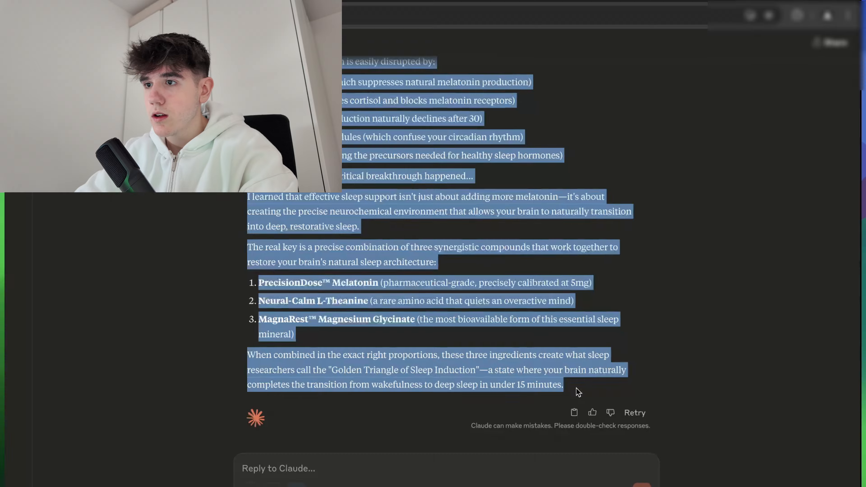
left_click(346, 21)
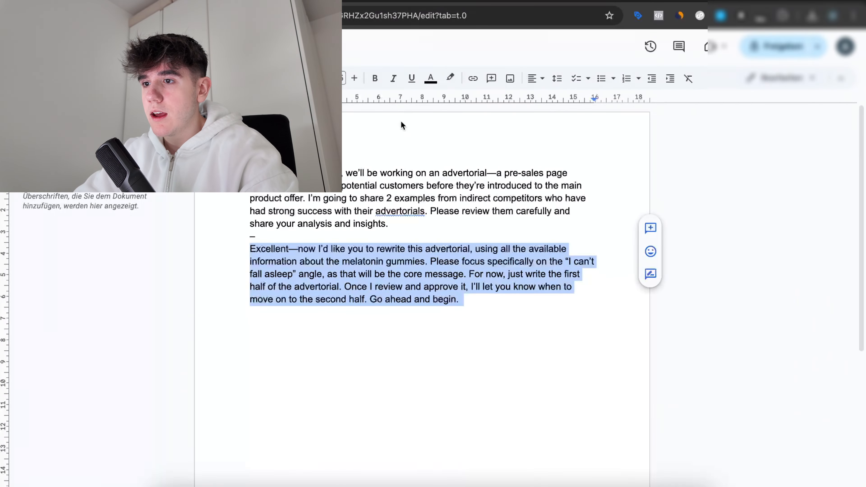
left_click(454, 316)
key("Return")
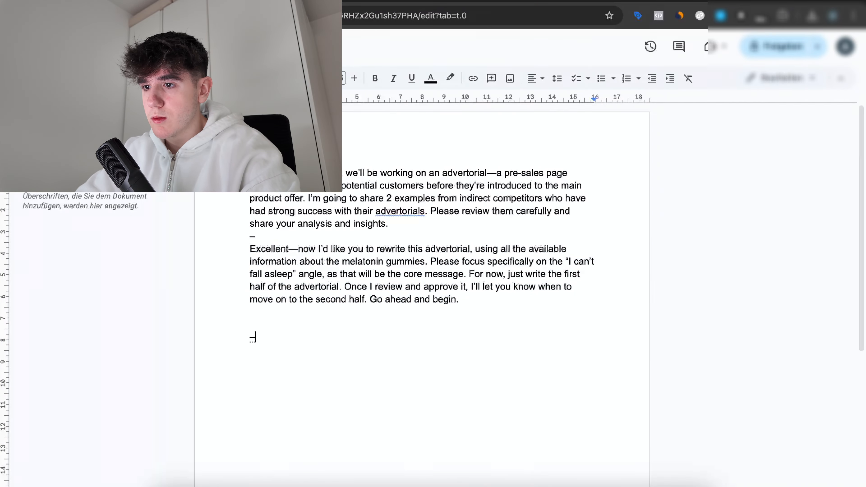
key("super+v")
scroll(399, 237, "up", 15)
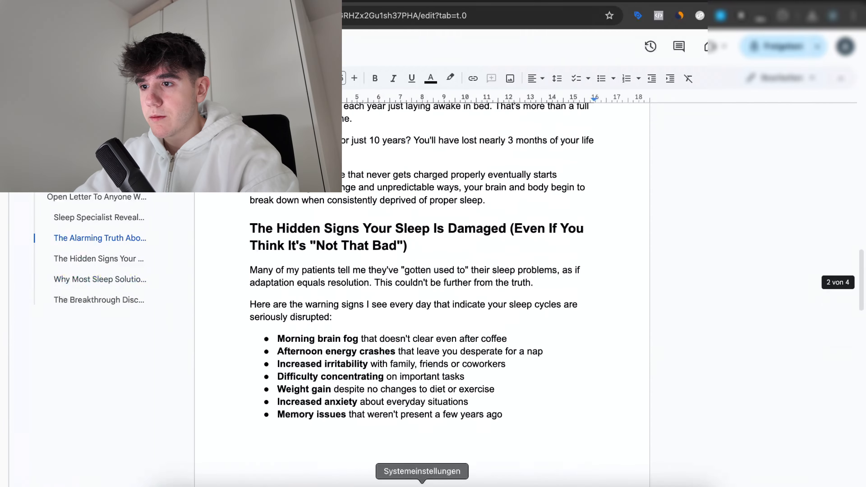
scroll(398, 238, "up", 5)
scroll(398, 237, "down", 20)
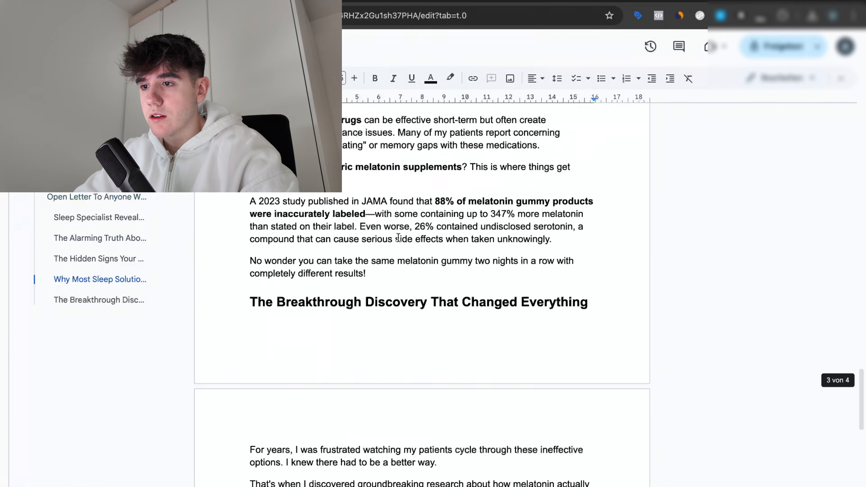
Switch back to the Claude chat, deselect the advertorial text and try sending the message "finish it"
key("super+Tab")
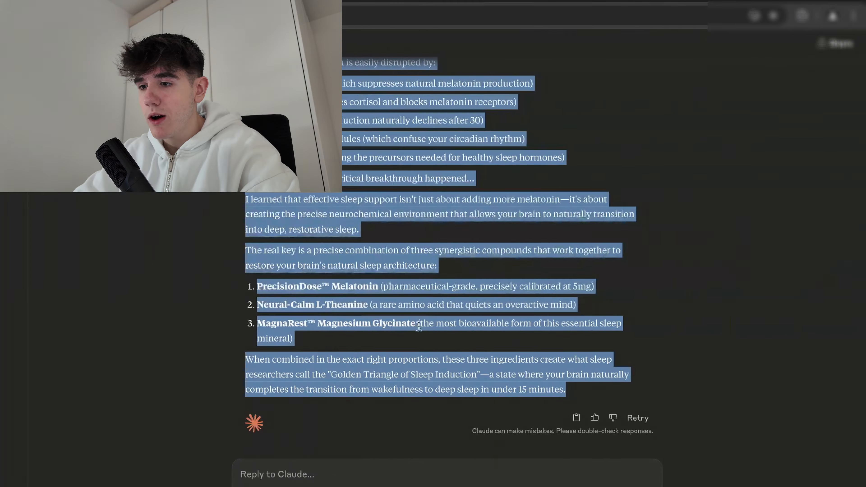
left_click(397, 394)
left_click(350, 481)
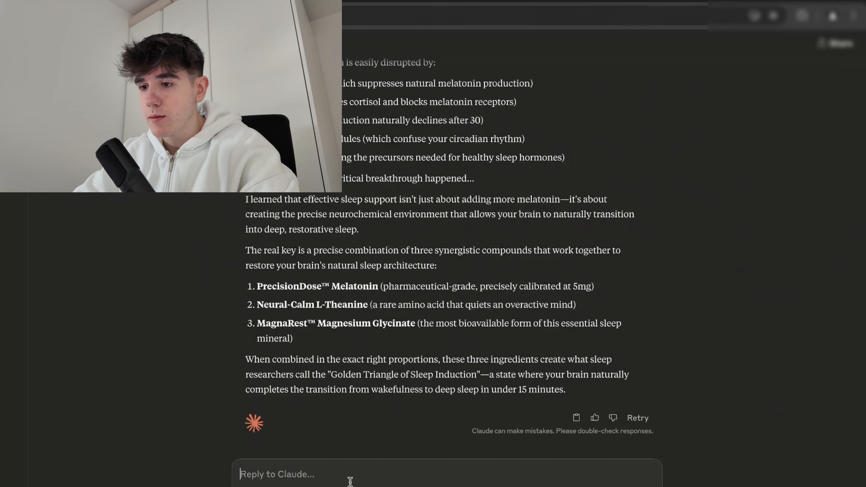
scroll(291, 414, "up", 5)
scroll(291, 414, "down", 5)
type("finish it")
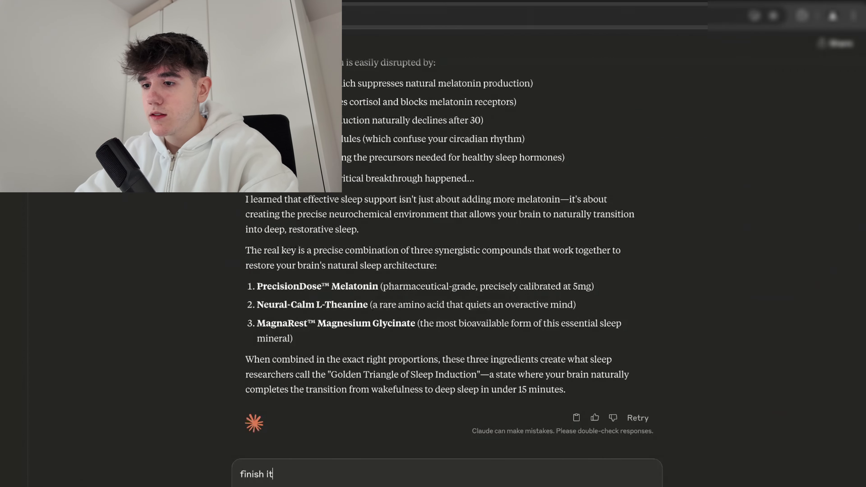
key("Return")
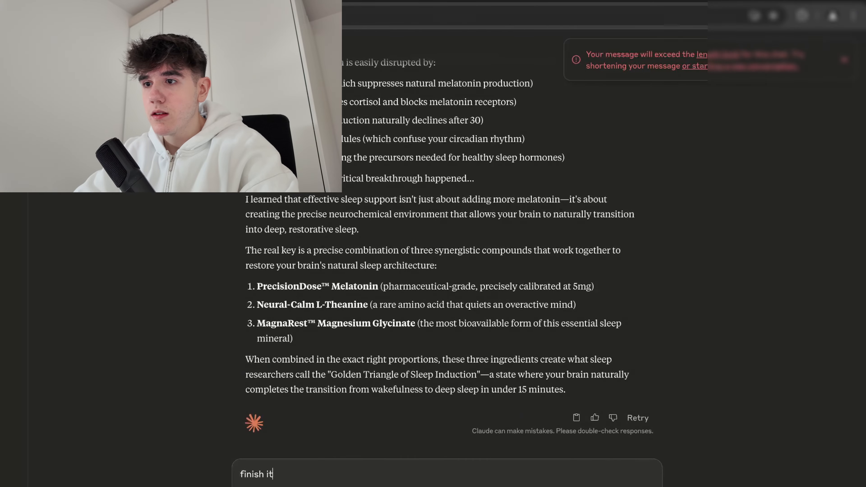
Clear the unsent "finish it" reply and leave the chat that reached its length limit
key("ctrl+a")
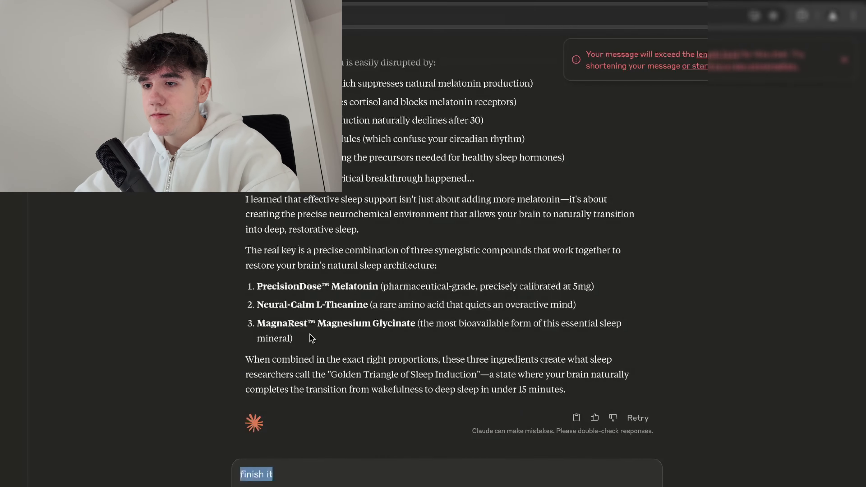
key("BackSpace")
scroll(303, 330, "up", 10)
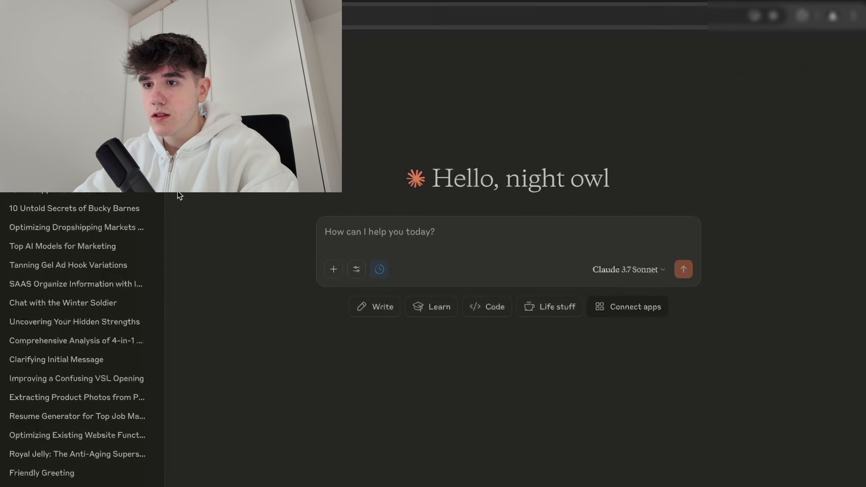
Delete a previous conversation from the chat history and confirm the deletion
left_click(153, 191)
left_click(127, 234)
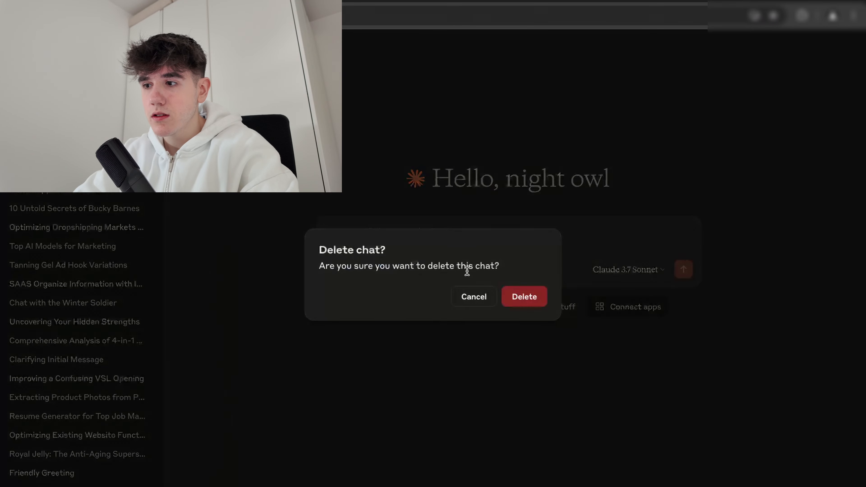
left_click(526, 300)
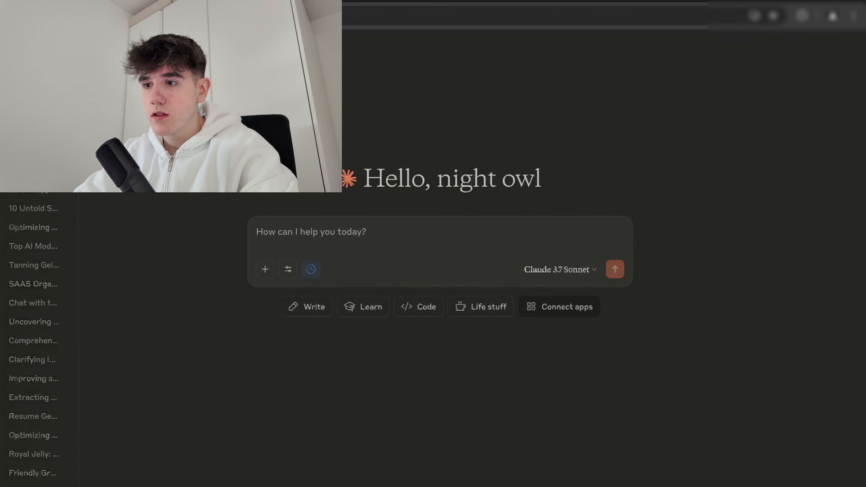
Begin a new chat prompt with "this is the first half of my advertorial for my brand "calma melatonin gummies""
left_click(381, 236)
type("this is")
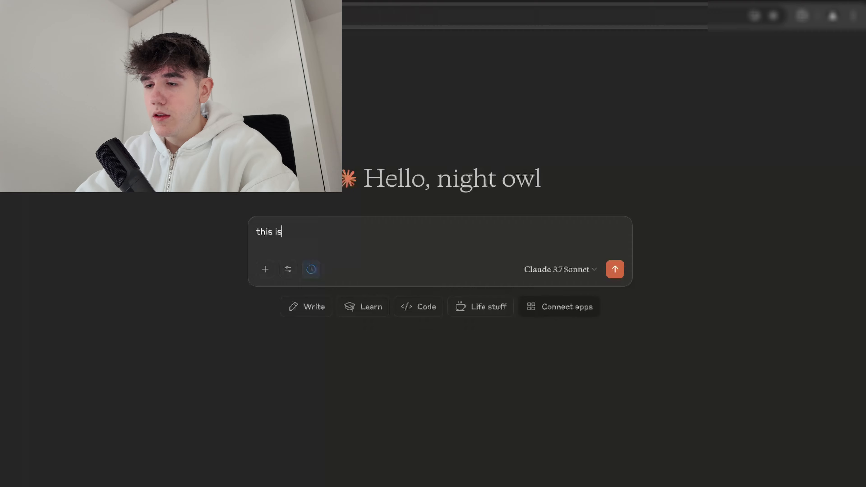
type("the fir")
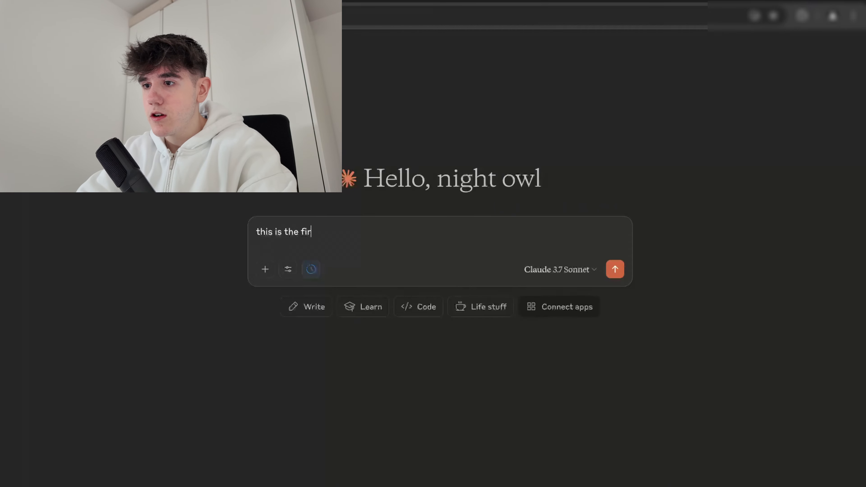
type("st hal fof my advert")
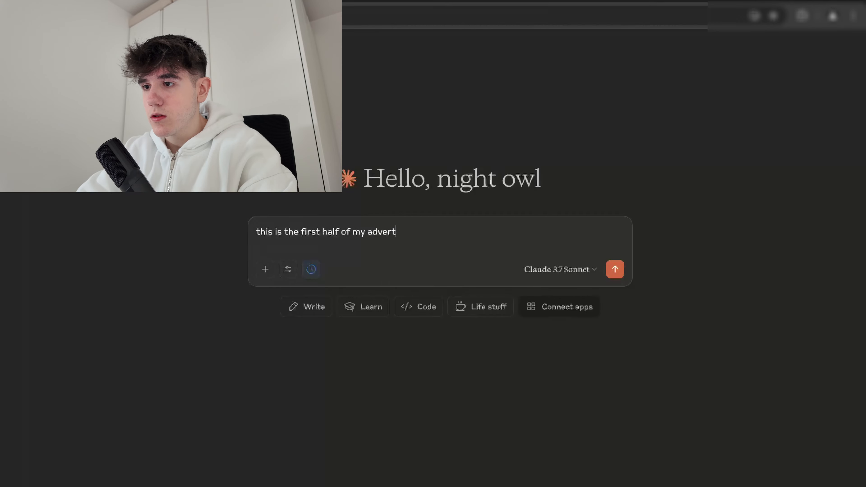
type("orial for my brand \"calma melatonin gummies")
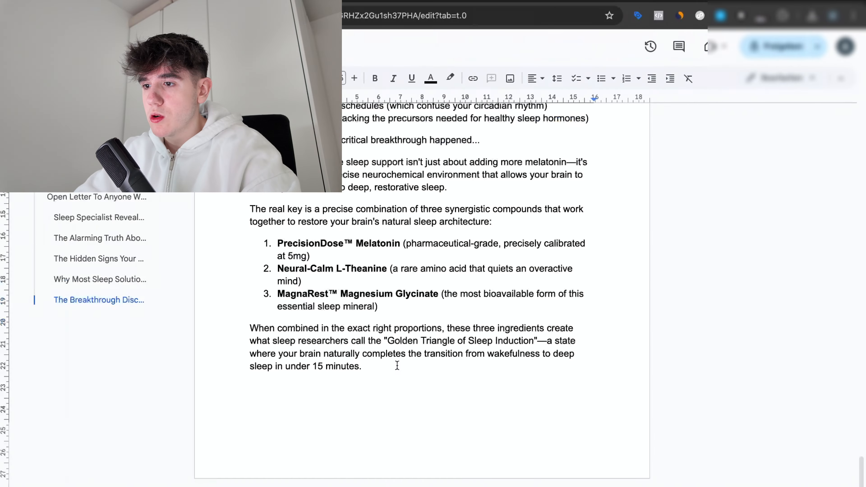
Copy the "Open Letter To Anyone Who Can't Sleep" advertorial from the Google Docs document and paste it into the Claude prompt
key("ctrl+a")
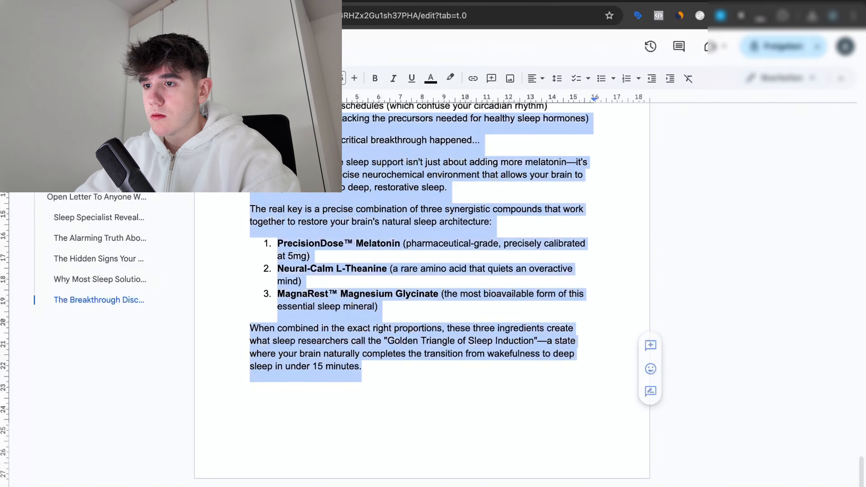
scroll(397, 365, "up", 20)
scroll(254, 235, "up", 15)
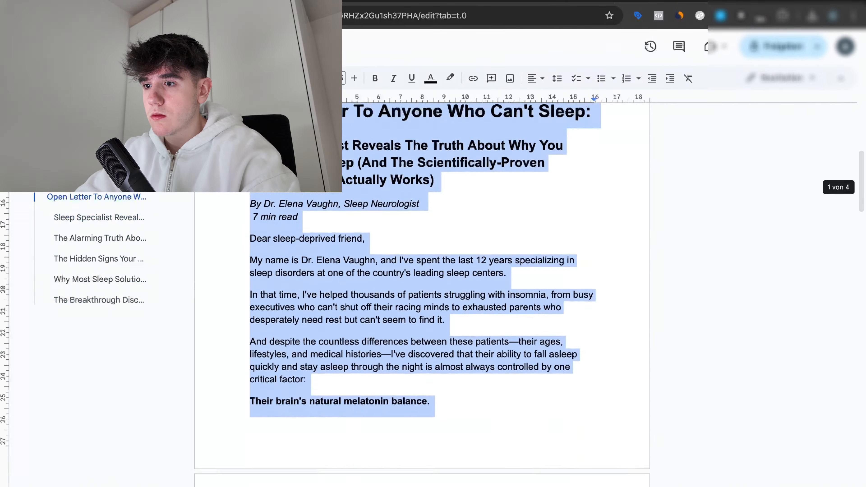
key("ctrl+Up")
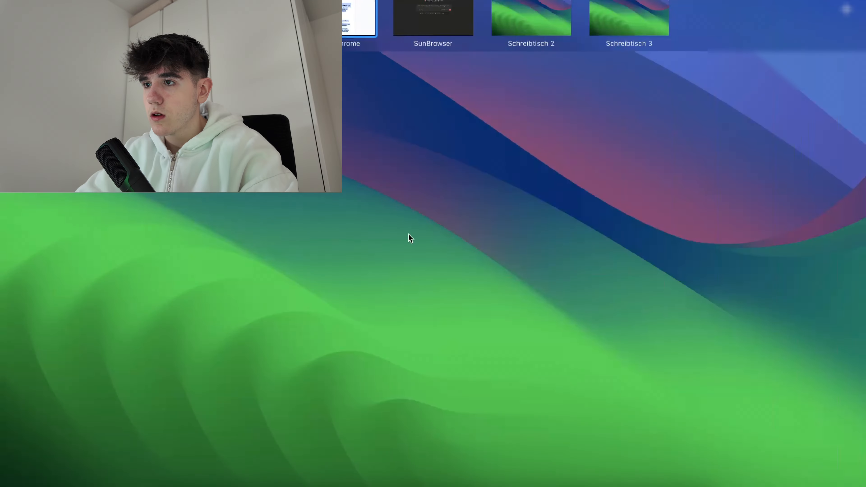
left_click(412, 20)
key("super+v")
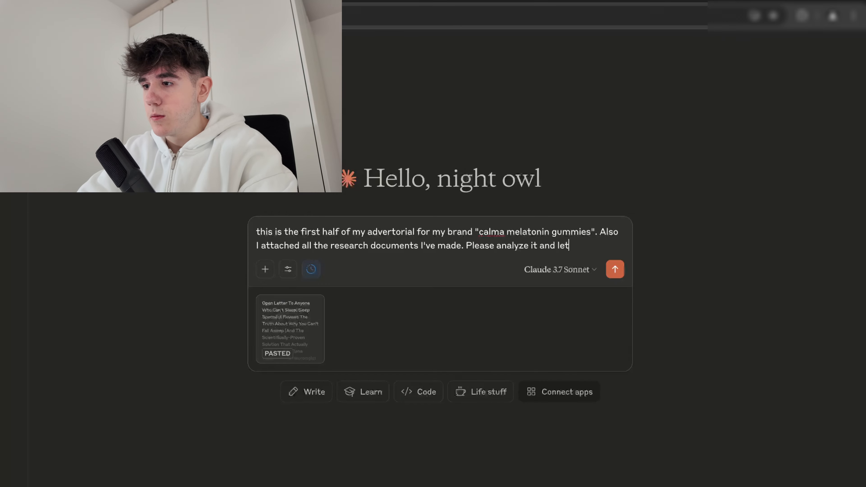
Complete the prompt with "Also I attached all the research documents I've made. Please analyze it and let me know your thoughts" and send it
type("your thoughts")
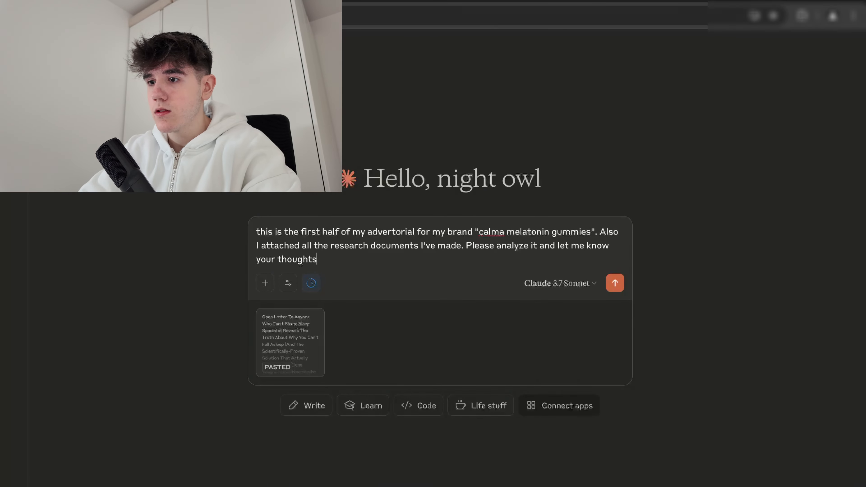
key("Return")
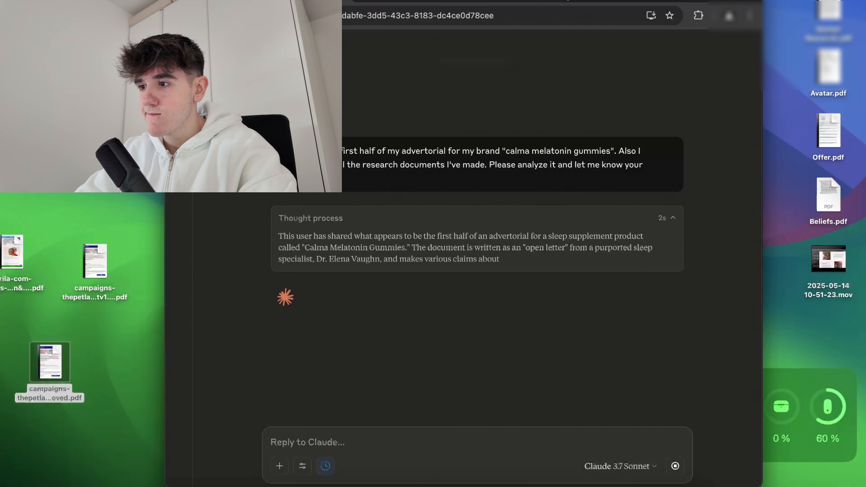
Move the browser window to uncover the desktop files and copy the sent prompt's text into a new reply
left_click_drag(567, 1, 504, 1)
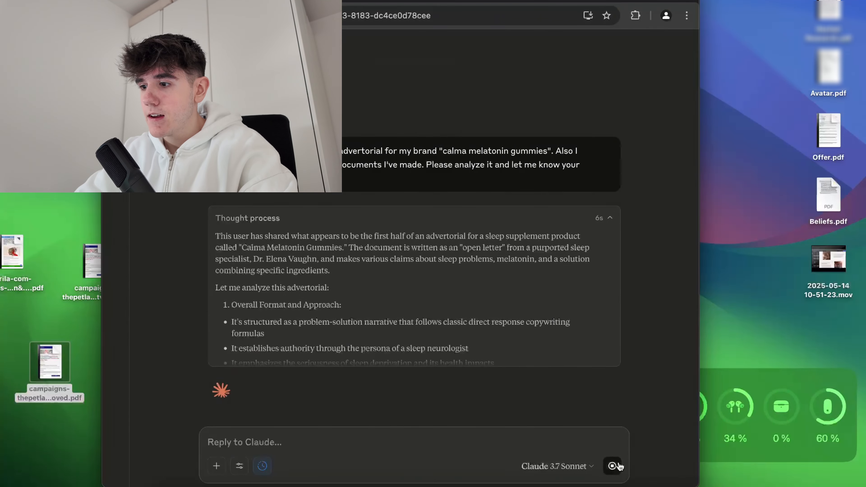
left_click_drag(273, 179, 237, 151)
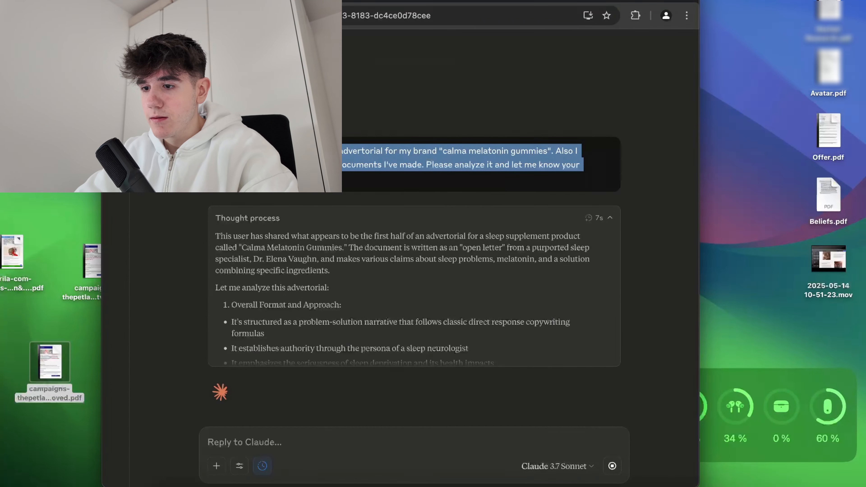
left_click(293, 430)
type("this is the first half of my advertorial for my brand \"calma melatonin gummies\". Also I attached all the research documents I've made. Please analyze it and let me know your thoughts")
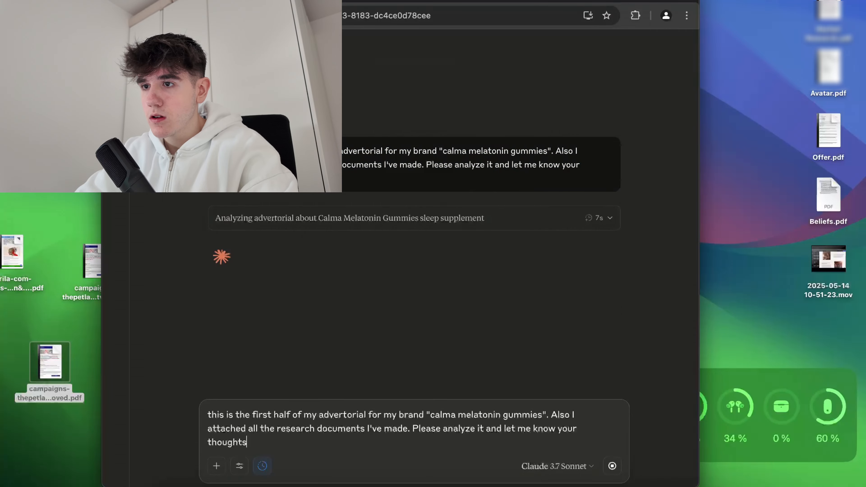
Open the pasted advertorial from the sent message, copy all its text and paste it into the reply as an attachment
left_click(259, 106)
key("super+a")
left_click(534, 218)
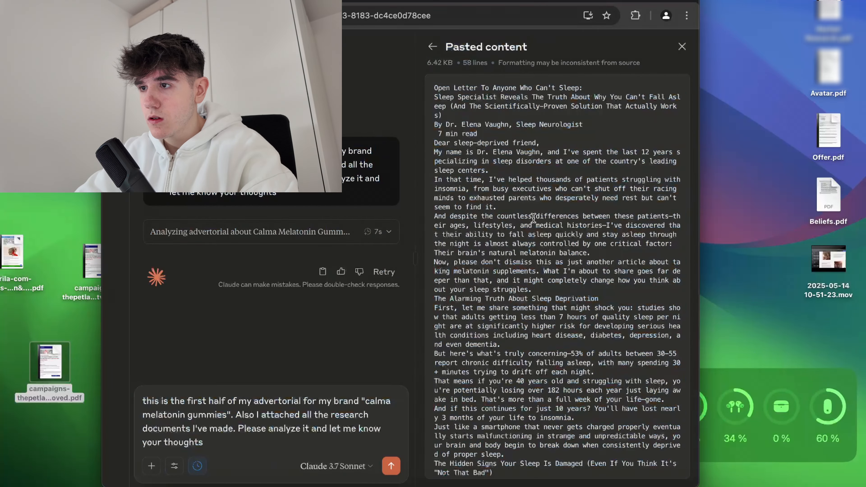
left_click_drag(434, 90, 471, 484)
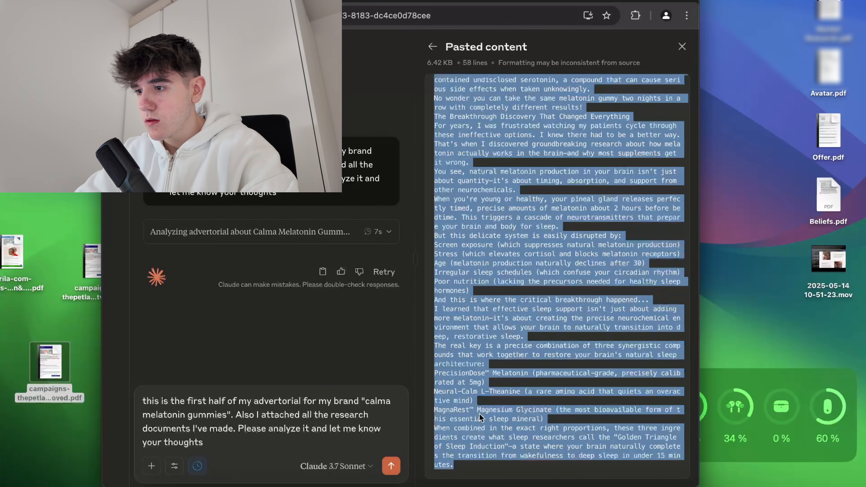
left_click(300, 441)
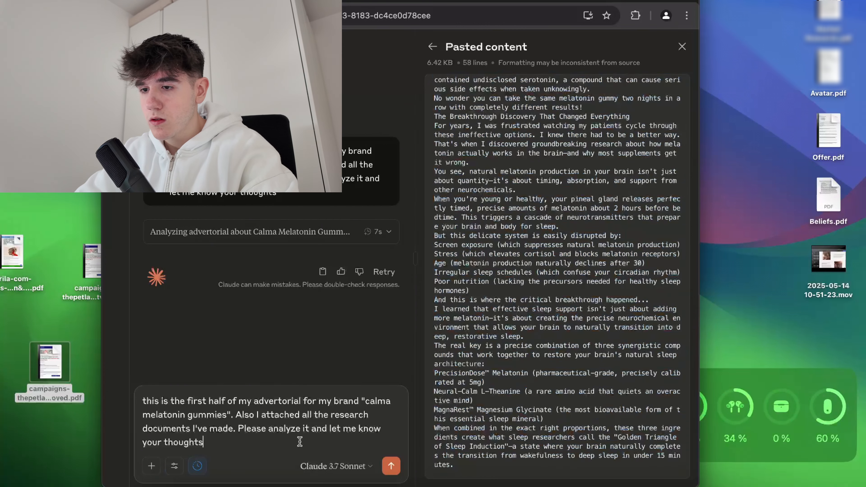
key("super+v")
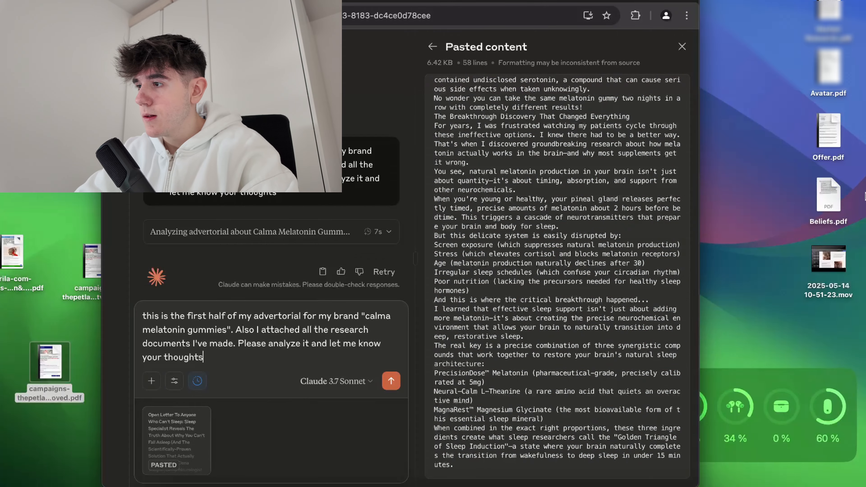
Attach Avatar.pdf, Offer.pdf and Beliefs.pdf from the desktop to the reply, restore the full-screen window, close the pasted content view and send the message
left_click_drag(865, 204, 283, 424)
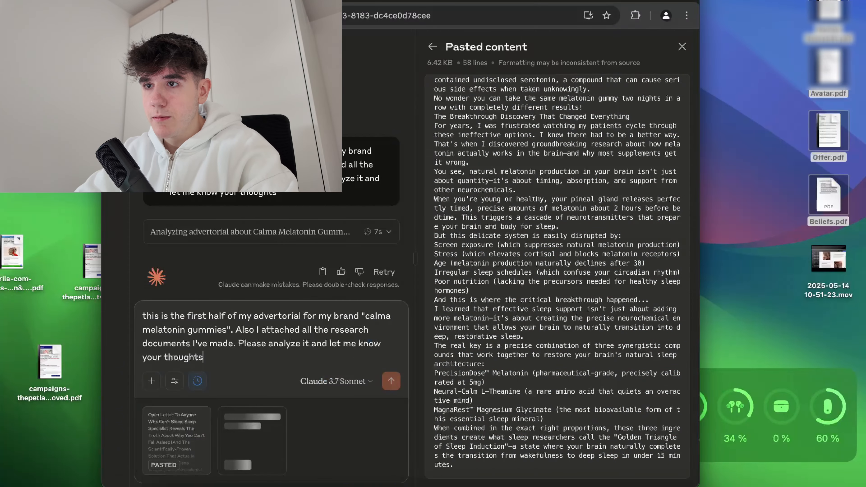
key("ctrl+super+f")
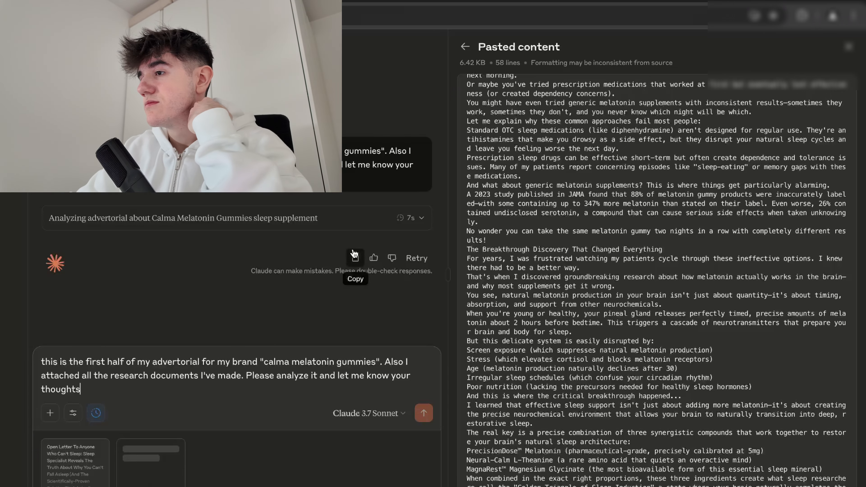
left_click(849, 46)
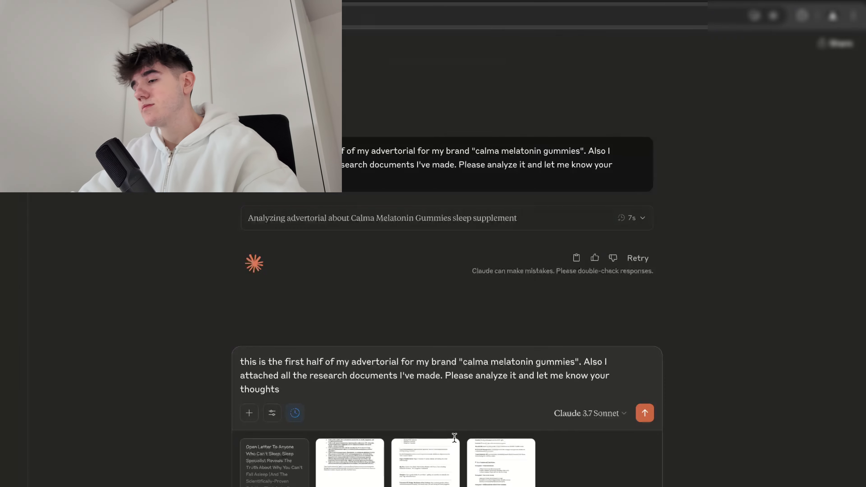
left_click(643, 413)
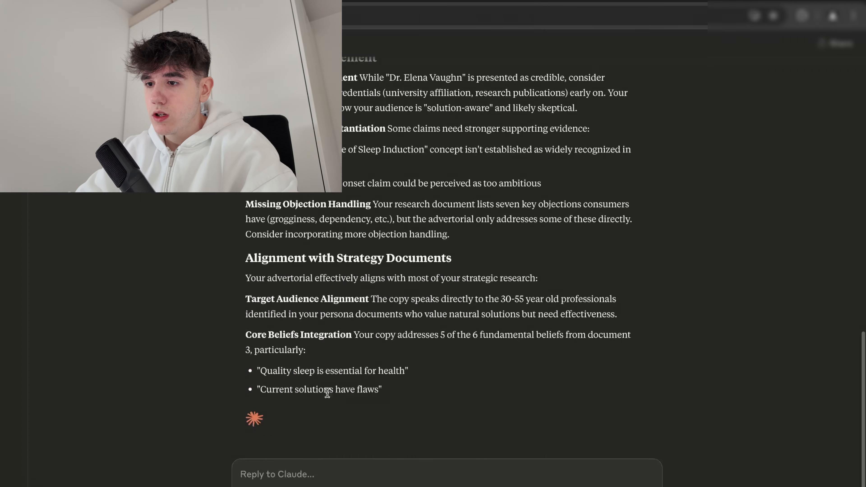
Look through the advertorial analysis and send the reply "Cool, now that you have the first half, finish it!"
scroll(359, 357, "up", 15)
scroll(359, 357, "down", 7)
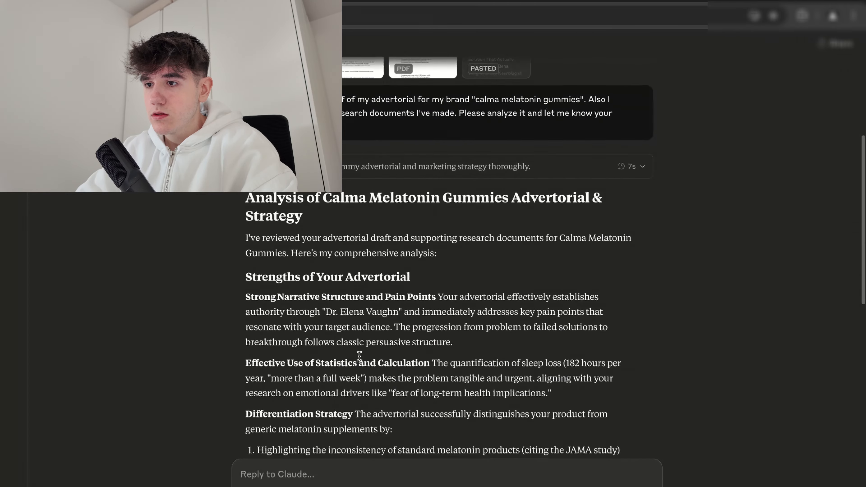
scroll(291, 215, "down", 15)
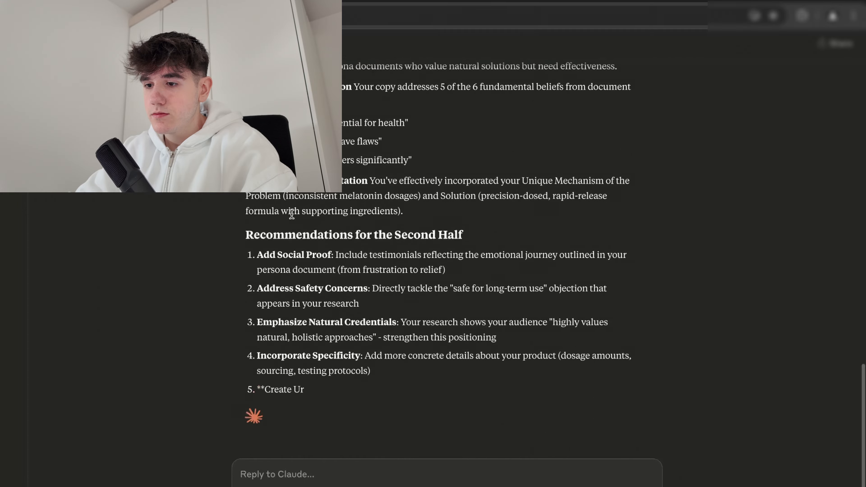
scroll(326, 319, "up", 20)
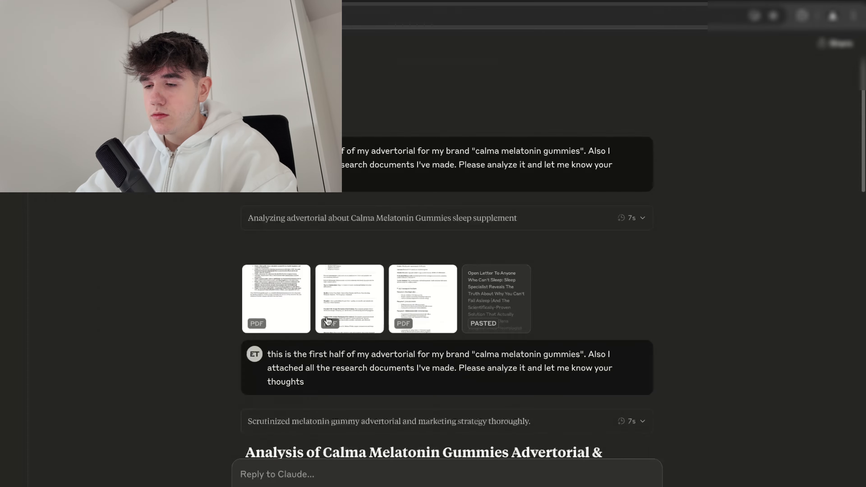
scroll(327, 319, "down", 20)
type("Coo")
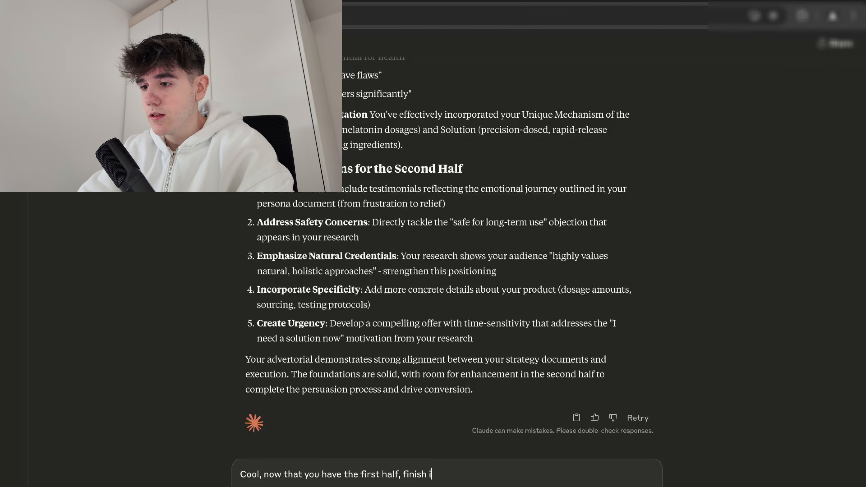
key("Return")
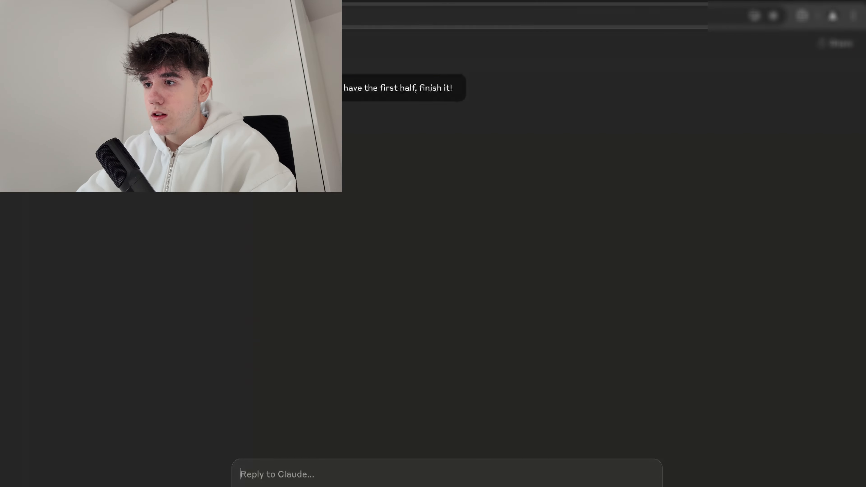
key("XF86MonBrightnessUp")
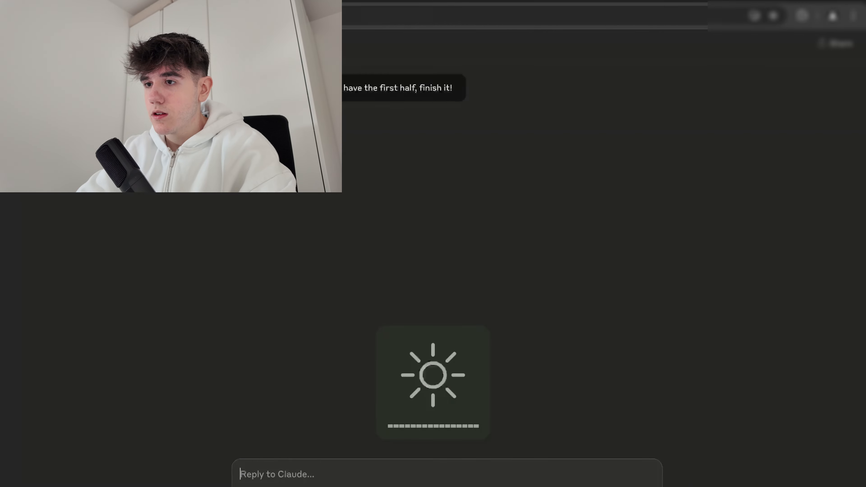
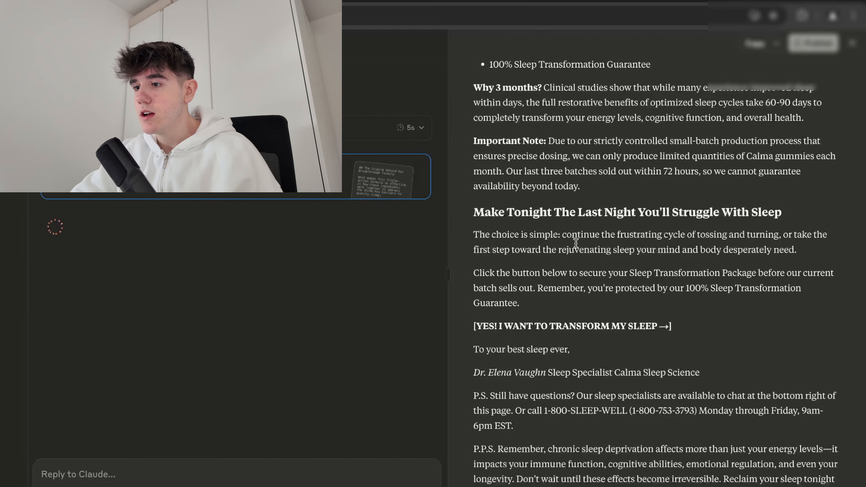
Copy the full second half of the advertorial from Claude and paste it after the first half's closing paragraph in the Google Docs document
left_click_drag(836, 479, 494, 14)
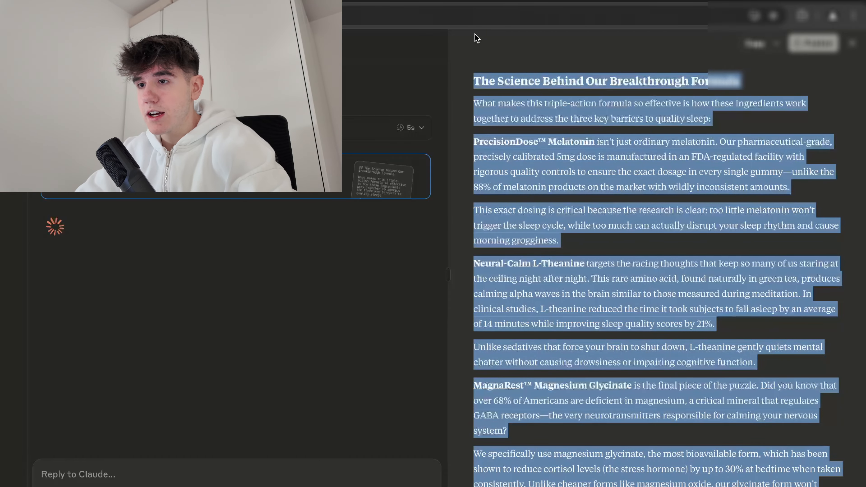
key("super+Tab")
key("super+Tab")
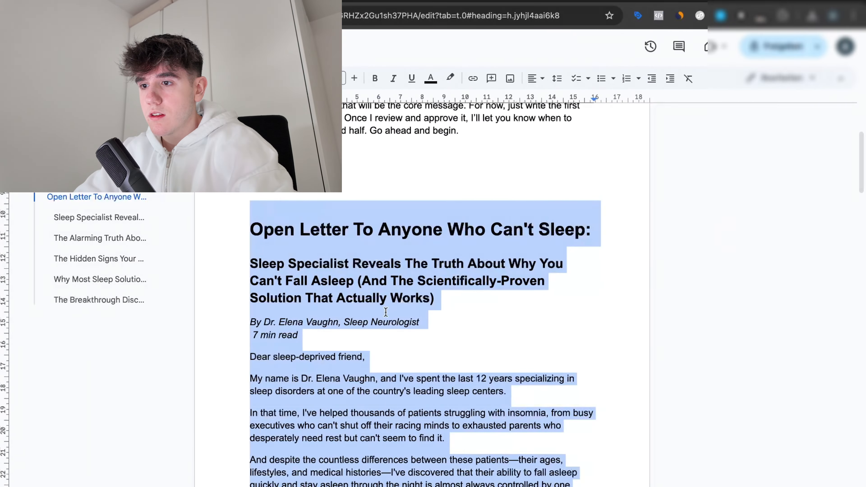
scroll(386, 311, "down", 20)
left_click(387, 353)
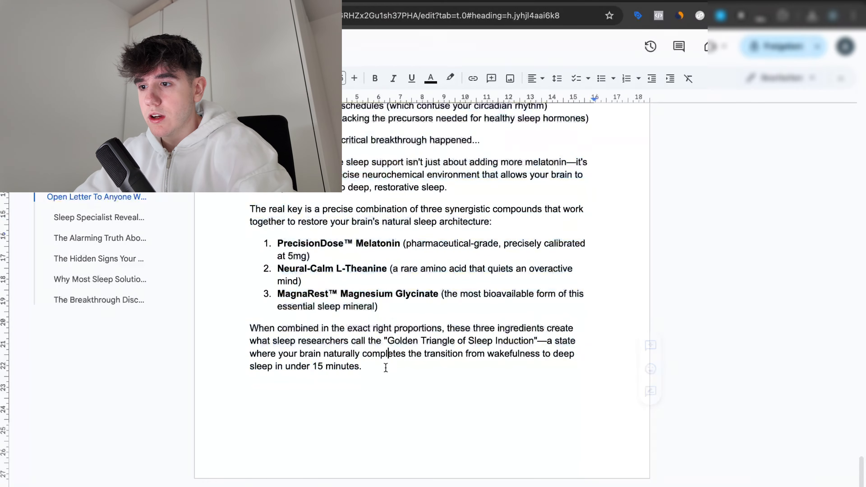
left_click(386, 368)
key("Return")
key("Return")
key("super+v")
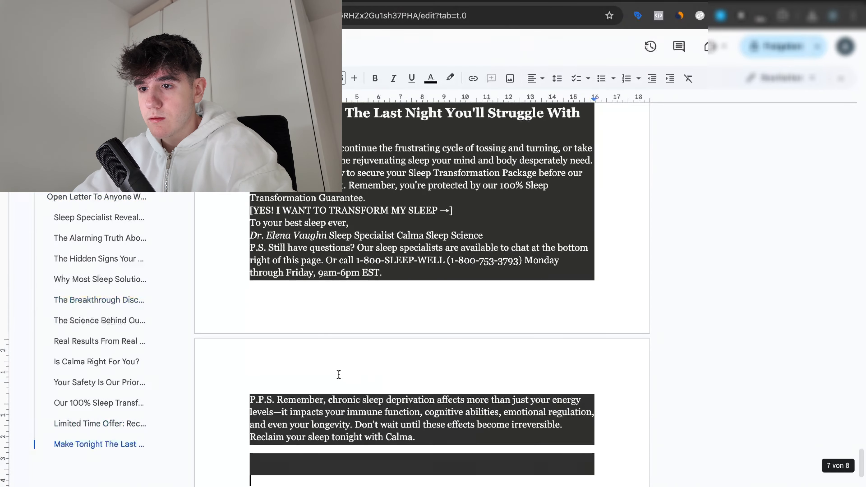
Look back through the combined advertorial from the pasted ending up to the "Open Letter To Anyone Who Can't Sleep:" headline
scroll(339, 375, "up", 15)
scroll(338, 374, "up", 15)
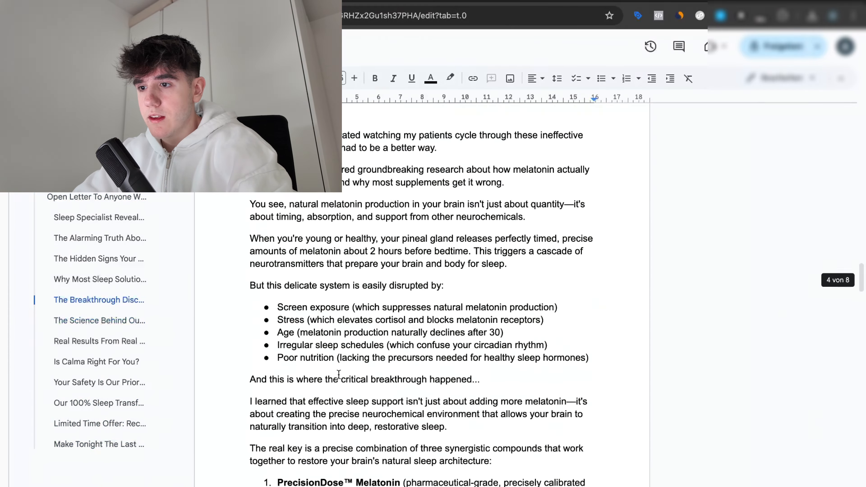
scroll(339, 374, "down", 5)
scroll(339, 375, "up", 8)
scroll(339, 375, "up", 20)
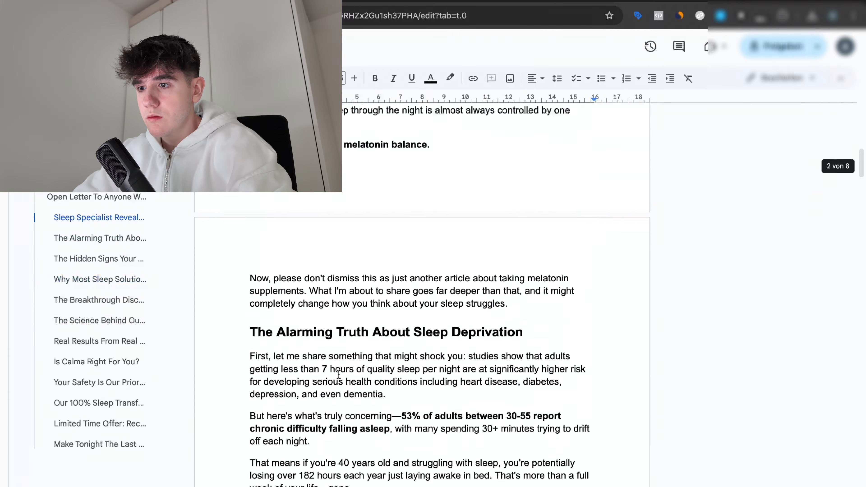
scroll(338, 374, "down", 7)
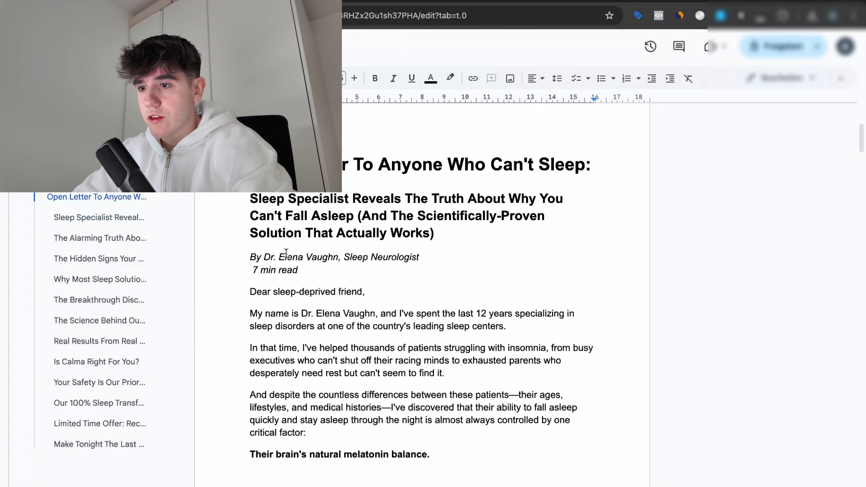
left_click_drag(251, 165, 535, 165)
left_click(538, 165)
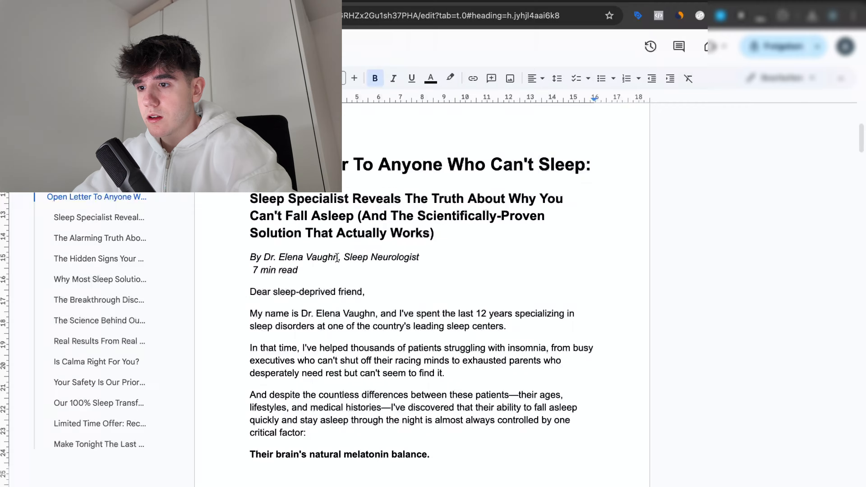
Examine the pasted sections from "The Science Behind Our Breakthrough Formula" to "Is Calma Right For You?" and compare them with the first half
scroll(337, 257, "down", 20)
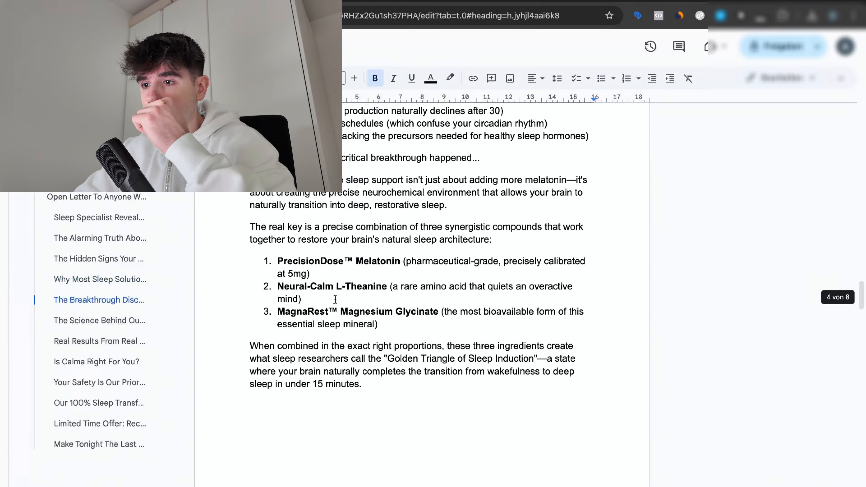
scroll(335, 299, "down", 8)
left_click_drag(268, 198, 377, 200)
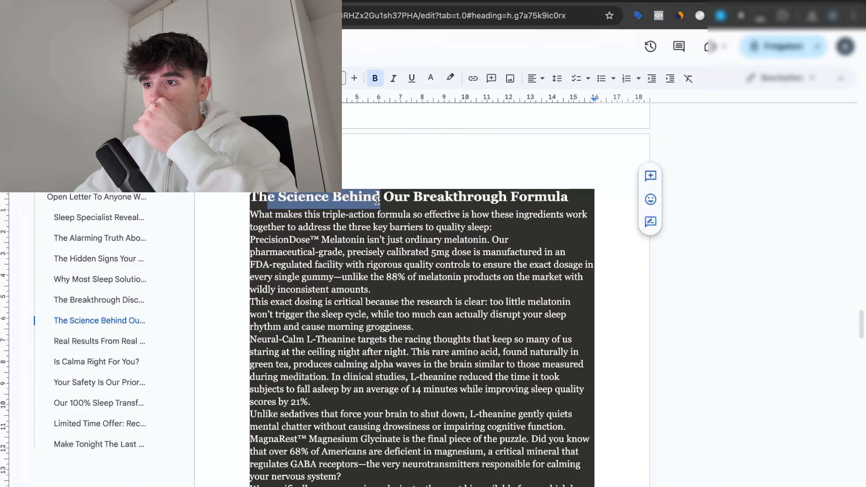
left_click(377, 200)
scroll(451, 216, "down", 1)
scroll(453, 218, "up", 5)
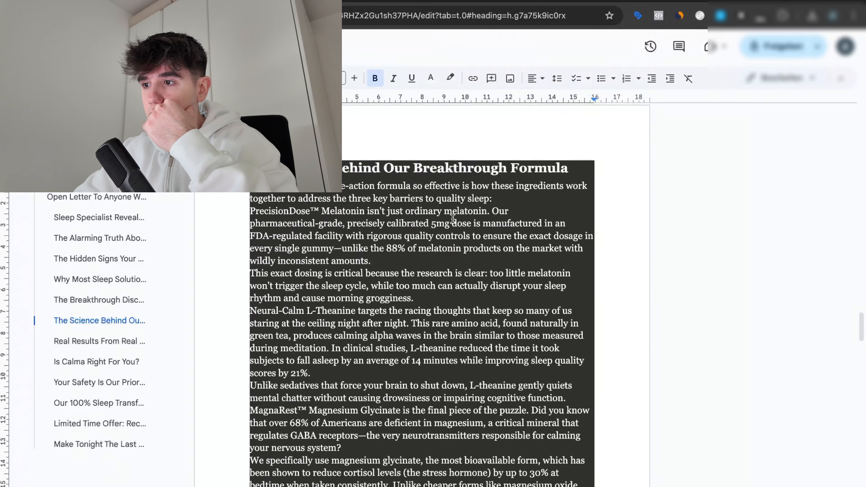
scroll(382, 270, "down", 7)
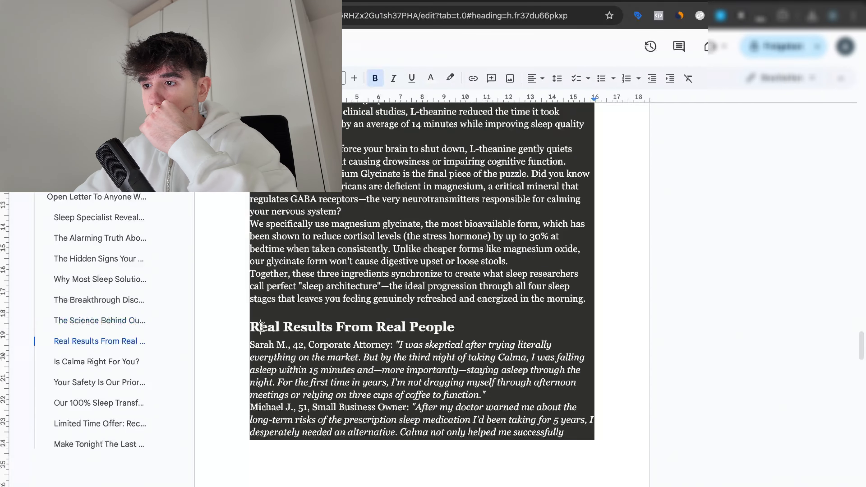
scroll(381, 327, "down", 11)
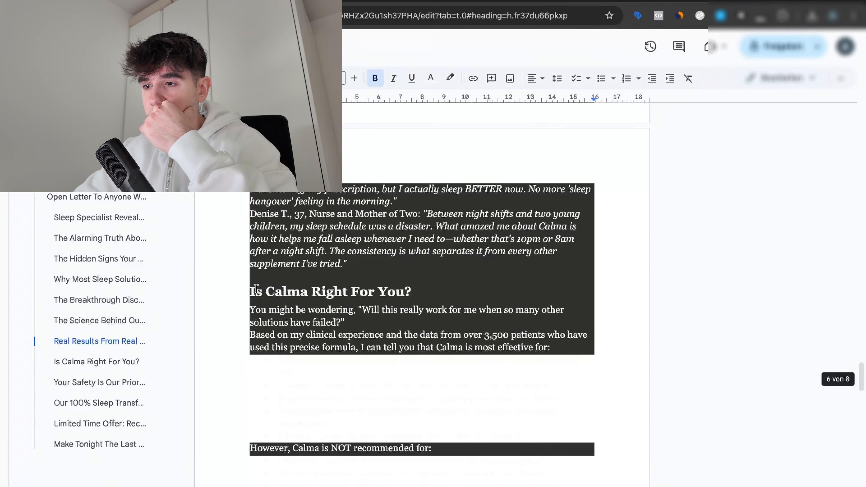
left_click(109, 326)
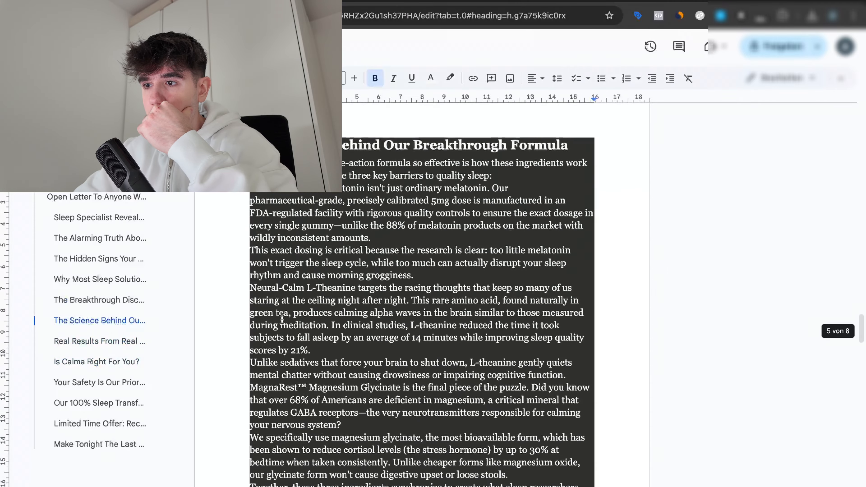
scroll(318, 279, "up", 20)
scroll(318, 279, "up", 7)
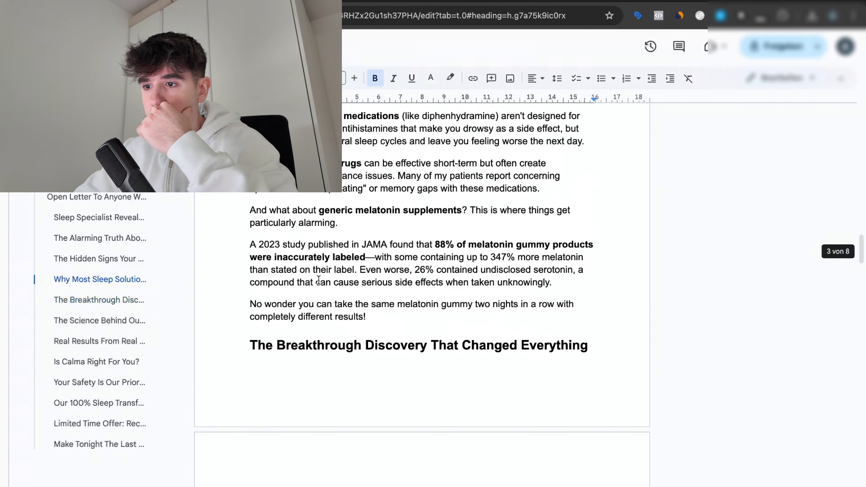
scroll(406, 354, "down", 20)
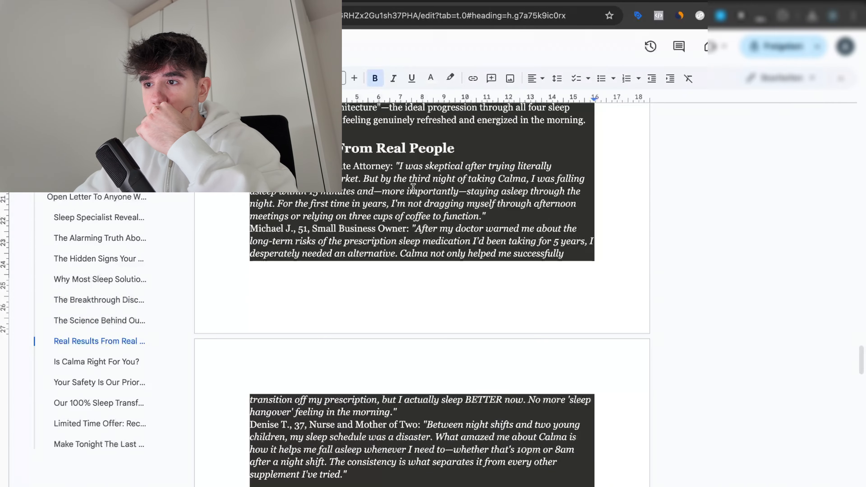
scroll(383, 238, "up", 10)
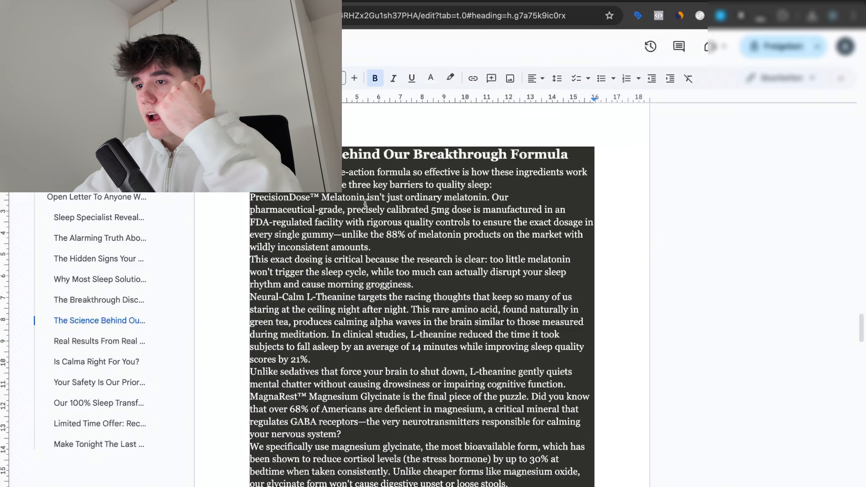
Delete the Science section's paragraphs from "Neural-Calm L-Theanine" through the one on "sleep architecture", and check the whole document
scroll(370, 221, "down", 2)
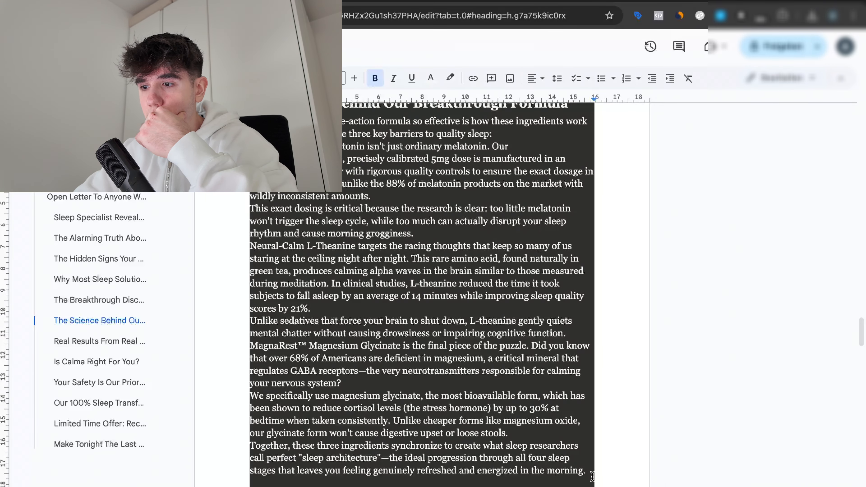
left_click_drag(592, 476, 248, 207)
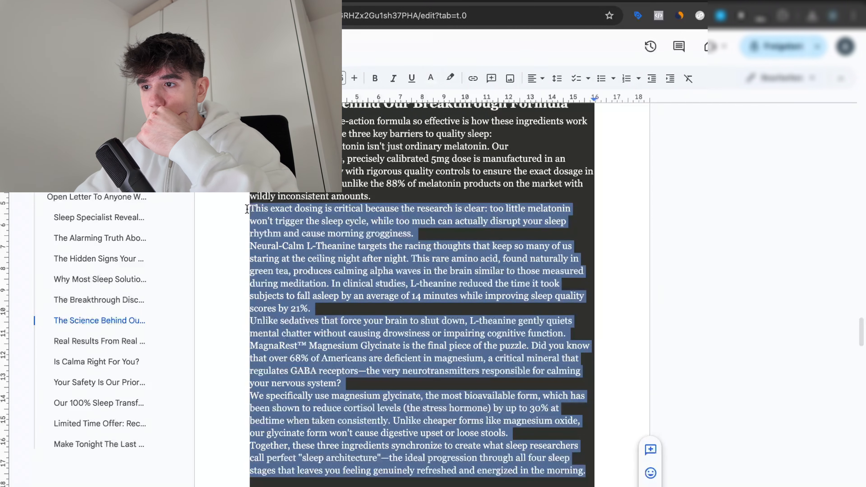
left_click(415, 296)
left_click_drag(249, 243, 587, 473)
key("BackSpace")
scroll(375, 410, "up", 5)
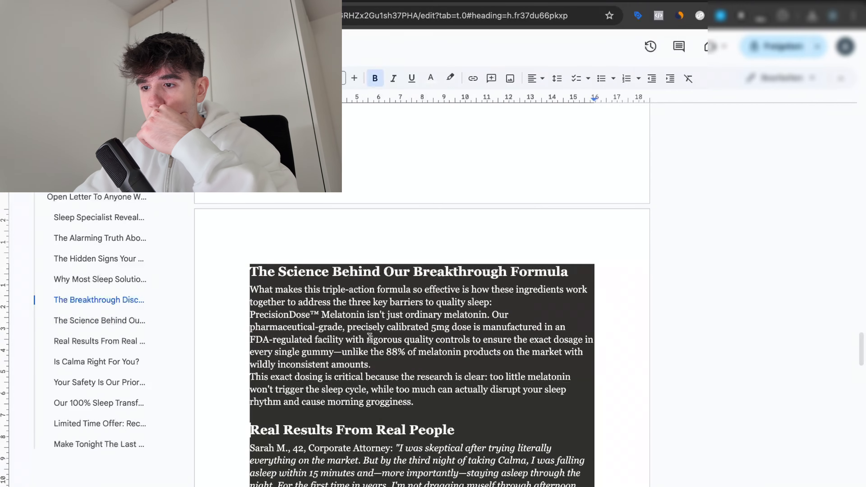
scroll(367, 340, "down", 20)
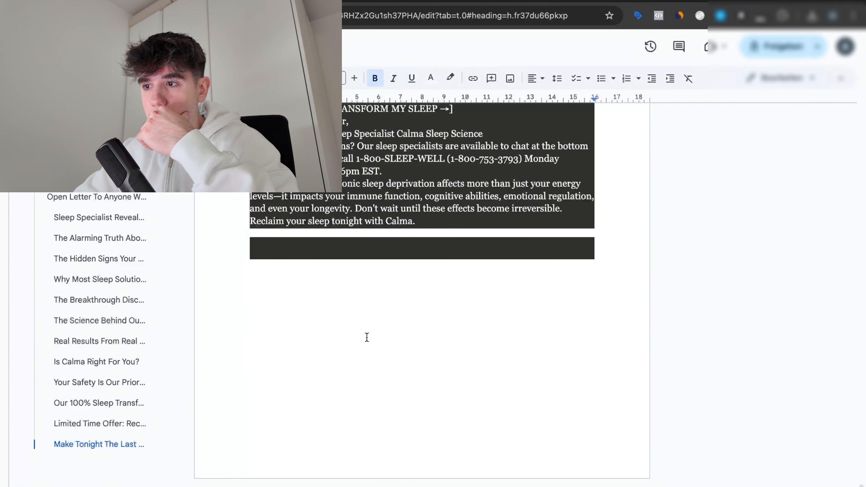
scroll(367, 337, "up", 20)
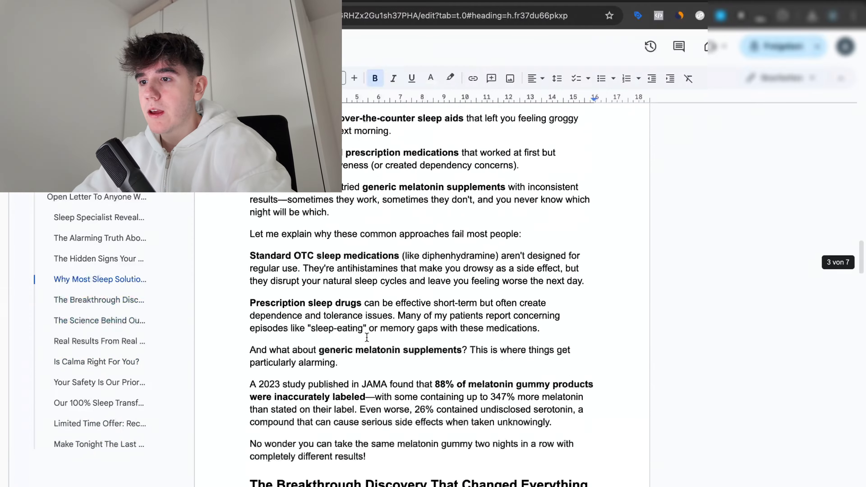
scroll(367, 337, "up", 20)
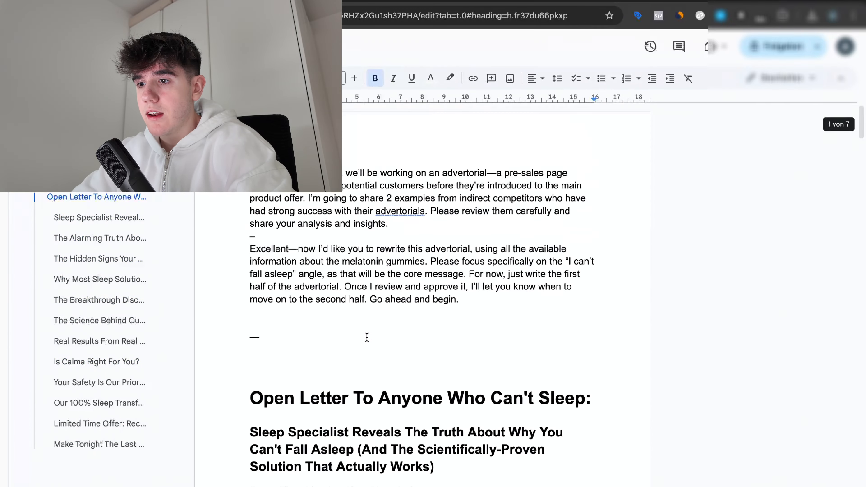
scroll(367, 337, "down", 5)
Switch to the GemPages template library, compare the advertorial templates with the written copy, and select the "Advertorial - Foun..." template about the ergonomic pillow
left_click(635, 1)
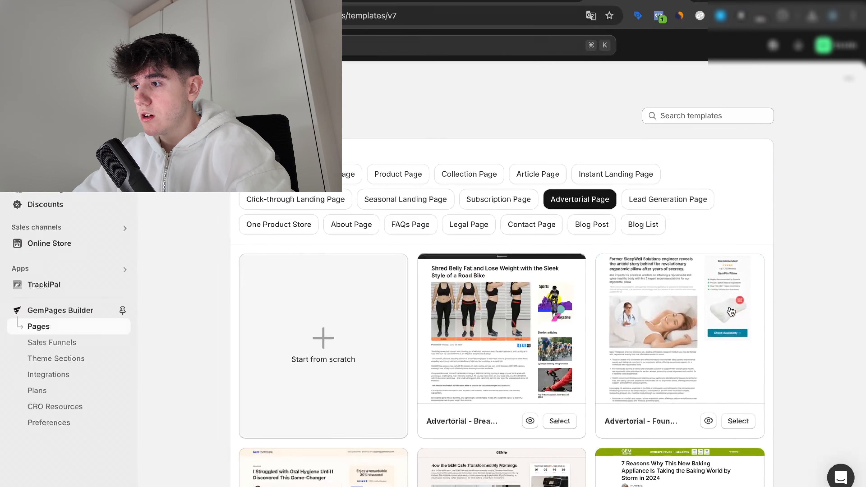
scroll(784, 301, "down", 7)
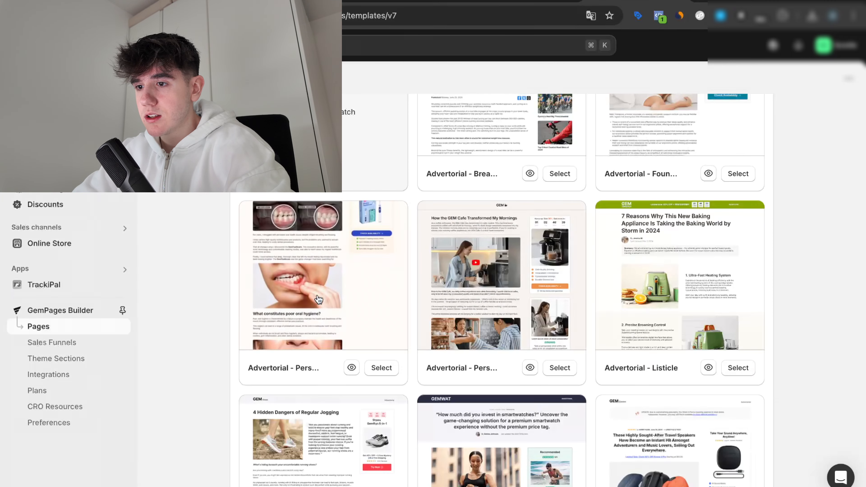
scroll(311, 318, "down", 4)
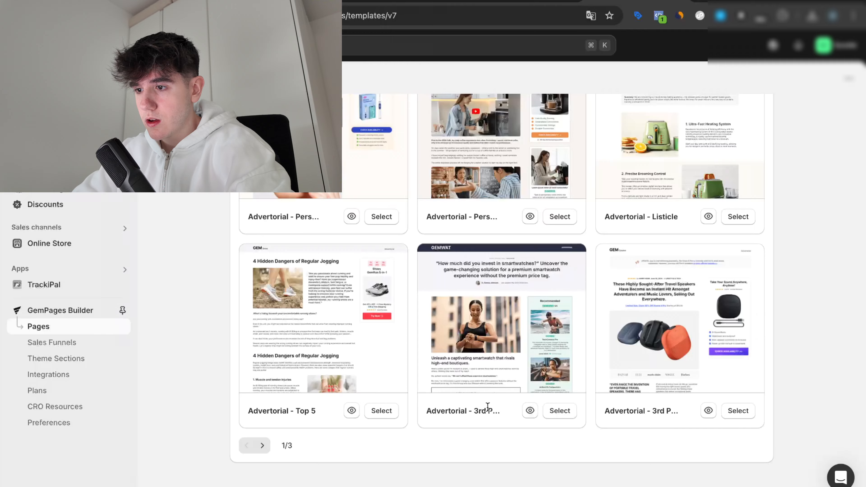
scroll(487, 407, "up", 4)
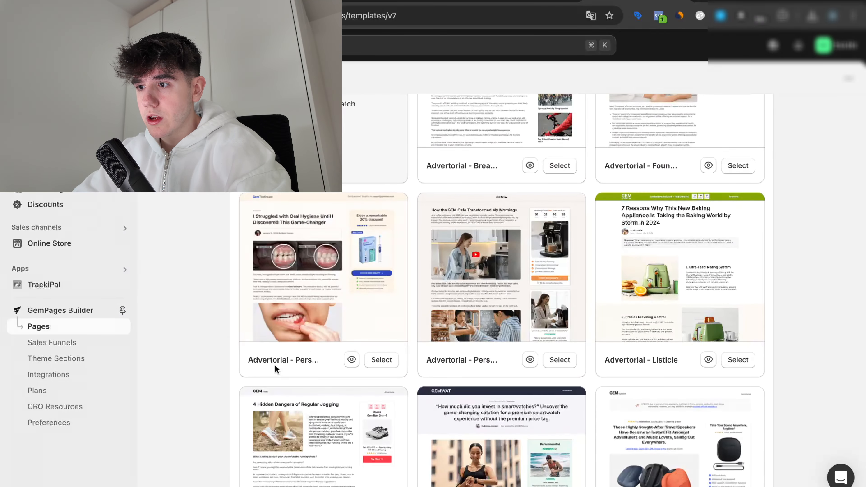
left_click(293, 1)
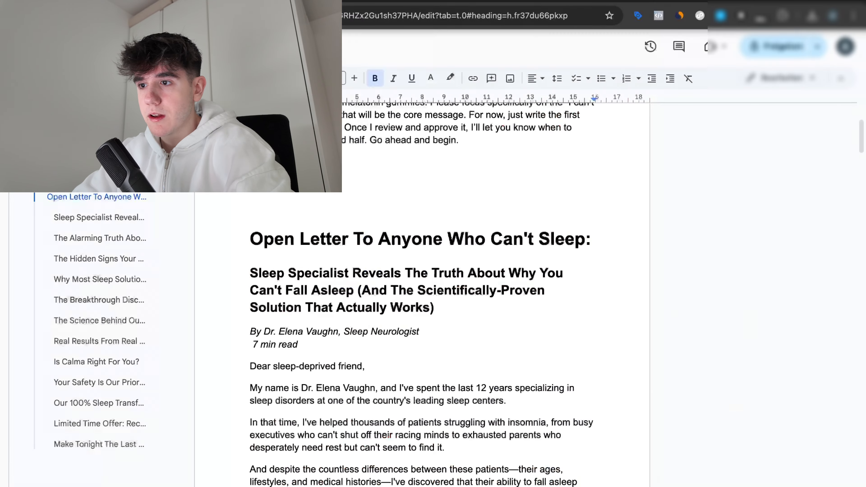
scroll(365, 240, "up", 1)
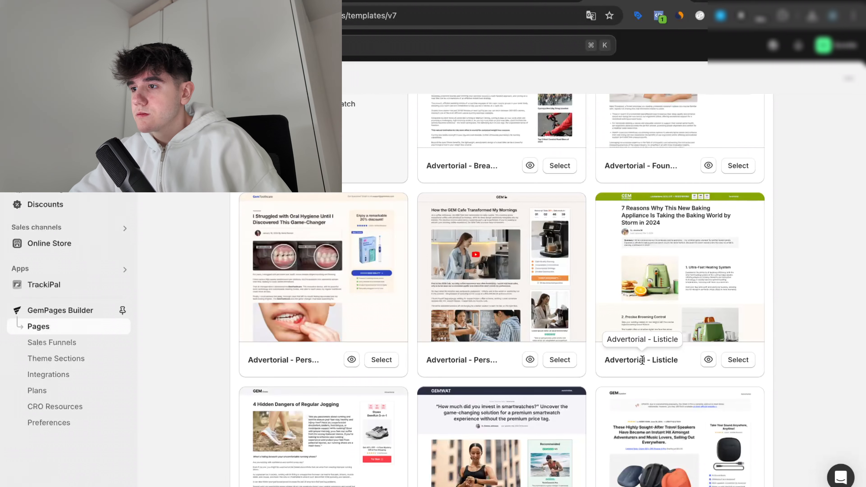
scroll(642, 361, "up", 3)
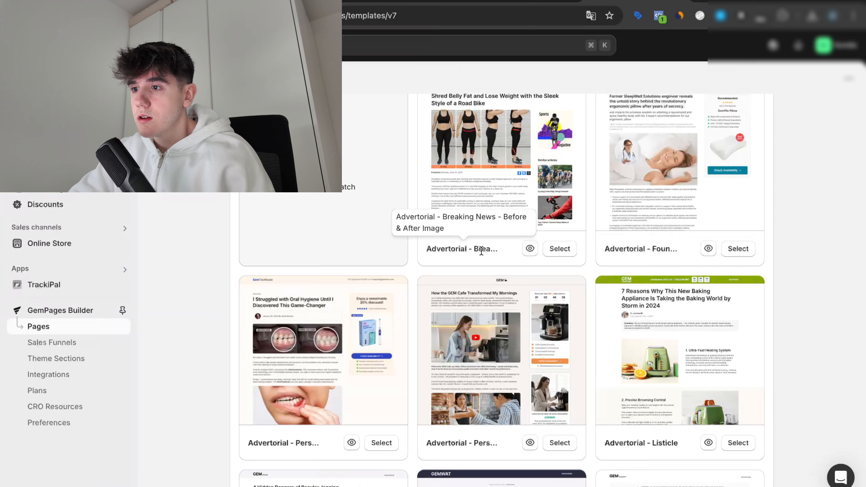
scroll(512, 239, "up", 2)
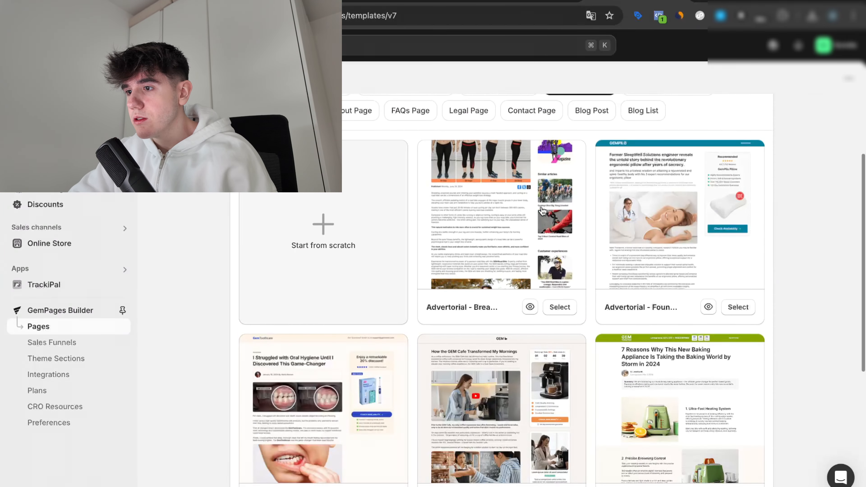
scroll(682, 240, "down", 1)
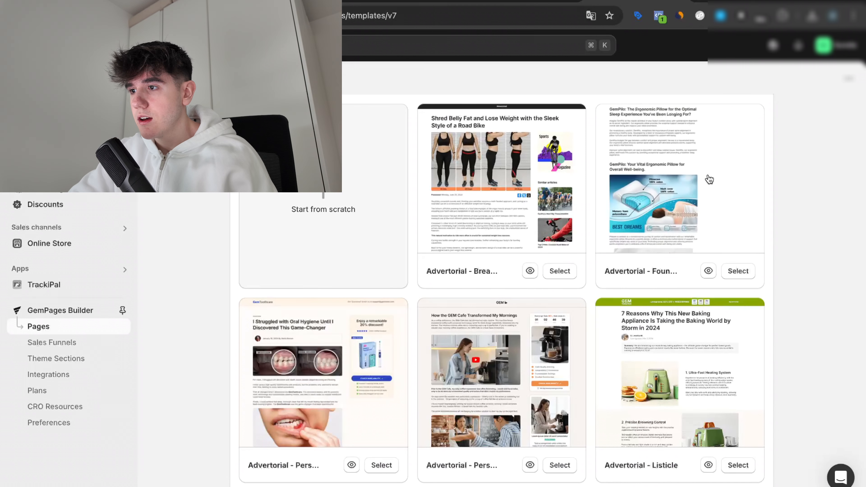
left_click(735, 272)
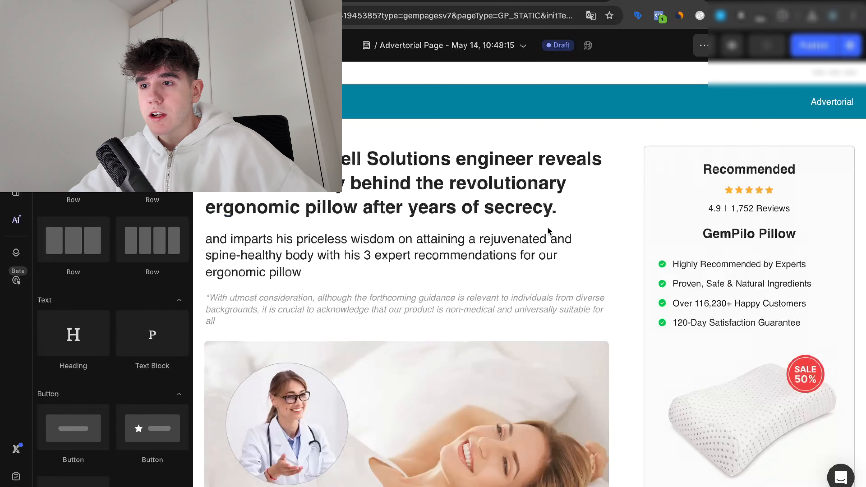
Replace the template's main headline with "Open Letter To Anyone Who Can't Sleep:" copied from the advertorial document
left_click(501, 195)
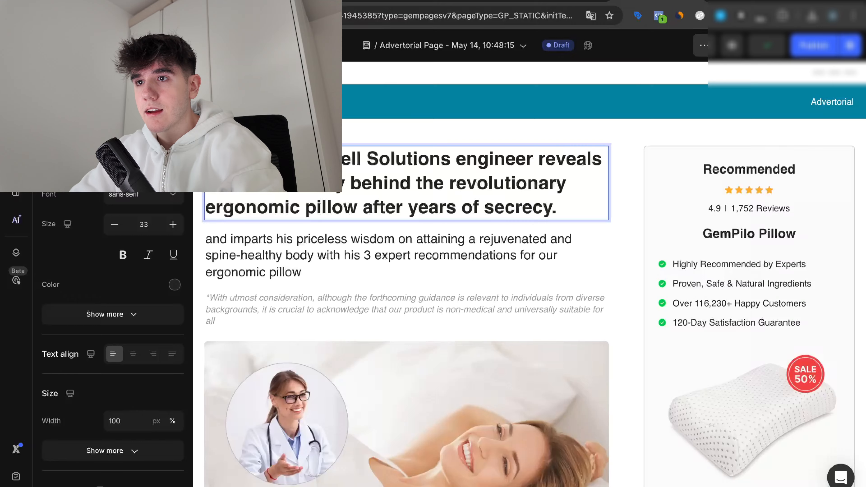
key("ctrl+Tab")
scroll(337, 210, "up", 4)
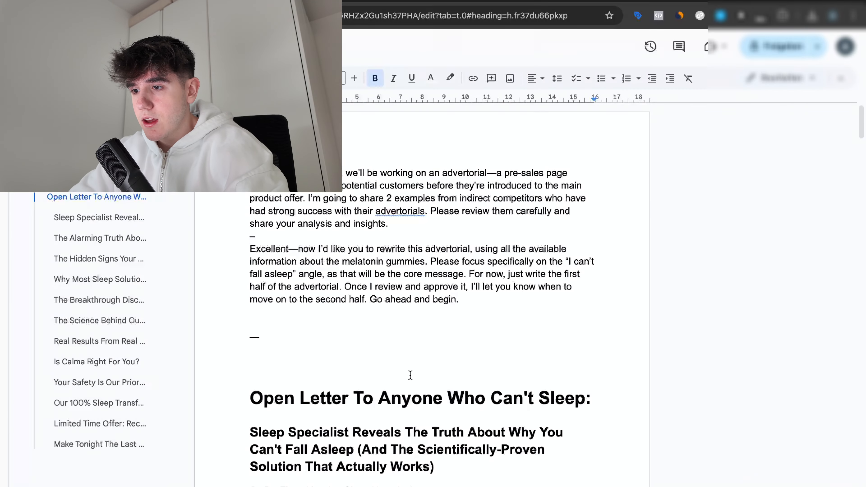
triple_click(408, 397)
key("ctrl+c")
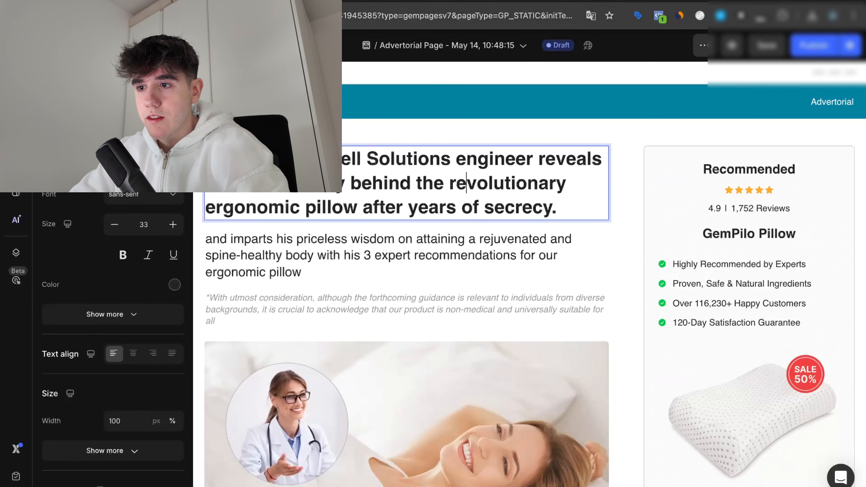
key("ctrl+a")
key("ctrl+v")
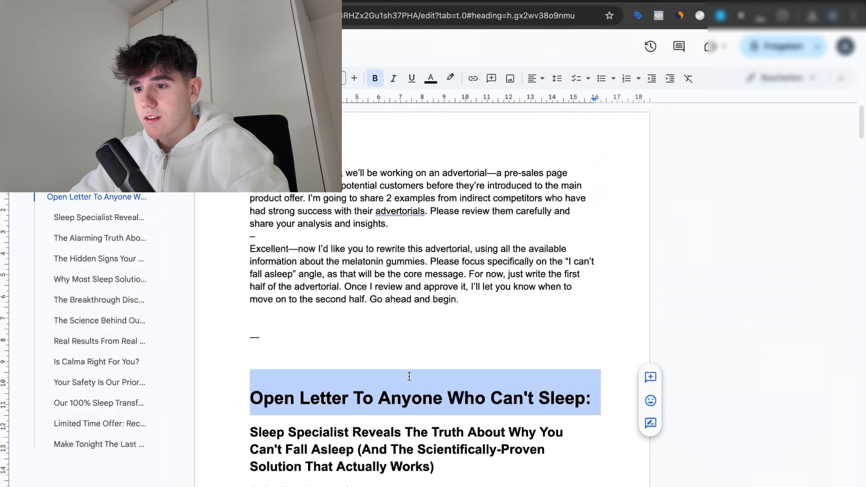
Replace the template's subheading with the document's "Sleep Specialist Reveals The Truth About Why You Can't Fall Asleep (And The Scientifically-Proven Solution That Actually Works)"
left_click(410, 399)
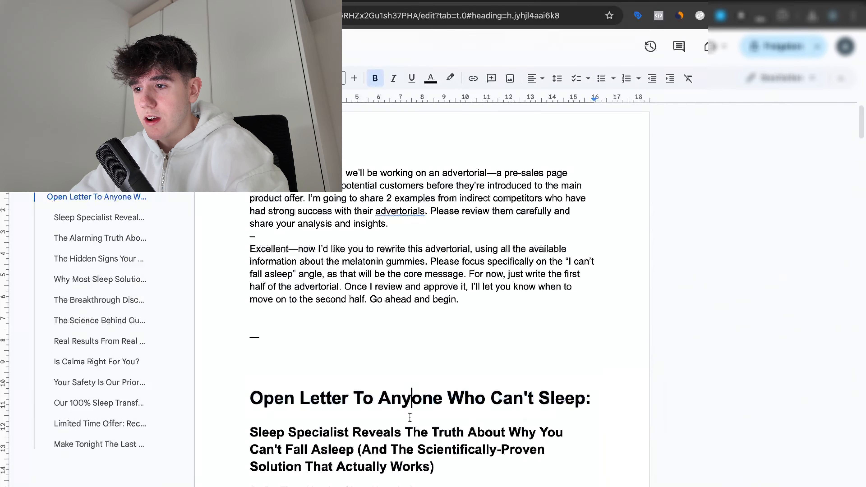
left_click_drag(443, 465, 250, 429)
key("ctrl+c")
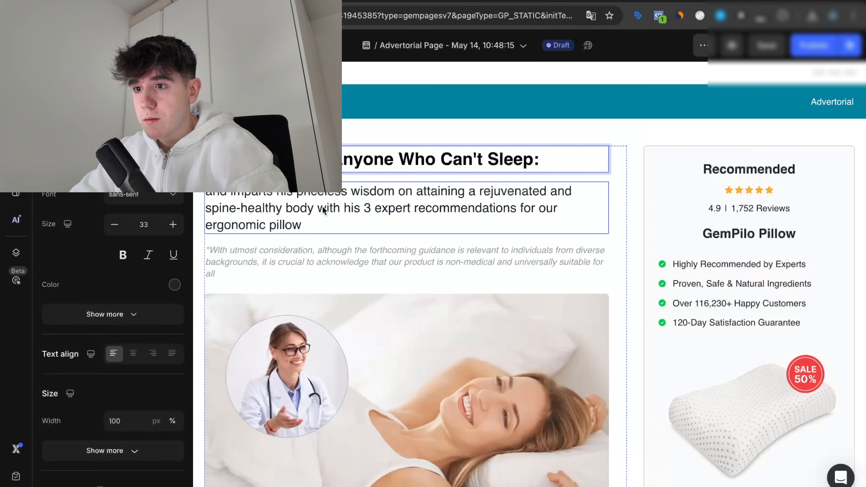
left_click(281, 205)
key("ctrl+a")
key("ctrl+v")
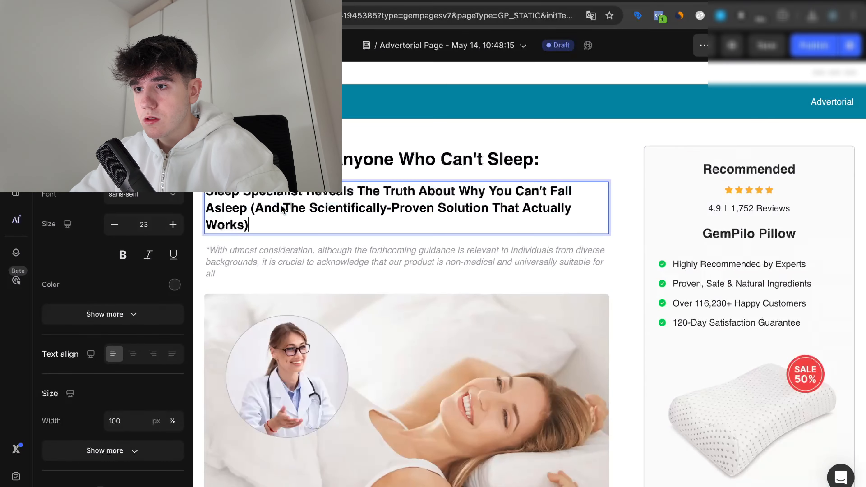
Examine the template's disclaimer line, teal header bar and remaining sections down to the disclosure text at the page's end
left_click(368, 248)
scroll(370, 246, "down", 5)
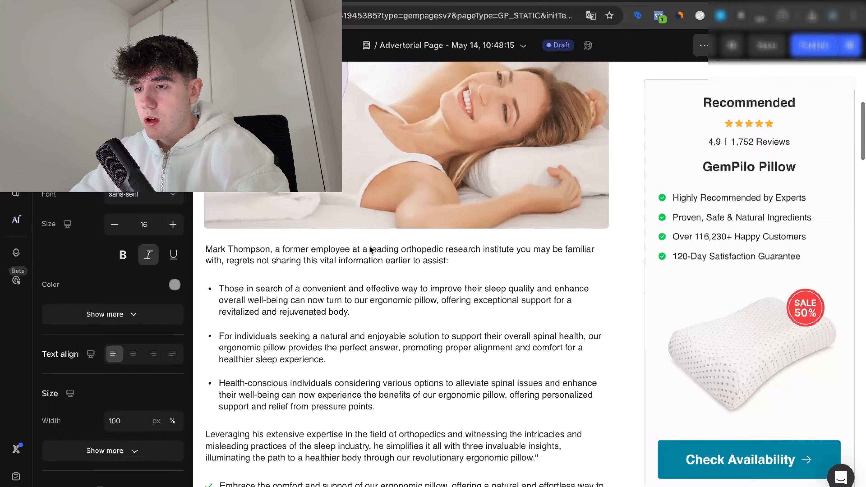
scroll(369, 246, "up", 4)
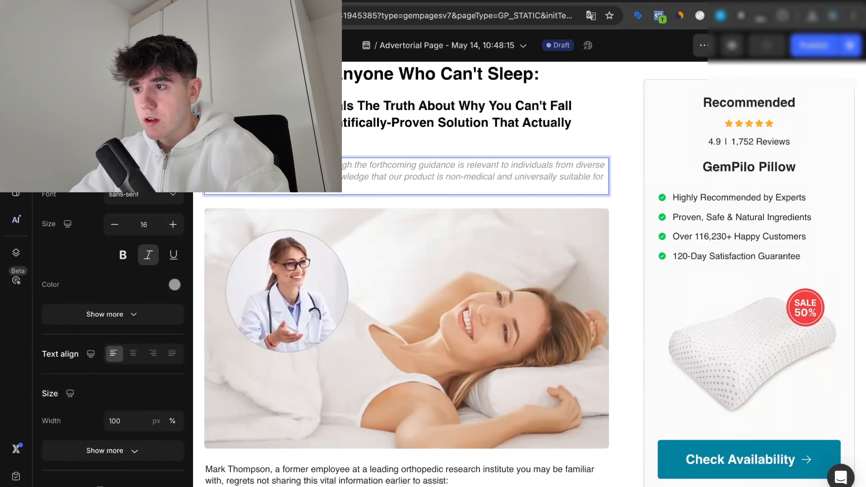
scroll(330, 204, "up", 2)
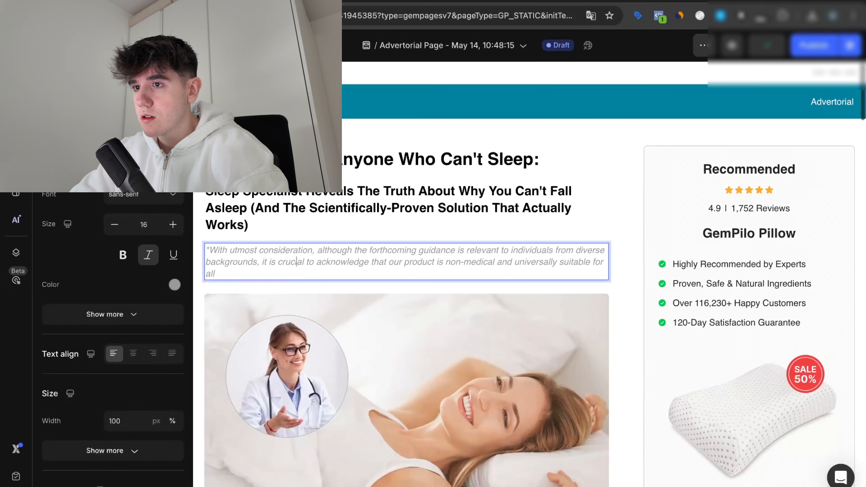
left_click(300, 102)
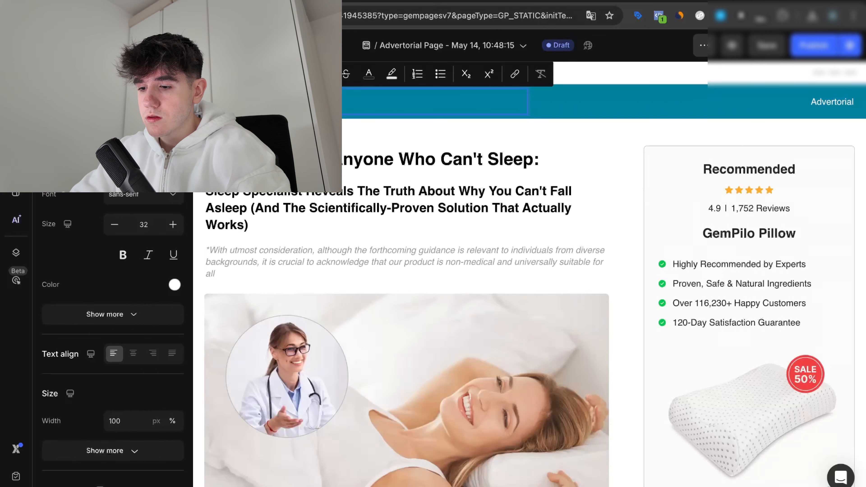
left_click(327, 111)
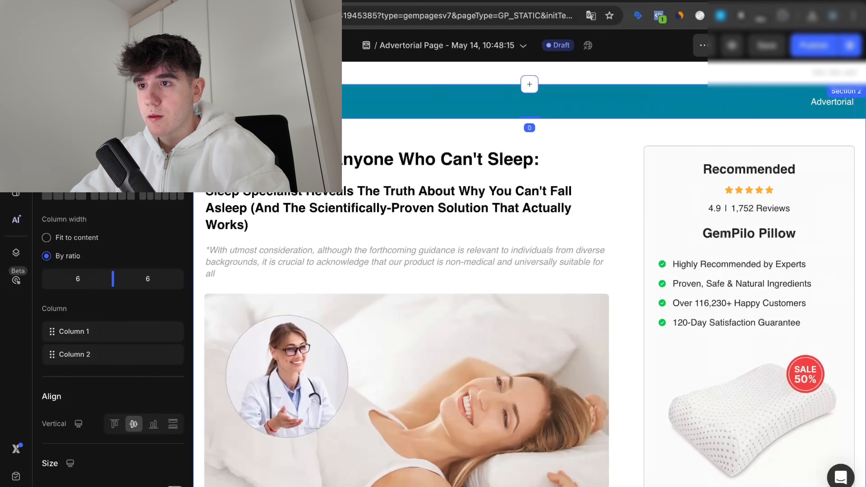
left_click(335, 116)
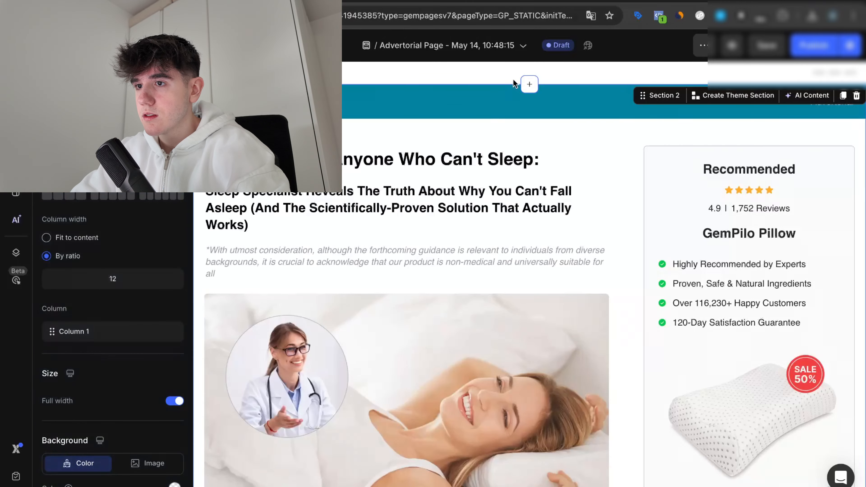
left_click(371, 164)
left_click(341, 210)
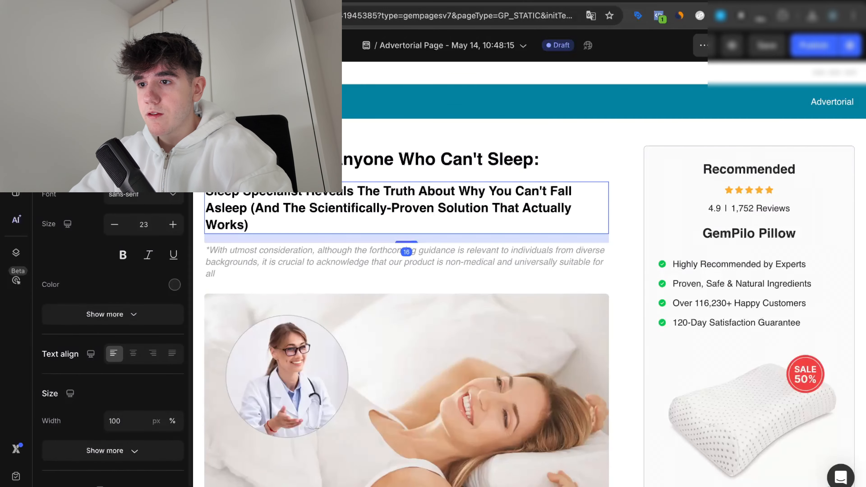
left_click(288, 267)
scroll(289, 266, "down", 20)
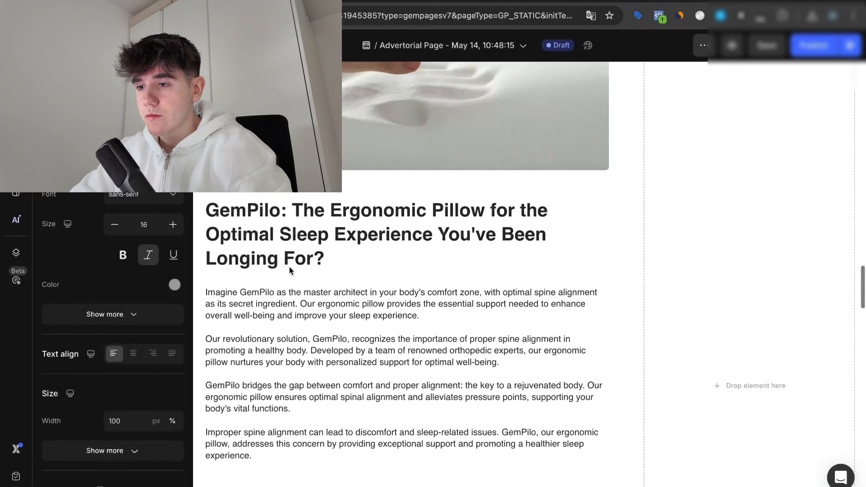
scroll(289, 266, "down", 15)
scroll(290, 270, "up", 6)
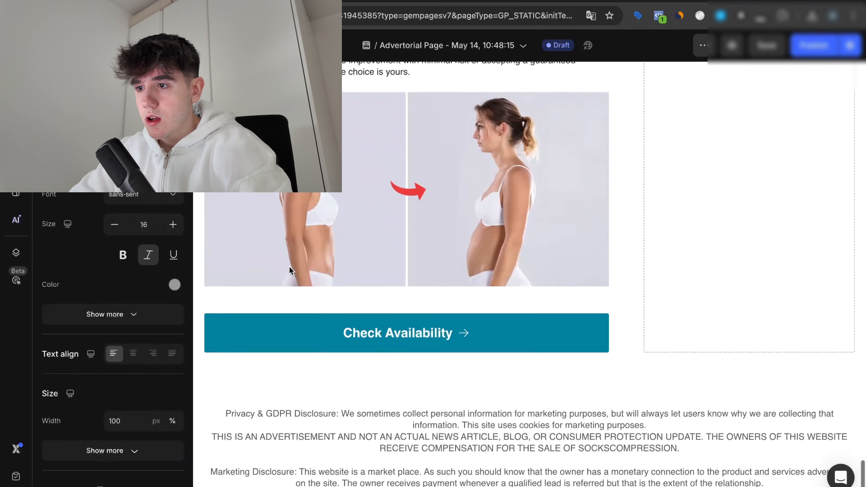
scroll(307, 234, "up", 20)
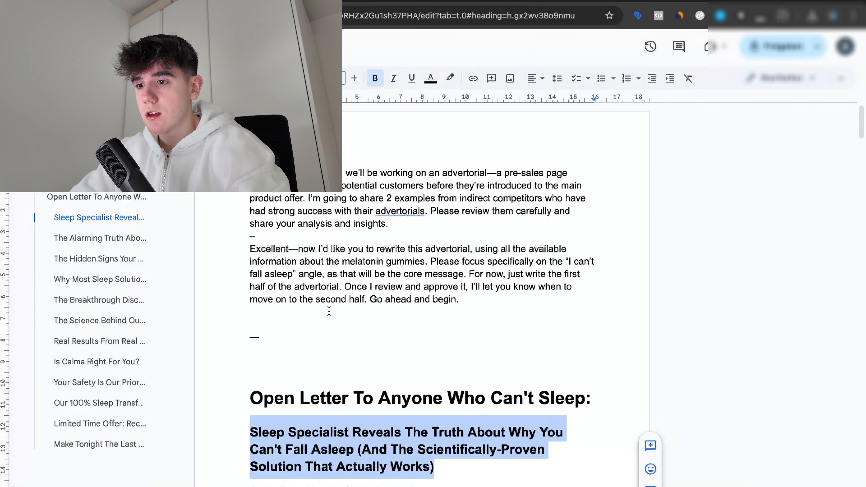
Compare the document's byline and opening letter paragraphs with the template's disclaimer, hero image, intro text and bullet lists
left_click(329, 311)
scroll(341, 410, "down", 3)
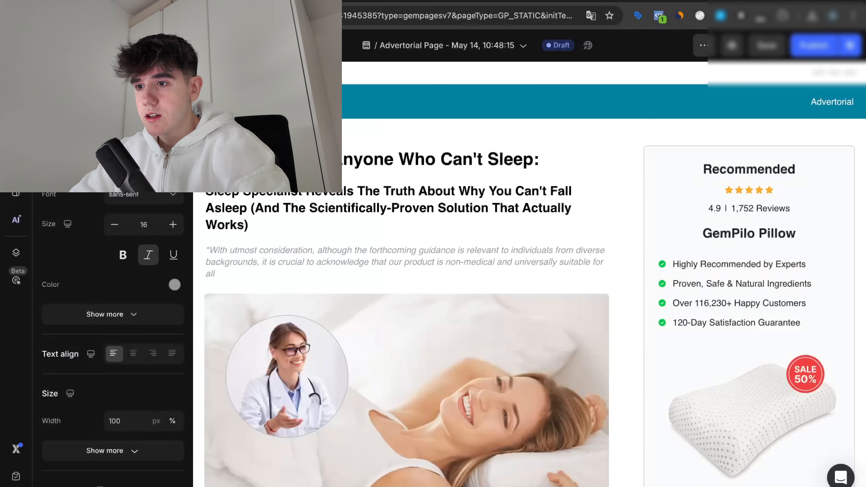
scroll(386, 323, "down", 5)
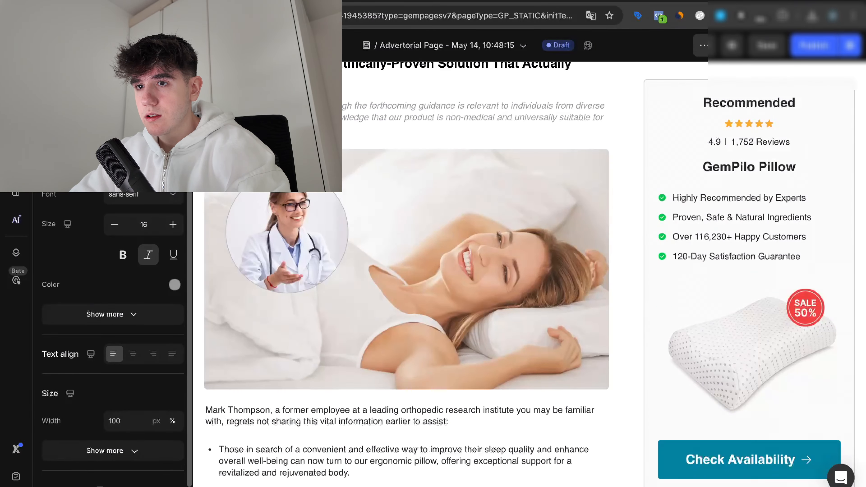
scroll(268, 241, "up", 5)
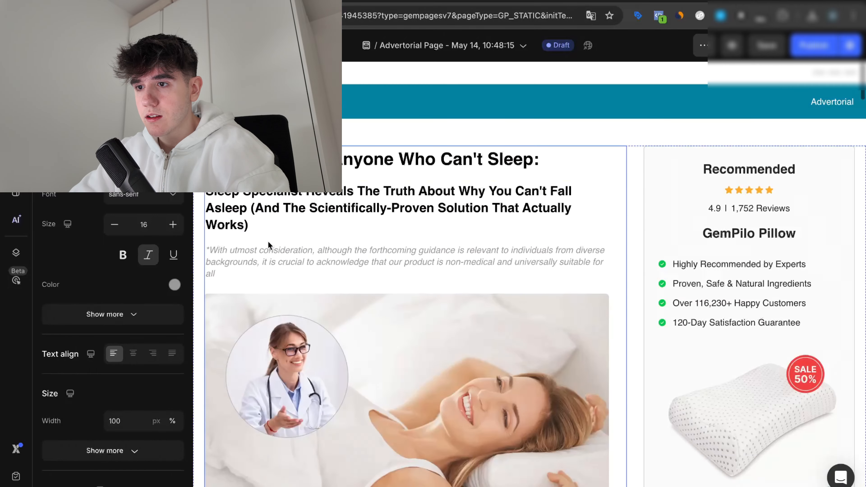
scroll(278, 257, "down", 9)
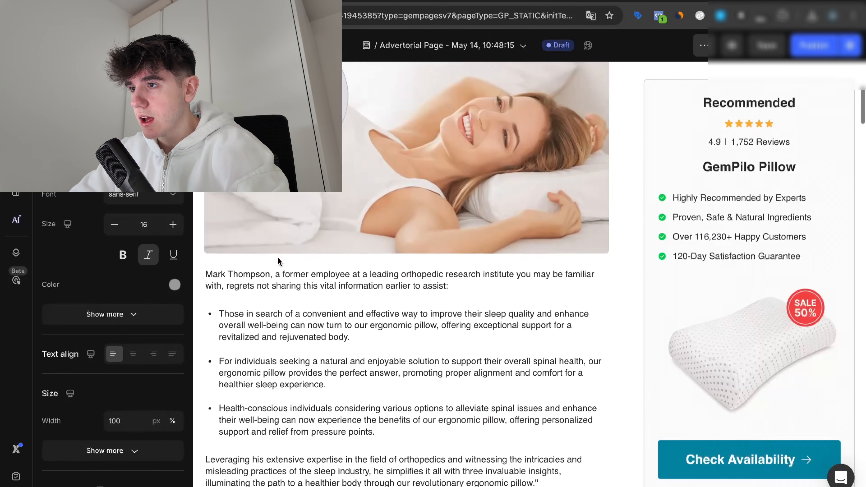
scroll(278, 256, "up", 9)
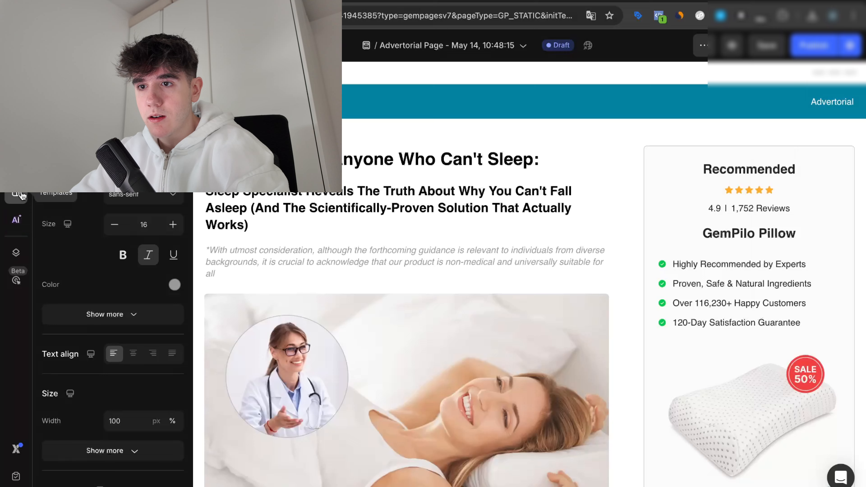
key("ctrl+Tab")
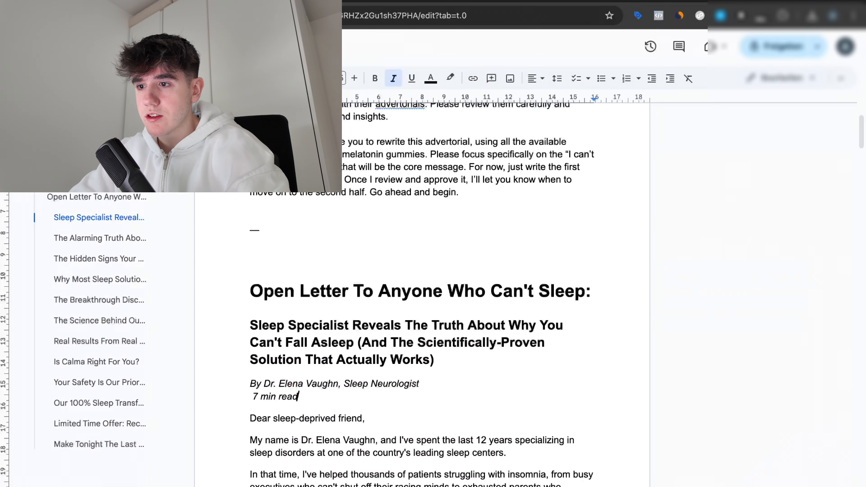
scroll(321, 344, "down", 2)
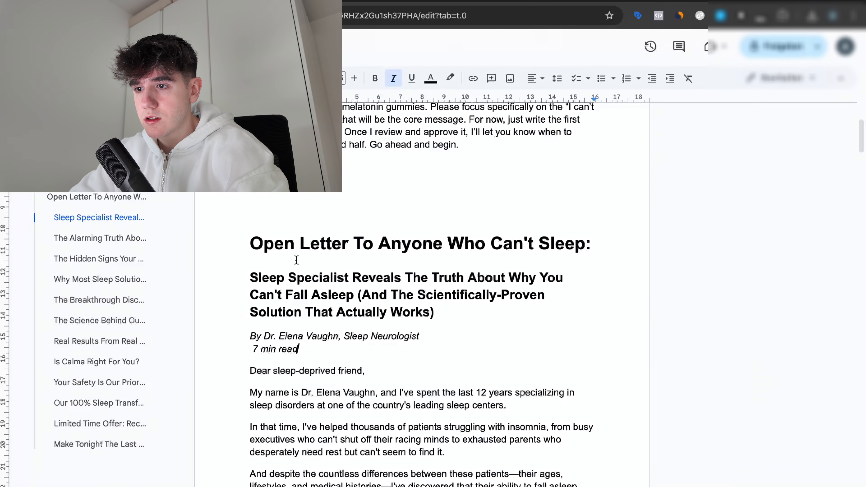
key("ctrl+shift+Tab")
scroll(315, 193, "down", 4)
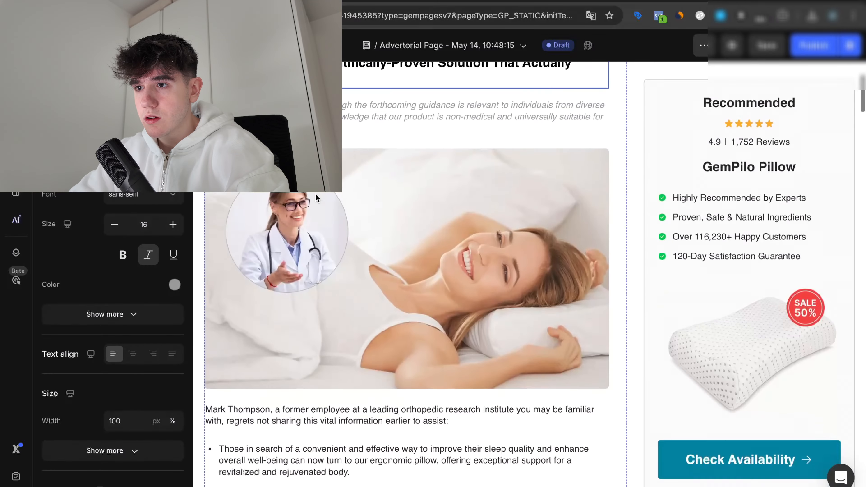
scroll(316, 194, "down", 6)
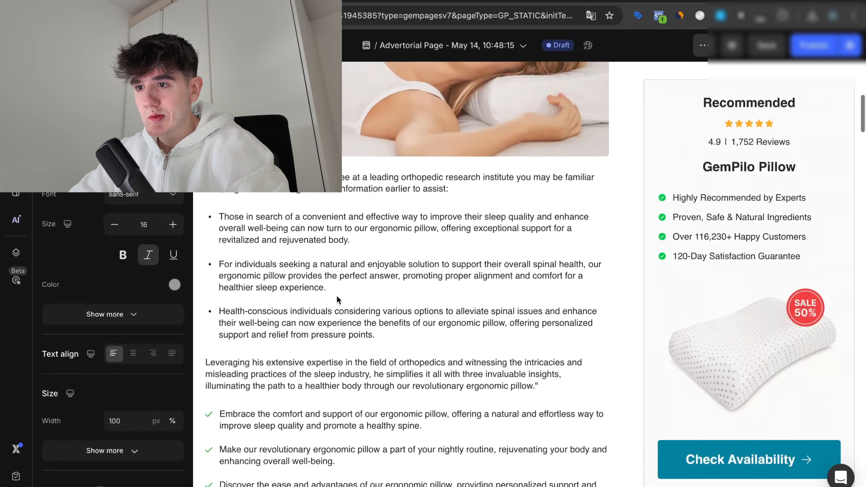
key("ctrl+Tab")
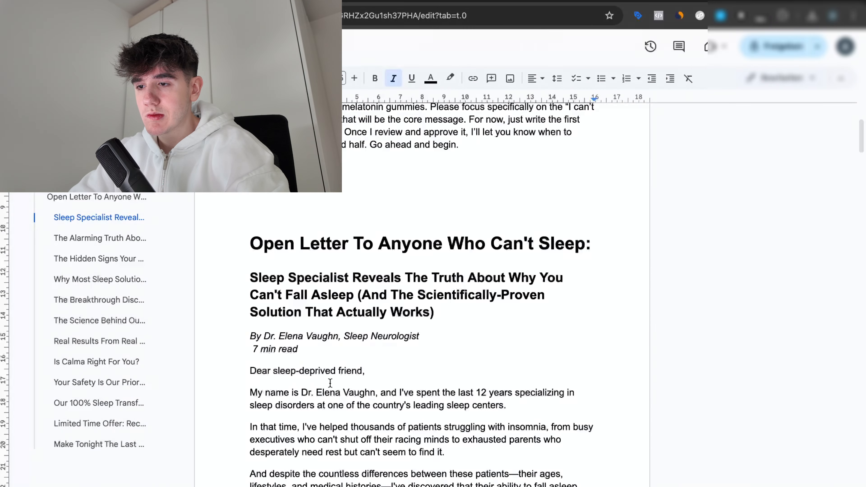
key("ctrl+shift+Tab")
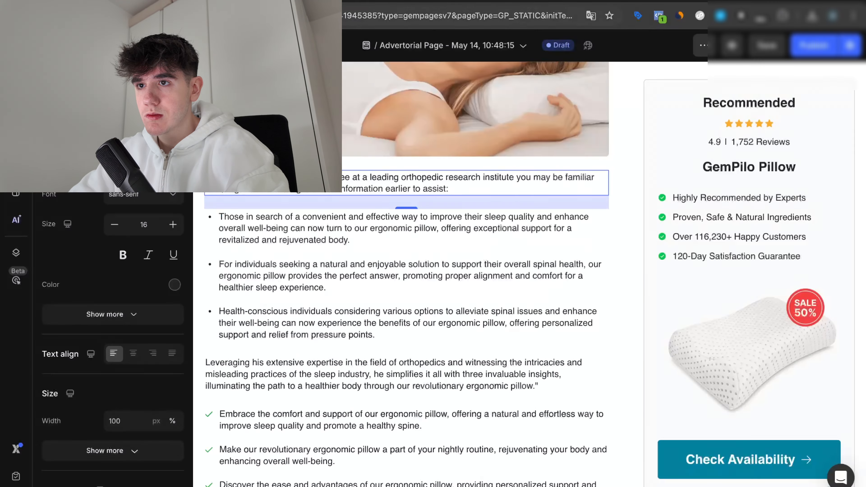
Try to replace the template's intro text under the hero image with the document's paragraphs from "Dear sleep-deprived friend," to "critical factor:"
key("ctrl+Tab")
scroll(334, 376, "down", 1)
scroll(334, 377, "down", 2)
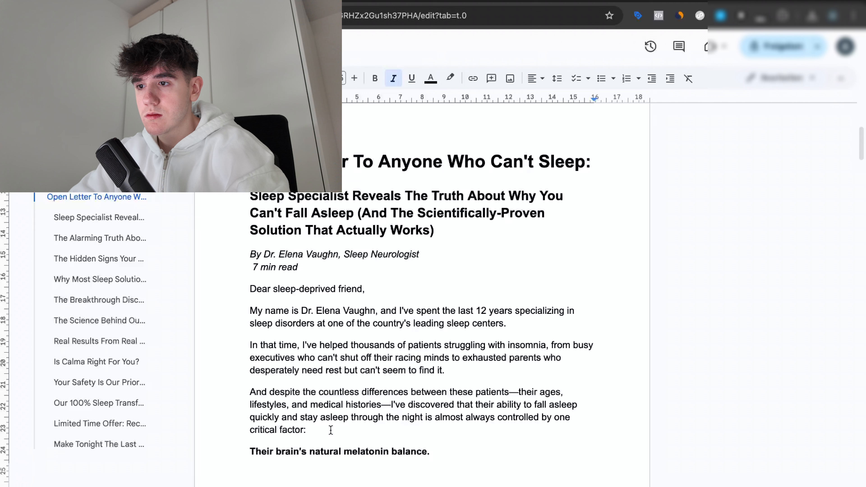
triple_click(246, 252)
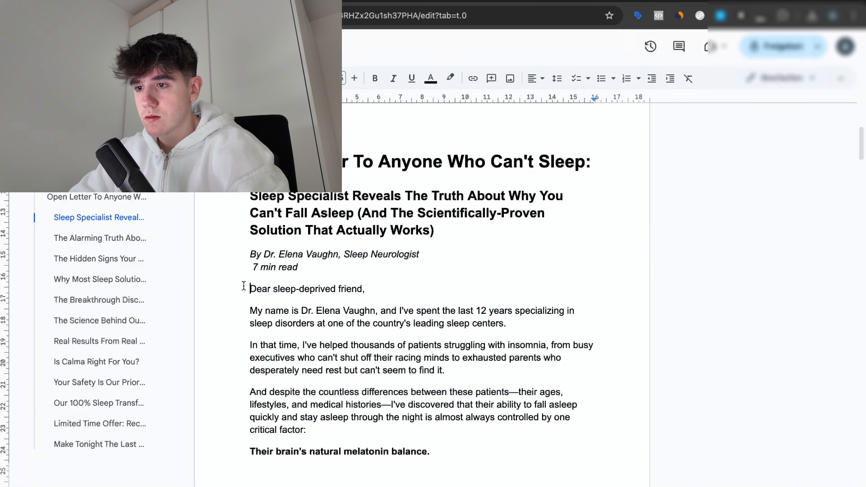
left_click_drag(246, 288, 392, 423)
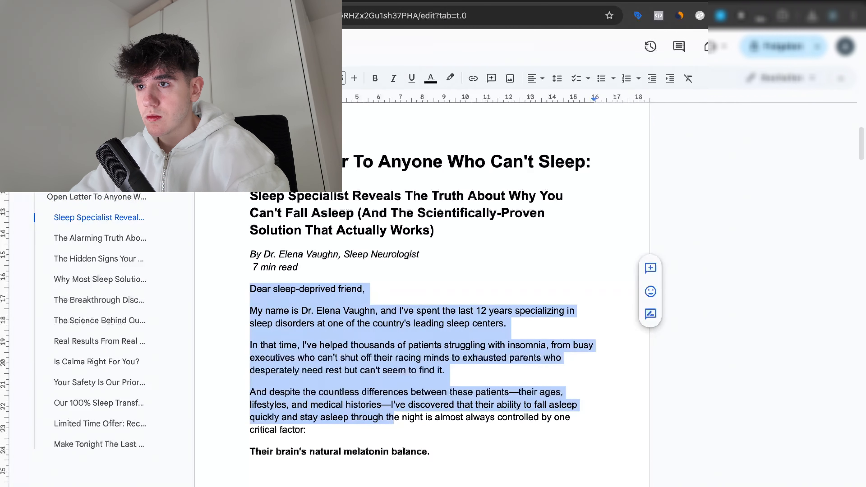
left_click_drag(307, 431, 246, 294)
key("ctrl+Tab")
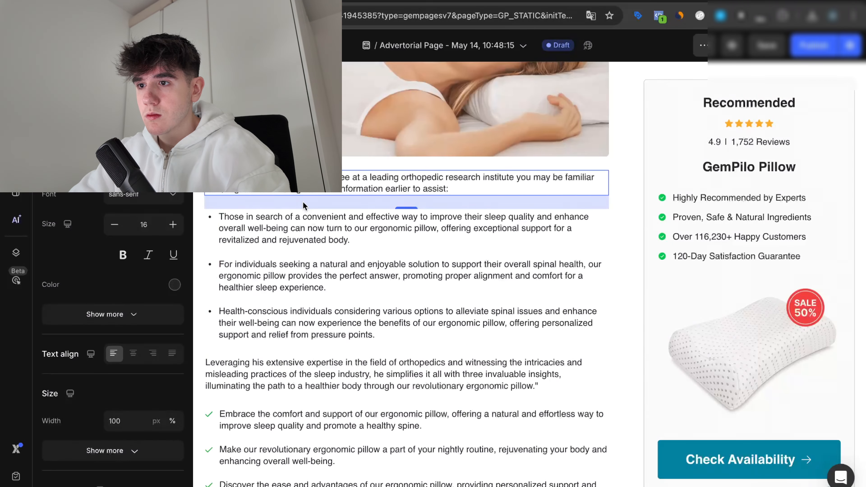
double_click(303, 187)
key("ctrl+a")
key("ctrl+v")
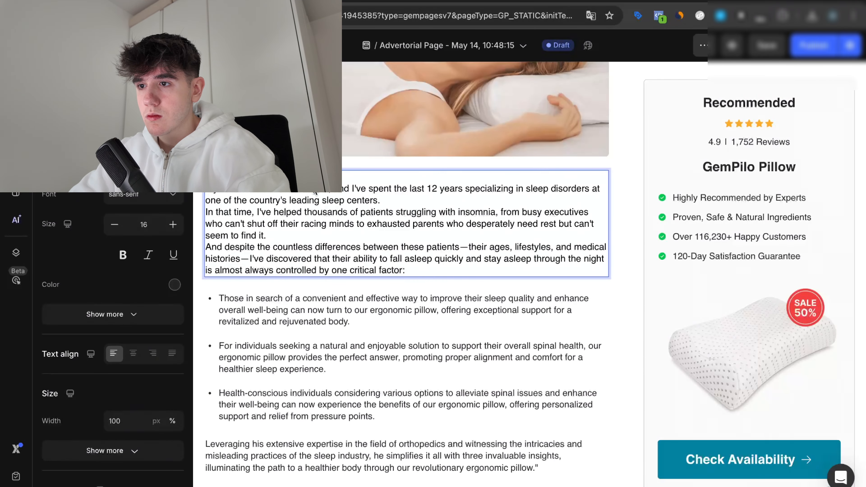
scroll(324, 321, "down", 7)
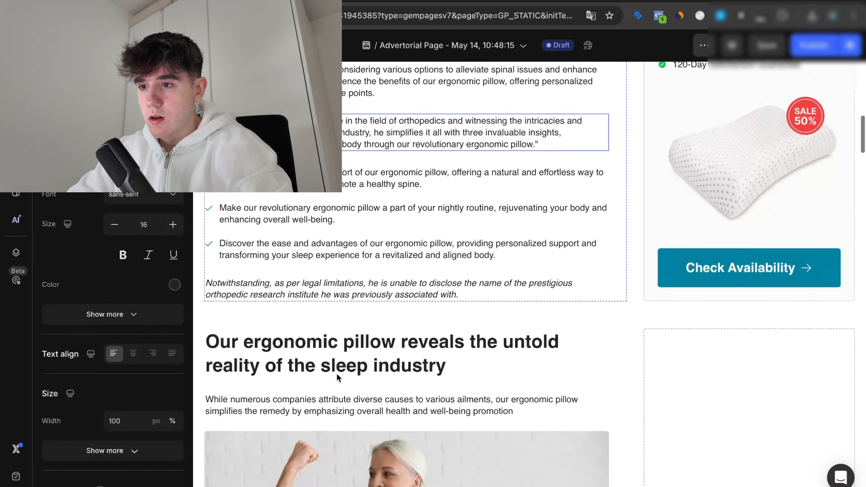
scroll(324, 295, "up", 4)
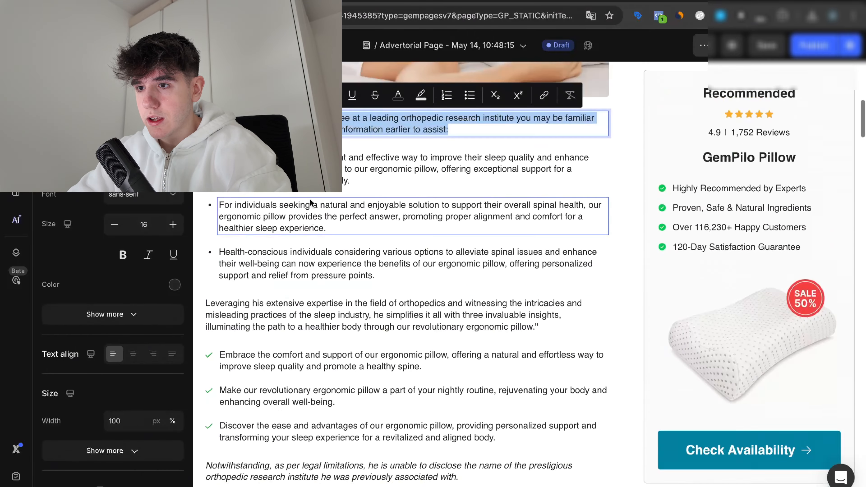
Delete the template's italic disclaimer, hero image and intro paragraph below the subheading
left_click(336, 194)
left_click(337, 197)
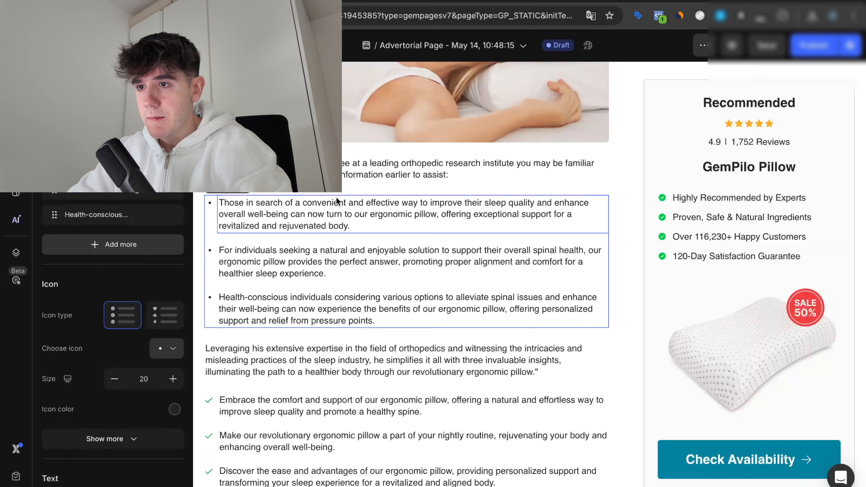
left_click(345, 150)
scroll(347, 150, "up", 10)
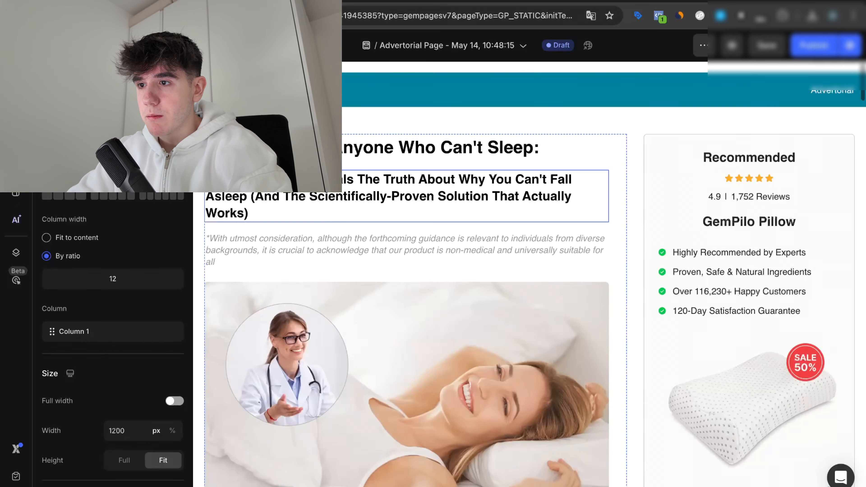
left_click(309, 238)
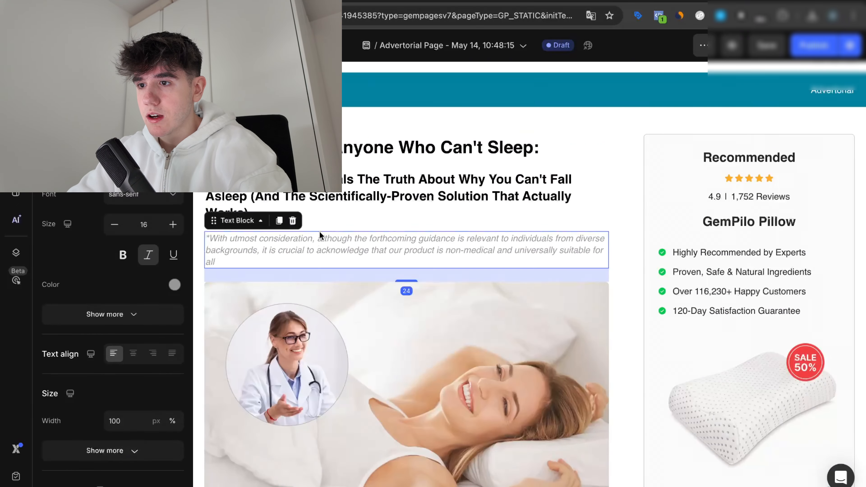
left_click(293, 220)
left_click(291, 237)
left_click(278, 220)
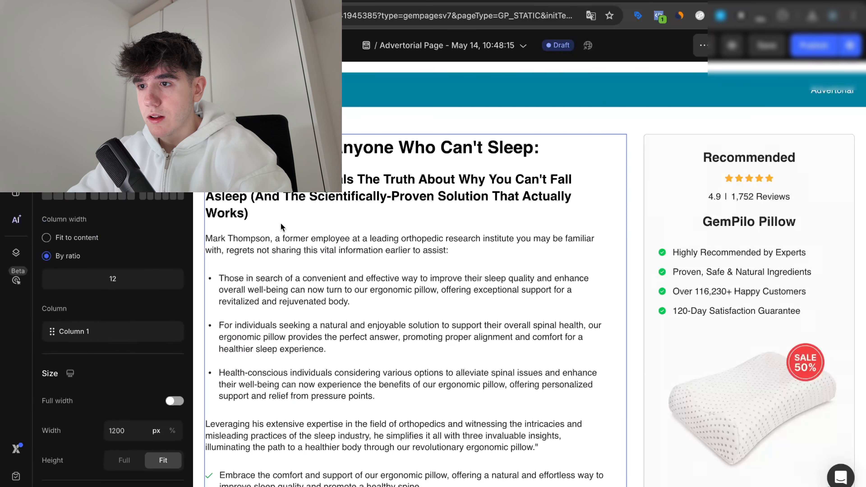
left_click(281, 239)
left_click(291, 221)
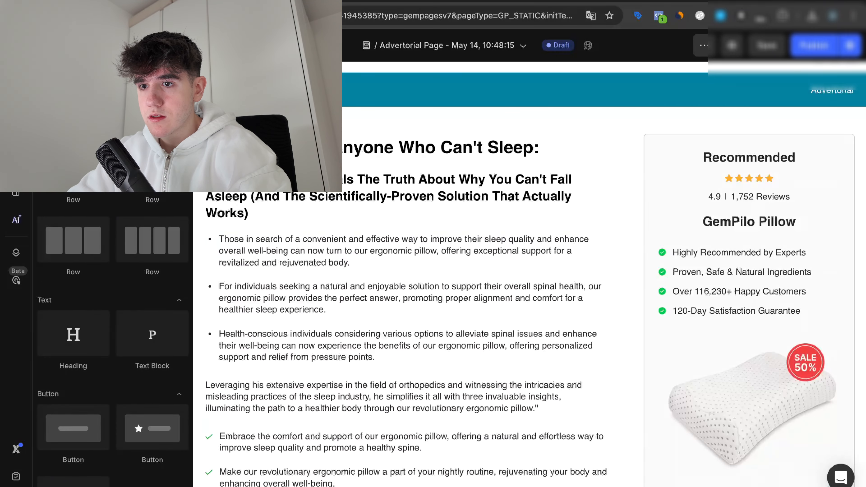
left_click(16, 192)
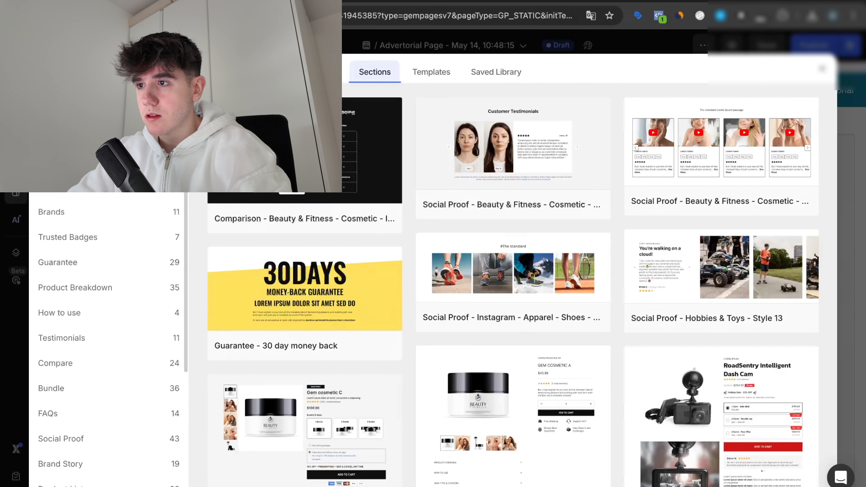
scroll(477, 273, "down", 5)
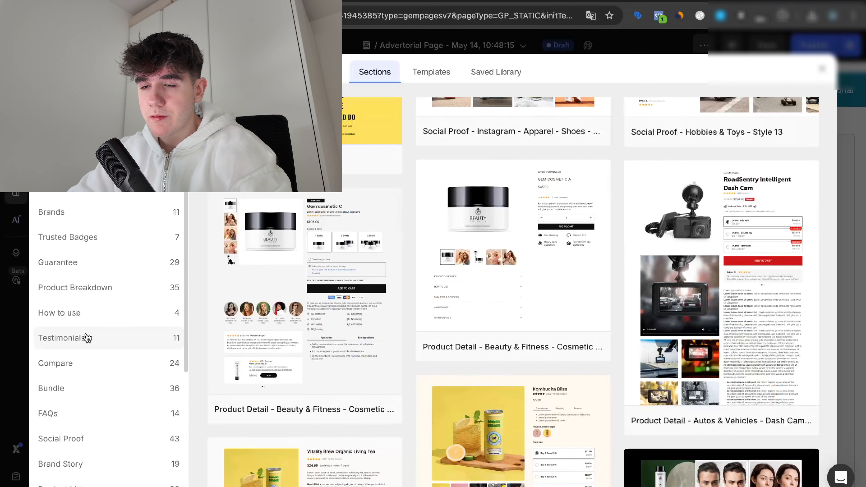
left_click(98, 161)
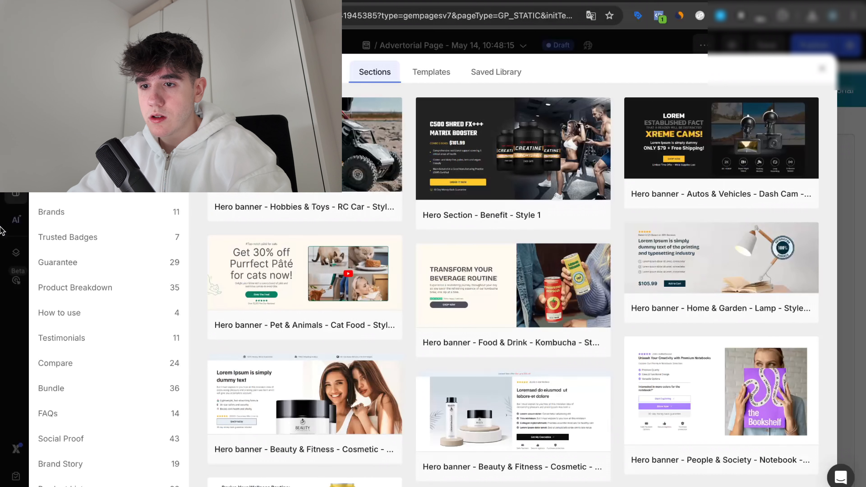
left_click(1, 228)
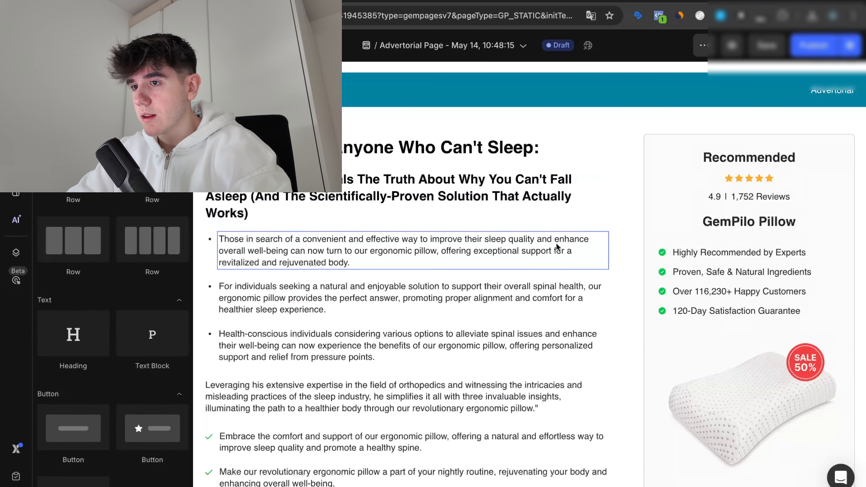
Delete the bullet list, the "Leveraging his extensive expertise" paragraph, the green checkmark list and the italic legal note below the subheading
left_click(568, 272)
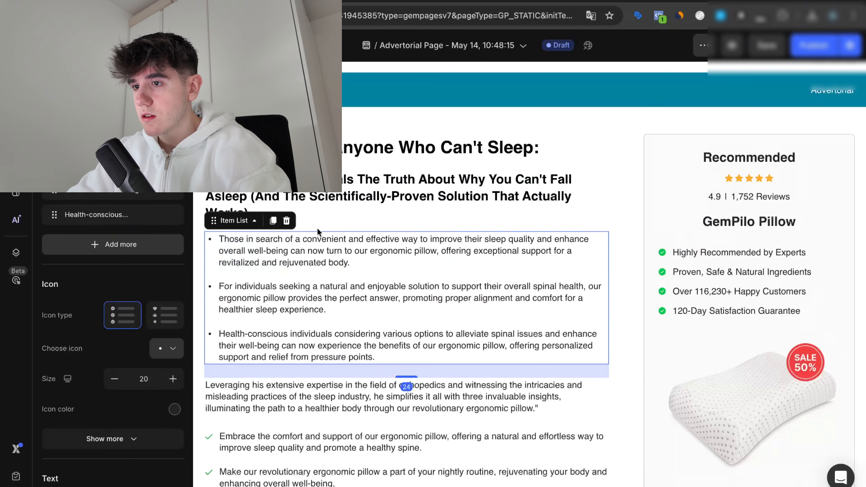
left_click(286, 221)
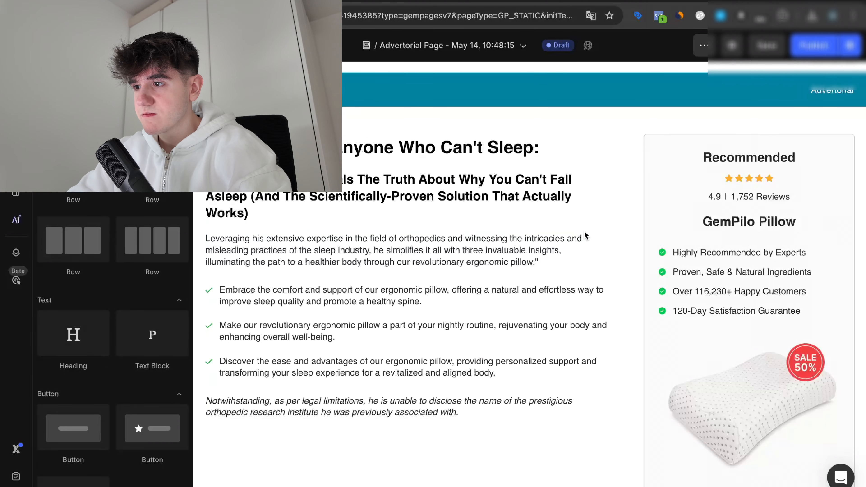
left_click(308, 237)
left_click(296, 256)
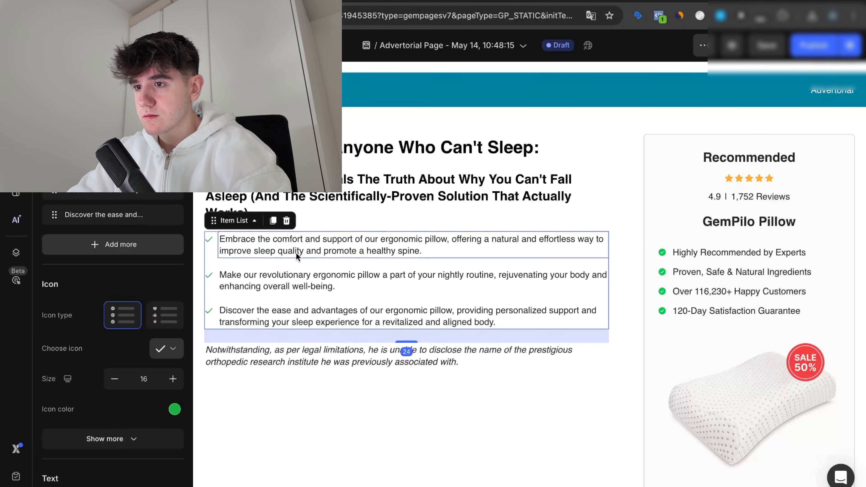
left_click(288, 223)
left_click(282, 245)
left_click(294, 220)
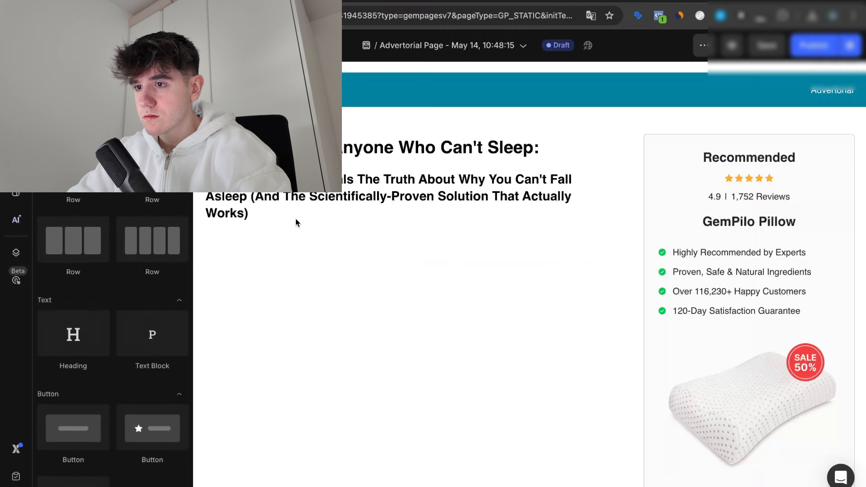
Examine the remaining pillow sections below the cleared intro column, down to the disclosure text and footer
scroll(295, 249, "down", 1)
scroll(295, 250, "down", 5)
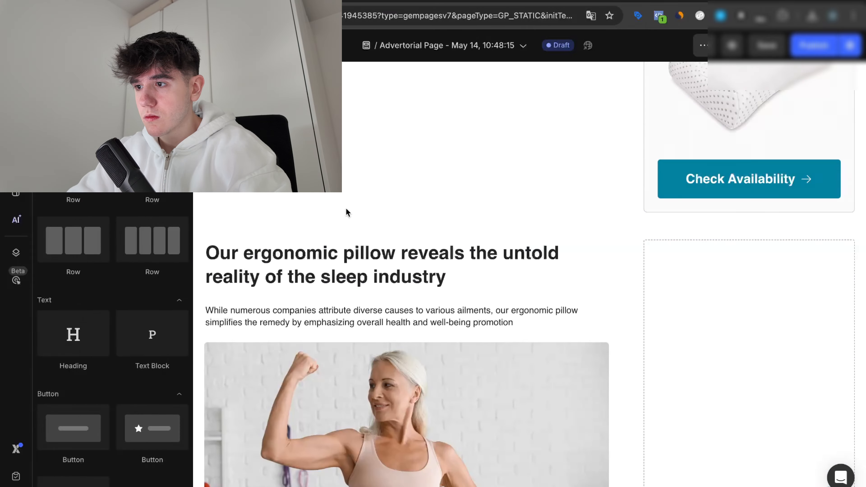
scroll(716, 232, "up", 5)
scroll(686, 242, "down", 6)
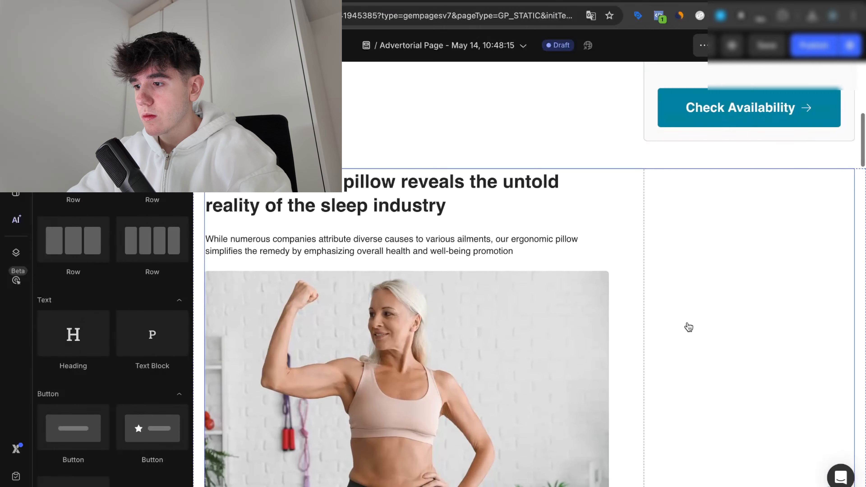
scroll(689, 327, "down", 15)
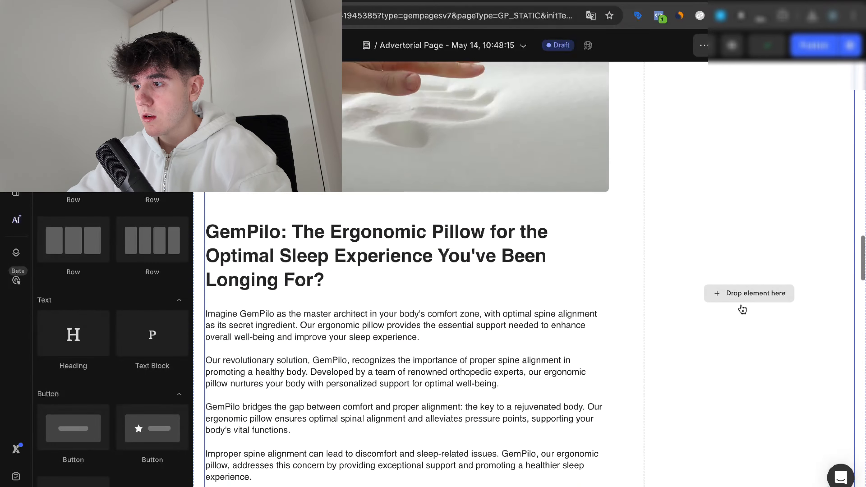
scroll(642, 328, "down", 20)
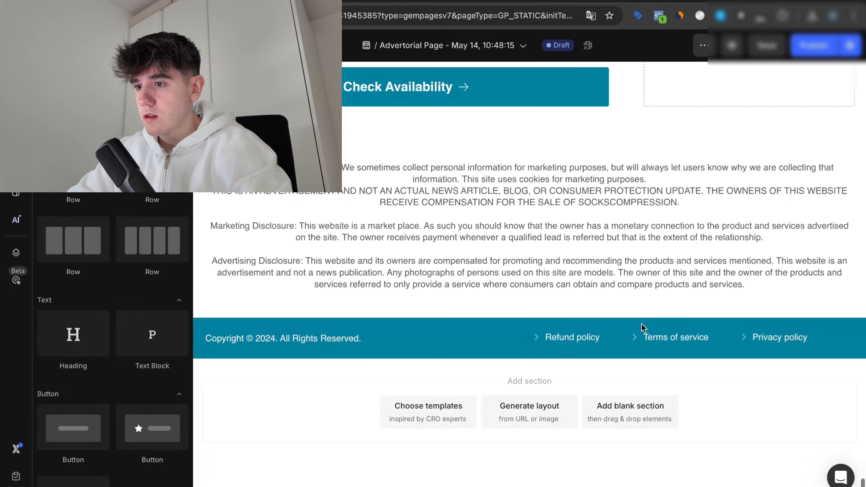
scroll(642, 328, "up", 20)
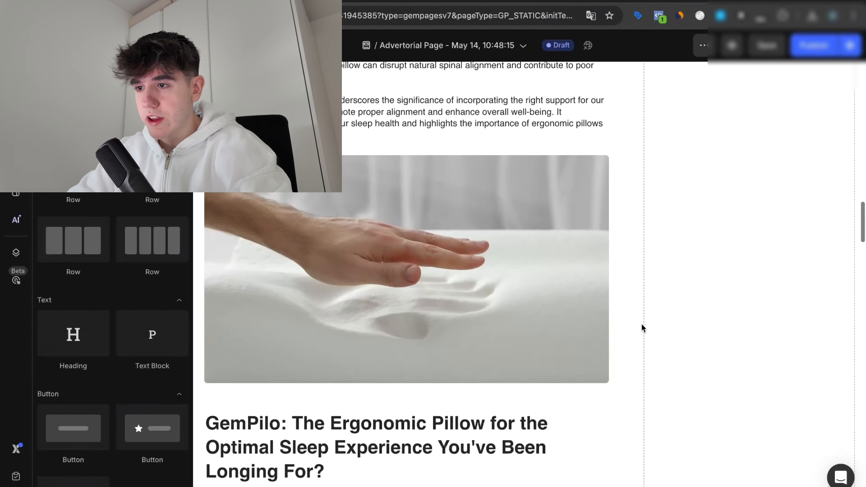
scroll(641, 323, "down", 10)
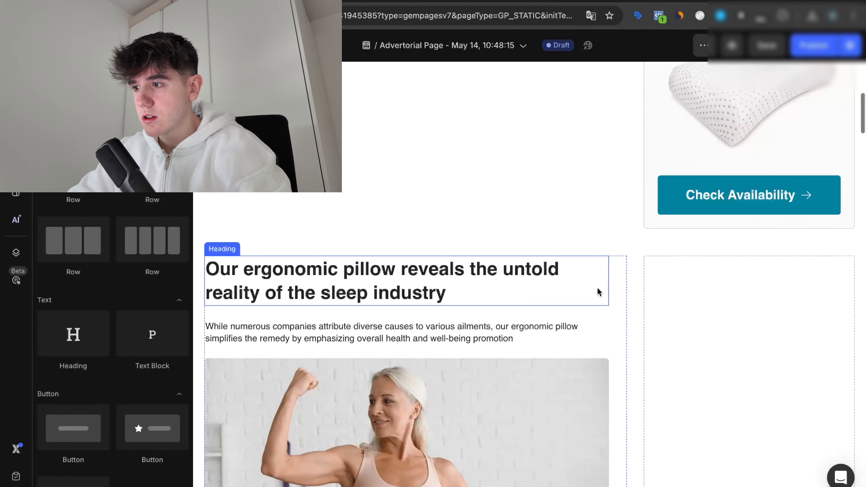
Delete the pillow content rows starting with "Our ergonomic pillow reveals the untold reality of the sleep industry" and "Unleashing the Power of Optimal Sleep"
left_click(598, 289)
left_click(617, 270)
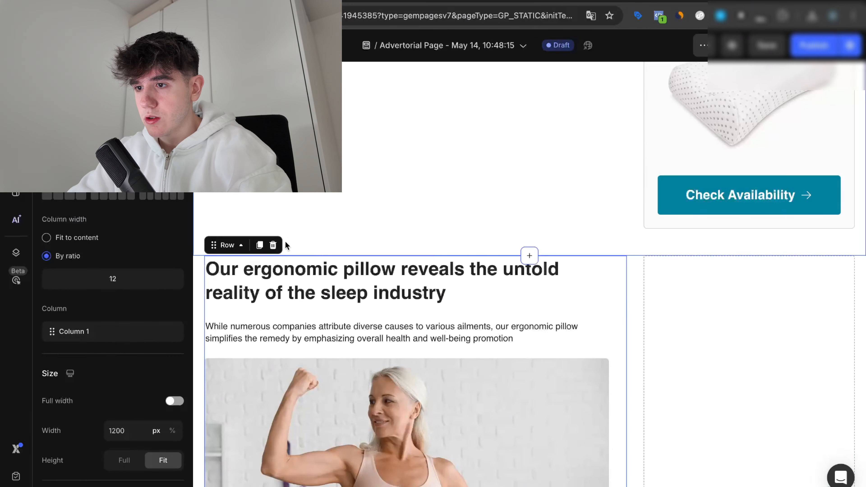
left_click(273, 245)
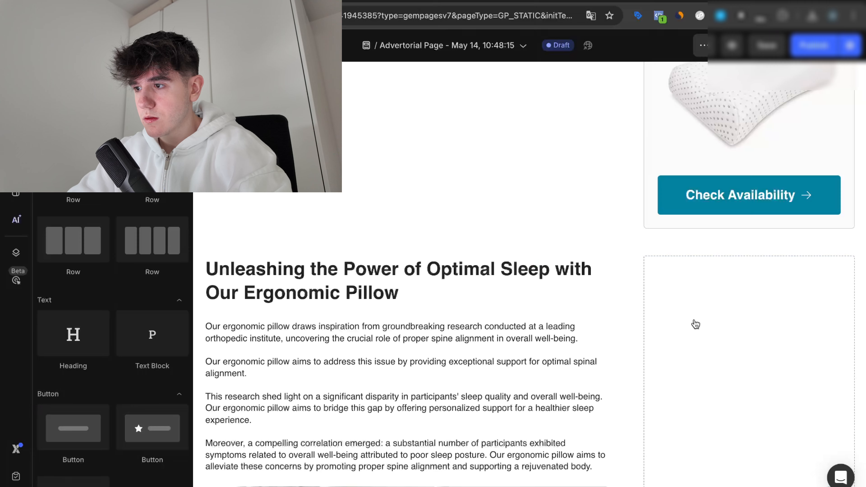
left_click(684, 312)
left_click(273, 245)
Delete the white text element in the first column of the teal header bar
scroll(522, 276, "up", 10)
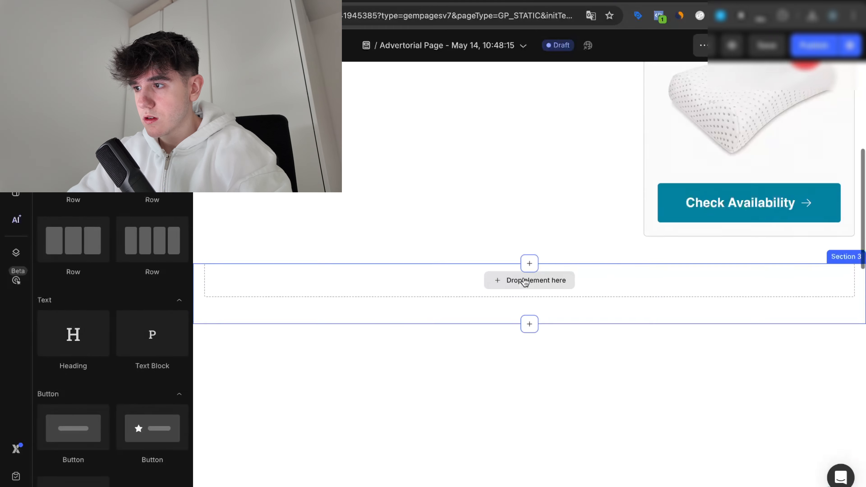
left_click(413, 110)
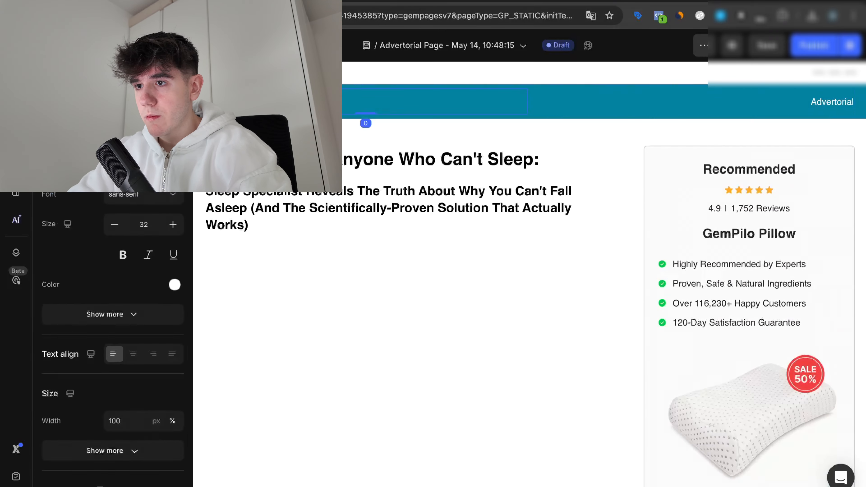
key("Delete")
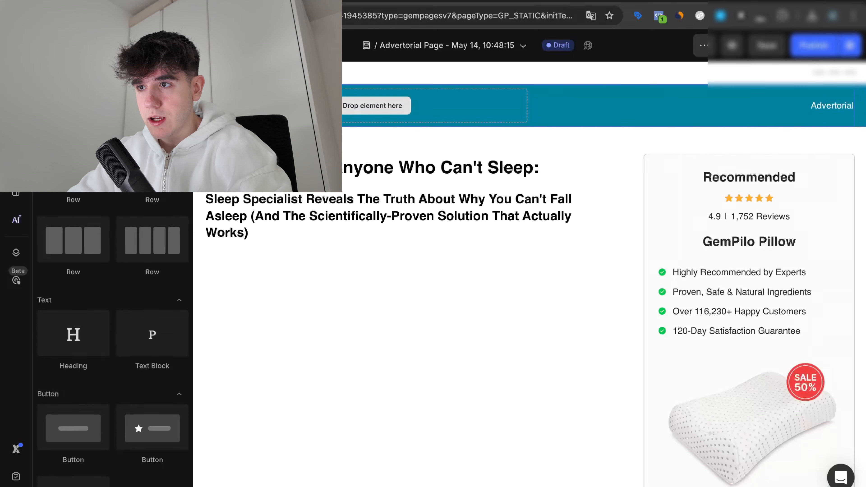
Place an Image element in the header bar's empty first column and remove its sample handbag picture
left_click(375, 106)
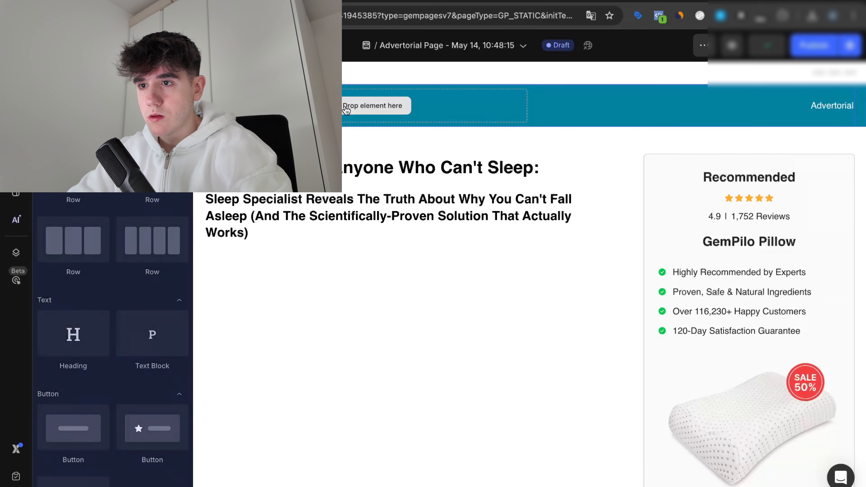
scroll(96, 239, "down", 7)
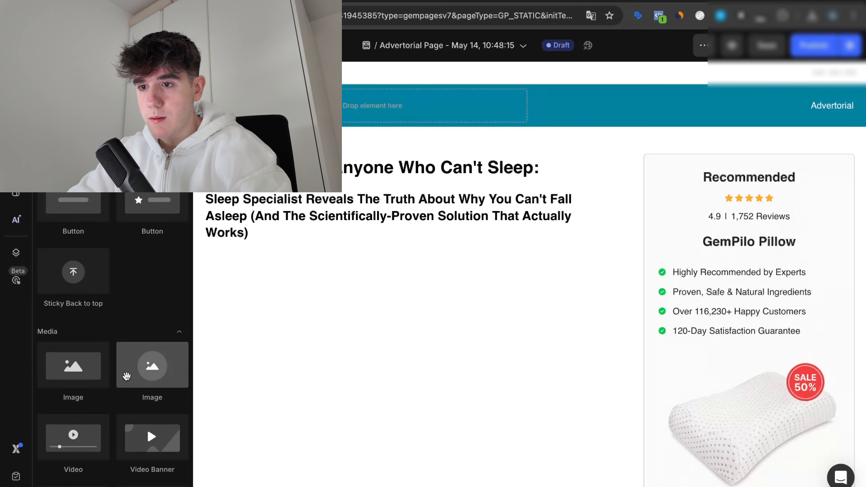
left_click_drag(127, 376, 372, 110)
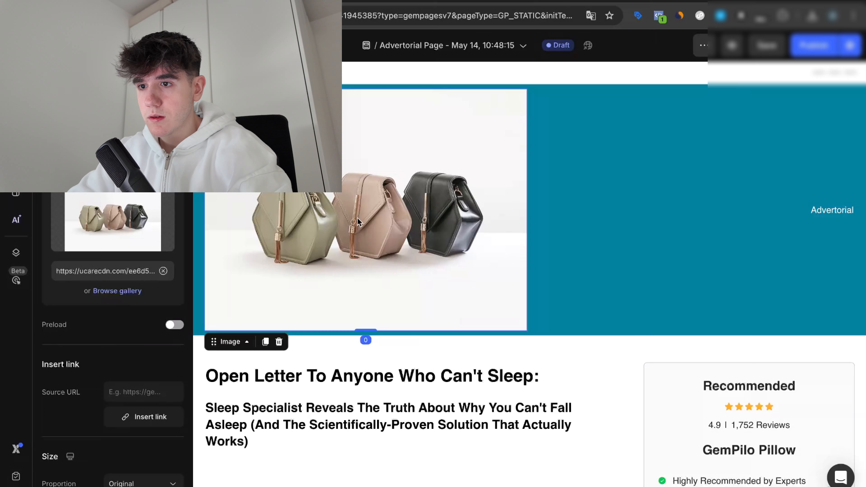
left_click(164, 199)
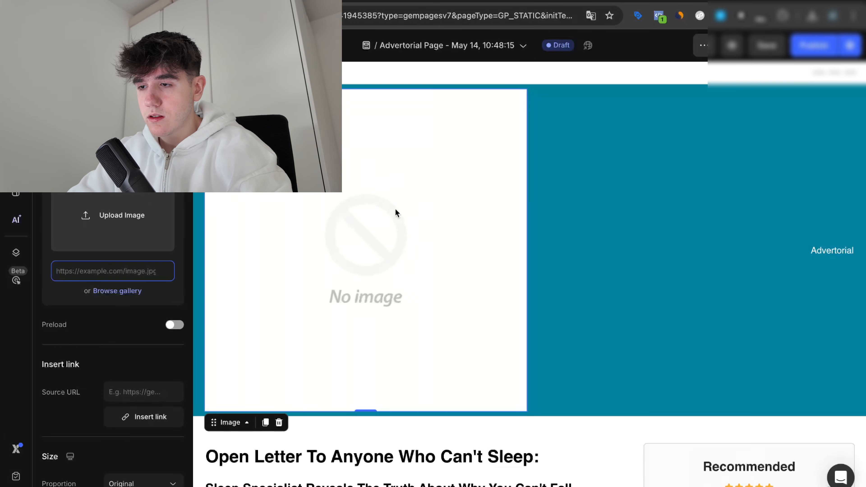
scroll(385, 276, "down", 4)
scroll(146, 330, "down", 8)
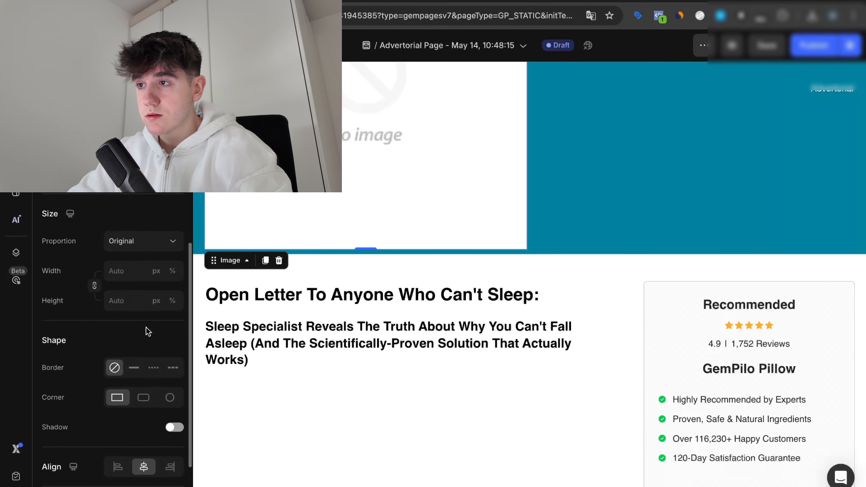
scroll(614, 136, "up", 4)
Try 764293 as the header row's background colour and reset it to transparent
left_click(649, 163)
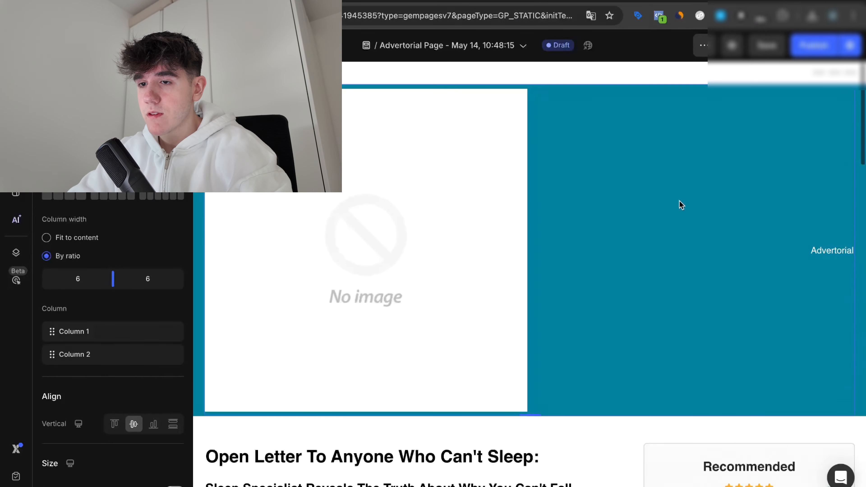
scroll(108, 312, "down", 5)
left_click(174, 461)
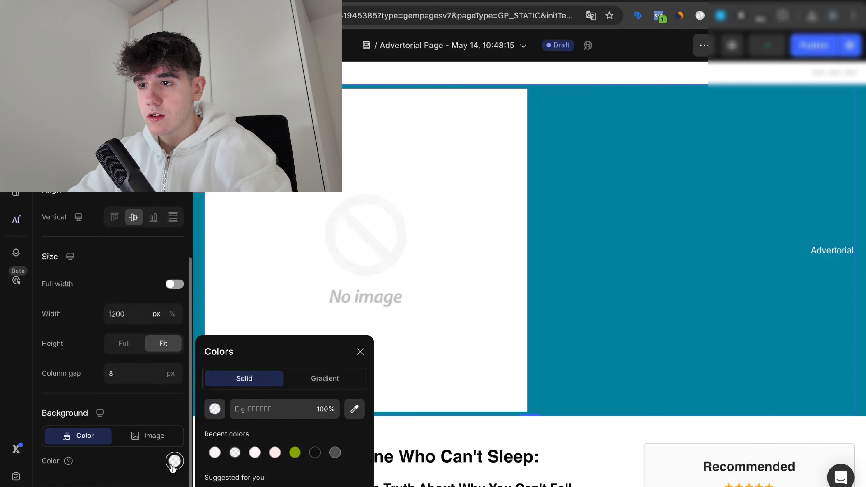
left_click(280, 239)
left_click(668, 175)
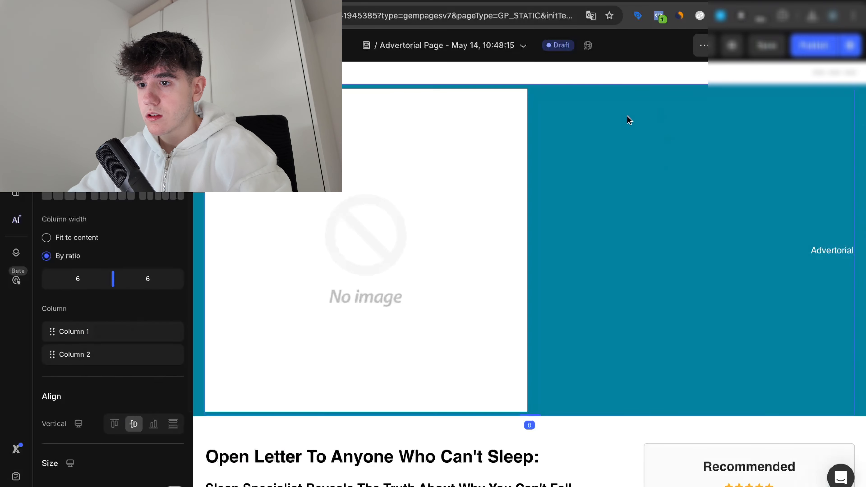
scroll(167, 444, "down", 5)
left_click(174, 461)
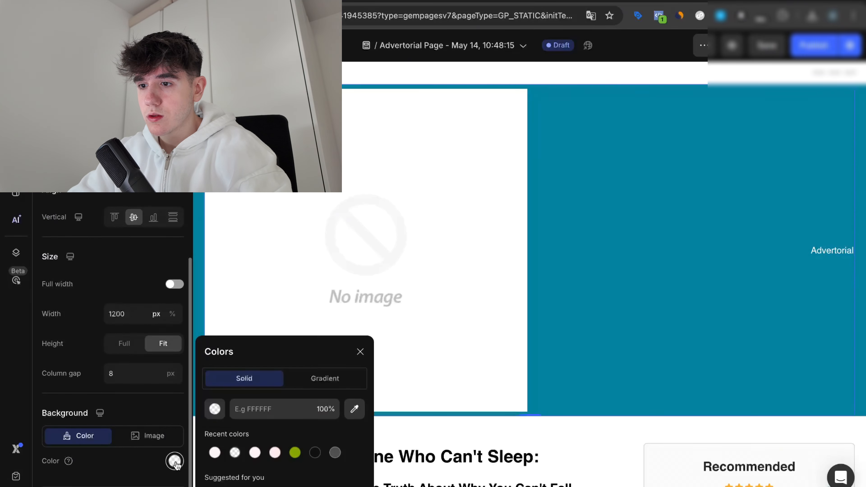
type("764293")
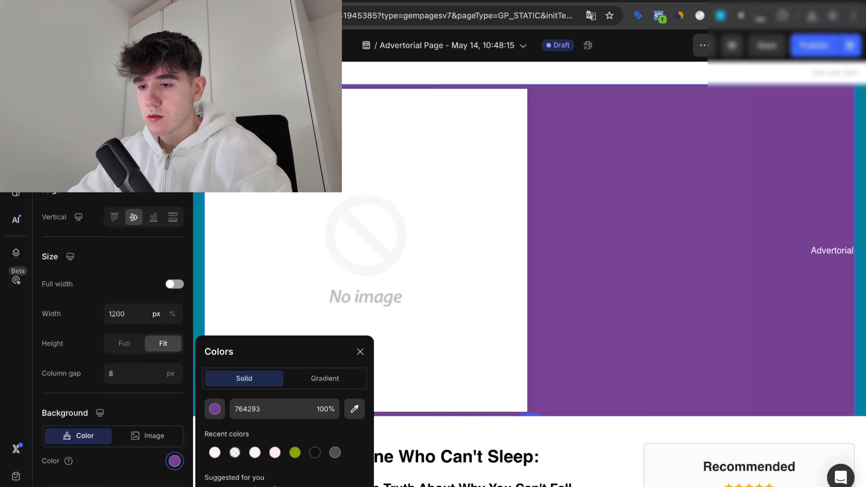
left_click(214, 486)
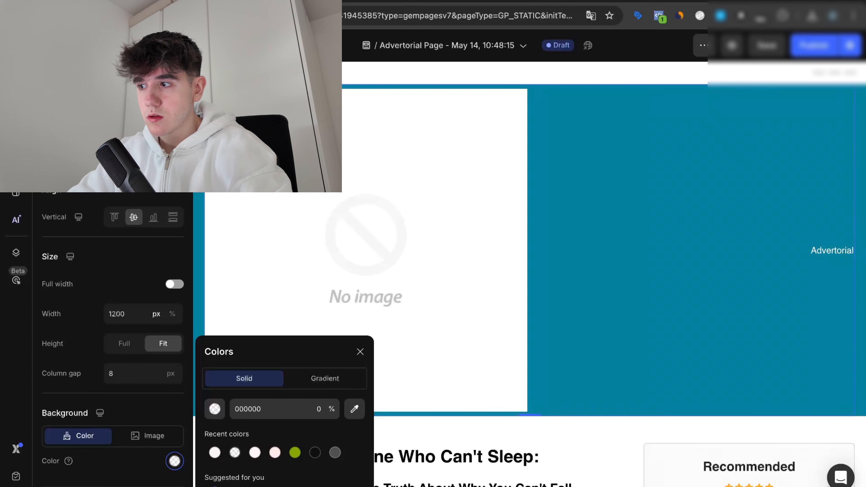
Set the background colour of the full-width outer header row to 121212
left_click(863, 342)
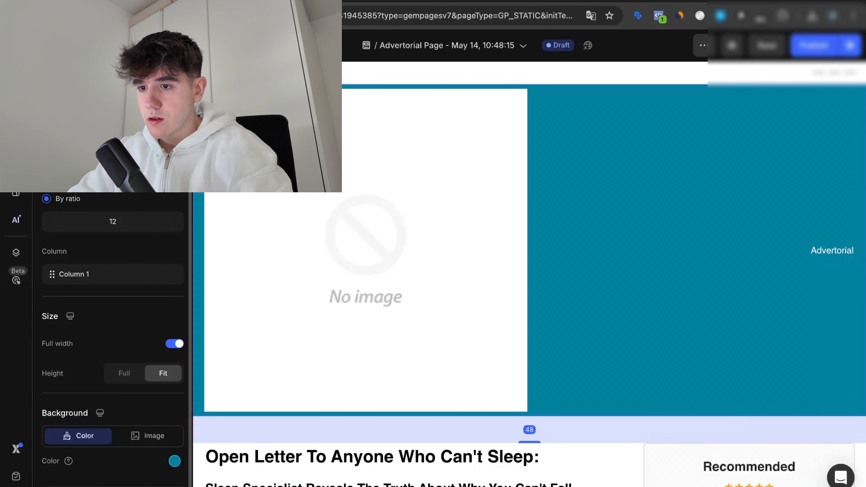
left_click(181, 467)
left_click(315, 452)
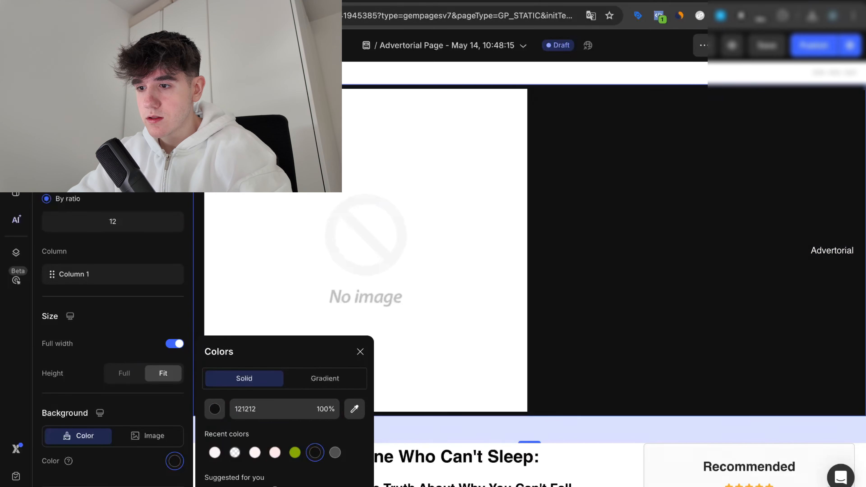
left_click(543, 338)
scroll(543, 338, "down", 1)
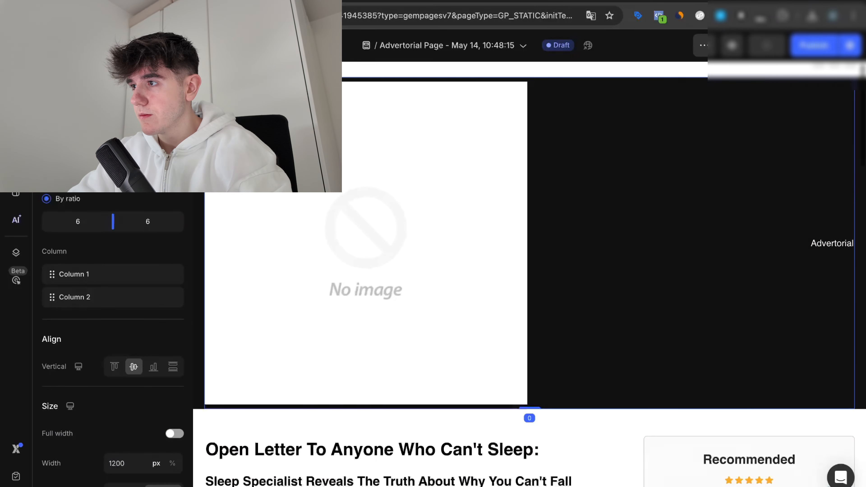
Find the calma logo PNG in the browser's full download history and check it in a preview
left_click(813, 16)
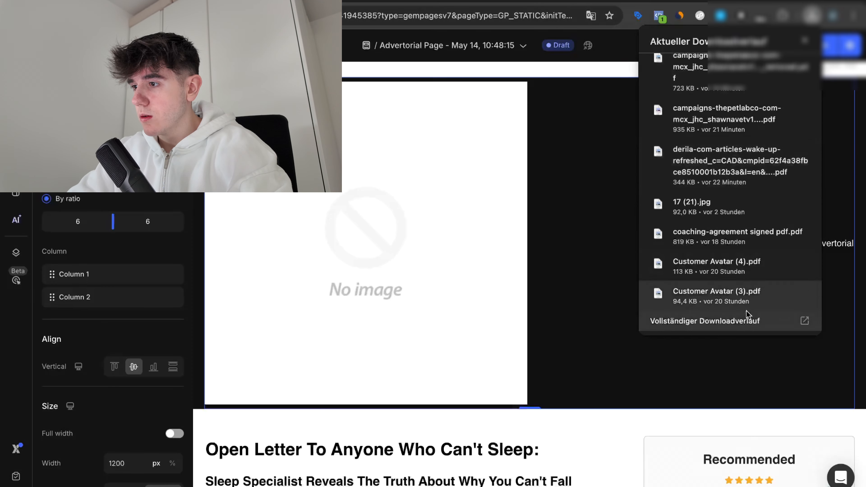
left_click(744, 328)
scroll(444, 239, "down", 5)
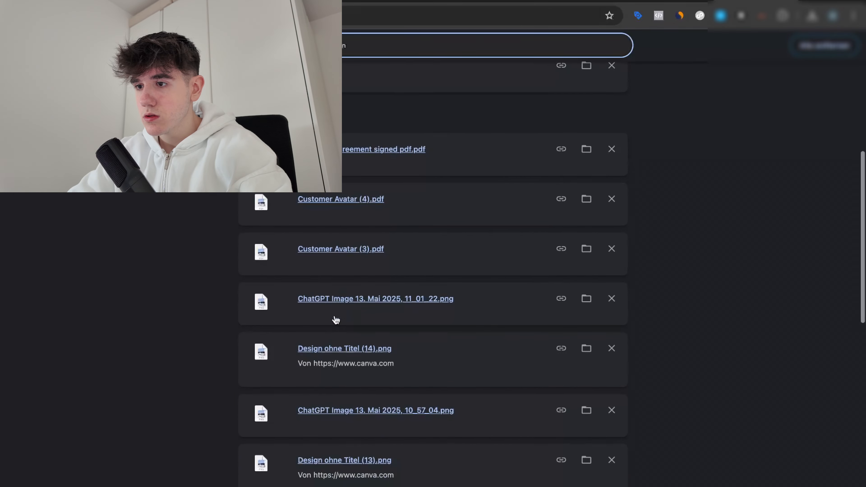
scroll(336, 263, "down", 7)
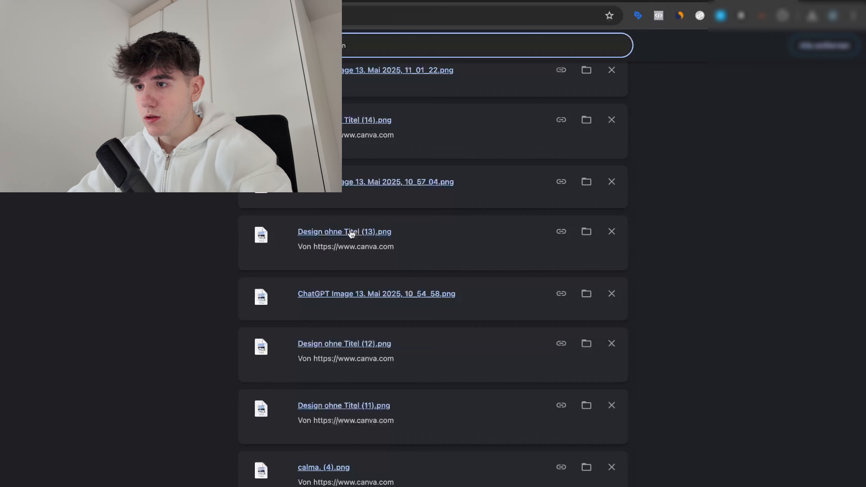
scroll(340, 219, "down", 6)
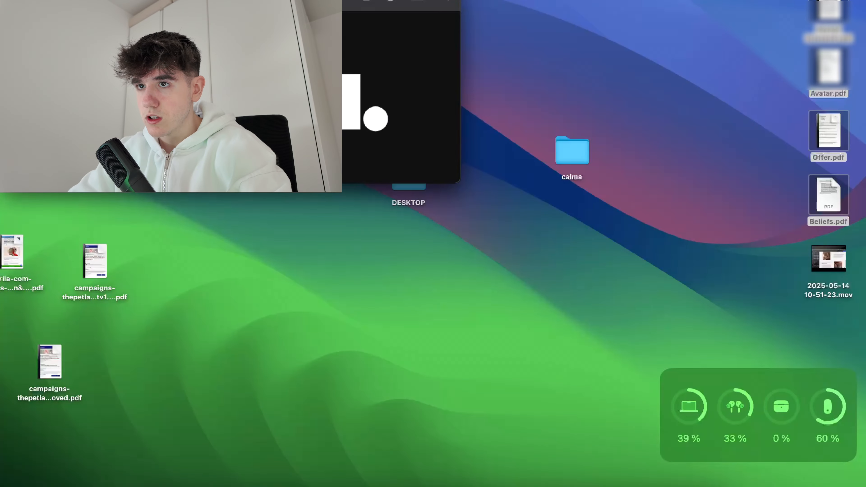
key("super+w")
key("ctrl+Up")
left_click(405, 28)
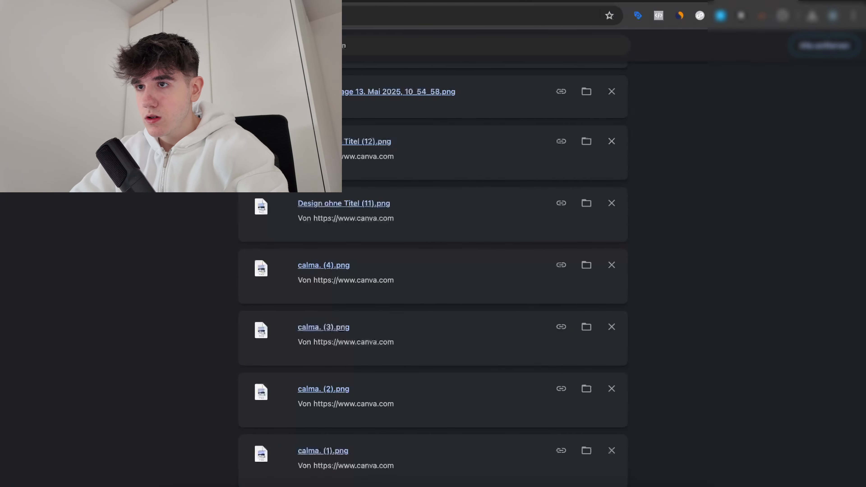
key("super+w")
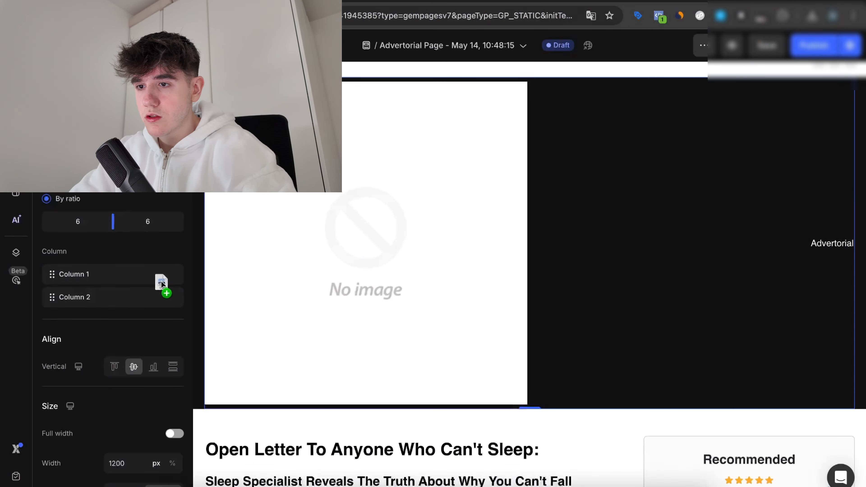
Upload calma. (4).png from the download history as the picture of the header's empty Image element
left_click_drag(157, 269, 148, 293)
scroll(116, 235, "up", 2)
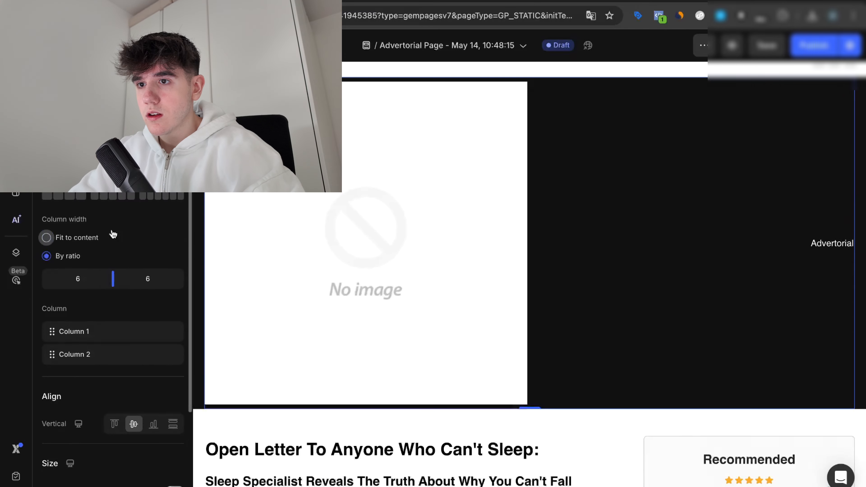
left_click(304, 170)
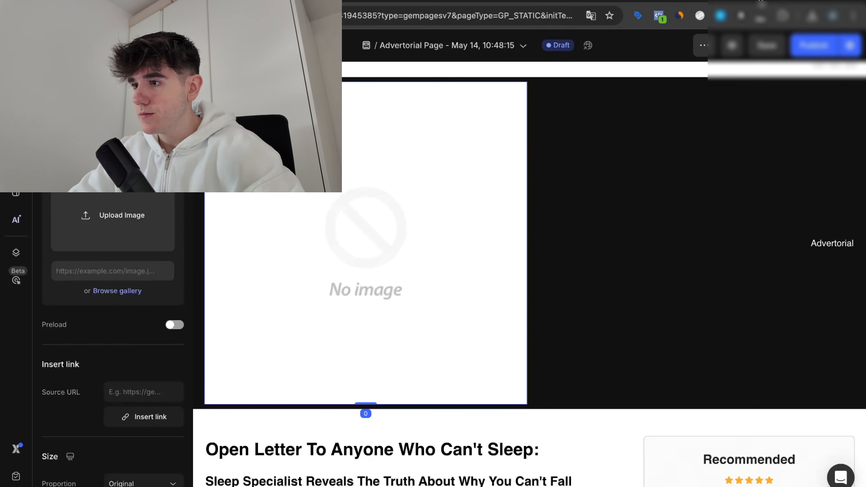
left_click(761, 3)
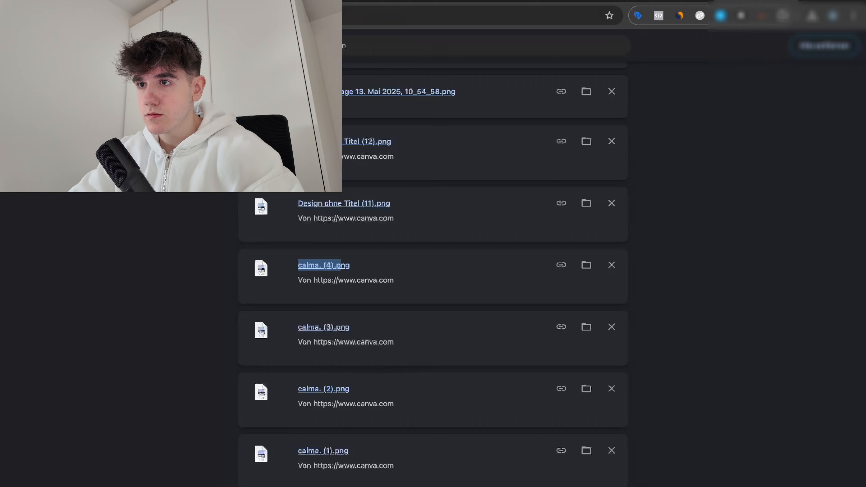
key("ctrl+shift+Tab")
left_click_drag(112, 227, 112, 227)
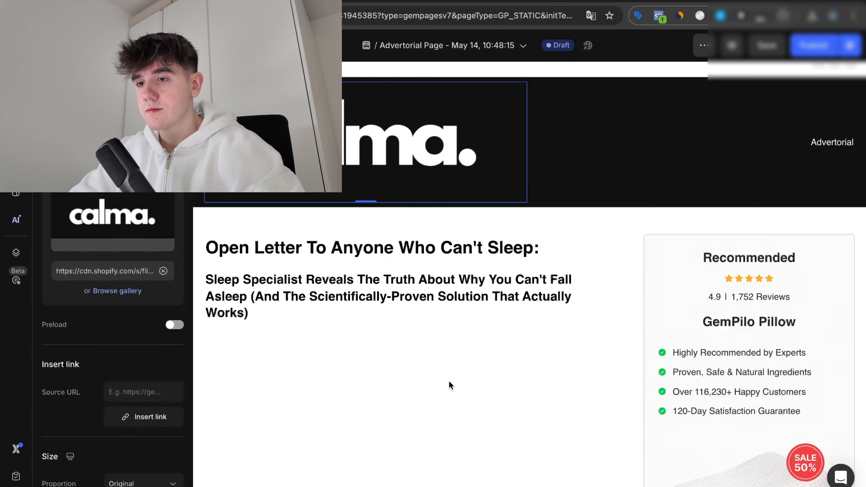
Set the header logo image's width to 200 px, keeping the Original proportion
scroll(163, 374, "down", 10)
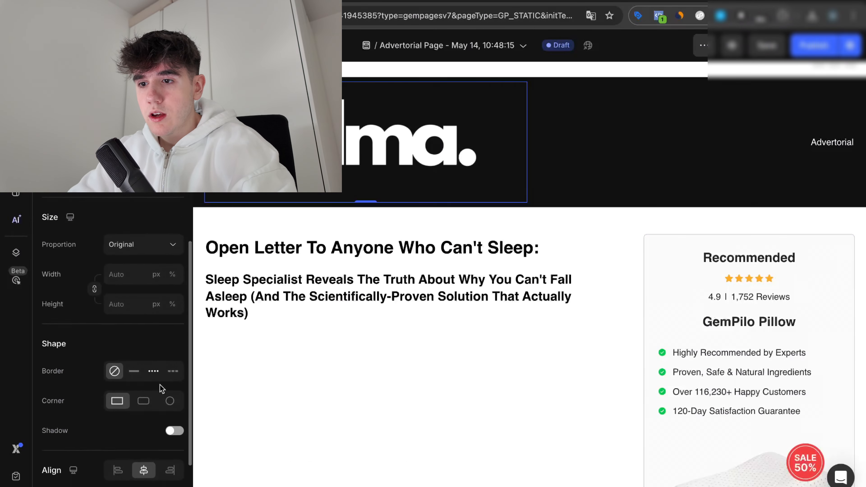
scroll(156, 433, "up", 10)
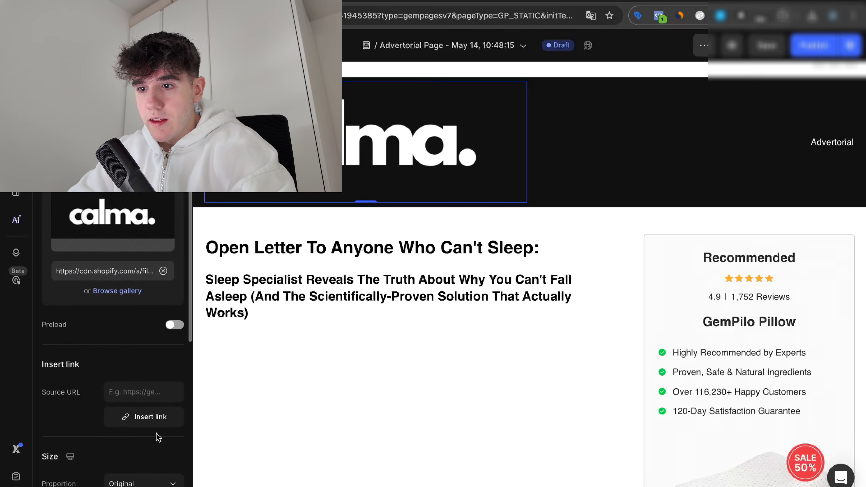
scroll(150, 423, "down", 3)
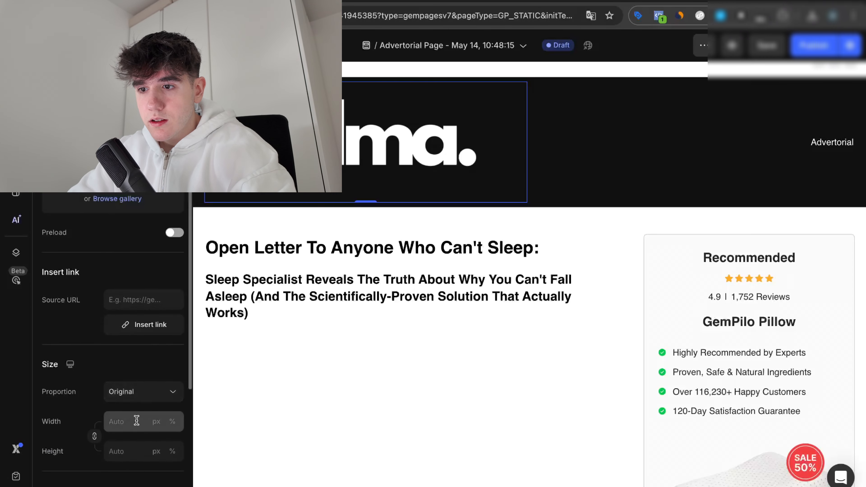
scroll(129, 427, "up", 3)
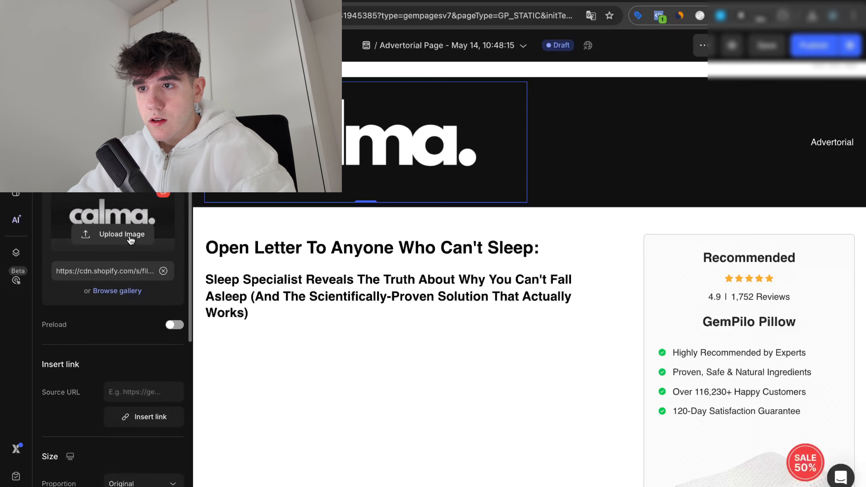
scroll(129, 426, "down", 8)
scroll(67, 195, "down", 8)
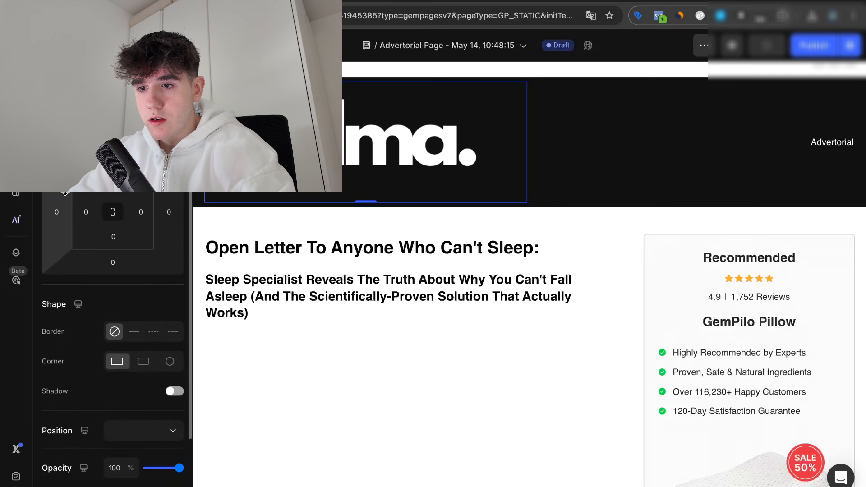
scroll(65, 193, "up", 8)
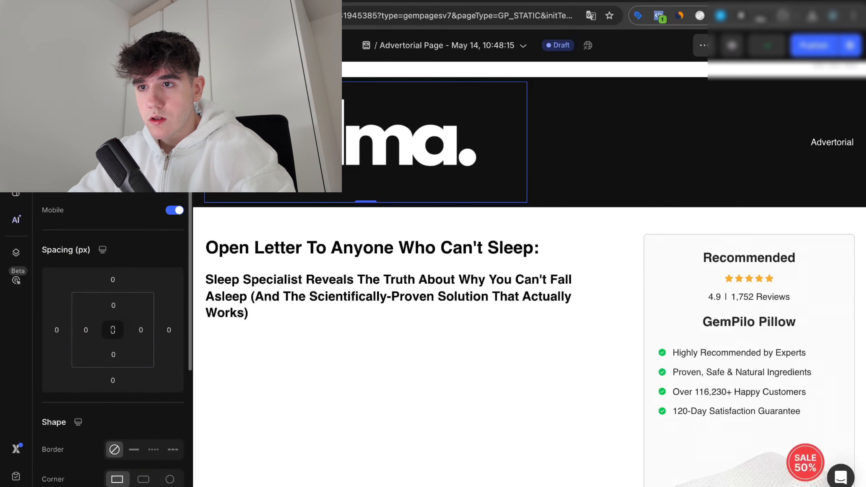
scroll(112, 241, "up", 5)
scroll(112, 241, "down", 6)
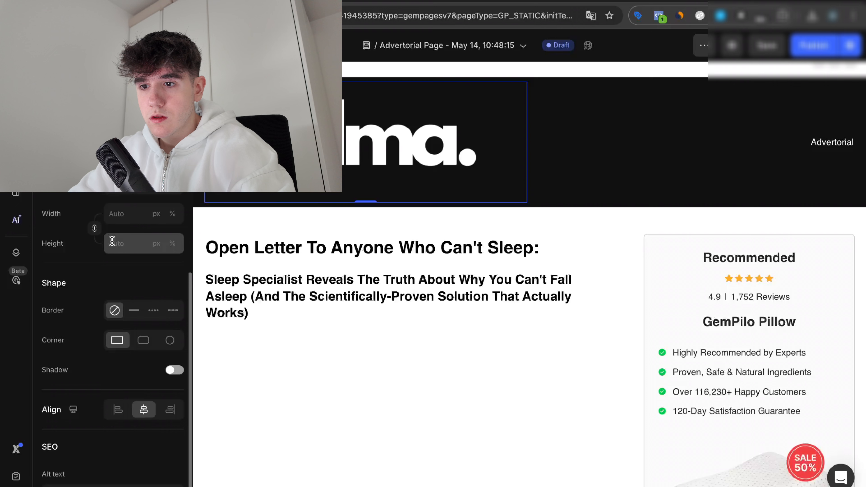
scroll(112, 241, "up", 2)
left_click(145, 225)
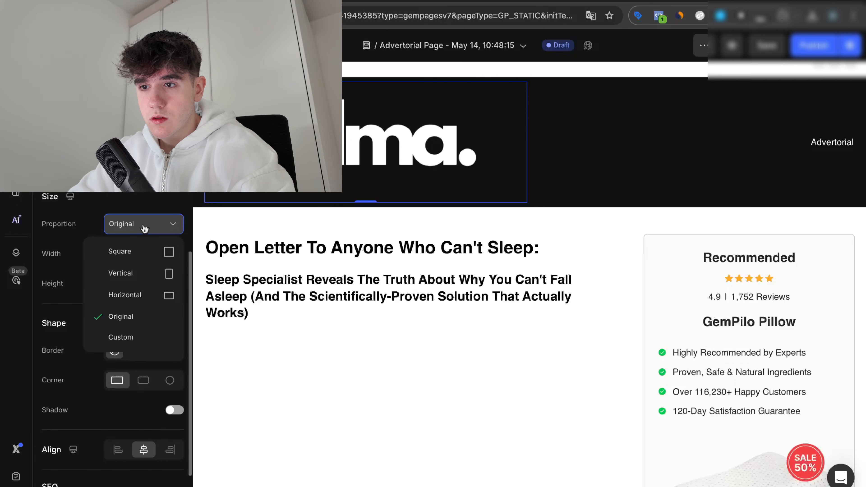
left_click(144, 228)
left_click(131, 259)
type("1")
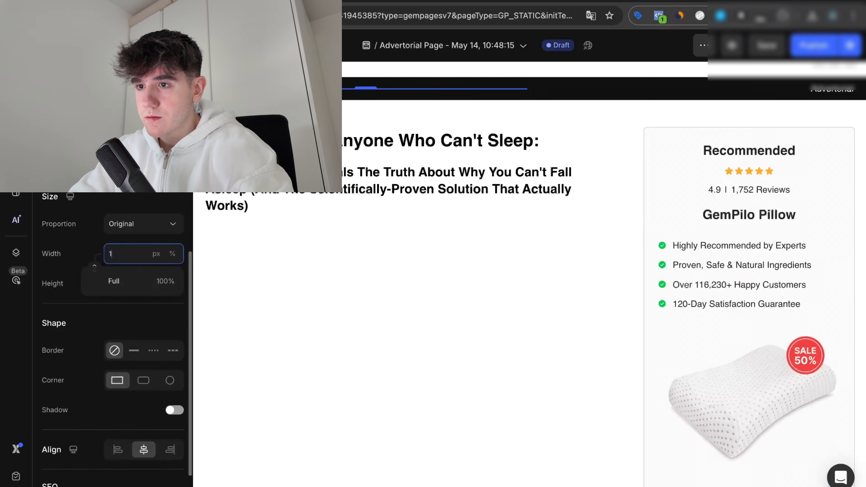
type("00")
key("BackSpace")
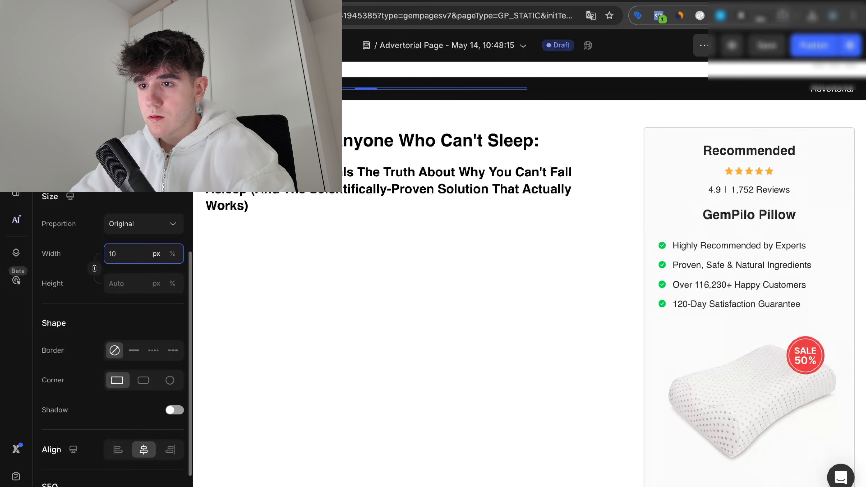
key("BackSpace")
type("200")
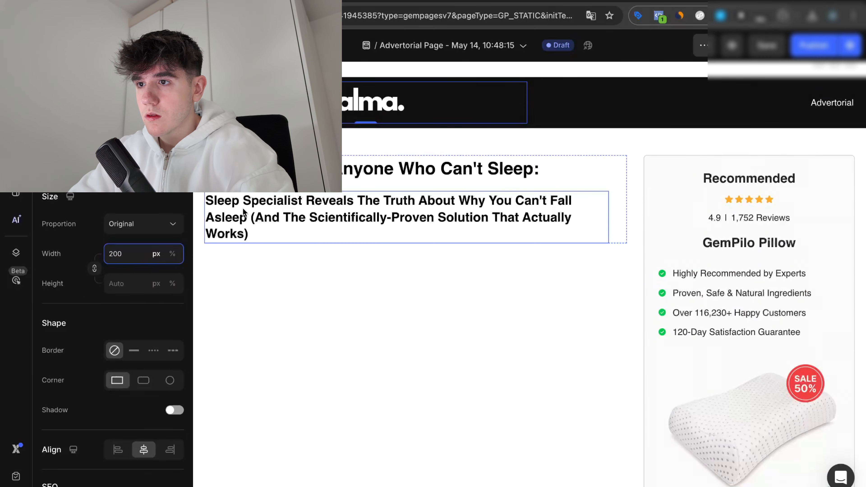
left_click(406, 198)
left_click(522, 329)
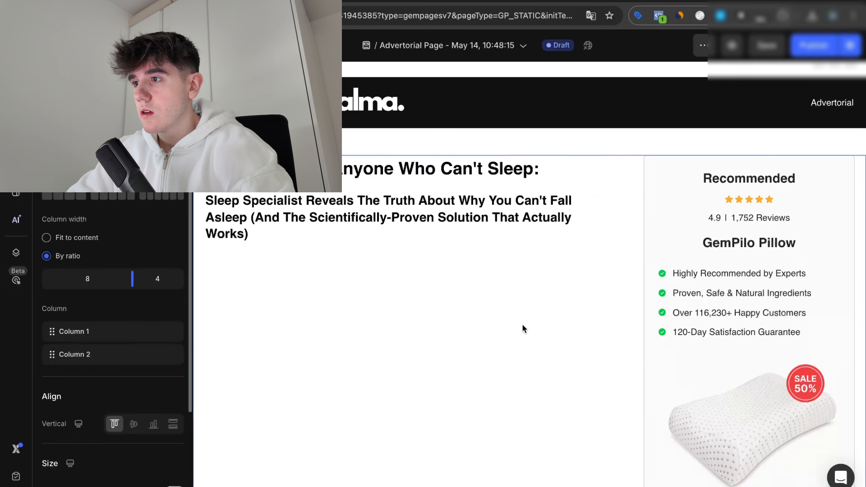
Check the header and headline in the mobile layout and return to the desktop layout
left_click(273, 45)
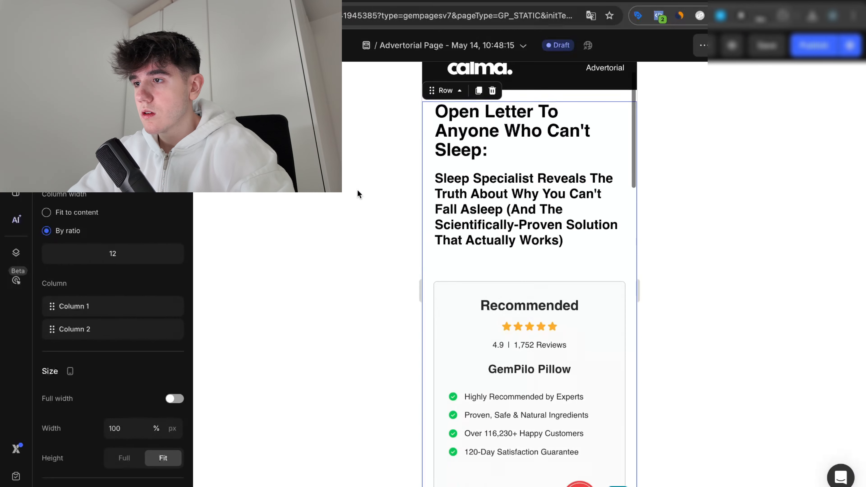
scroll(483, 190, "up", 2)
left_click(252, 45)
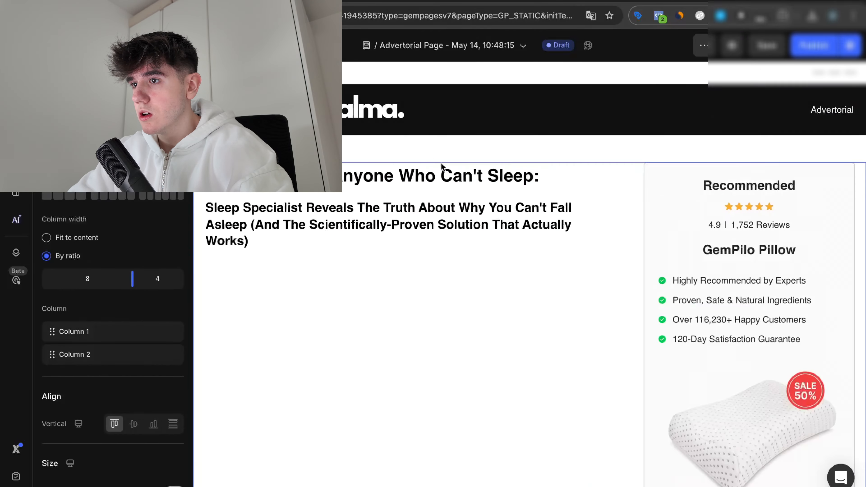
scroll(447, 170, "up", 2)
left_click(572, 201)
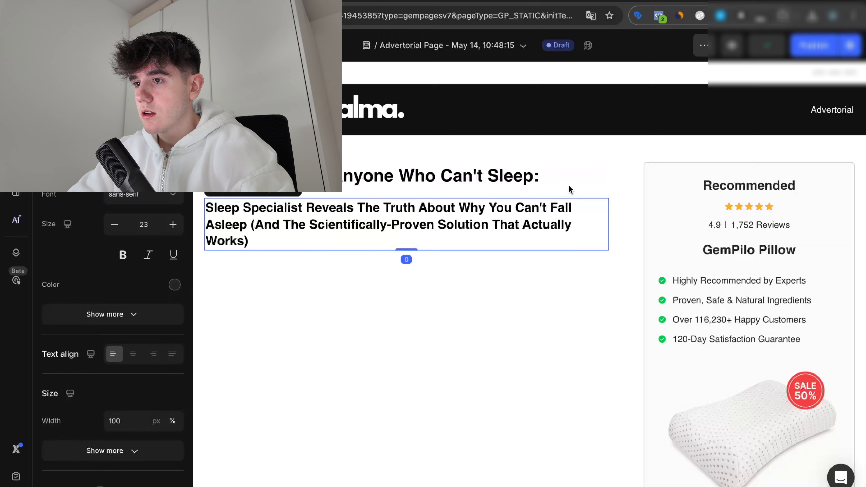
left_click(568, 159)
left_click(568, 182)
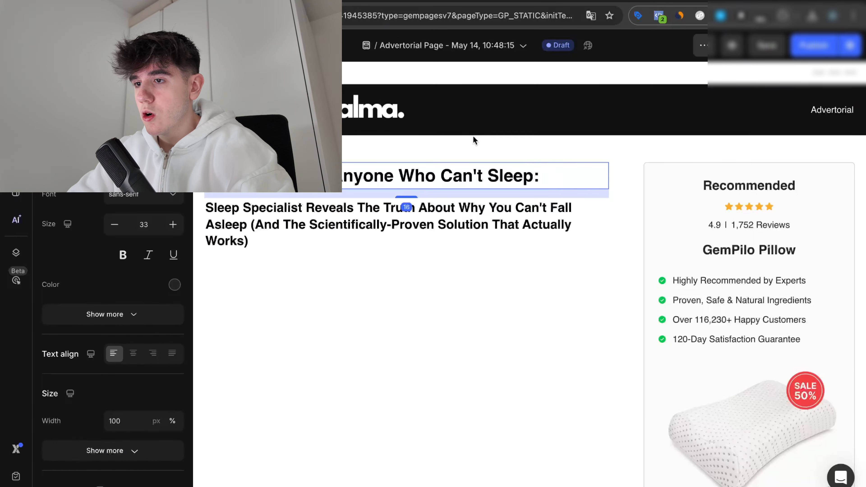
left_click(338, 269)
scroll(270, 244, "down", 5)
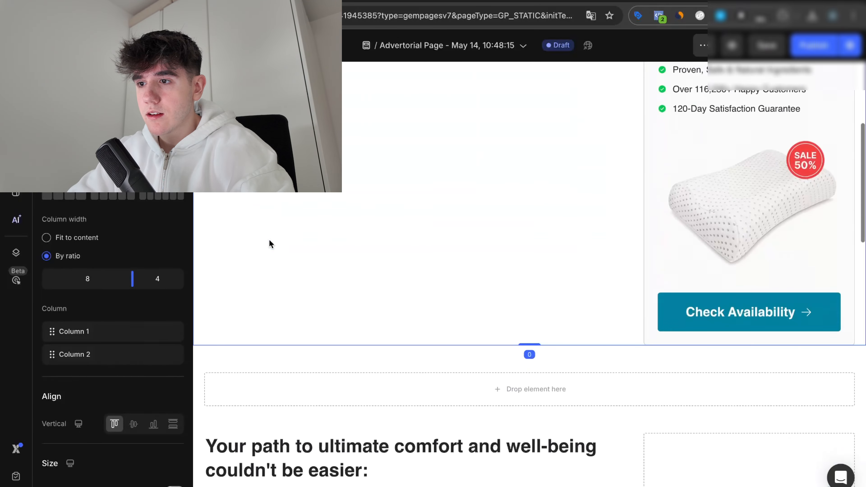
scroll(270, 244, "up", 5)
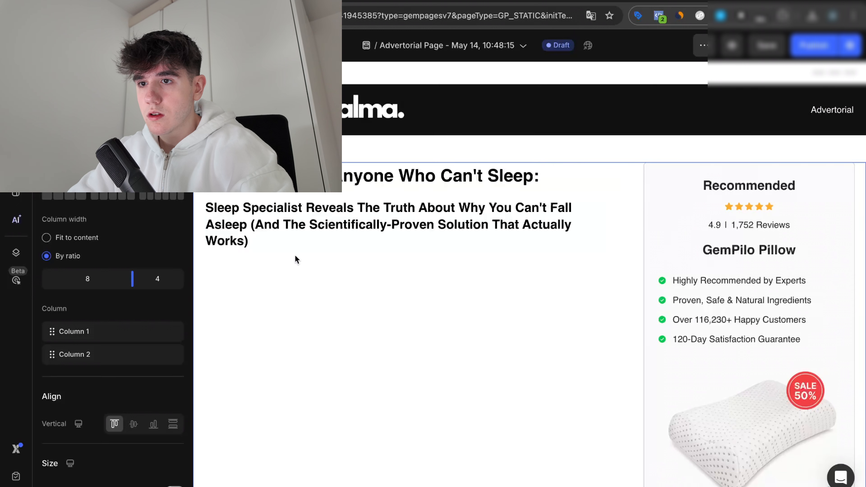
left_click(16, 79)
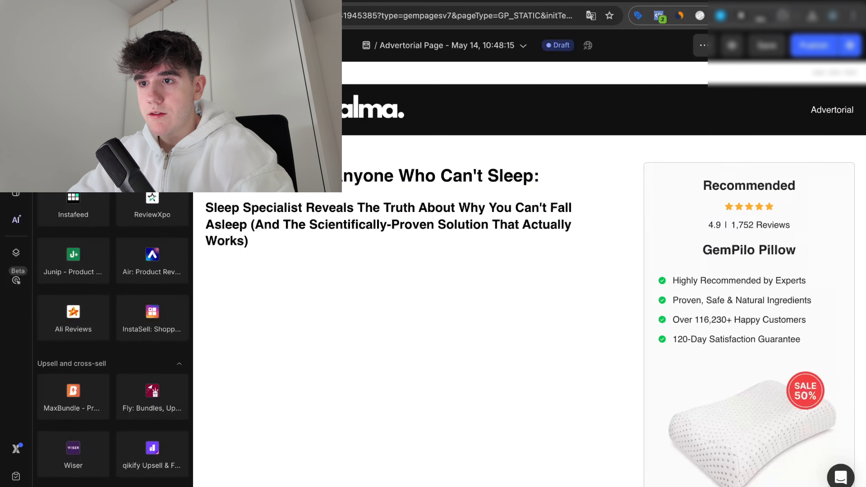
scroll(112, 338, "up", 5)
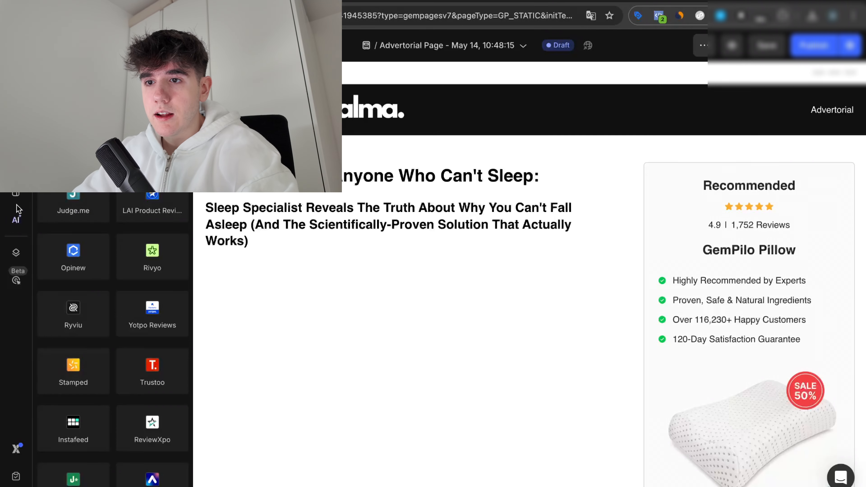
Examine the layer outline of Section 2 down to the heading and text block in its two-column row
left_click(18, 250)
left_click(708, 119)
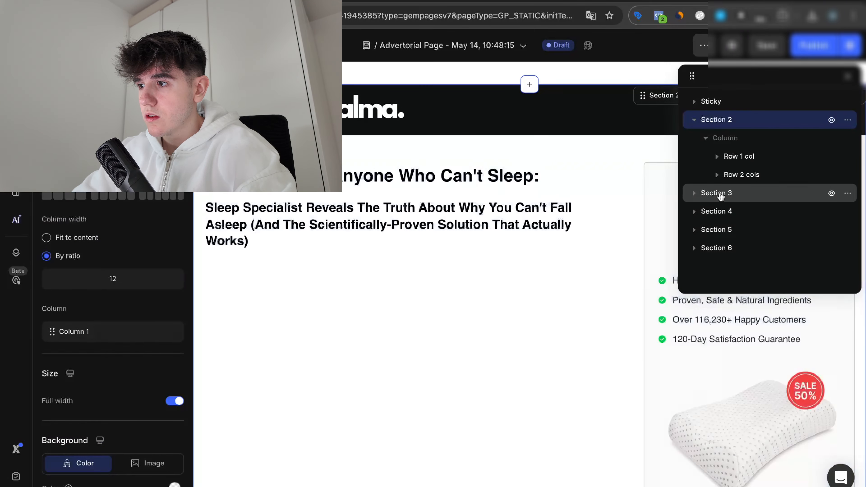
left_click(717, 175)
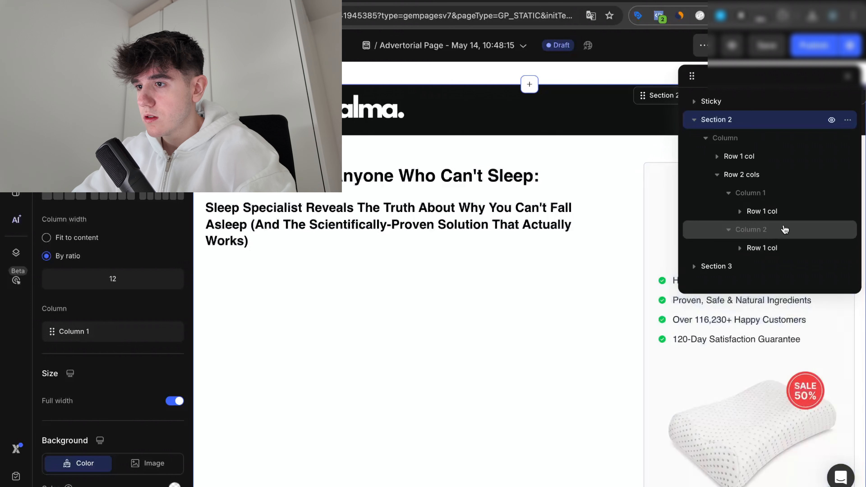
left_click(521, 236)
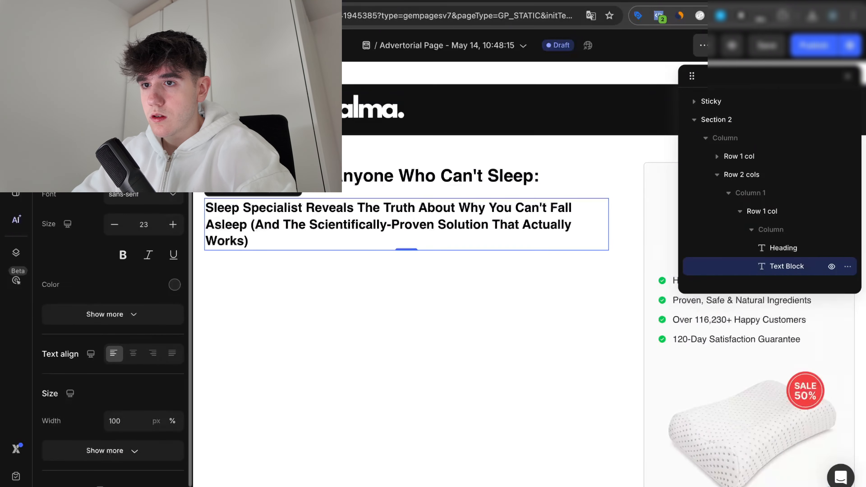
key("Escape")
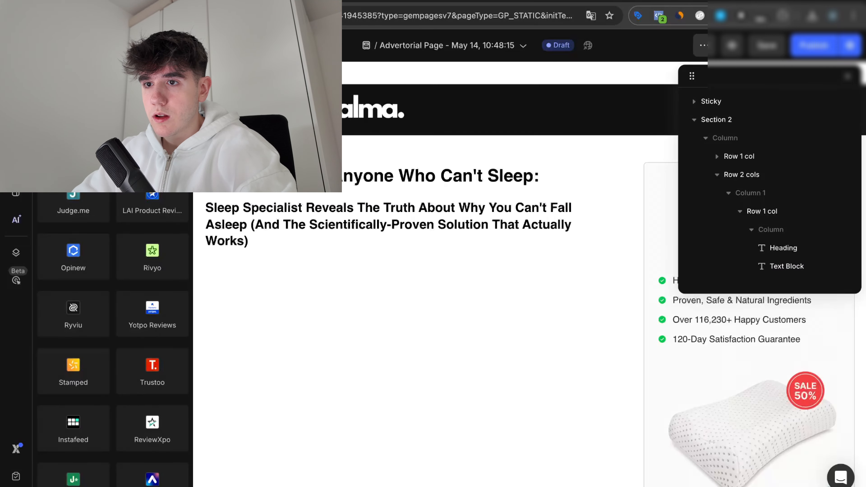
left_click(16, 167)
left_click(20, 201)
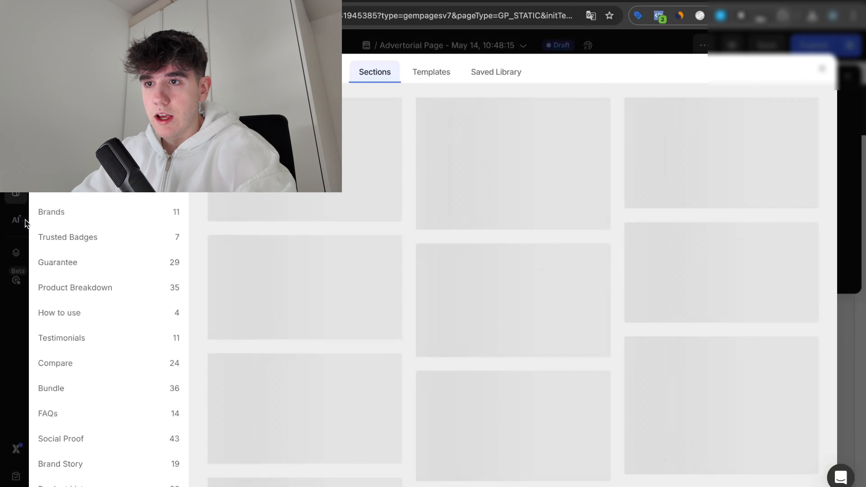
left_click(24, 223)
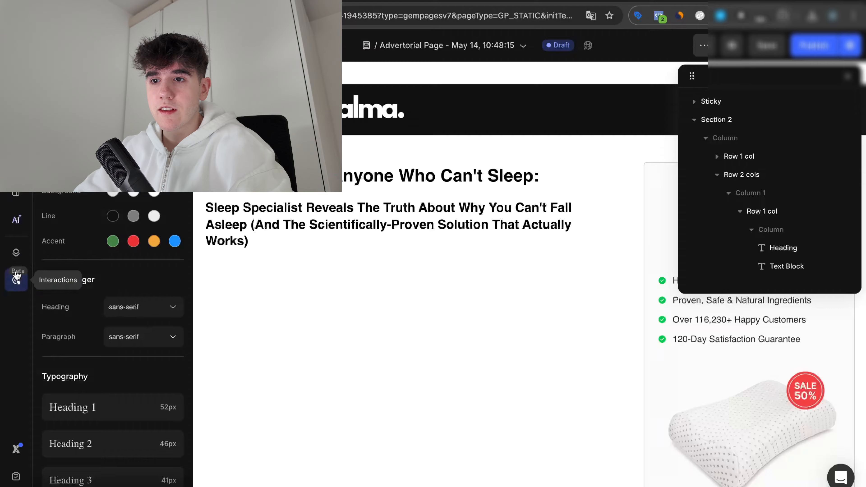
Delete the two-column row holding the "Your path to ultimate comfort and well-being" heading with Option 1 and Option 2
scroll(356, 266, "down", 15)
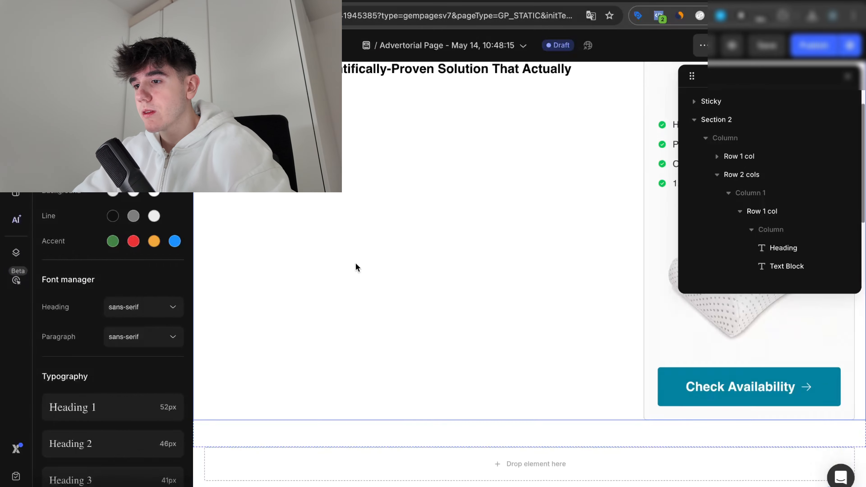
scroll(356, 267, "down", 10)
scroll(356, 268, "up", 15)
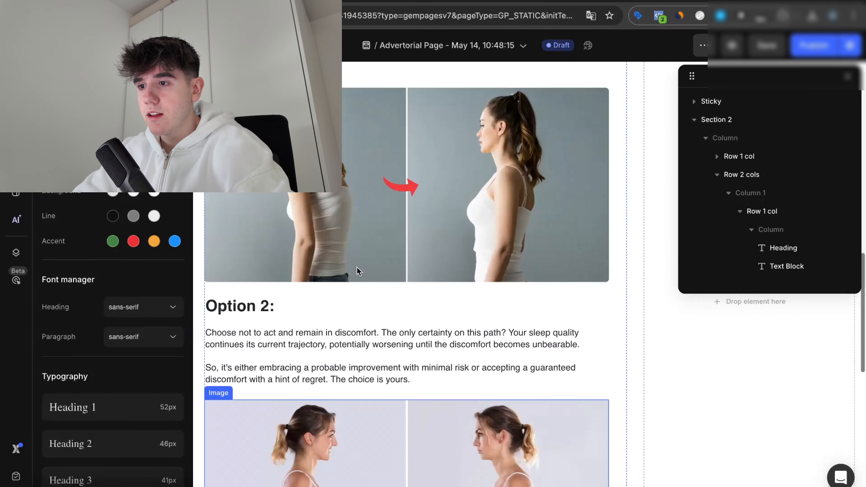
left_click(371, 311)
scroll(409, 309, "down", 3)
left_click(445, 307)
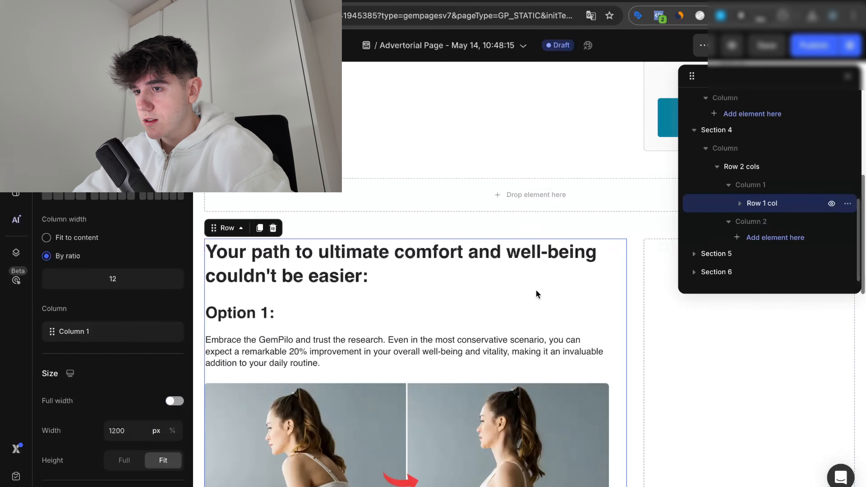
scroll(632, 273, "down", 5)
scroll(632, 273, "up", 10)
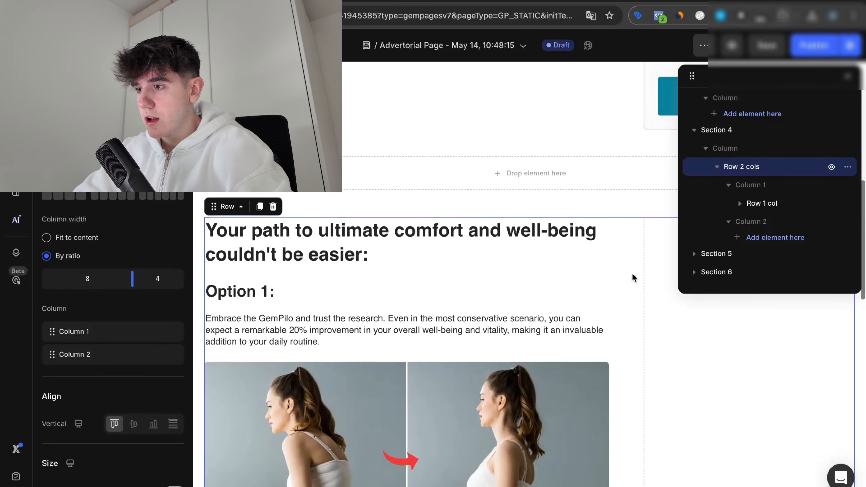
scroll(631, 273, "down", 4)
scroll(653, 466, "down", 8)
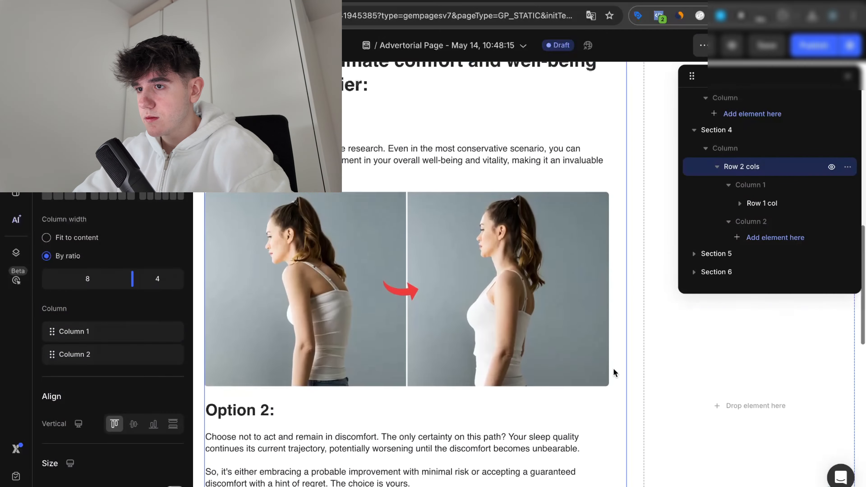
scroll(615, 372, "up", 3)
key("Delete")
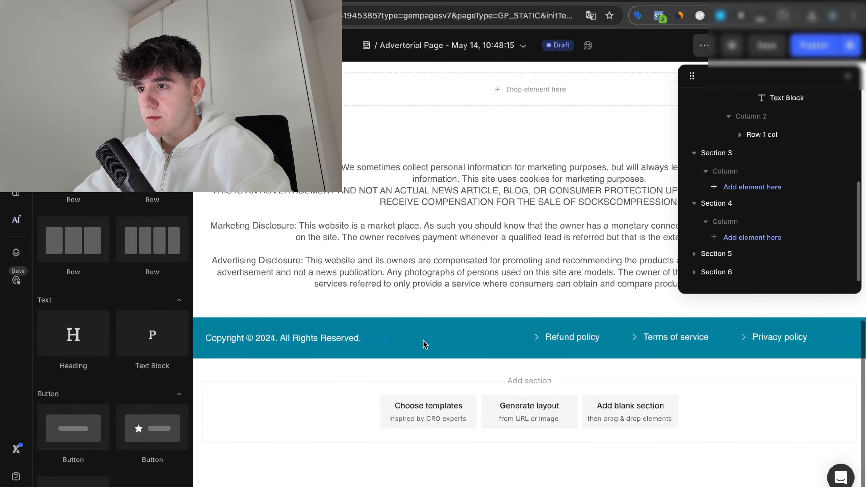
Delete the two empty sections between the main advertorial content and the privacy disclosure, and close the layer outline
scroll(423, 331, "up", 3)
scroll(440, 307, "up", 7)
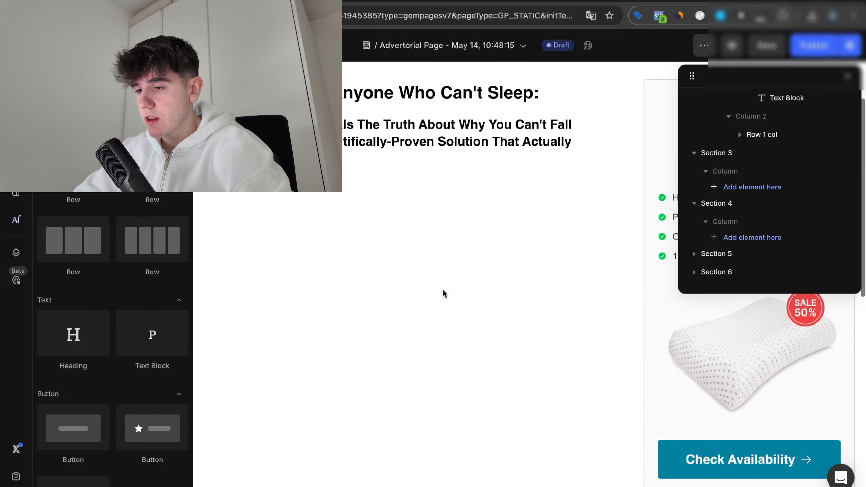
scroll(462, 416, "down", 4)
left_click(464, 396)
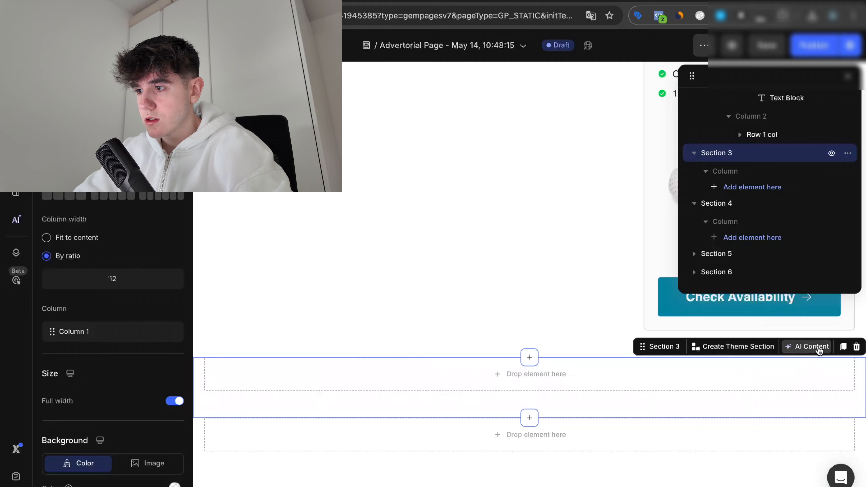
left_click(856, 347)
left_click(616, 400)
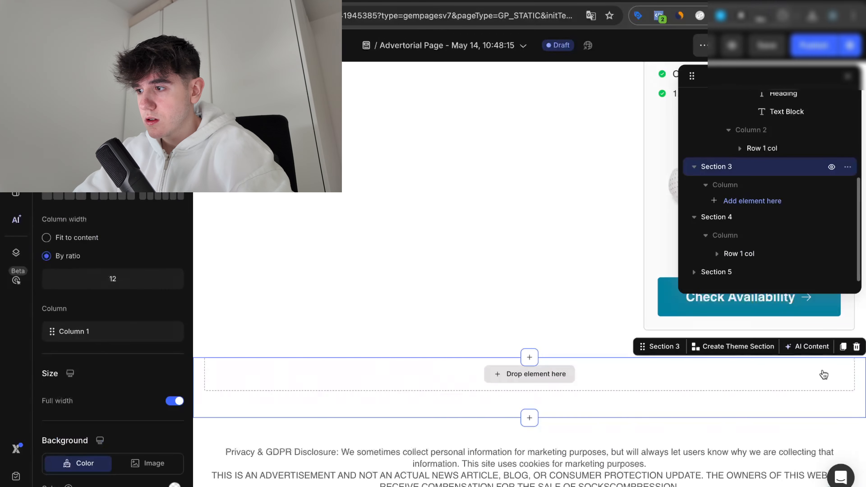
key("Delete")
scroll(662, 400, "up", 10)
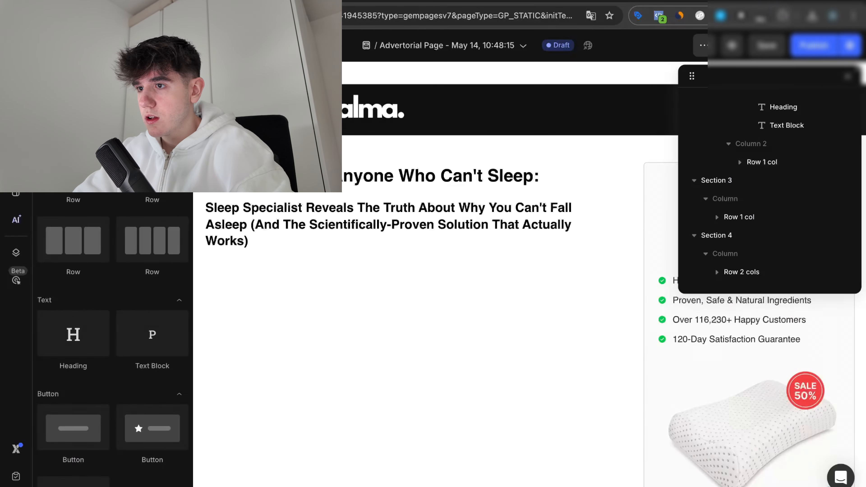
left_click(848, 75)
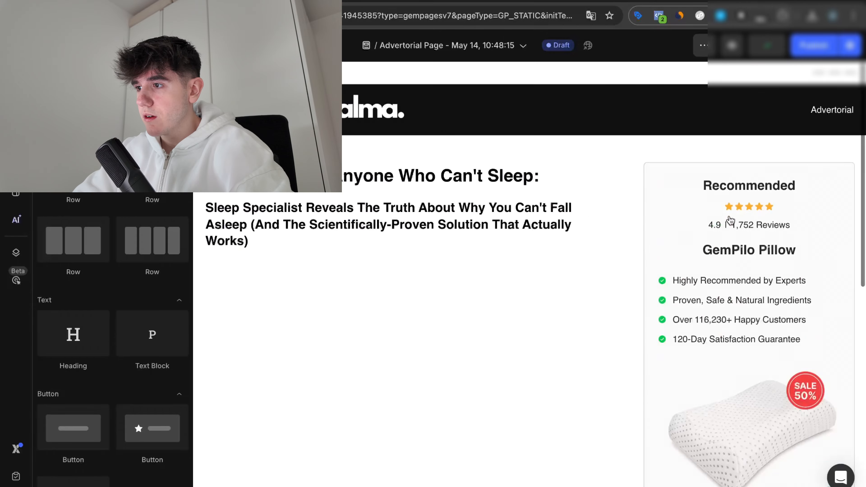
Change the product name in the Recommended box to "Calma Melatonin Gummies"
left_click(745, 188)
left_click(789, 215)
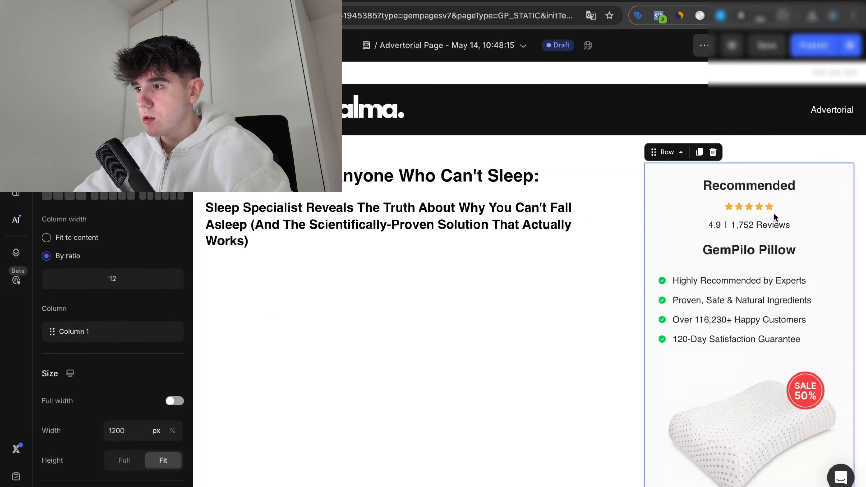
left_click(759, 226)
left_click(725, 254)
double_click(744, 250)
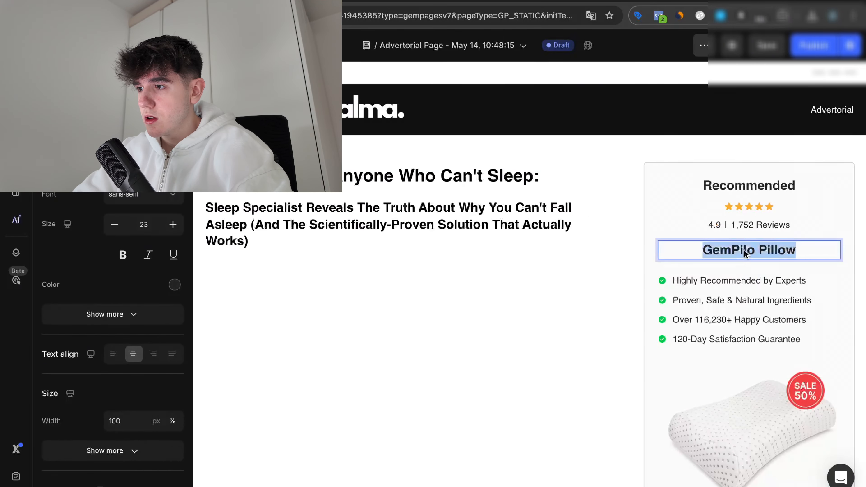
type("Calma Melatonin G")
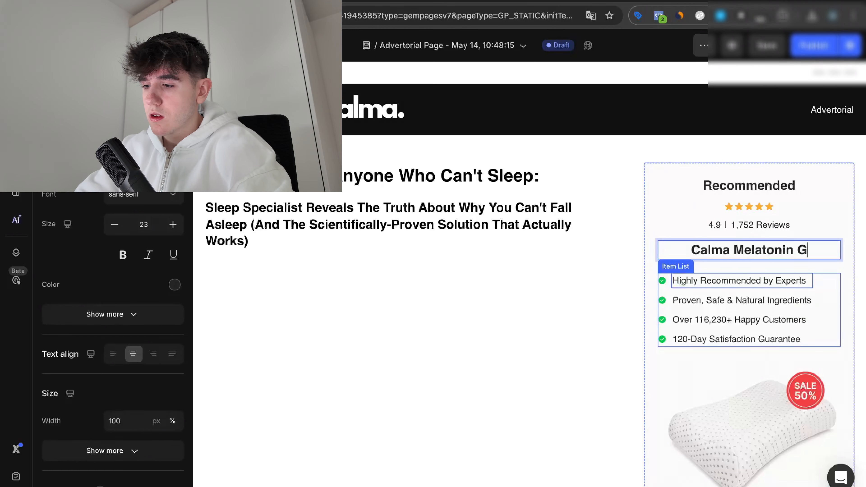
type("ummies")
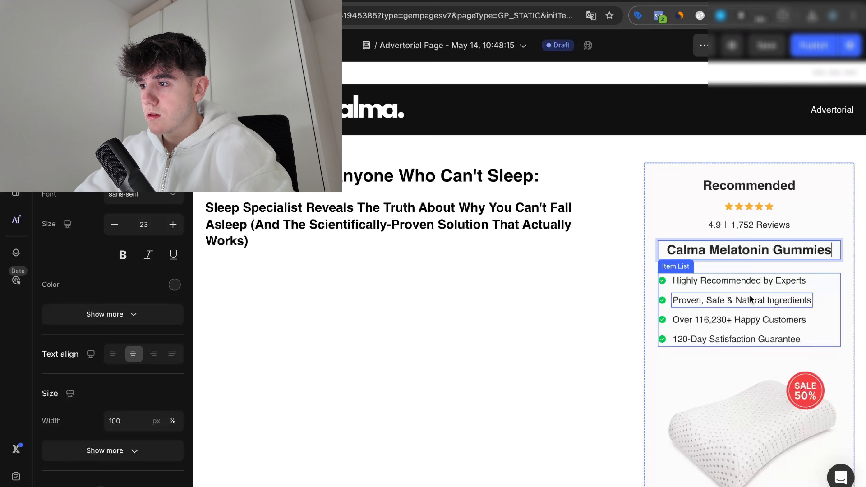
Try deleting the pillow Image element from the Recommended box, and undo the deletion
left_click(752, 311)
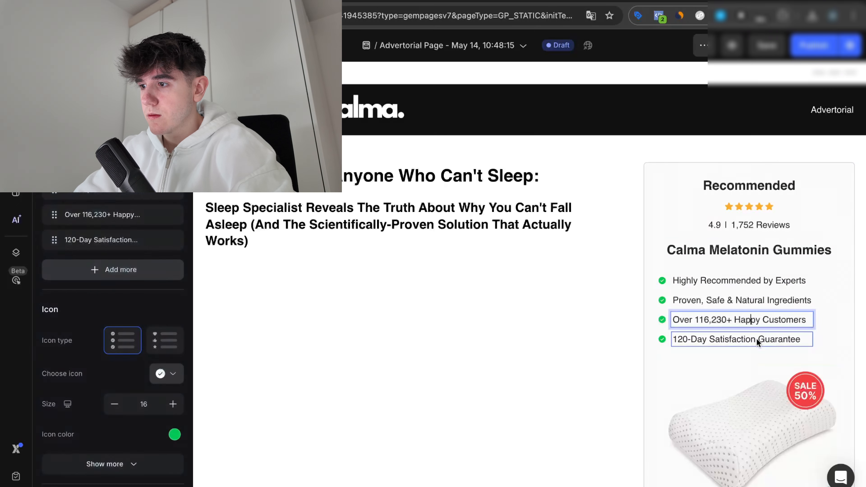
left_click(777, 348)
scroll(771, 358, "down", 2)
left_click(787, 363)
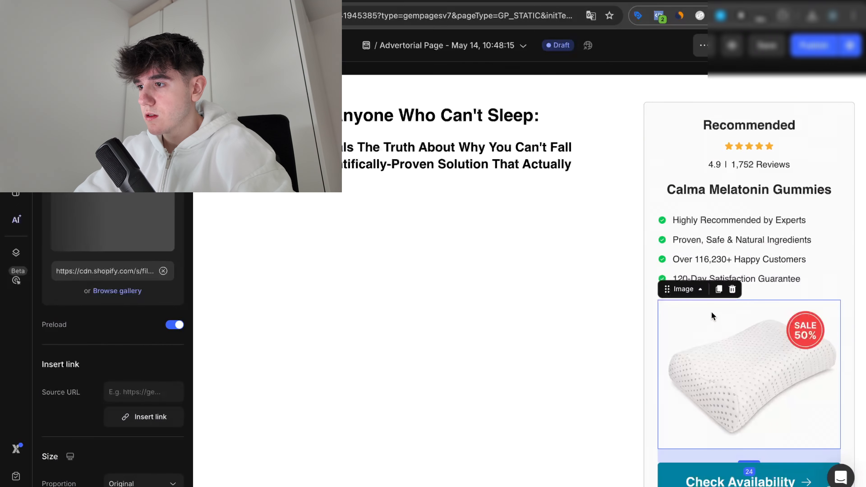
scroll(746, 314, "down", 3)
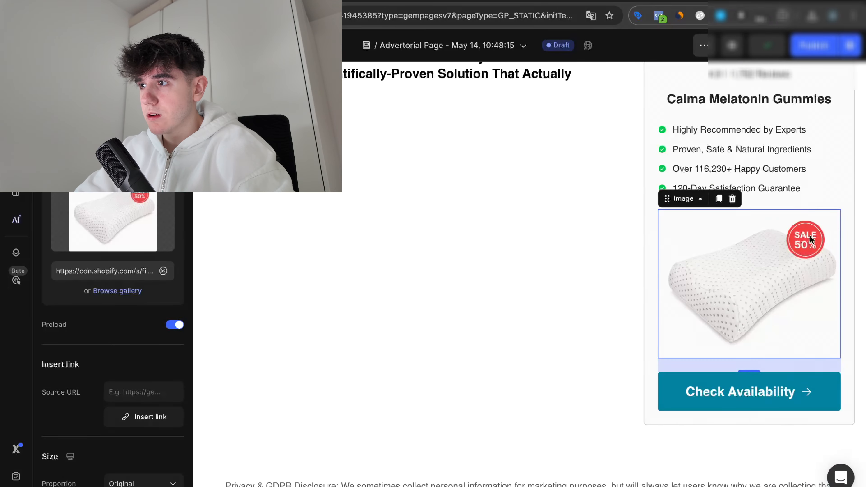
left_click(733, 199)
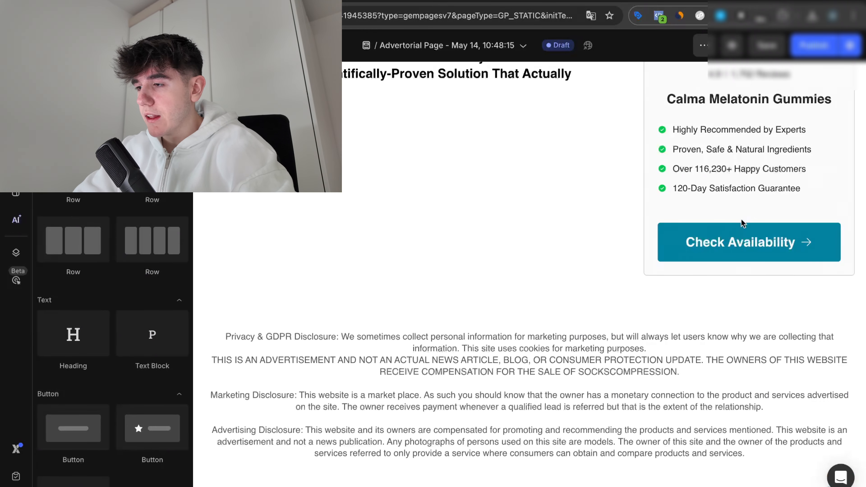
key("ctrl+z")
Replace the pillow picture in the Recommended box with img1.jpeg from the calma folder
left_click(790, 281)
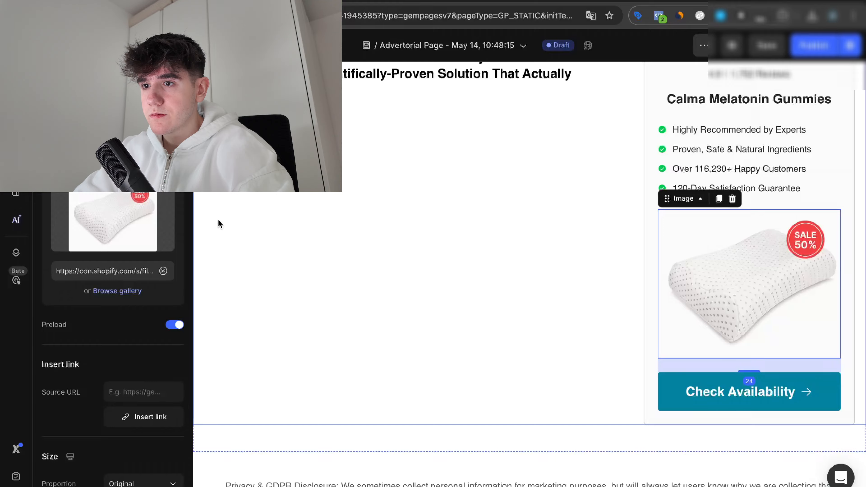
left_click(164, 271)
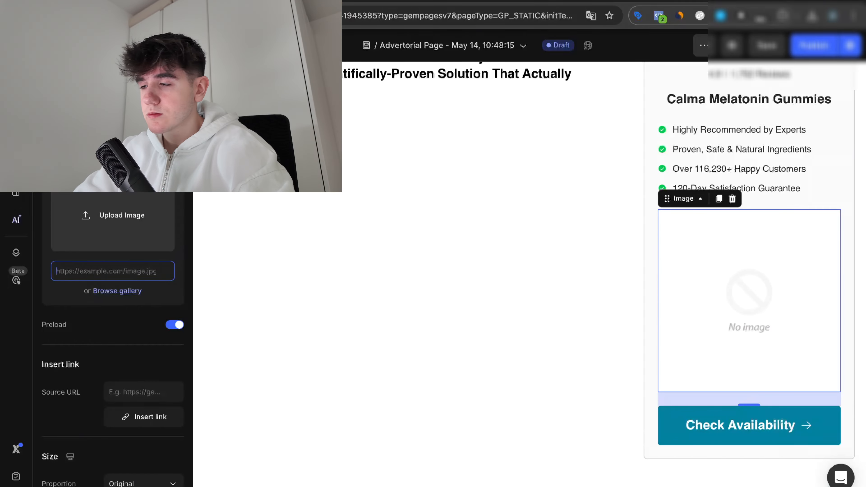
key("F11")
double_click(583, 162)
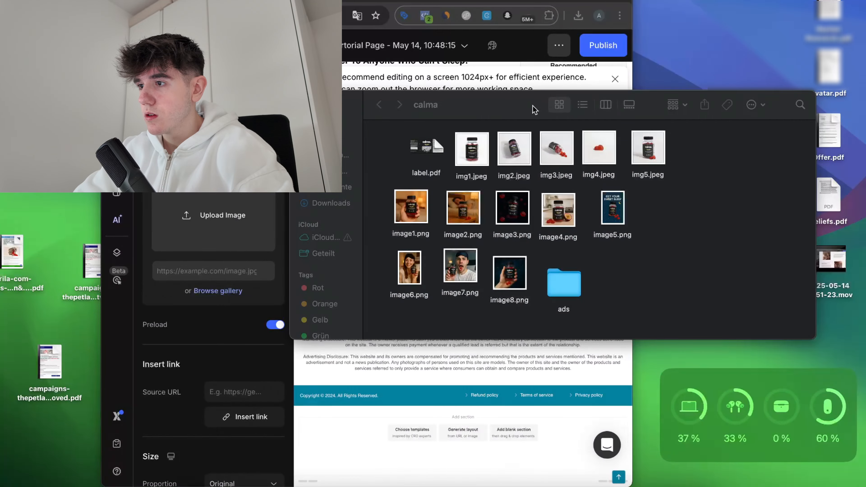
left_click_drag(517, 109, 654, 123)
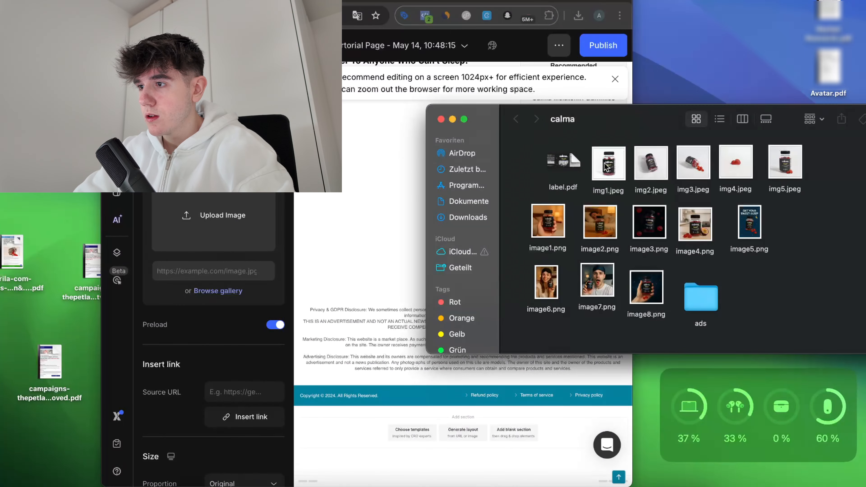
left_click_drag(617, 175, 211, 217)
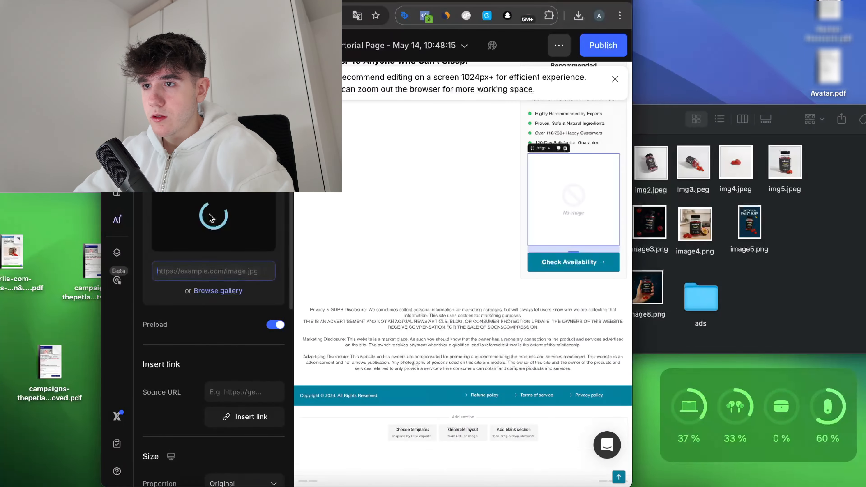
left_click(137, 2)
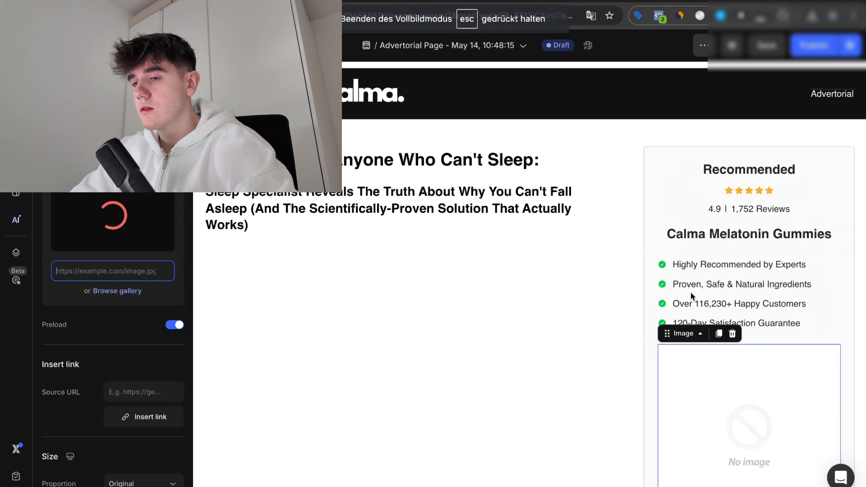
scroll(747, 295, "down", 5)
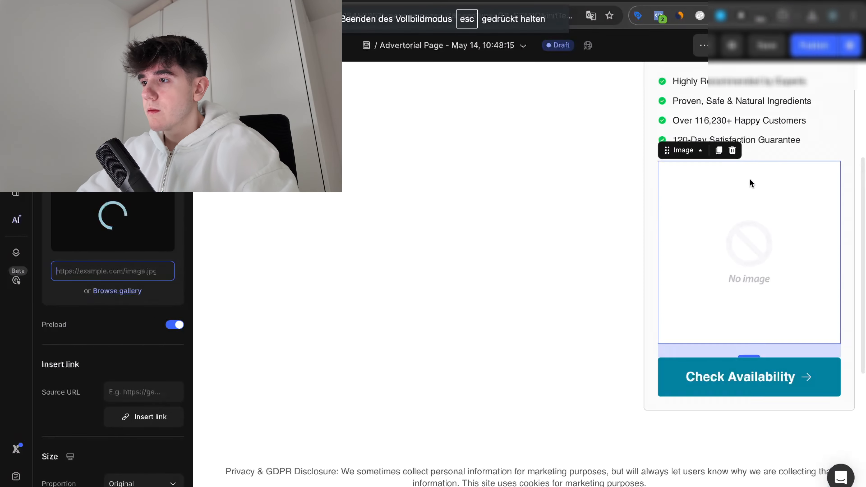
scroll(750, 183, "up", 3)
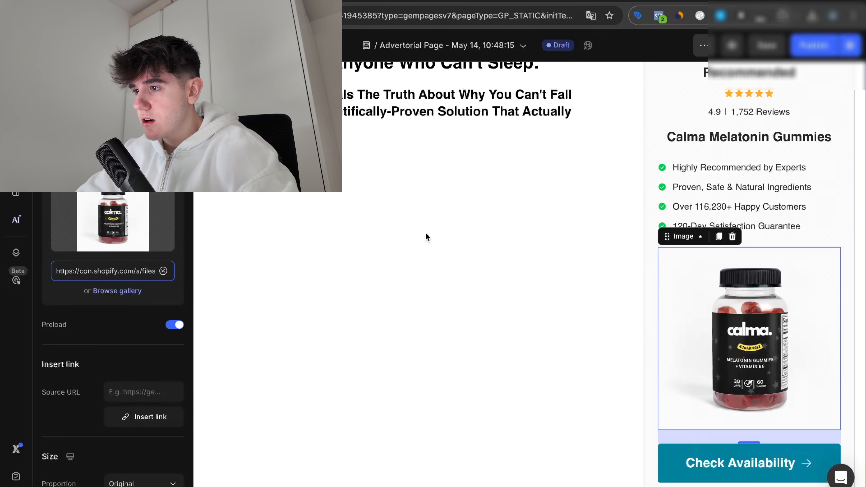
left_click(387, 211)
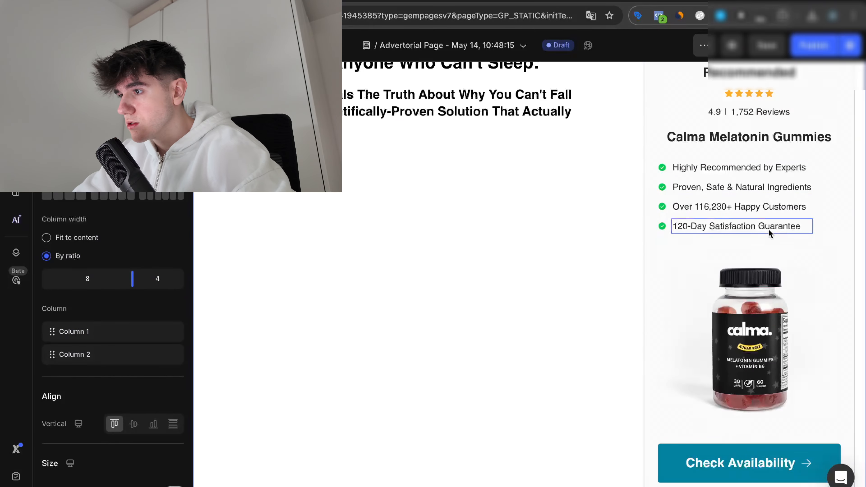
scroll(773, 189, "up", 3)
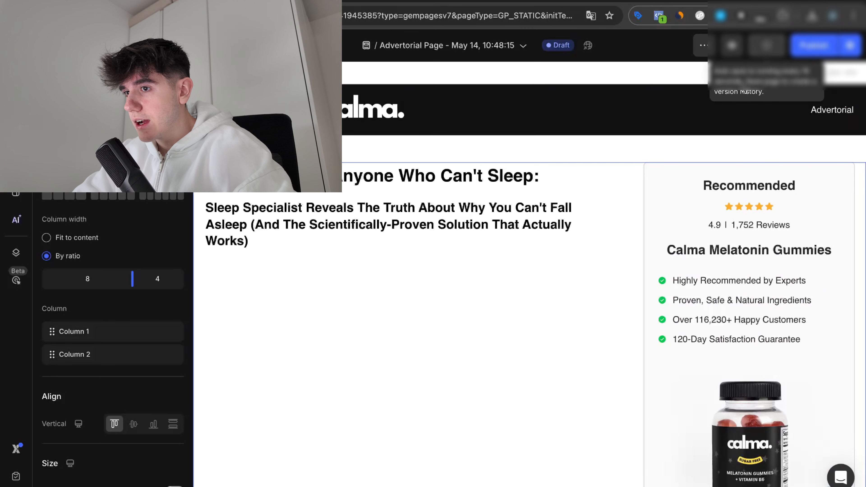
Preview the advertorial page, examine the header, headlines and Recommended box, and return to the editor
scroll(679, 152, "down", 1)
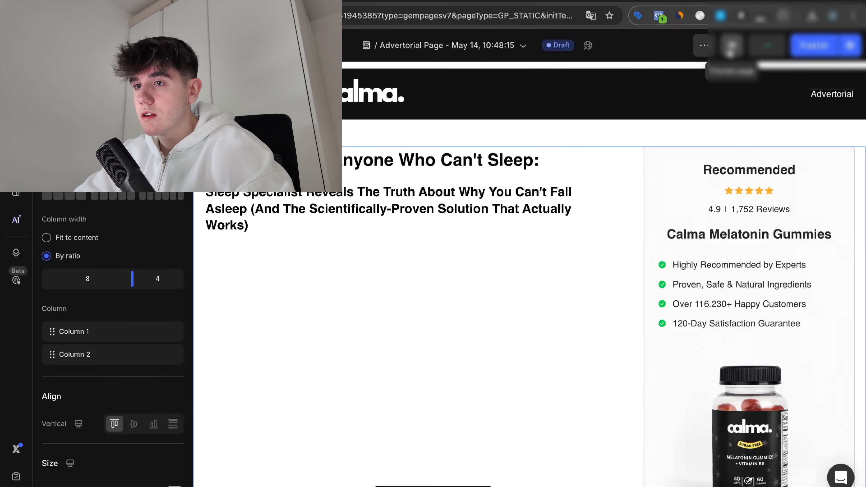
left_click(732, 46)
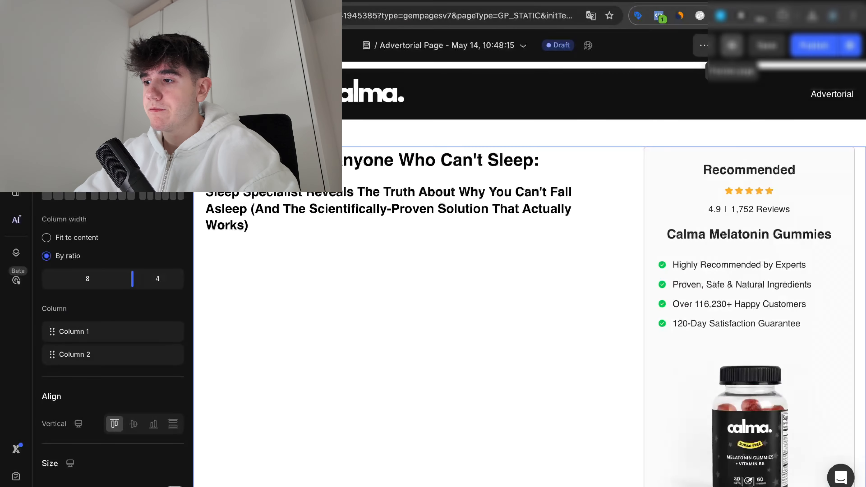
scroll(355, 168, "down", 4)
scroll(356, 168, "up", 5)
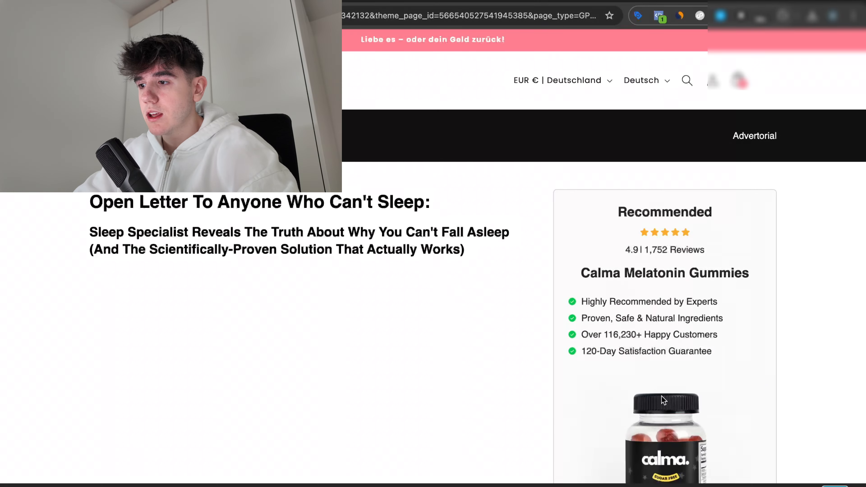
scroll(662, 400, "up", 4)
scroll(663, 400, "down", 2)
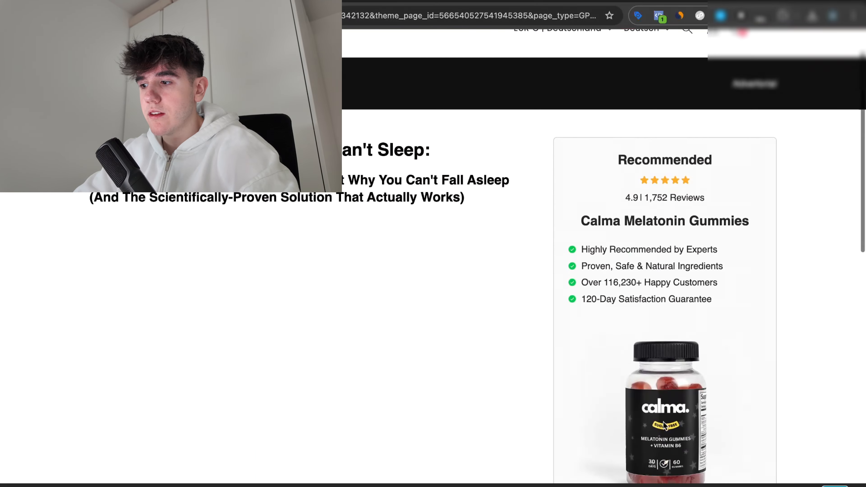
scroll(727, 437, "down", 1)
scroll(727, 437, "up", 1)
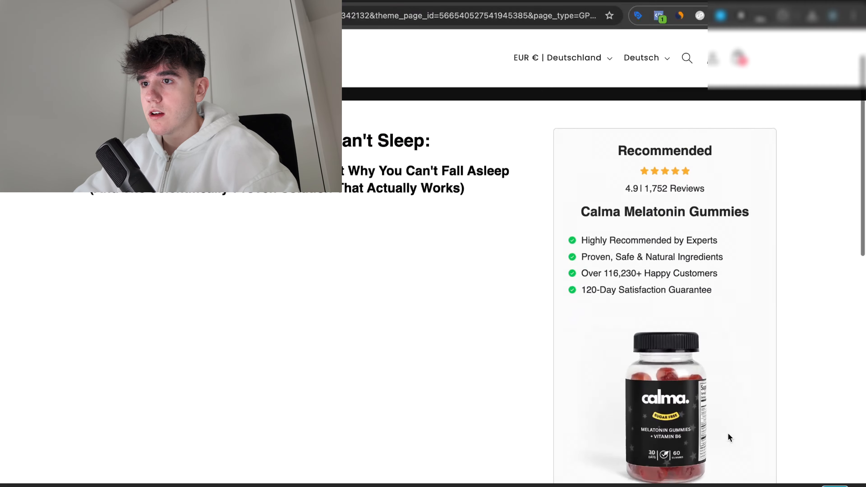
scroll(727, 437, "down", 1)
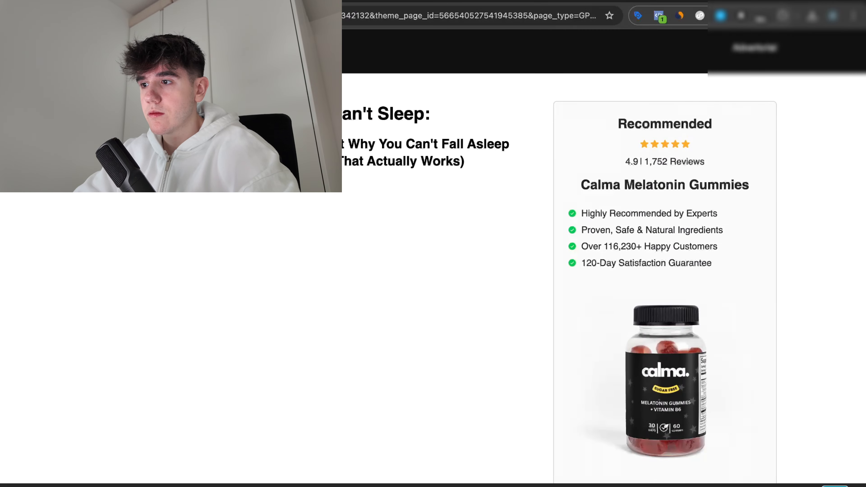
scroll(727, 437, "down", 5)
scroll(727, 437, "up", 9)
scroll(727, 437, "down", 4)
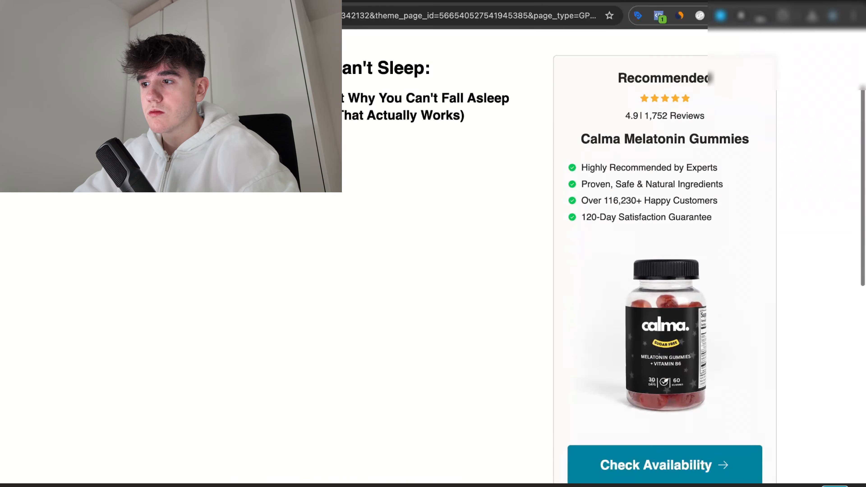
scroll(727, 437, "up", 1)
key("ctrl+shift+Tab")
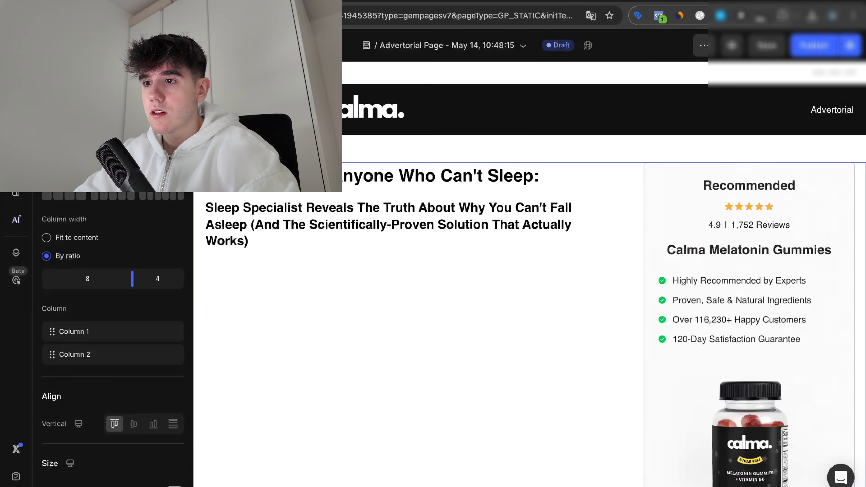
Try to add a Row element below the subheading in the main content column
scroll(334, 283, "down", 1)
scroll(329, 186, "up", 1)
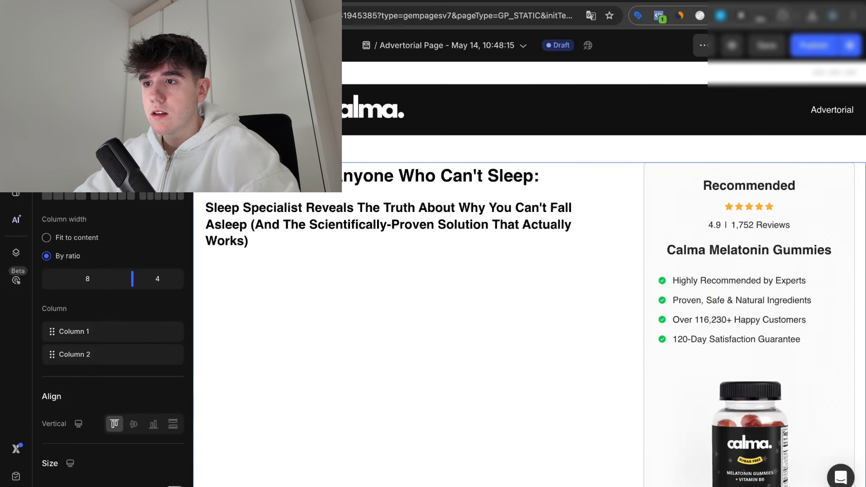
left_click(16, 78)
left_click(310, 266)
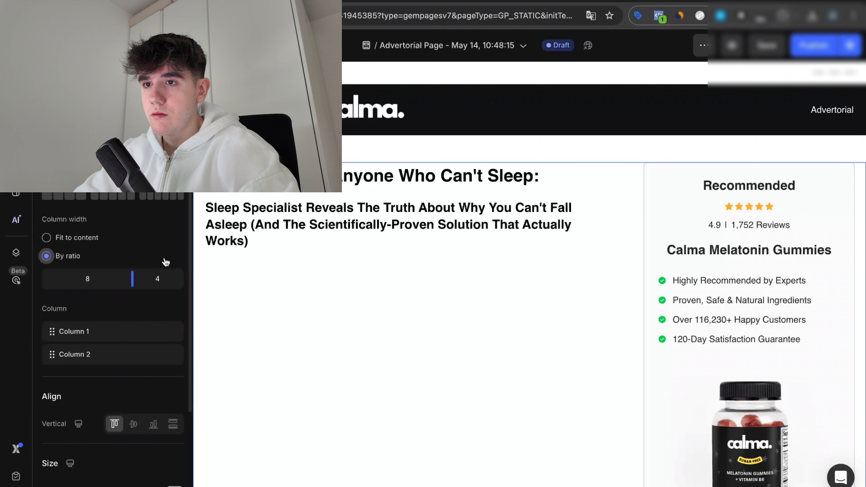
left_click(16, 78)
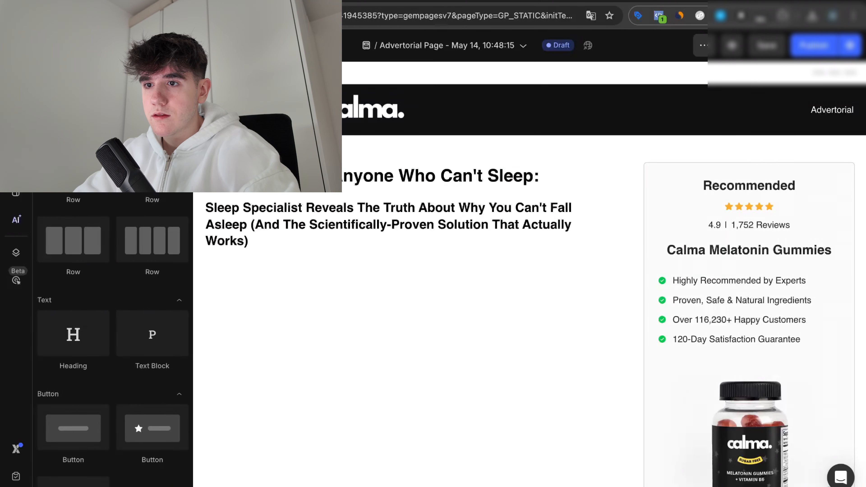
left_click_drag(74, 168, 270, 274)
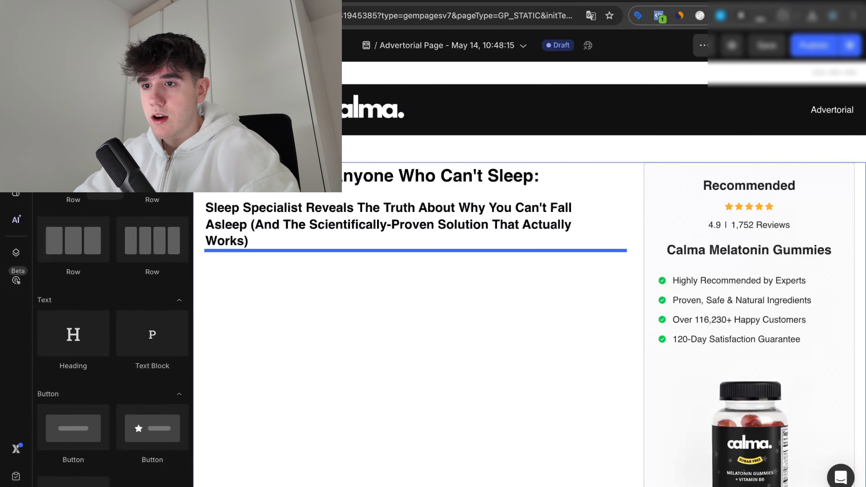
Switch to the Google Docs copy, select the author byline and reading-time lines, and return to the GemPages editor
left_click(307, 2)
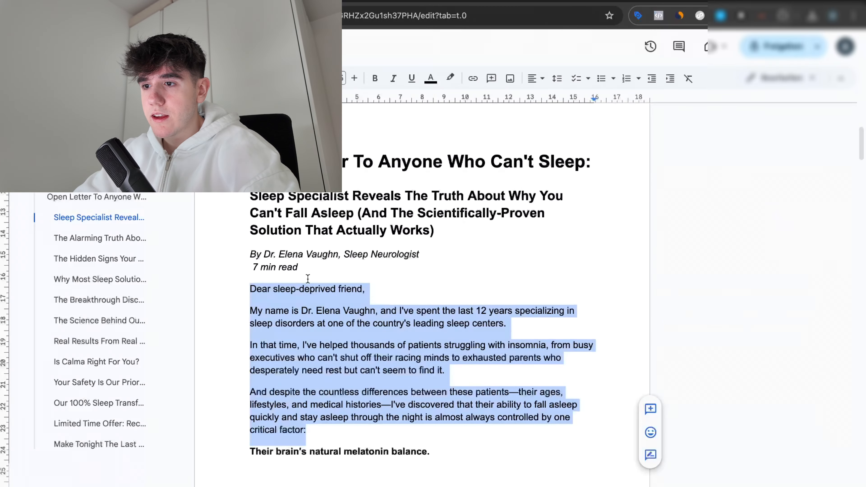
scroll(307, 278, "up", 5)
scroll(307, 279, "down", 3)
left_click_drag(330, 346, 259, 321)
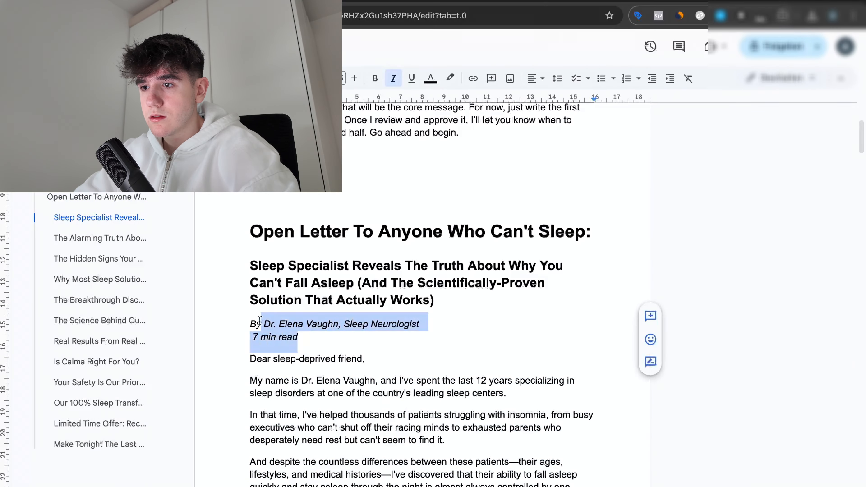
left_click_drag(302, 337, 250, 307)
left_click(211, 1)
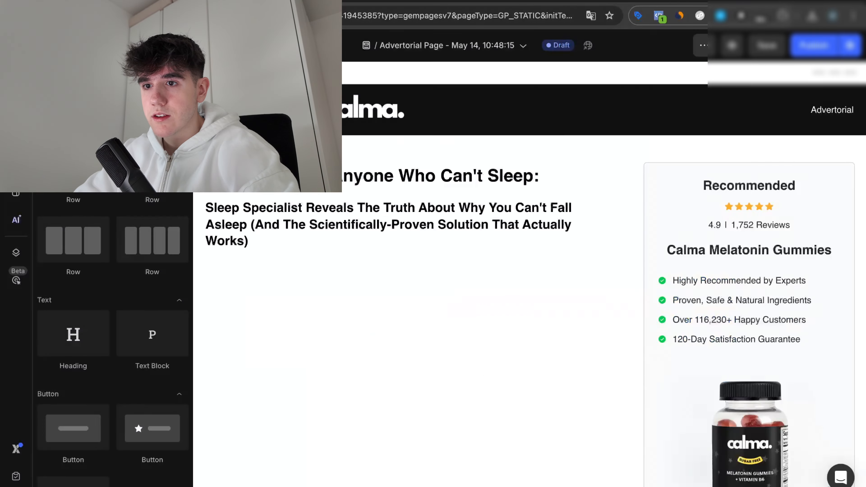
Open the section library and look through the Brand Story, Trusted Badges and Product Detail categories
left_click(16, 194)
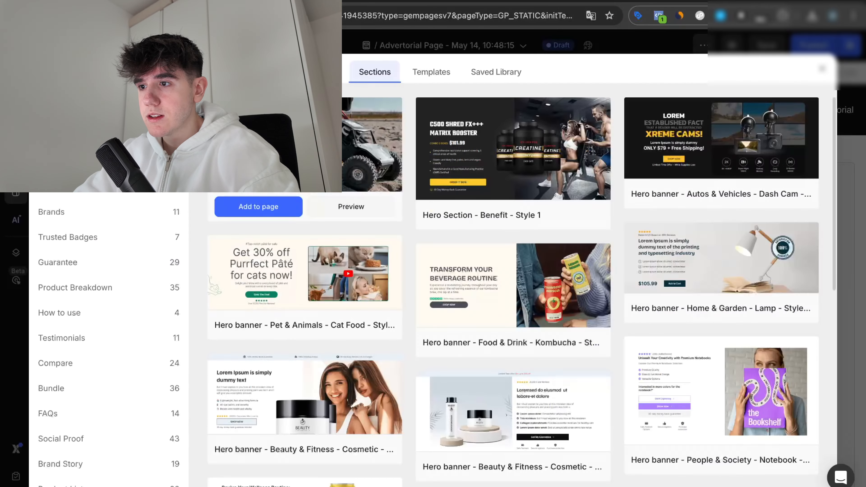
scroll(102, 338, "down", 3)
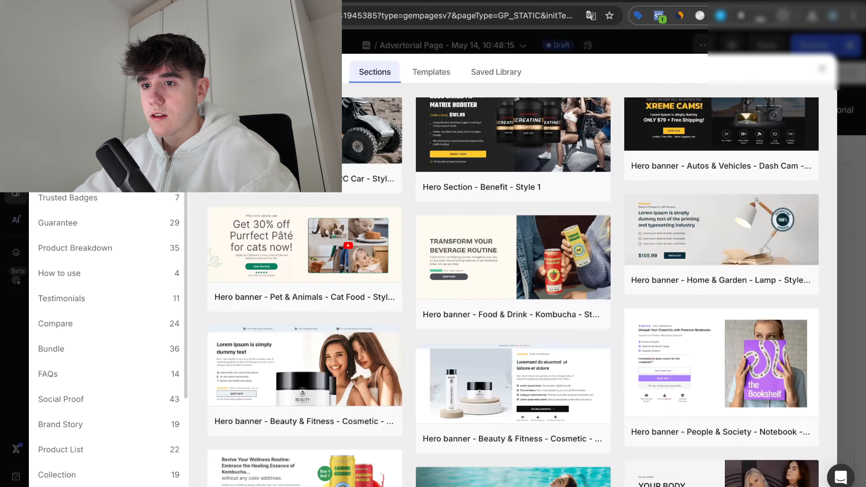
scroll(89, 366, "down", 3)
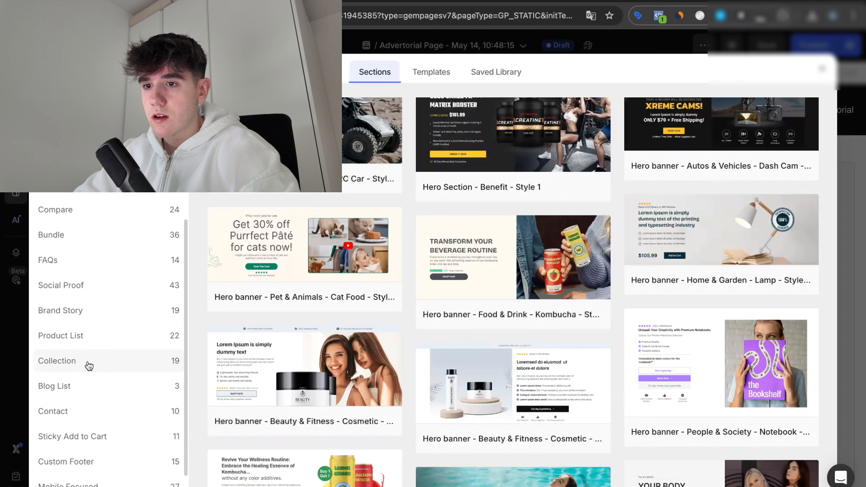
left_click(101, 288)
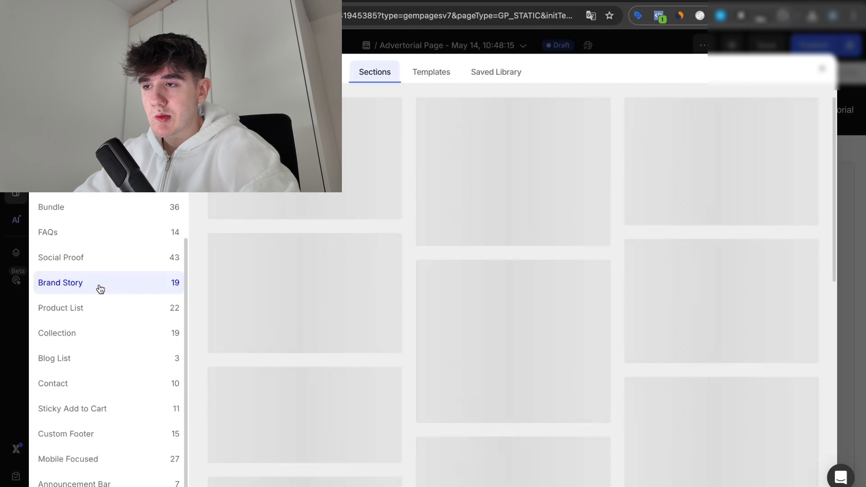
scroll(104, 348, "up", 5)
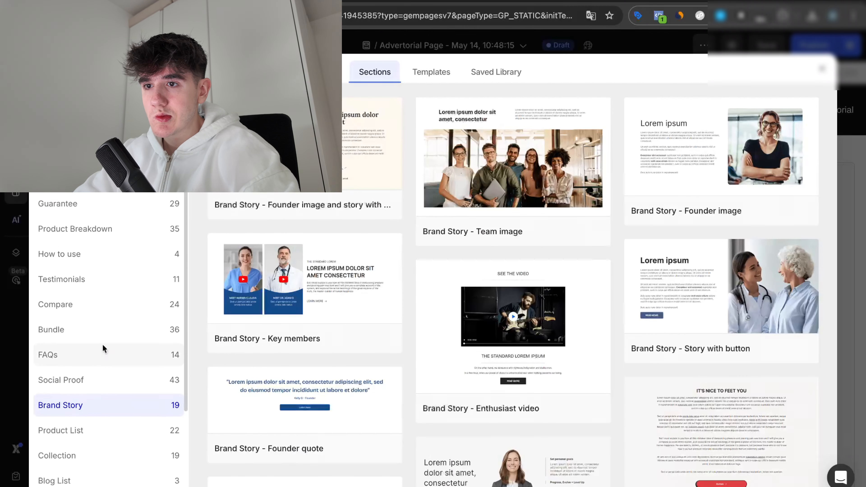
left_click(102, 229)
left_click(108, 202)
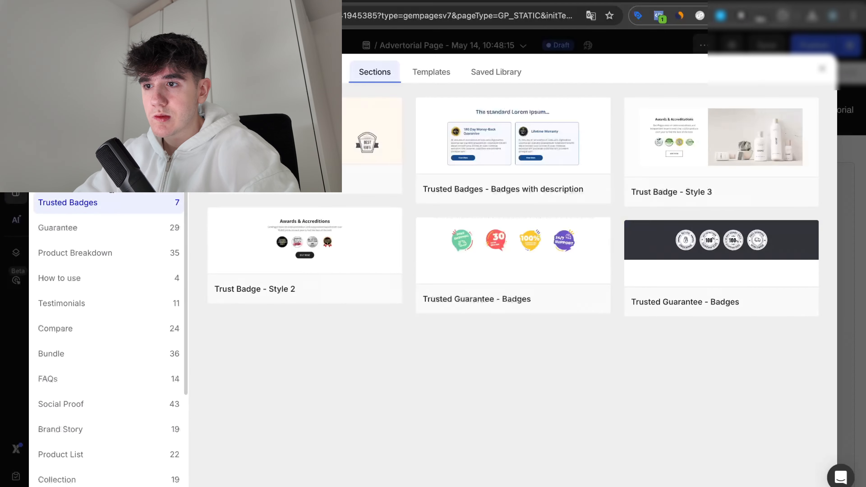
left_click(107, 177)
left_click(106, 152)
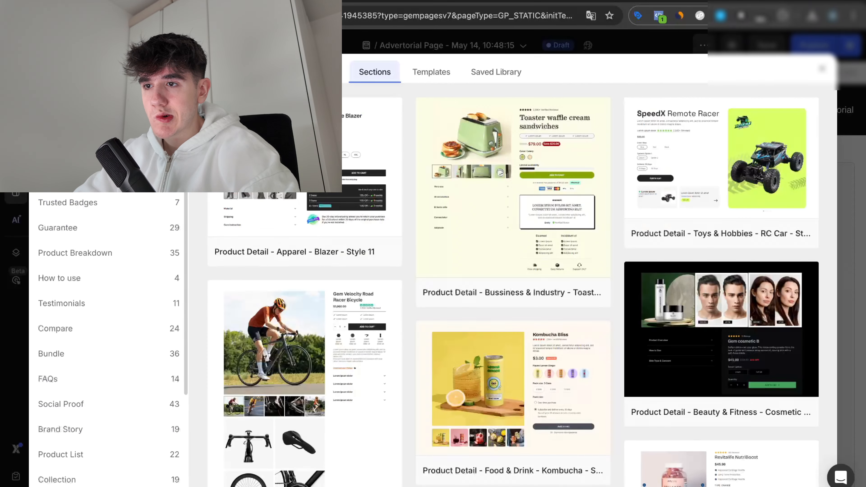
scroll(112, 342, "up", 1)
scroll(106, 164, "up", 1)
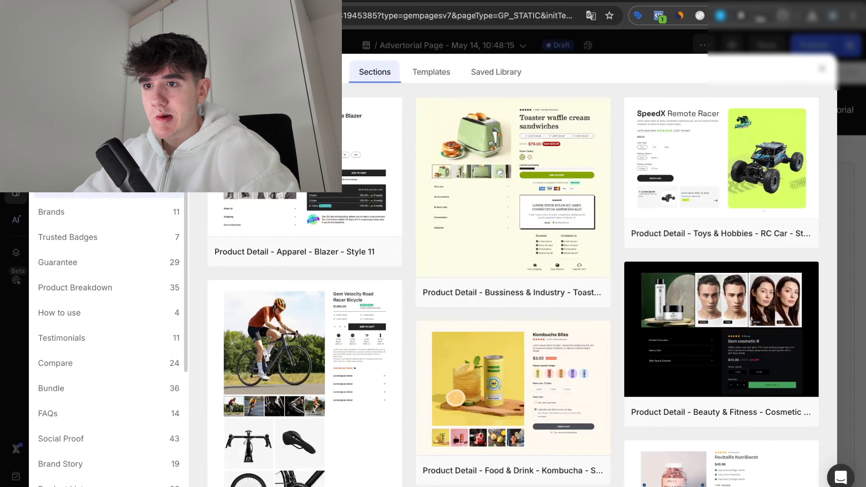
Look through the hero banner designs in the section library for one that suits the advertorial
left_click(105, 162)
scroll(242, 209, "down", 5)
scroll(241, 209, "down", 10)
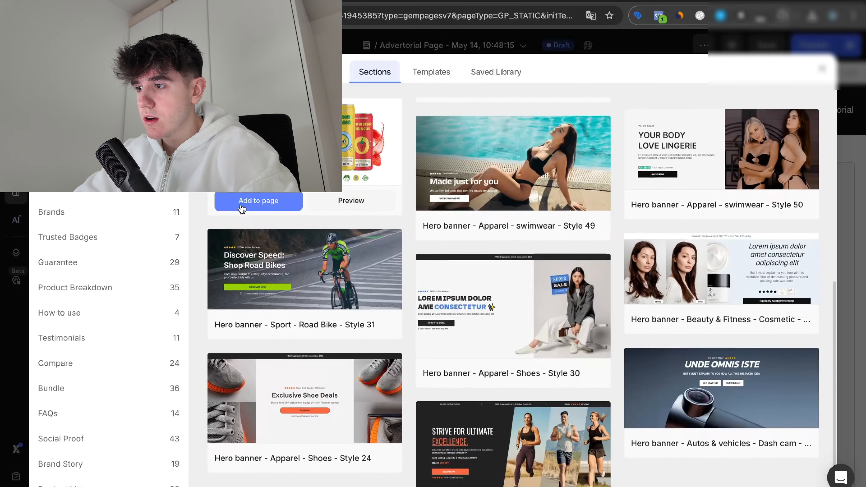
scroll(242, 209, "down", 10)
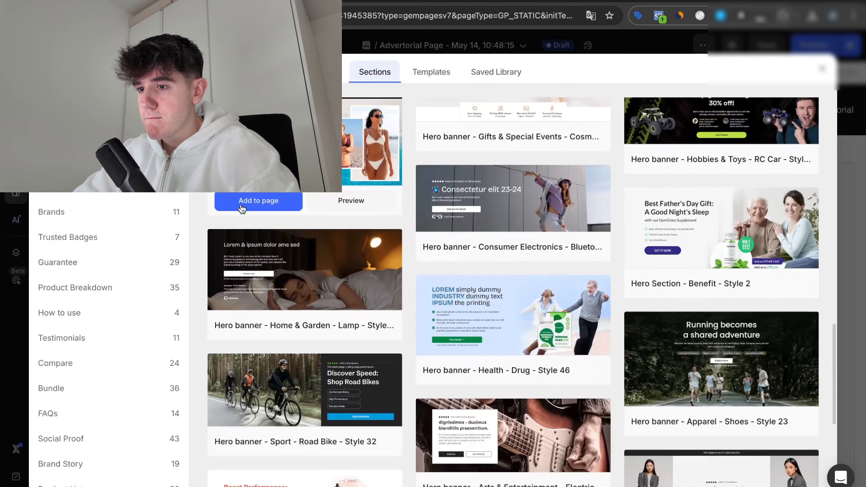
scroll(250, 241, "down", 10)
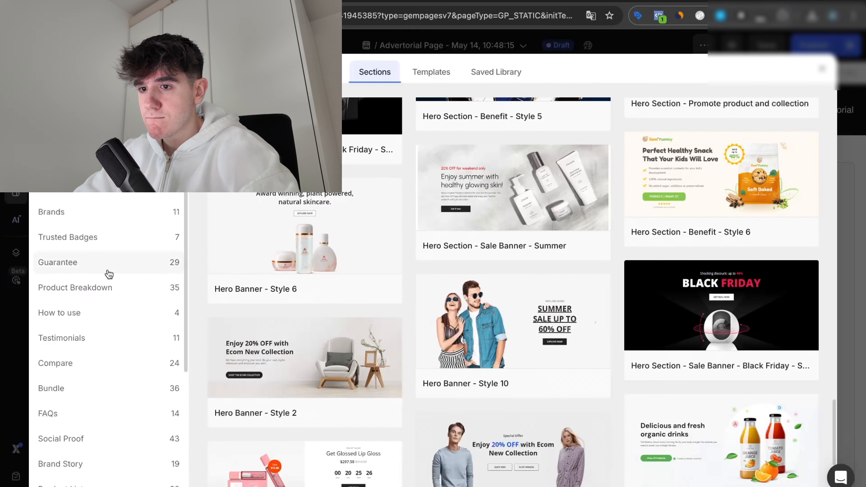
Look through the Compare, Social Proof, Contact and Announcement Bar categories of the section library
scroll(103, 297, "down", 1)
left_click(96, 340)
scroll(99, 363, "down", 3)
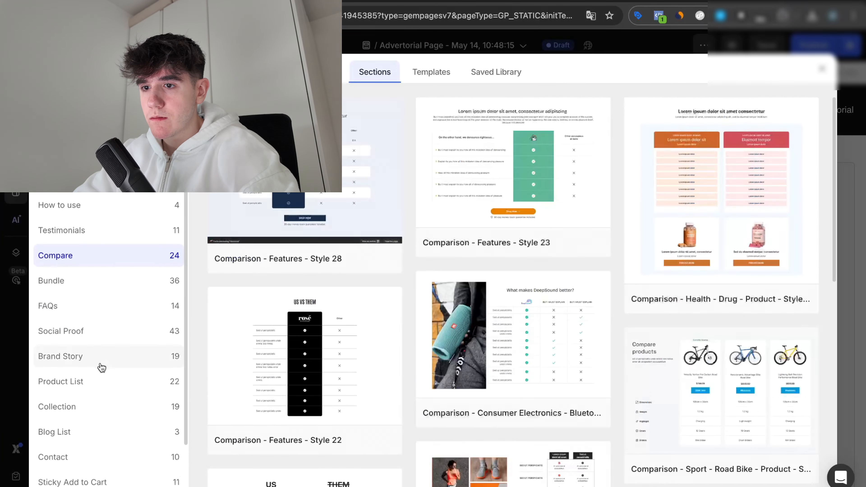
left_click(101, 336)
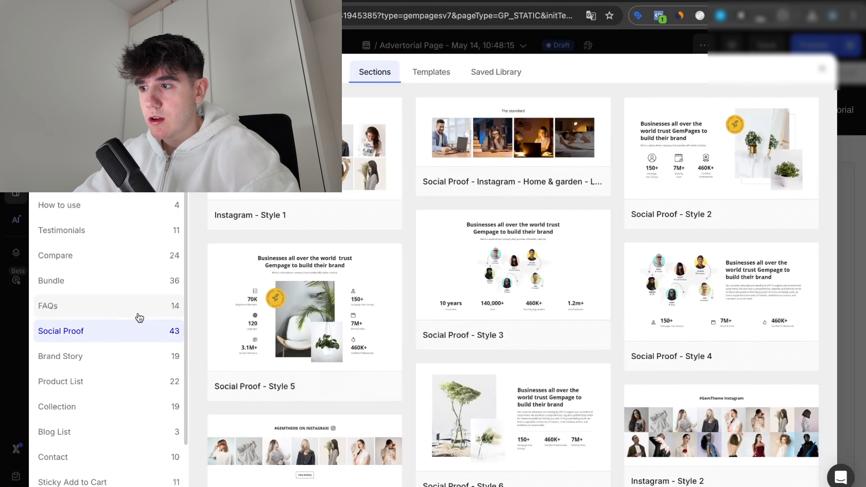
scroll(137, 315, "down", 3)
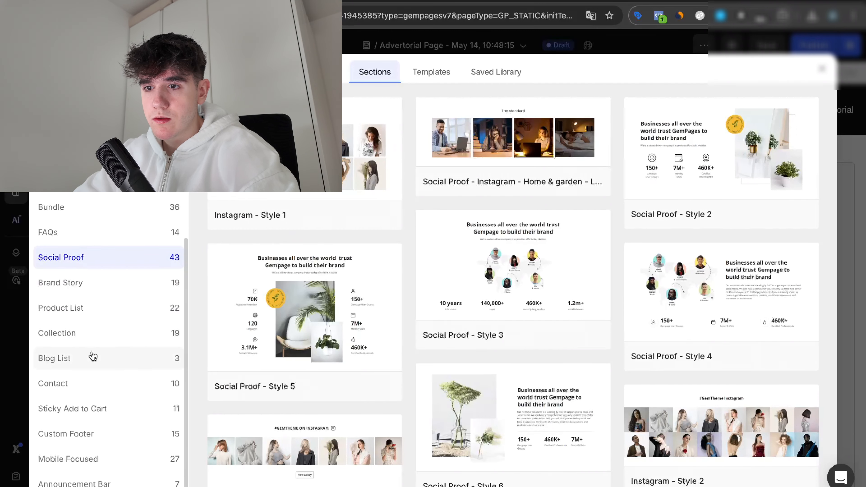
left_click(99, 384)
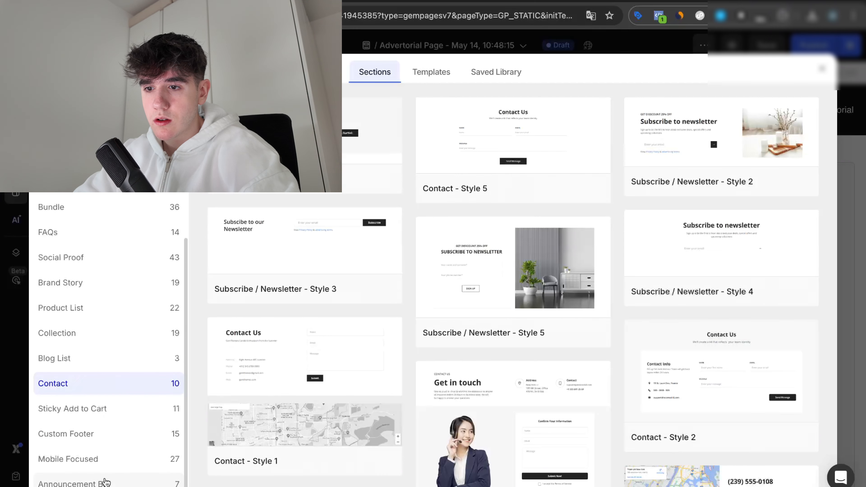
scroll(118, 471, "up", 1)
scroll(120, 464, "down", 1)
left_click(116, 483)
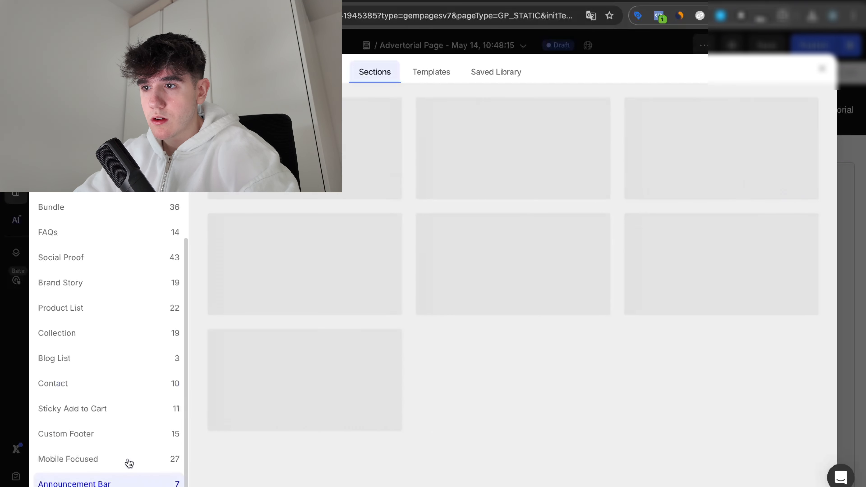
scroll(130, 463, "up", 2)
scroll(131, 432, "up", 4)
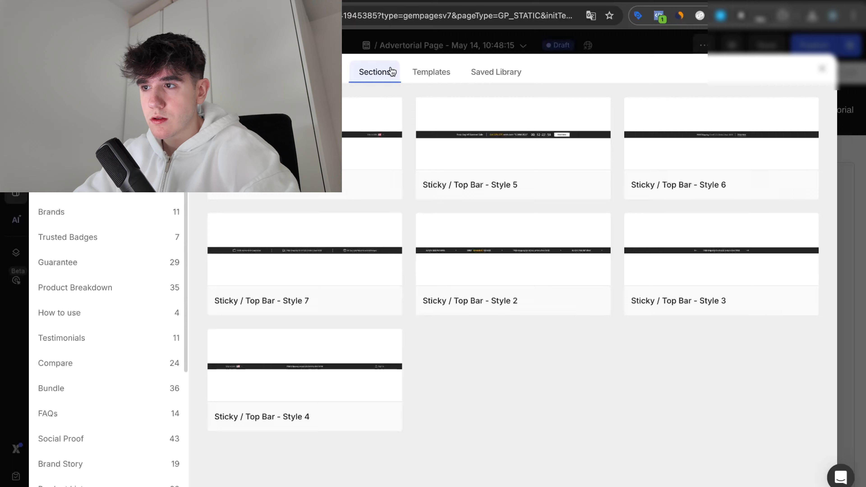
View the full-page templates in the library, and return to the ready-made sections
left_click(437, 73)
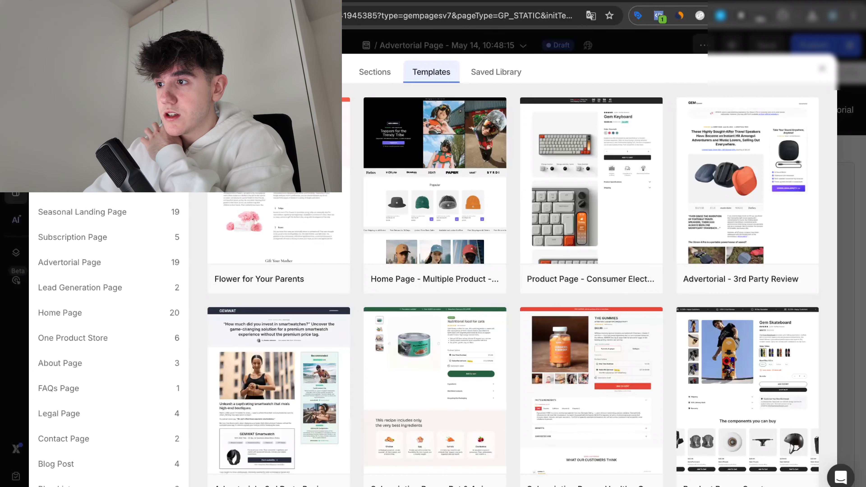
left_click(371, 67)
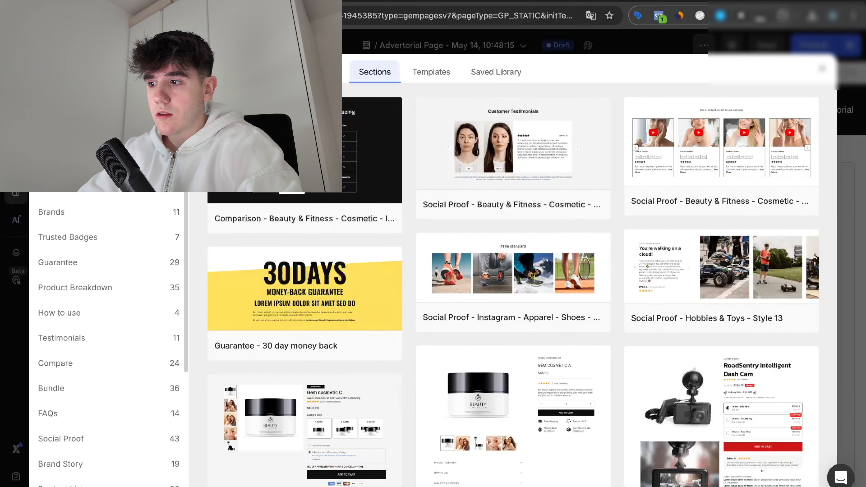
mouse_move(344, 192)
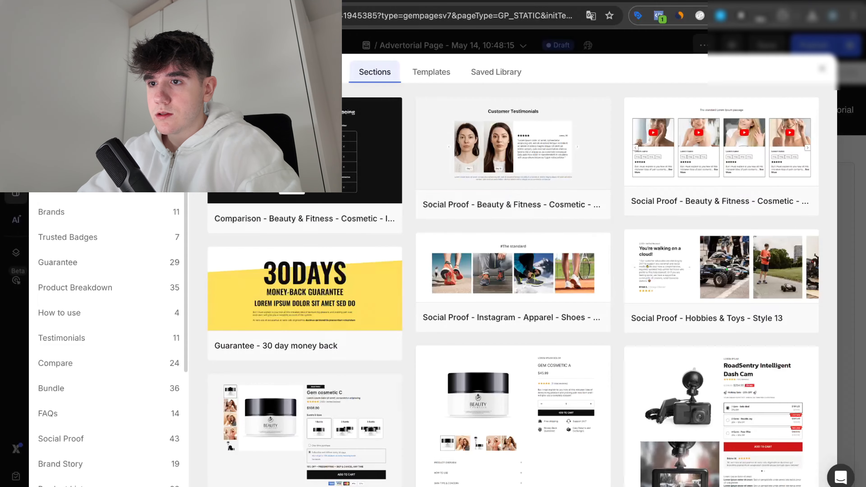
Look through the Bundle and Product Detail designs among the ready-made sections for layouts that could suit the page
scroll(304, 205, "down", 10)
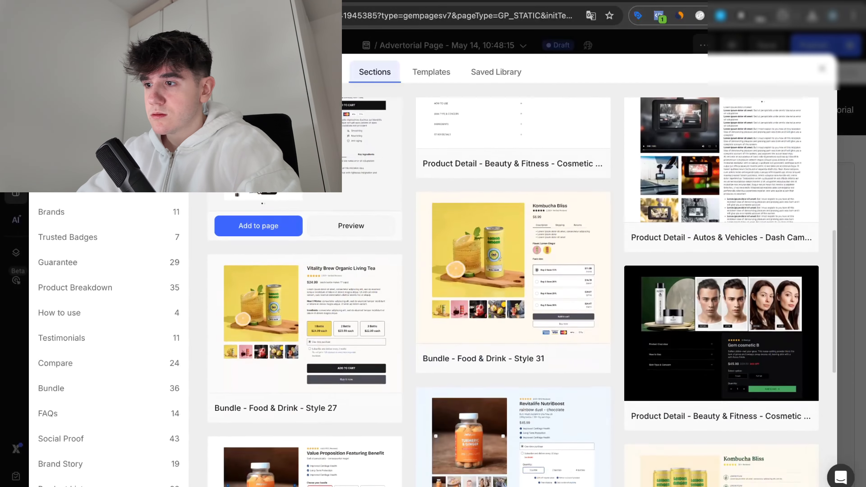
scroll(573, 269, "down", 5)
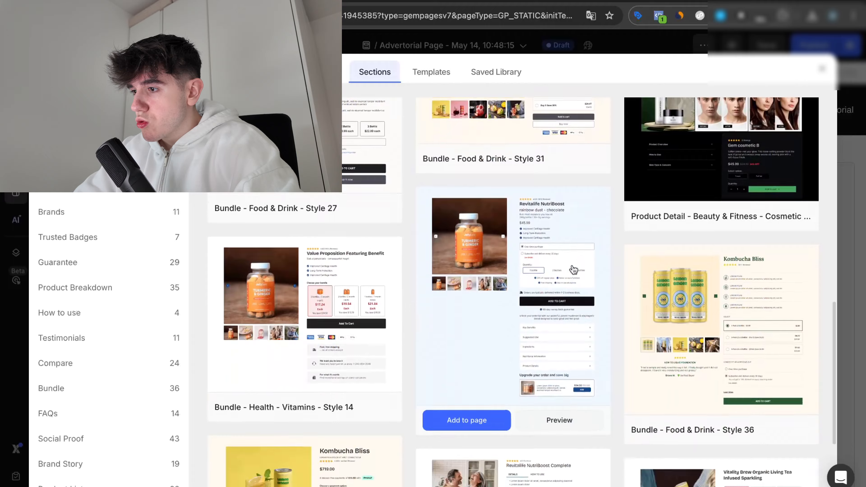
scroll(573, 269, "down", 3)
scroll(608, 274, "up", 3)
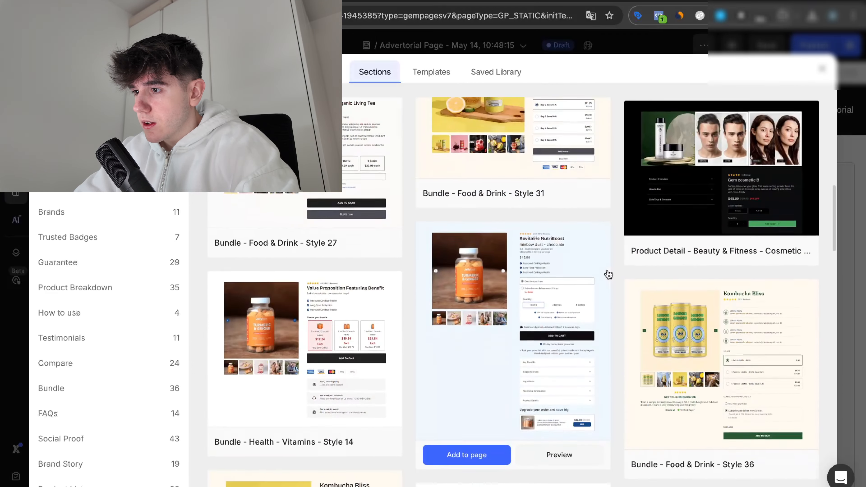
scroll(608, 274, "down", 7)
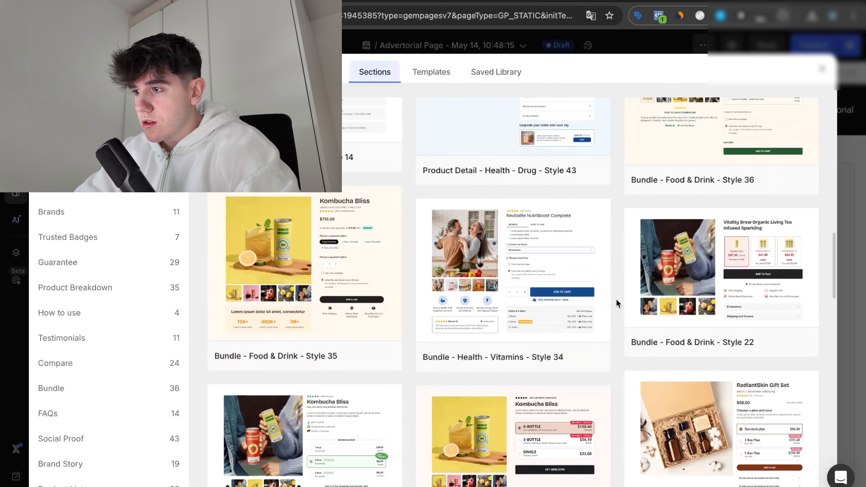
scroll(616, 300, "down", 9)
scroll(615, 303, "down", 10)
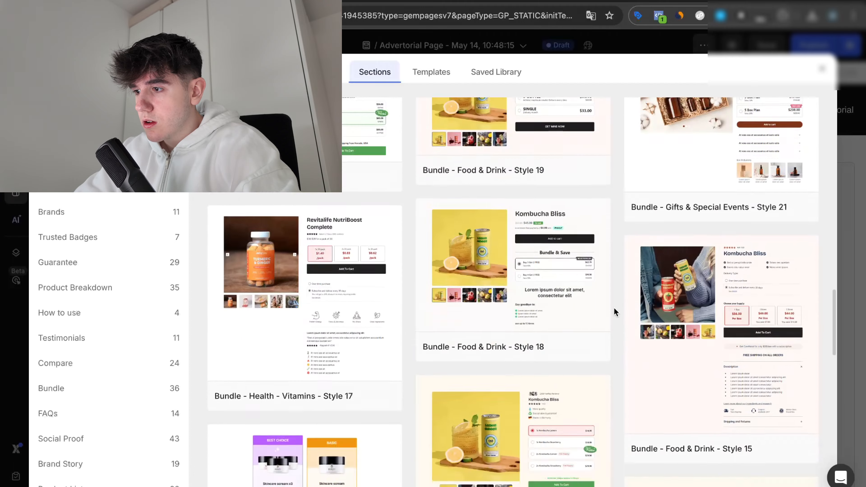
scroll(613, 308, "down", 1)
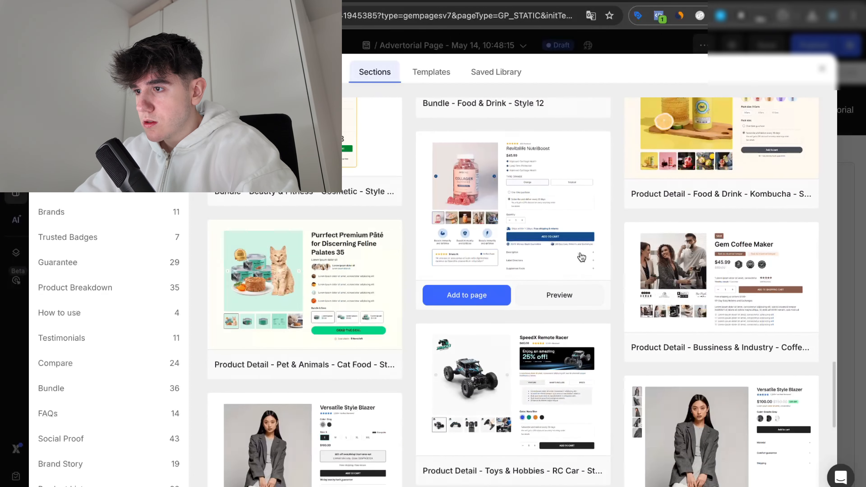
scroll(606, 266, "down", 3)
scroll(607, 266, "down", 9)
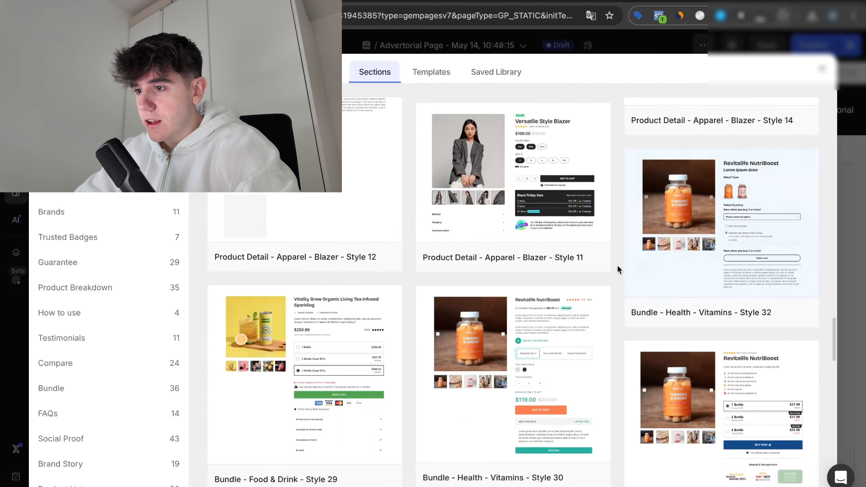
scroll(617, 265, "down", 10)
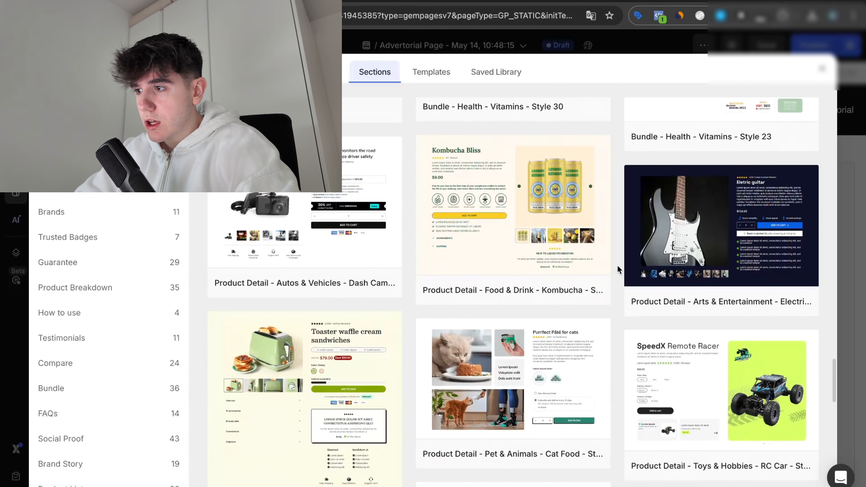
scroll(617, 265, "down", 8)
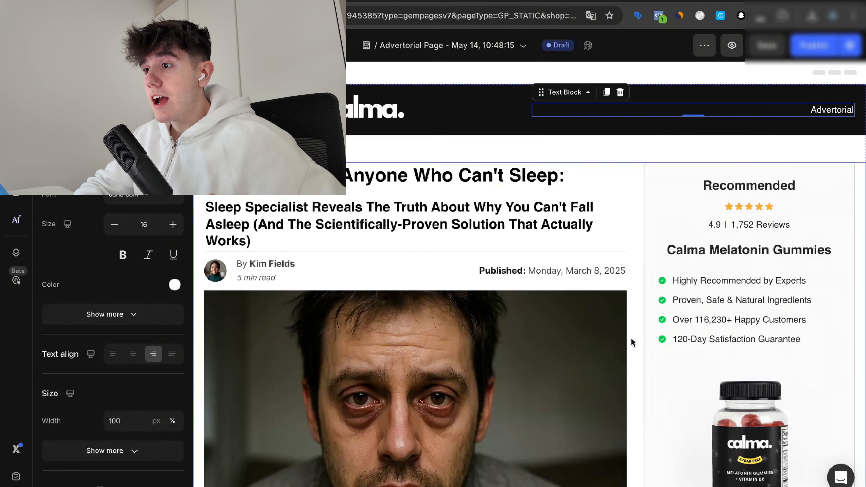
Review the completed advertorial from the headline to the photo above The Science Behind Our Breakthrough Formula
scroll(632, 339, "down", 15)
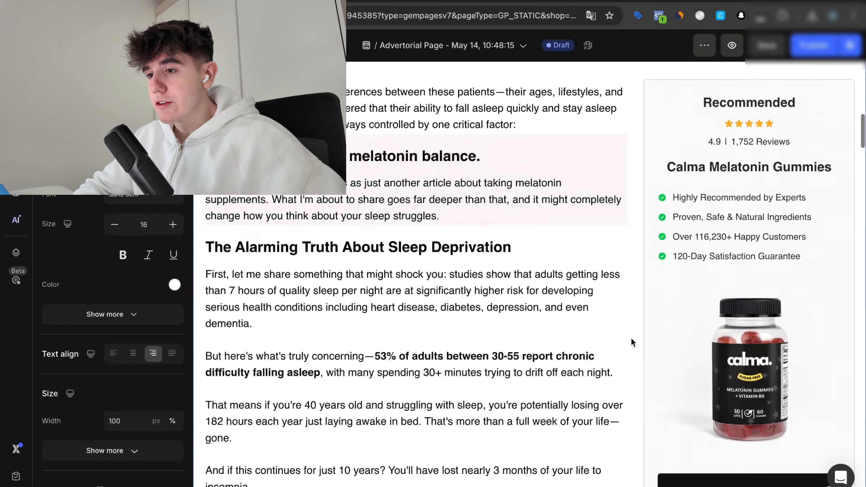
scroll(631, 340, "down", 20)
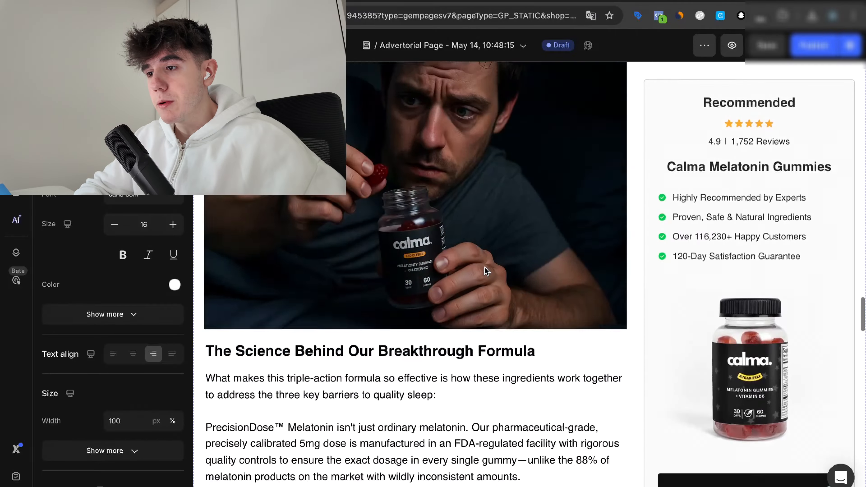
scroll(484, 269, "up", 3)
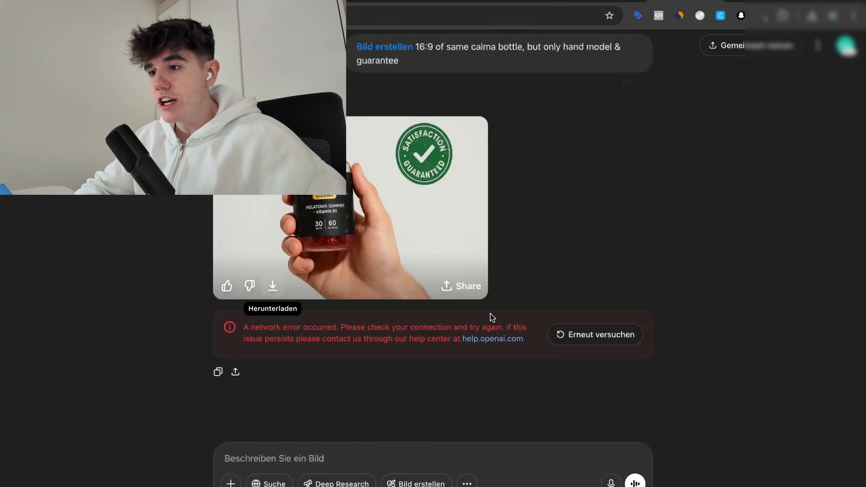
Switch to the ChatGPT conversation and examine the generated advertorial images and their prompts, from the sleep deprivation portrait to the guarantee bottle photo
scroll(489, 317, "up", 5)
scroll(386, 402, "down", 8)
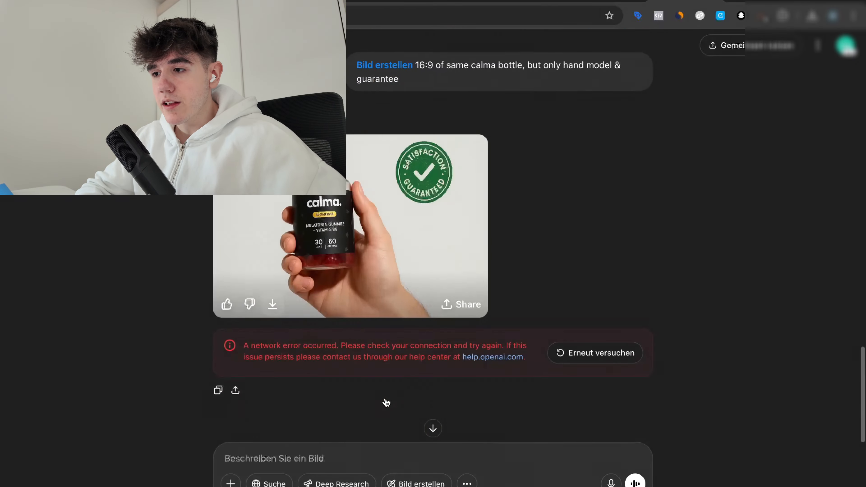
scroll(392, 95, "up", 18)
scroll(354, 310, "up", 15)
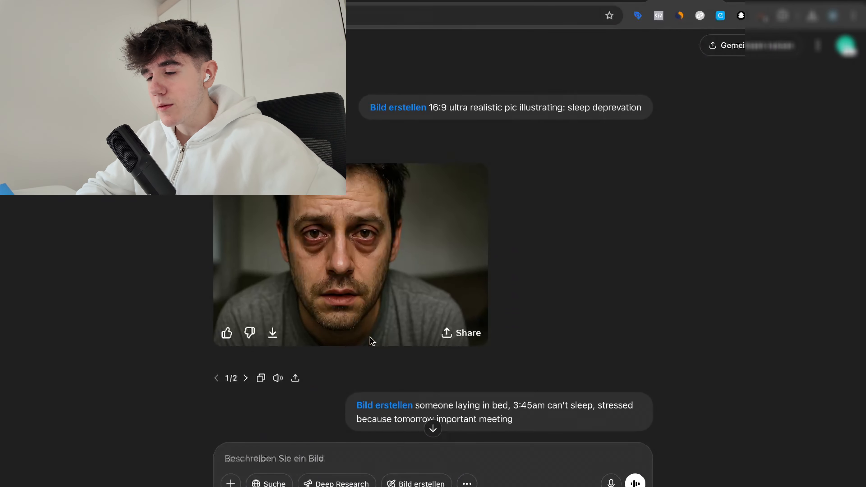
scroll(385, 194, "down", 20)
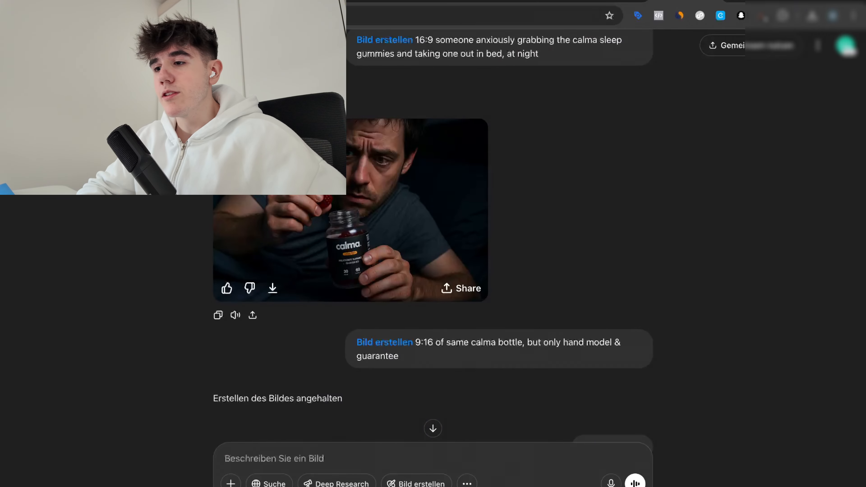
scroll(367, 238, "up", 4)
scroll(368, 238, "down", 3)
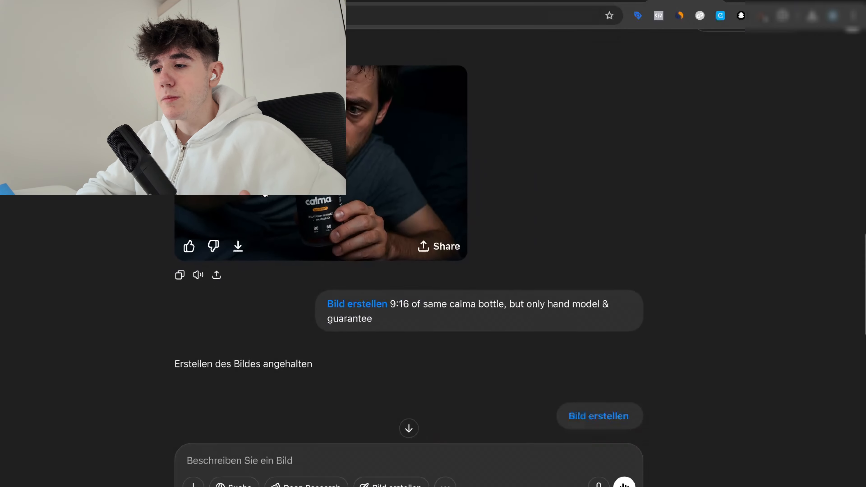
Return to the GemPages editor and review the testimonials, guarantee image, safety section and closing call to action
scroll(368, 238, "down", 10)
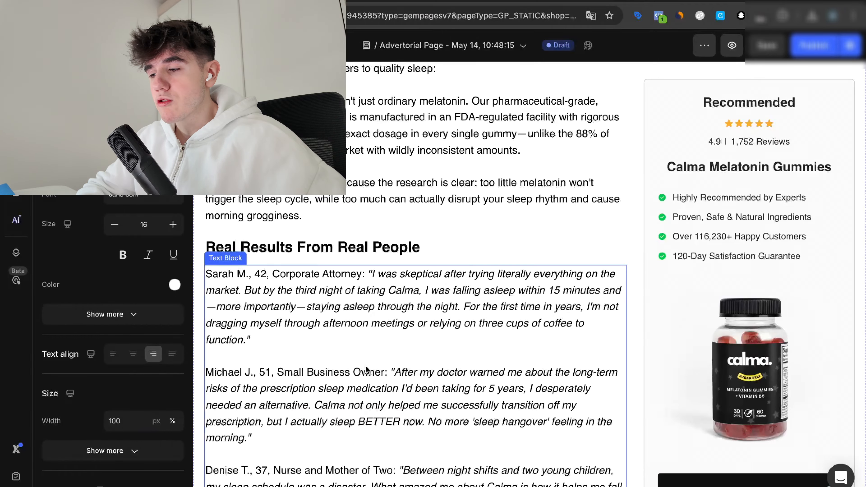
scroll(368, 370, "down", 20)
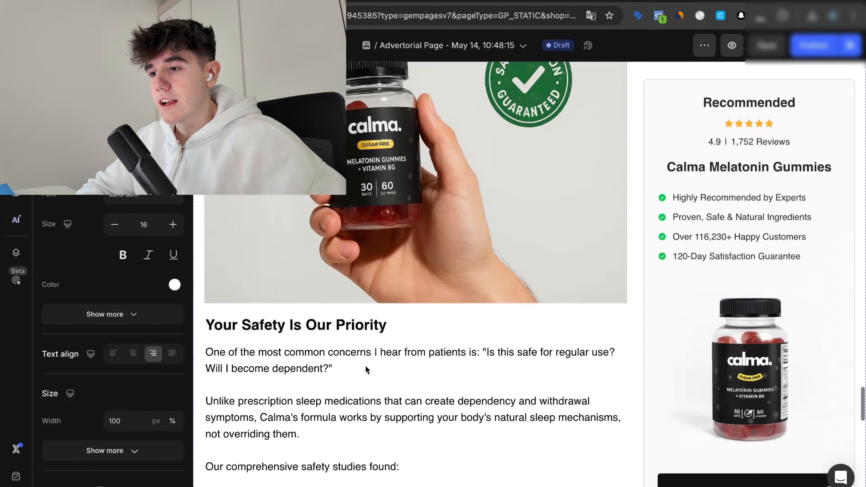
scroll(367, 367, "down", 5)
scroll(365, 361, "up", 20)
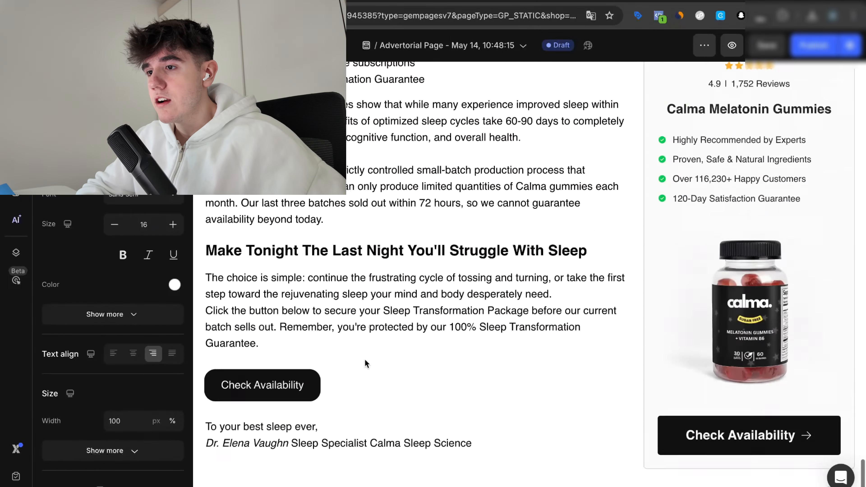
scroll(365, 358, "up", 15)
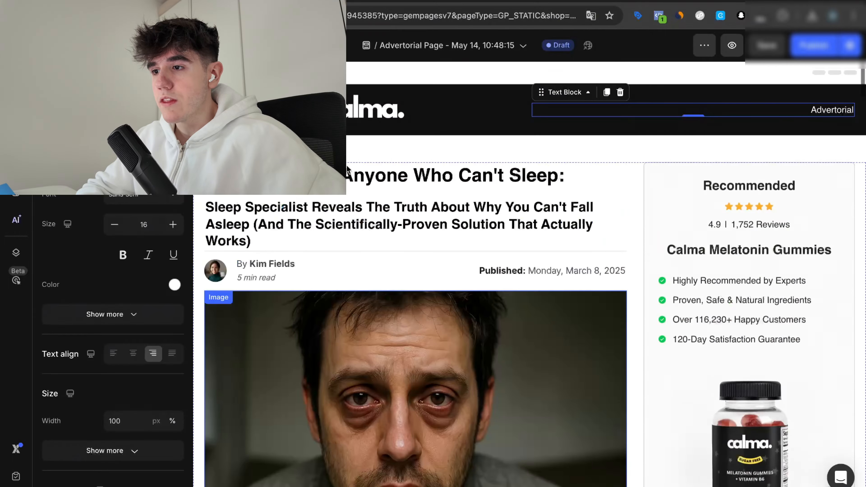
Check the whole advertorial's layout, highlighted sections and sidebar offer down to the footer disclosures, and return to the Breakthrough Discovery section
scroll(312, 251, "down", 8)
scroll(314, 255, "down", 15)
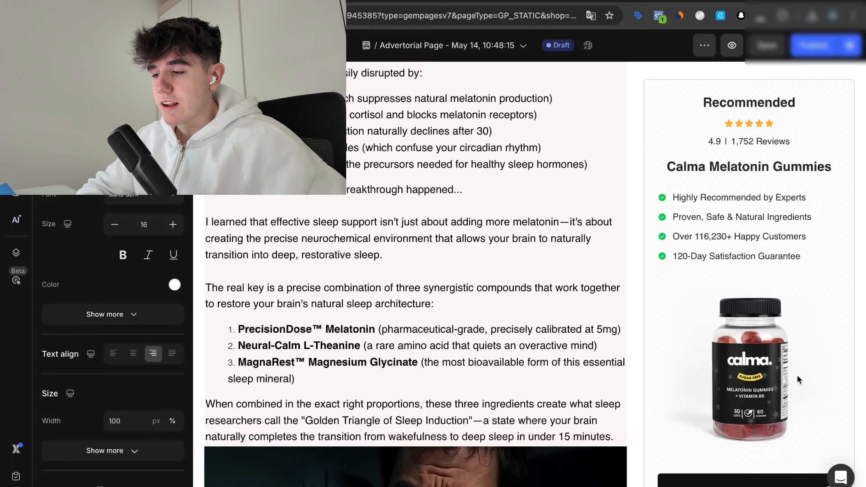
scroll(750, 342, "down", 8)
scroll(481, 290, "down", 20)
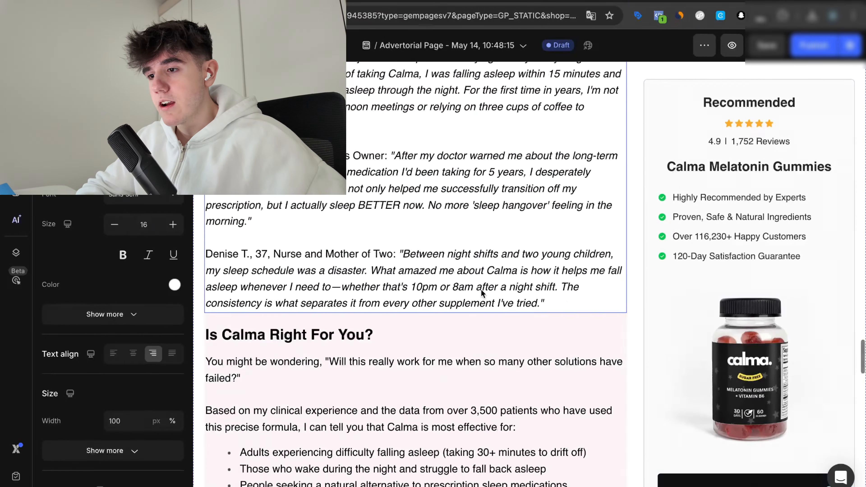
scroll(481, 293, "down", 20)
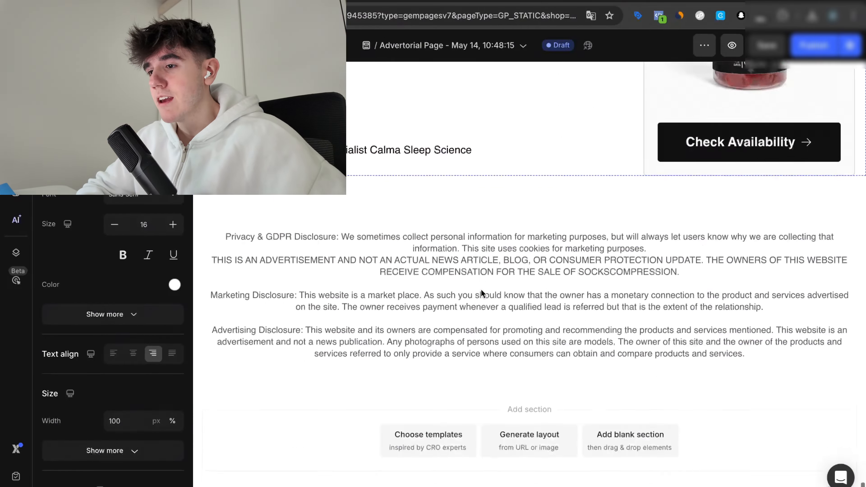
scroll(481, 293, "up", 20)
scroll(481, 292, "up", 5)
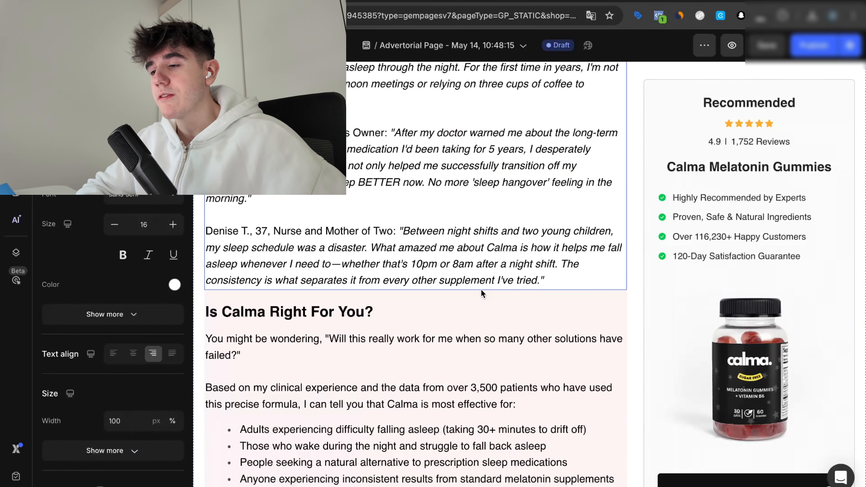
scroll(481, 293, "up", 20)
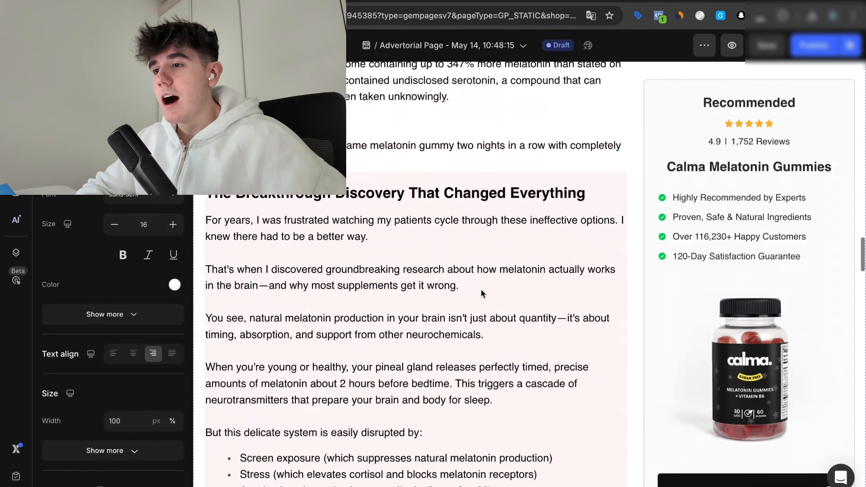